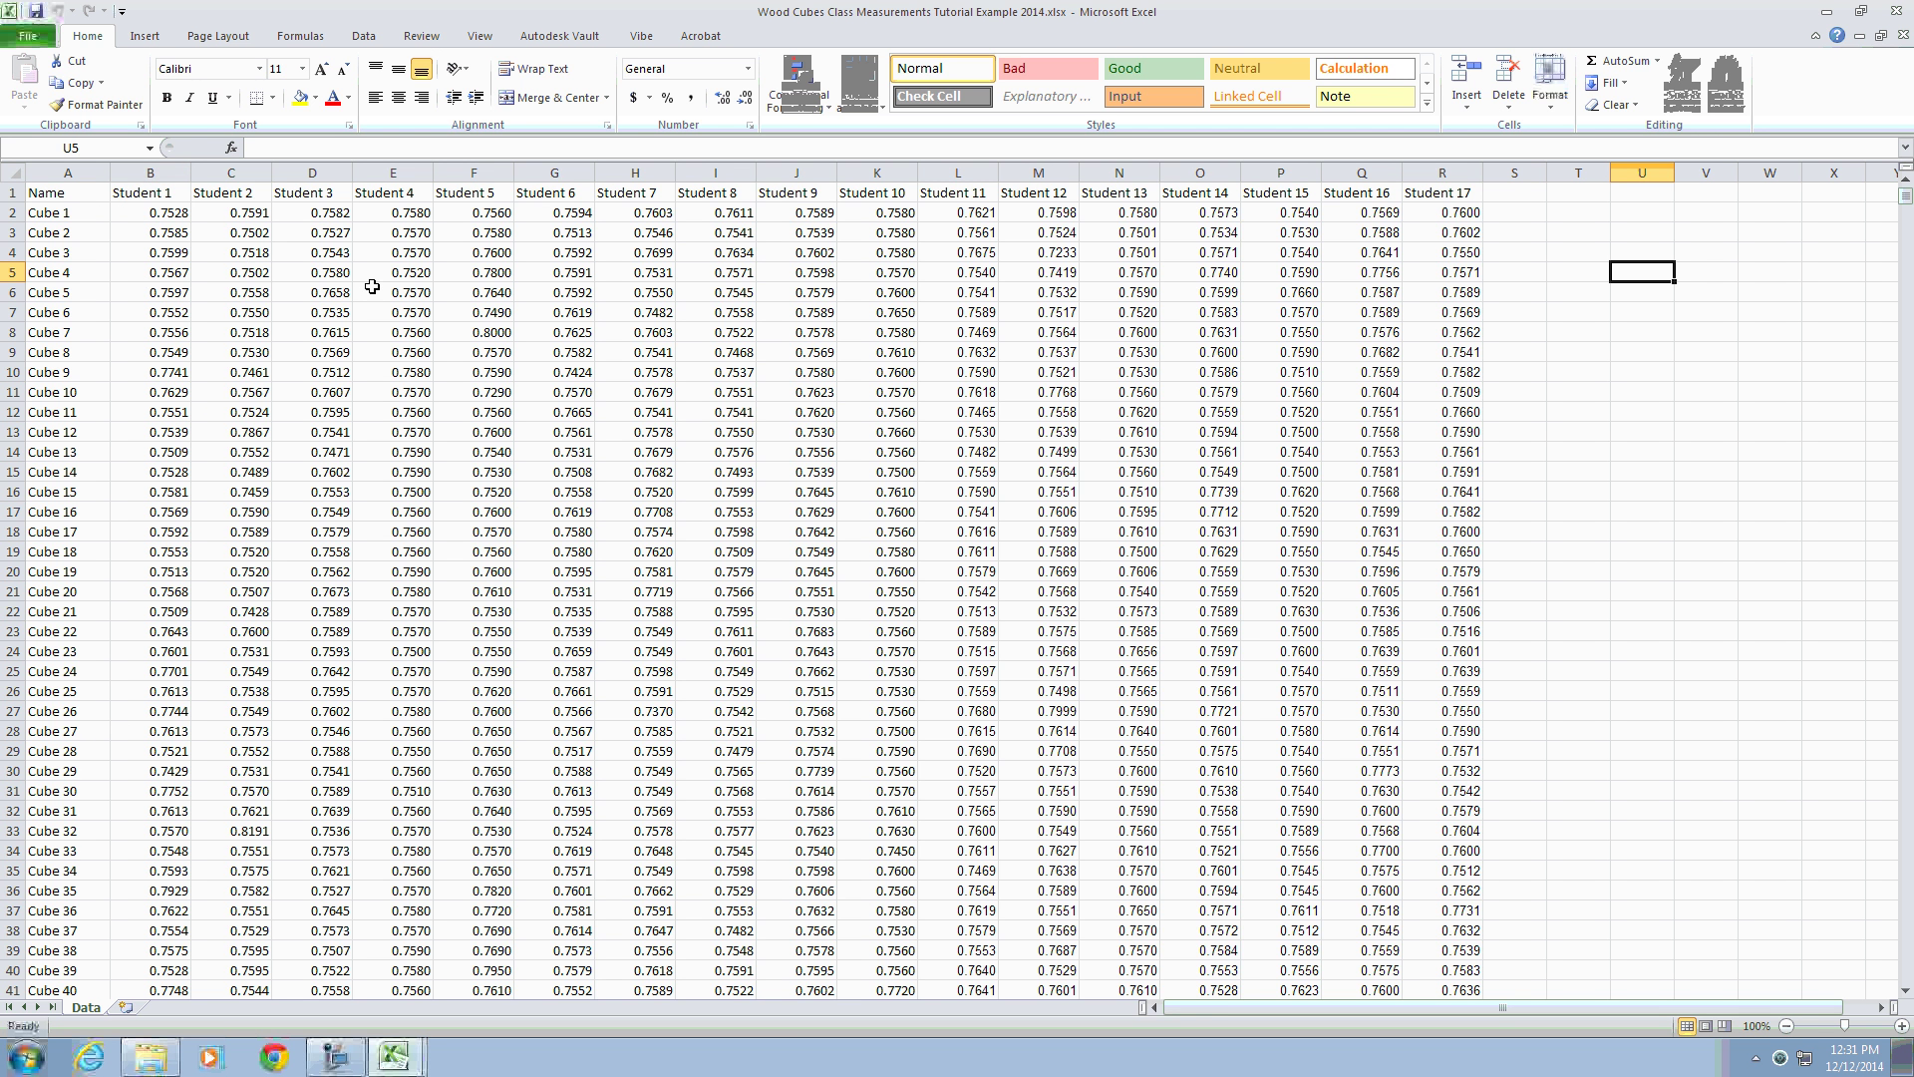
Step: Add a new worksheet and enter the title 'Population Analysis - Central Tendencies' in A1
{"action": "left_click", "coordinate": [127, 1008]}
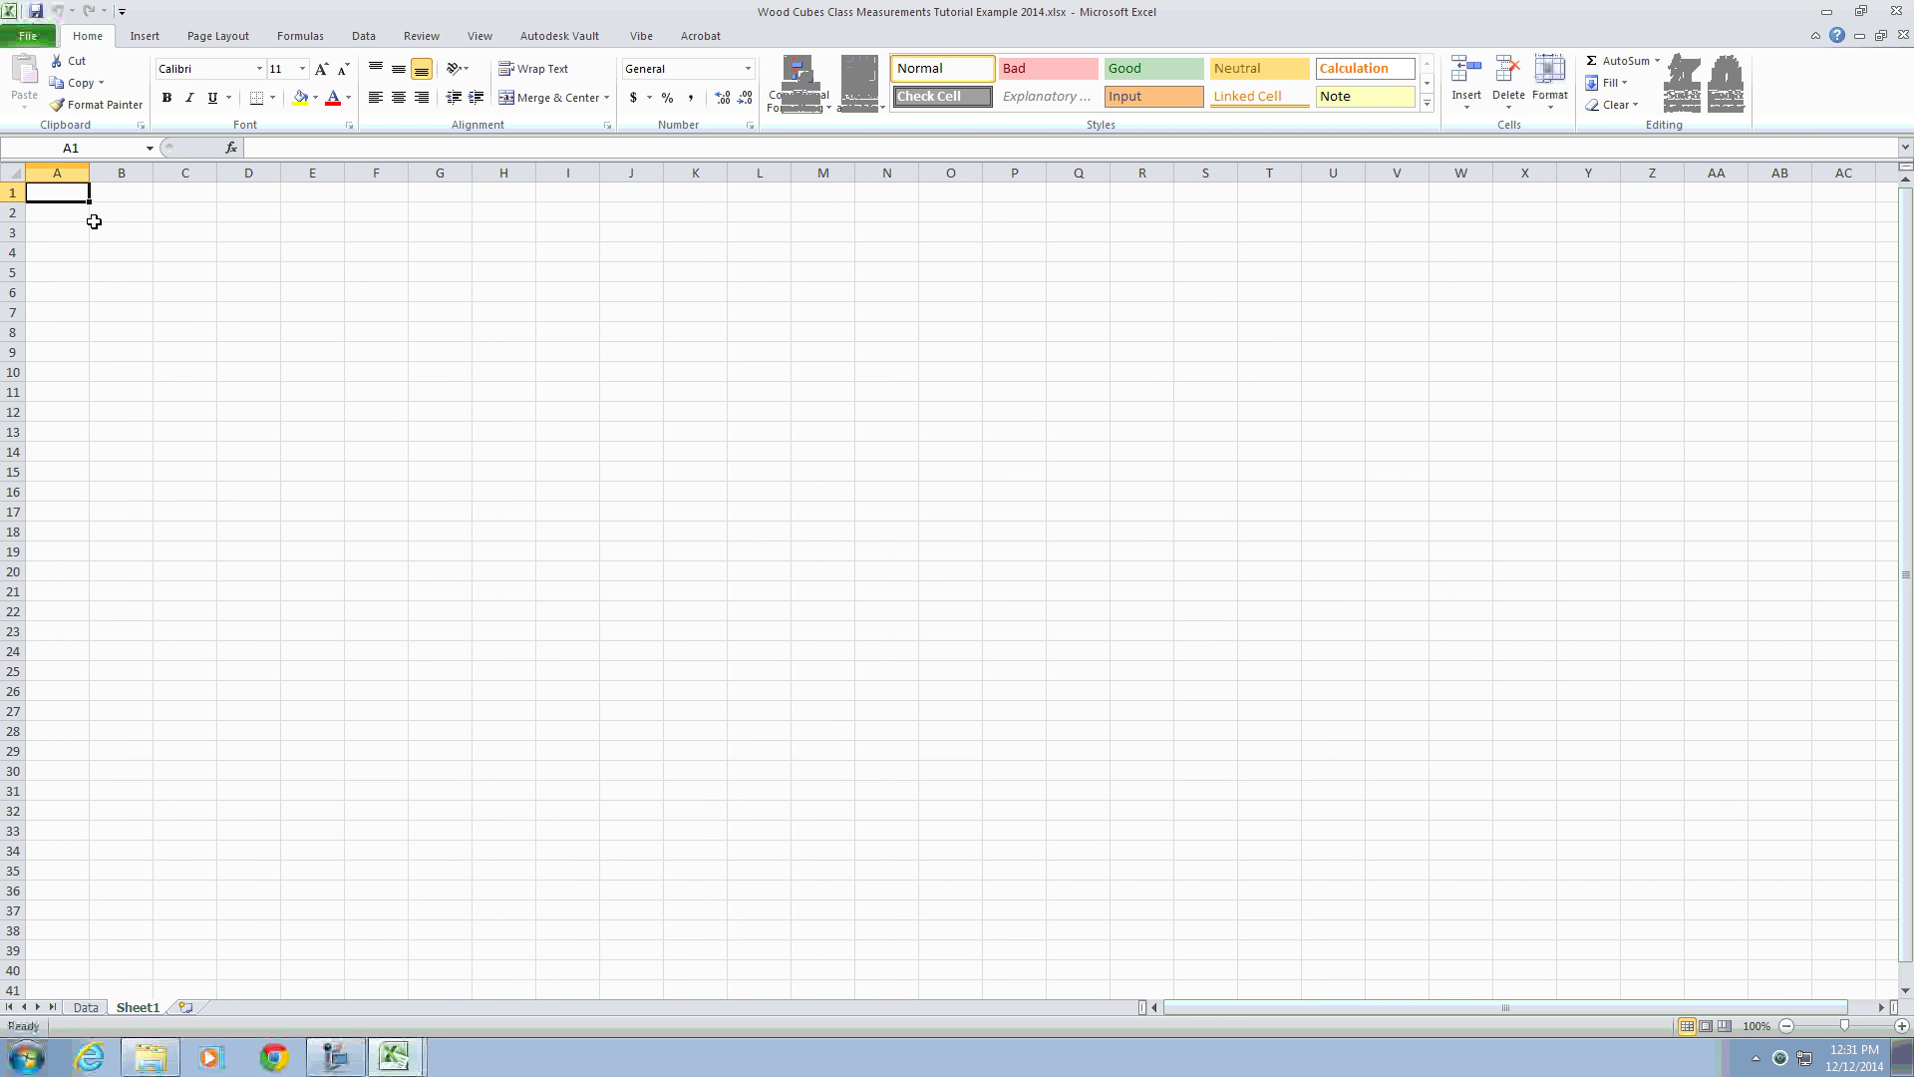
{"action": "type", "text": "Pop"}
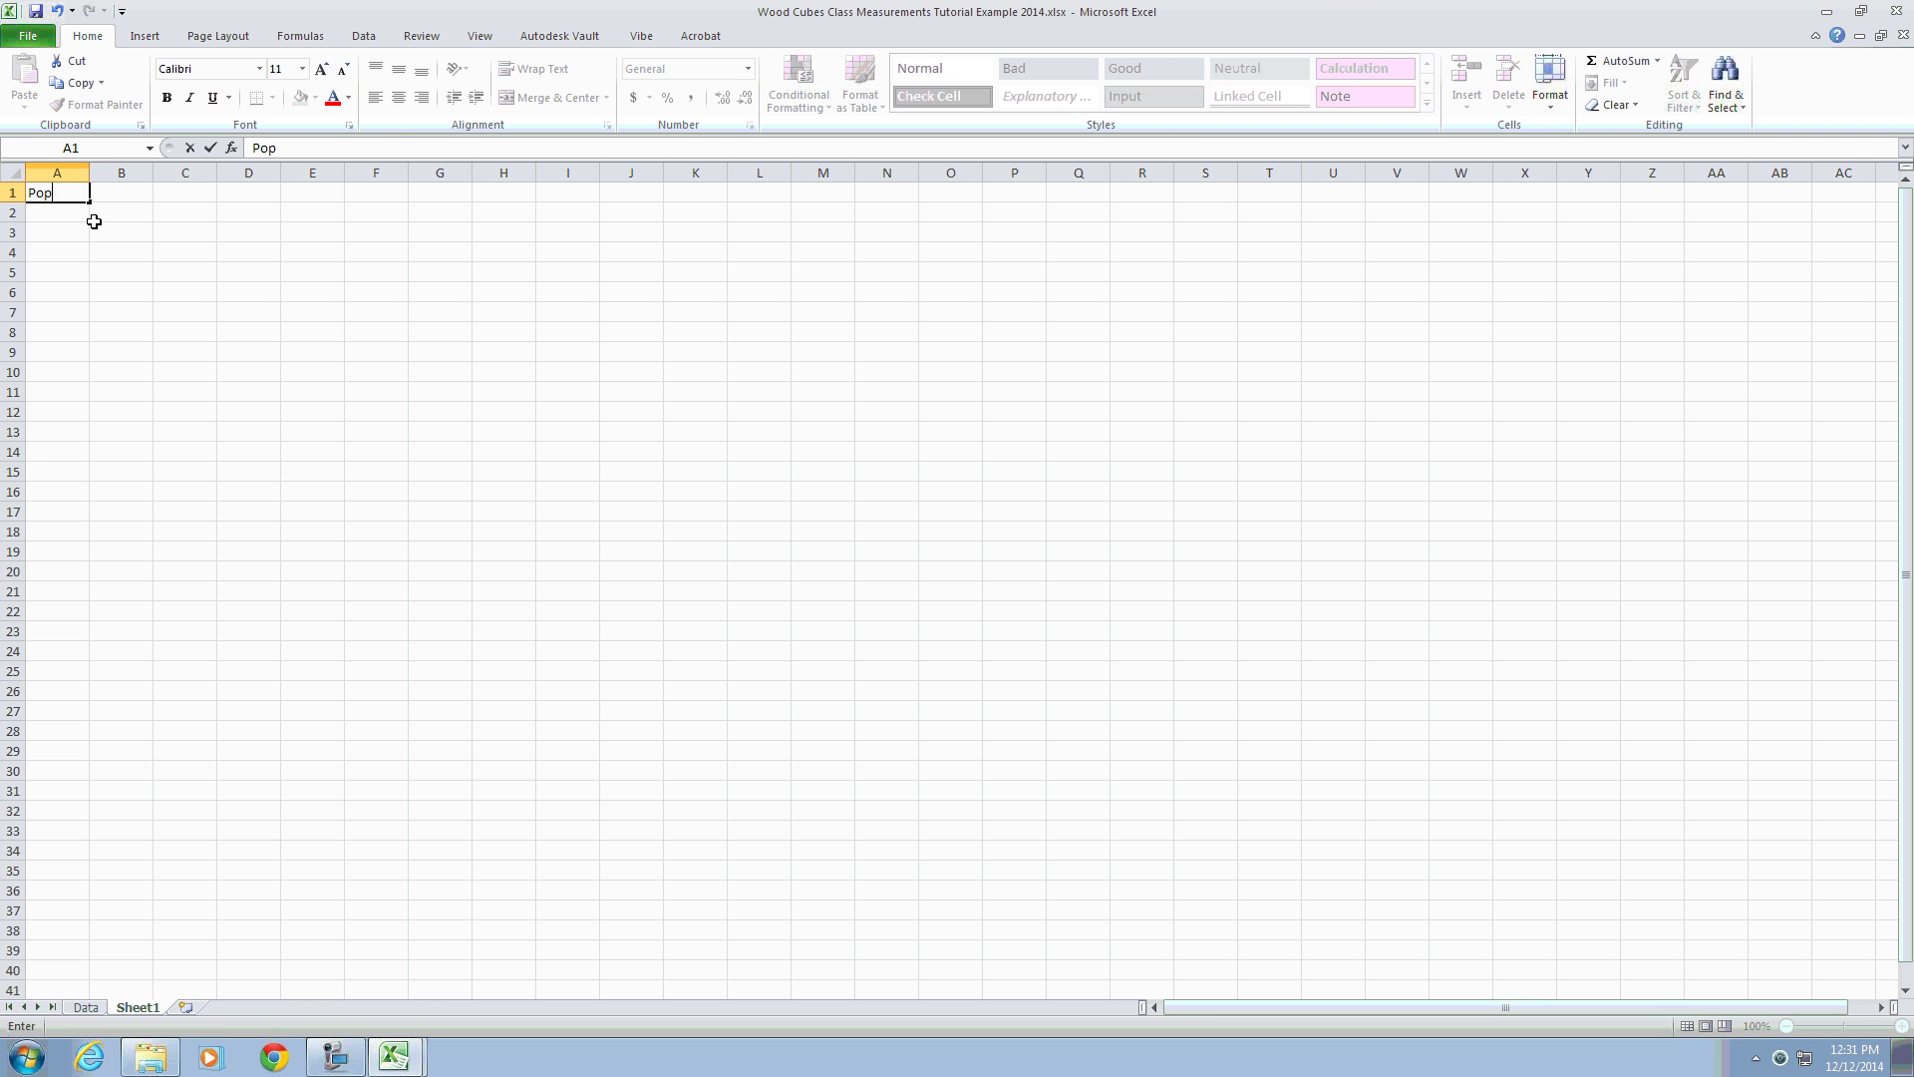
{"action": "type", "text": "ulation Analysis - Central Tendencies"}
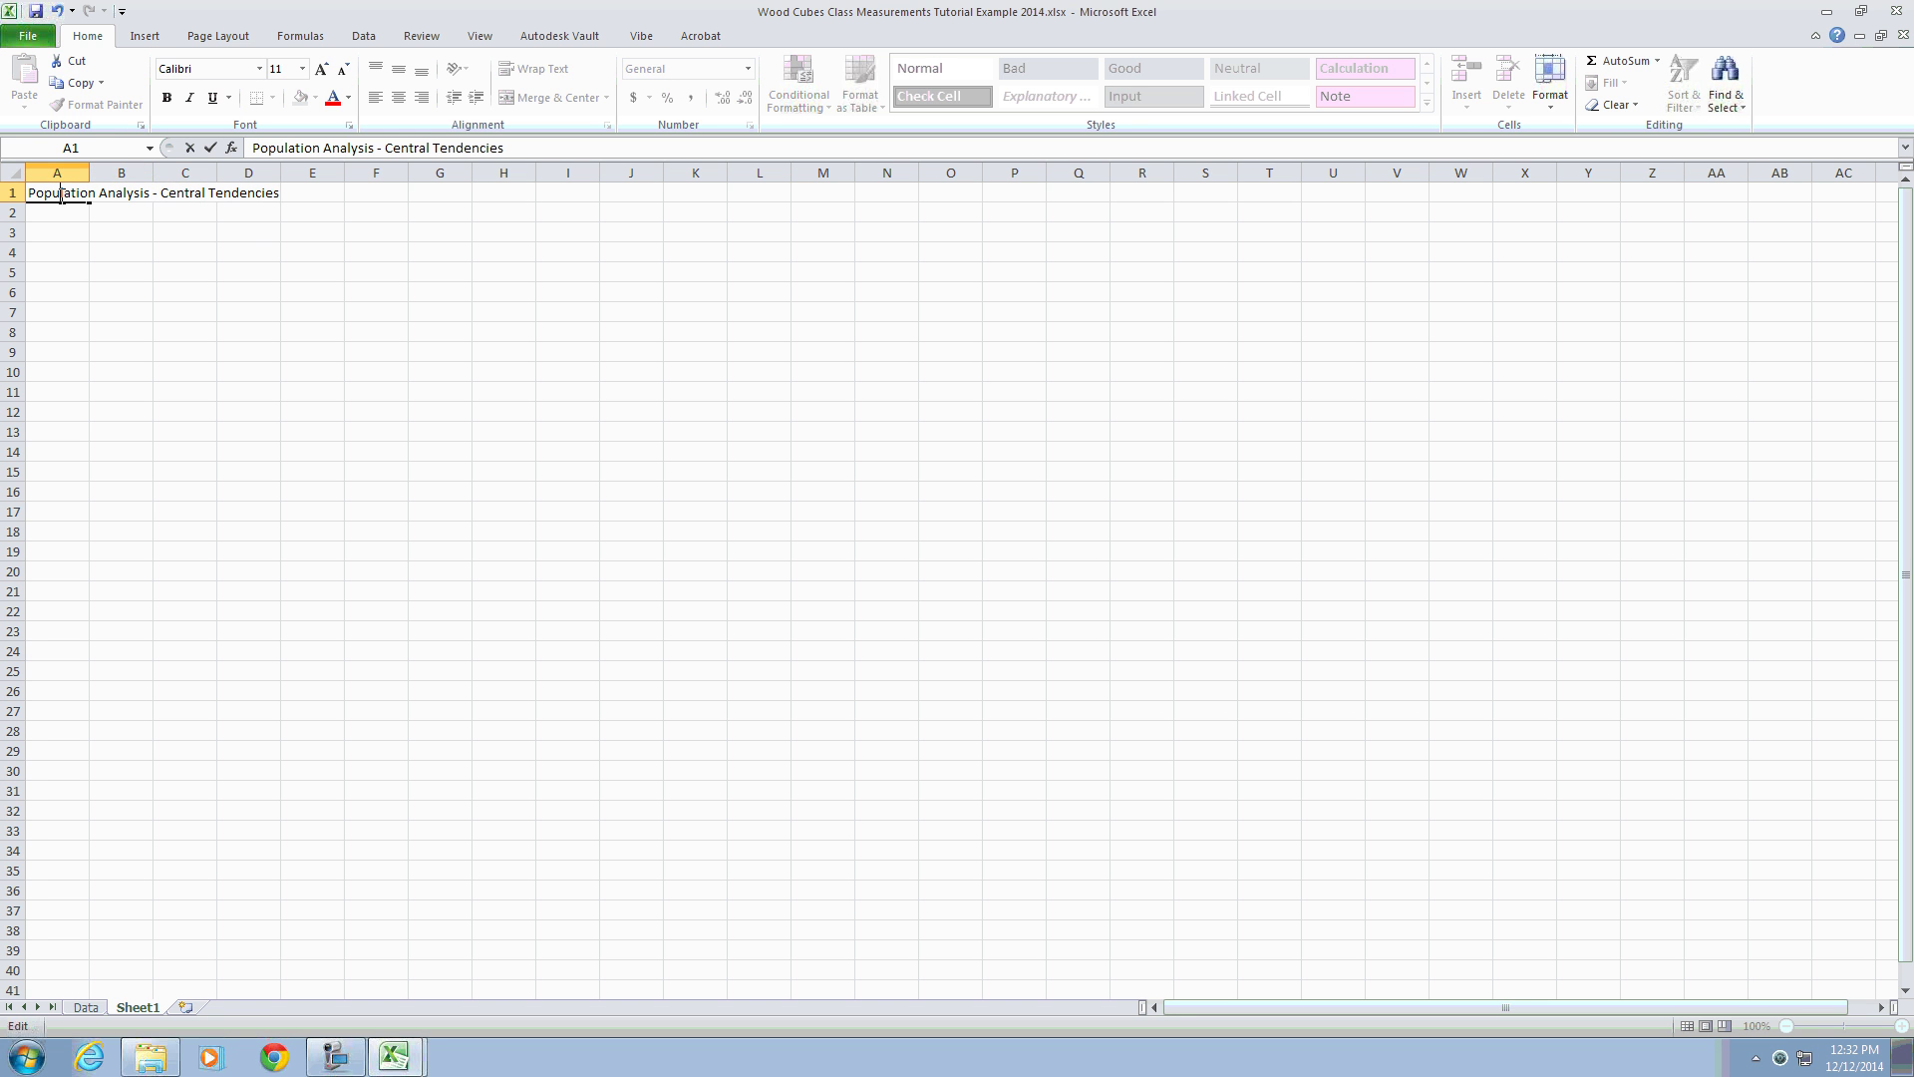
{"action": "key", "text": "Return"}
Step: Set the title to font size 26 and widen column A to fit the labels
{"action": "left_click", "coordinate": [56, 192]}
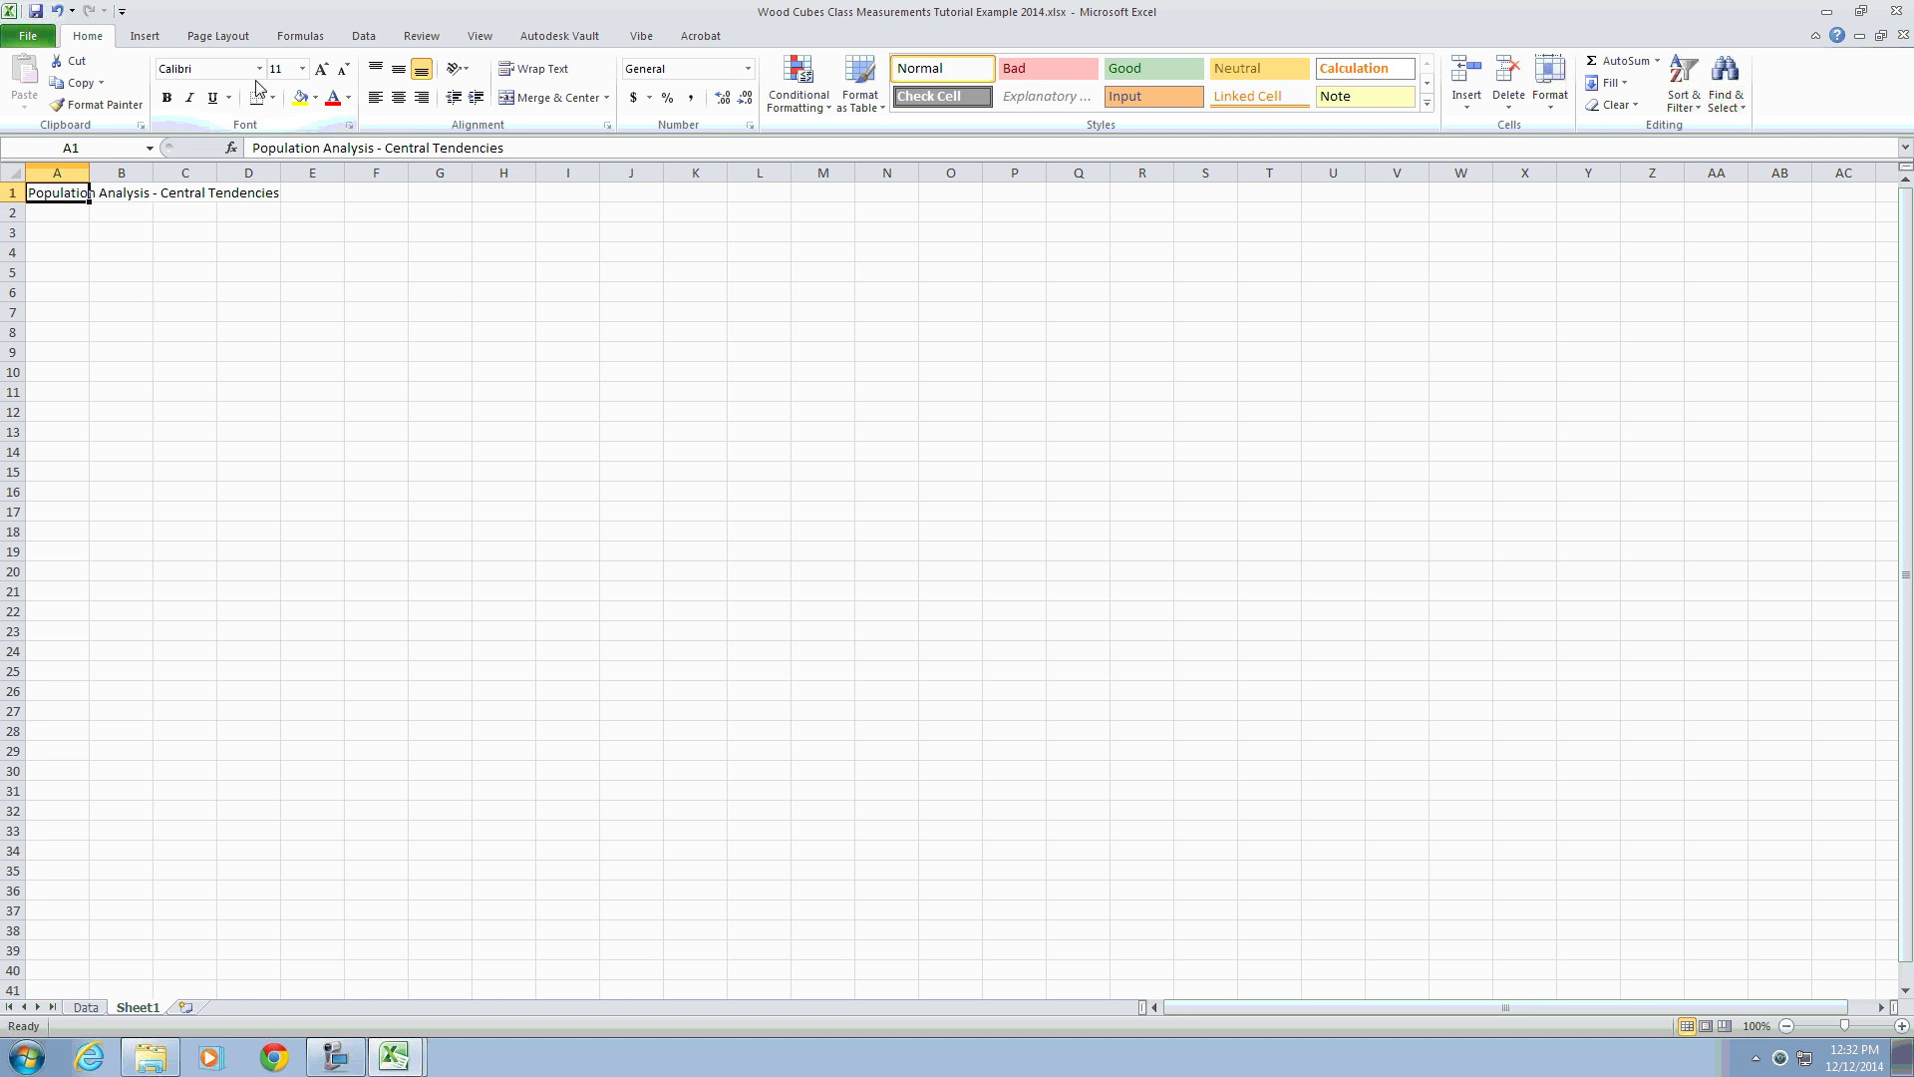
{"action": "left_click", "coordinate": [302, 68]}
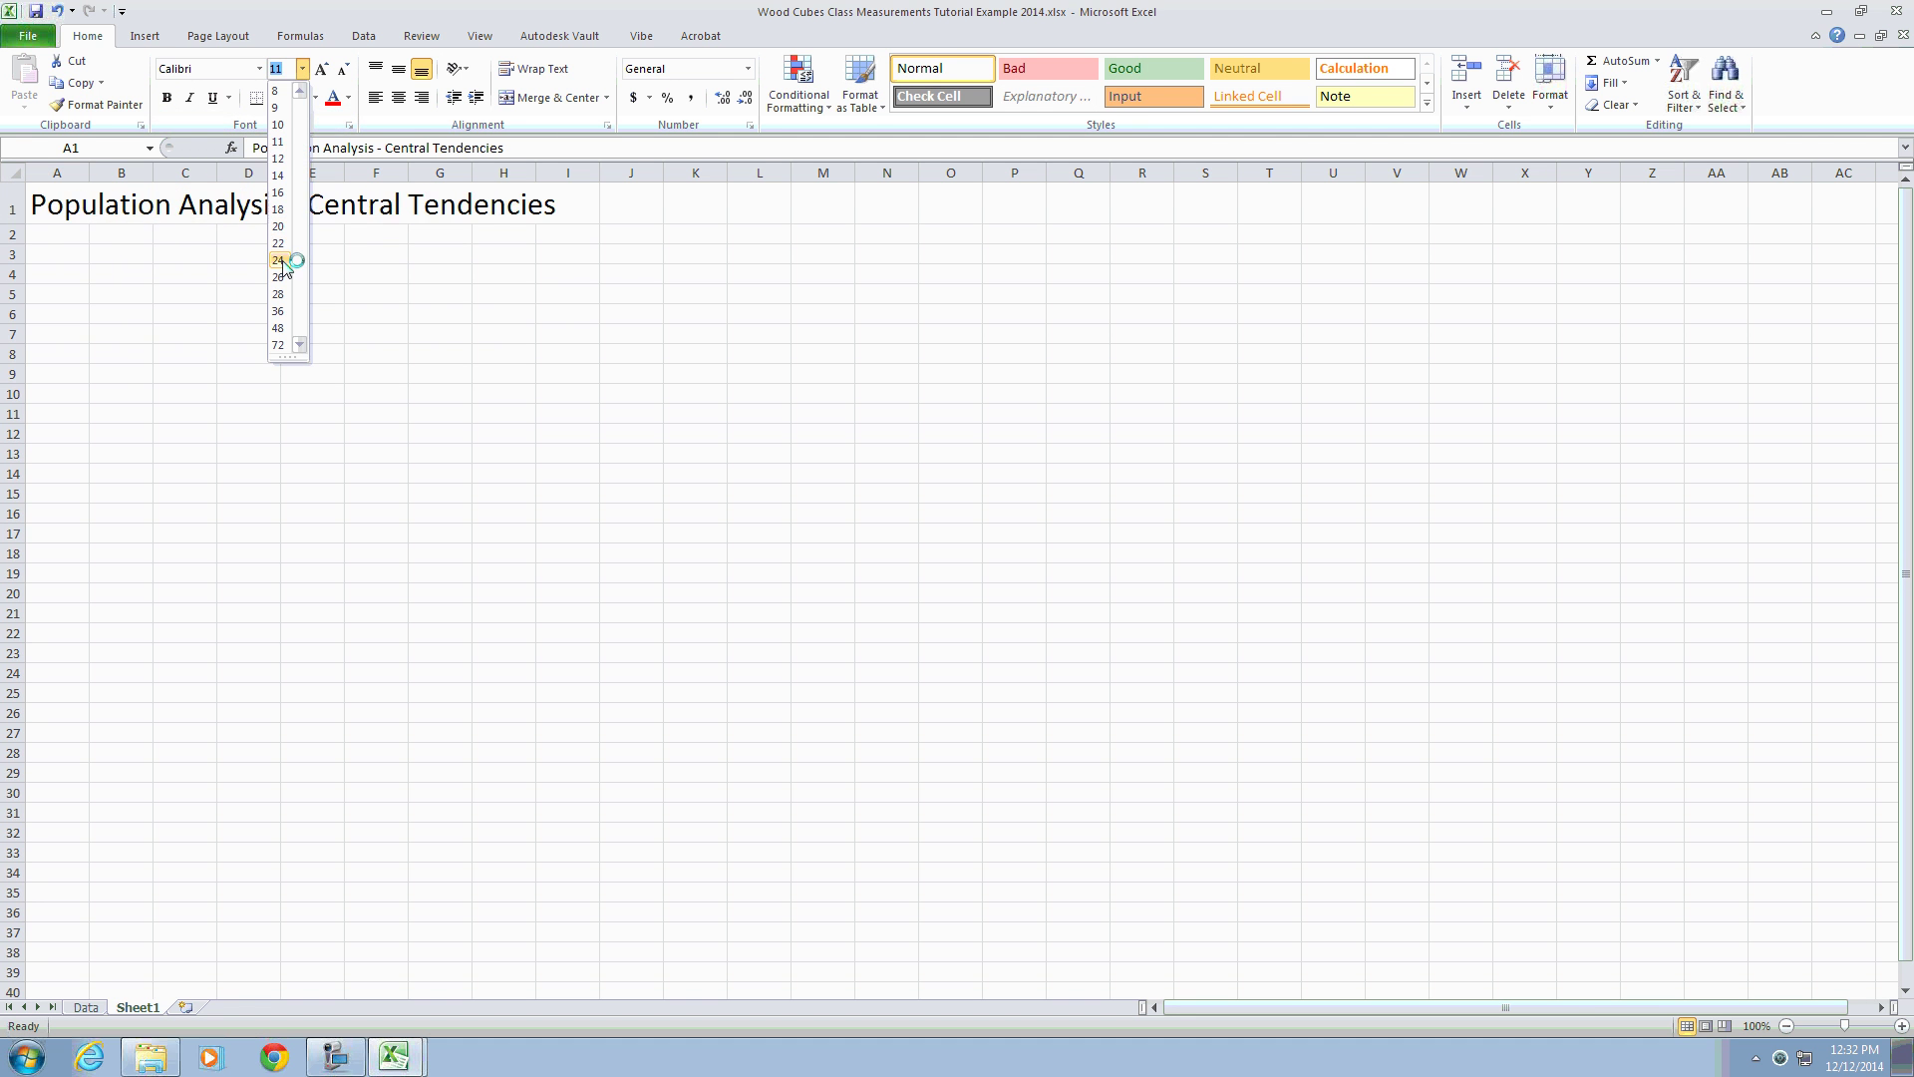
{"action": "left_click", "coordinate": [284, 278]}
{"action": "left_click", "coordinate": [57, 237]}
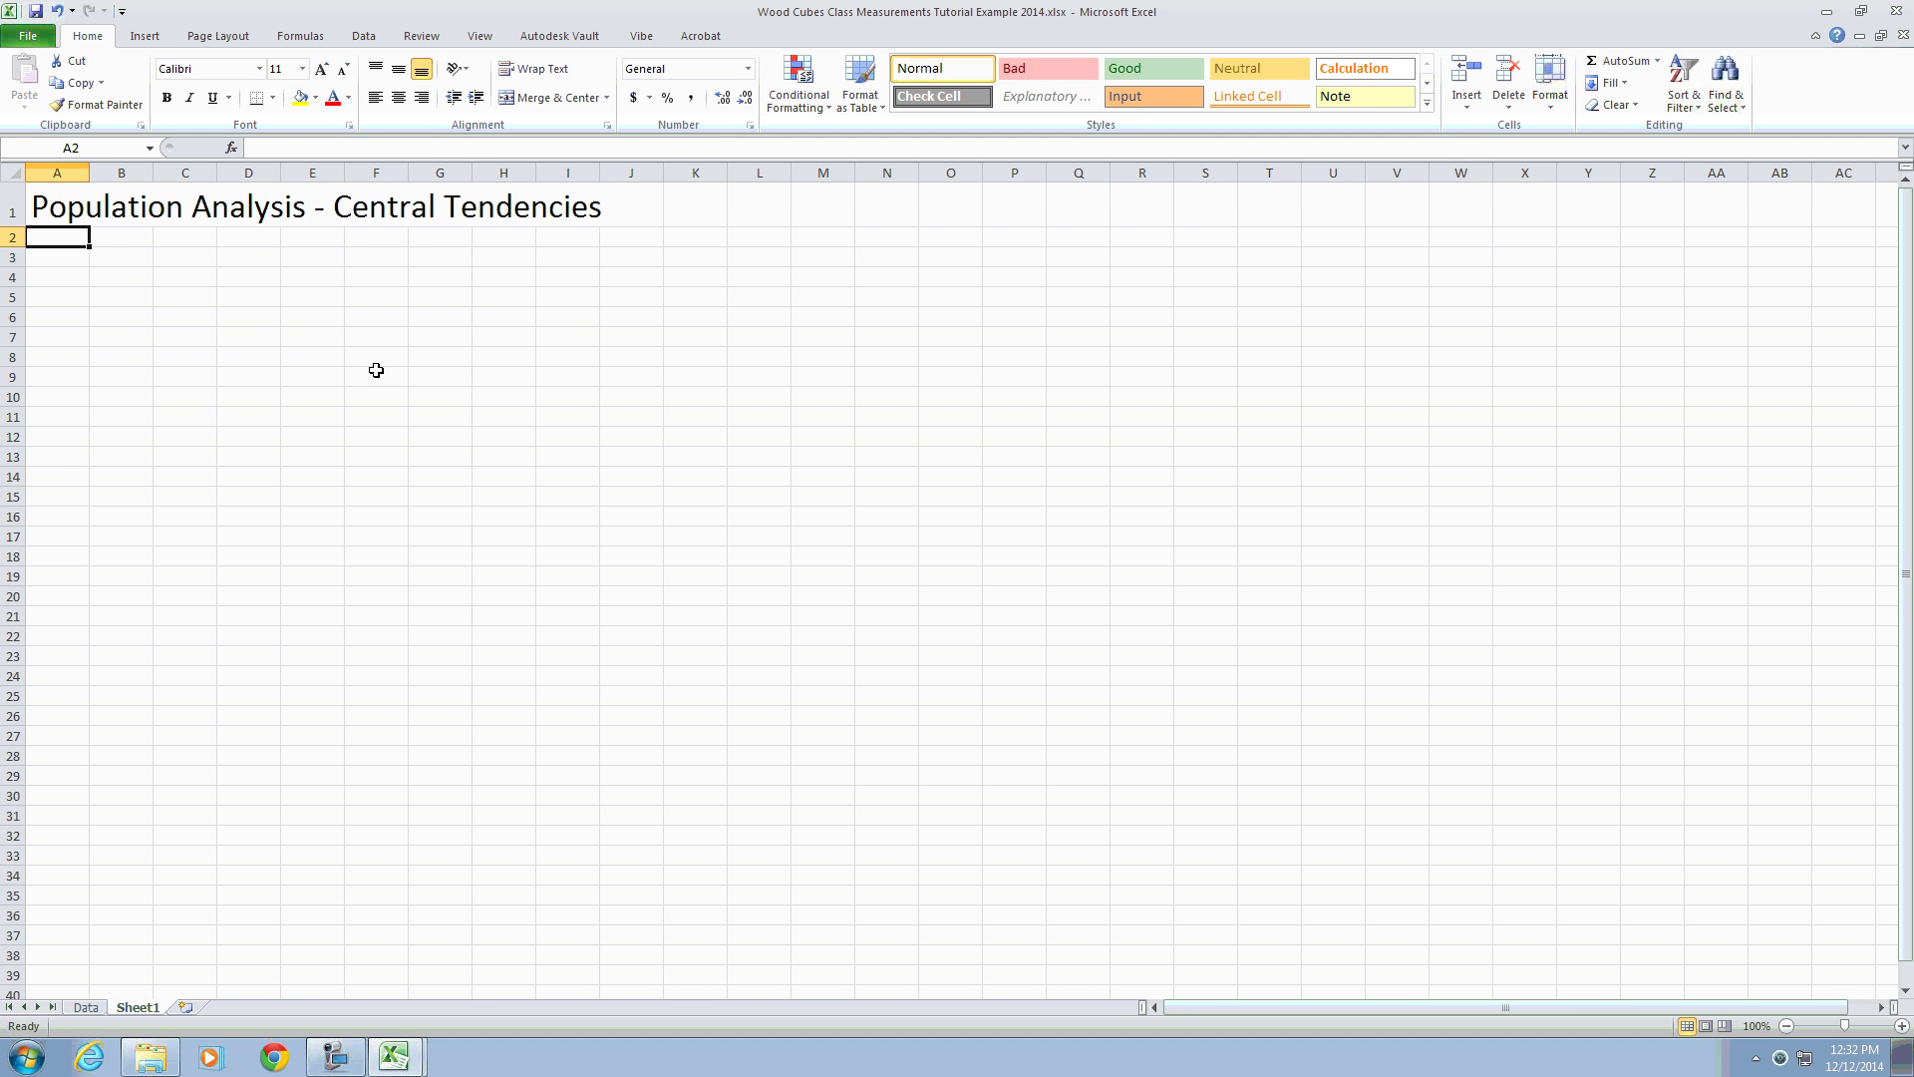
{"action": "left_click_drag", "start_coordinate": [90, 175], "coordinate": [178, 176]}
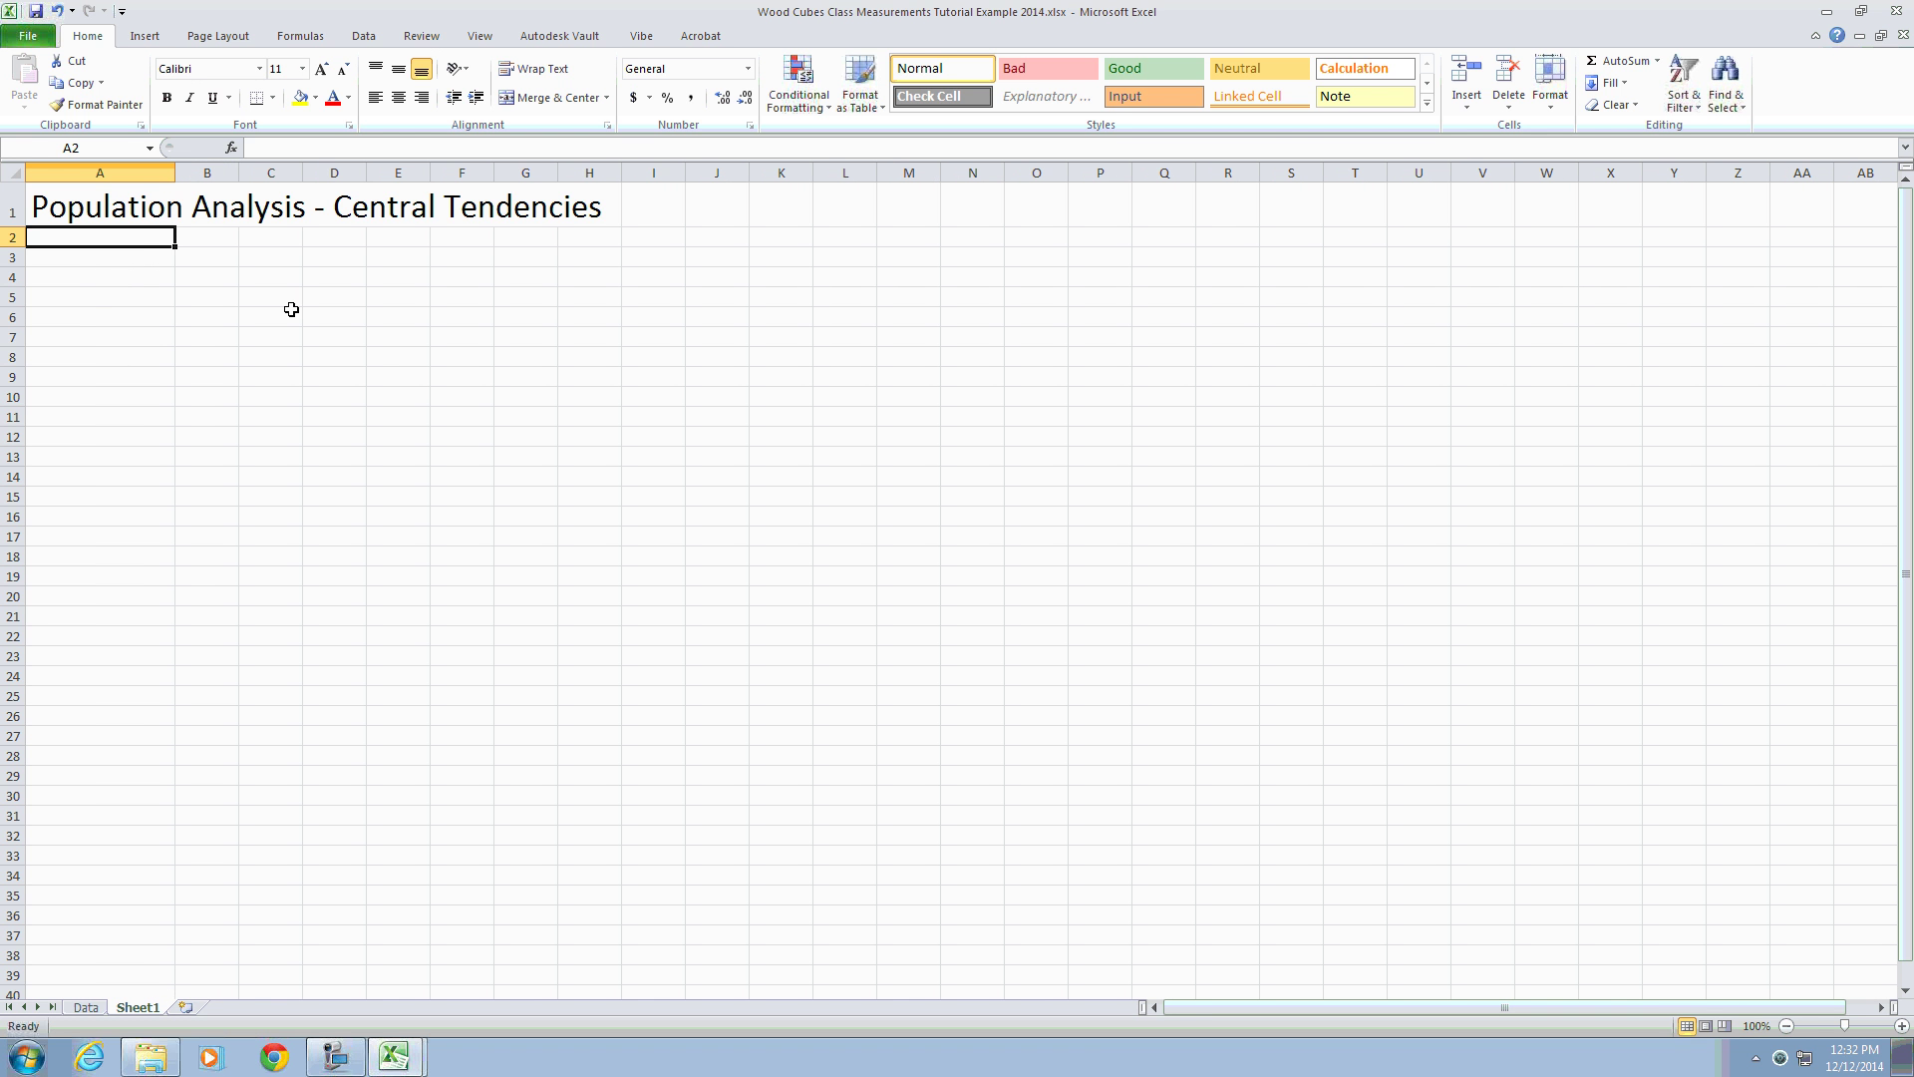
Step: Enter the labels Mean, Median, Mode and Minimum in A2:A5
{"action": "type", "text": "Mean"}
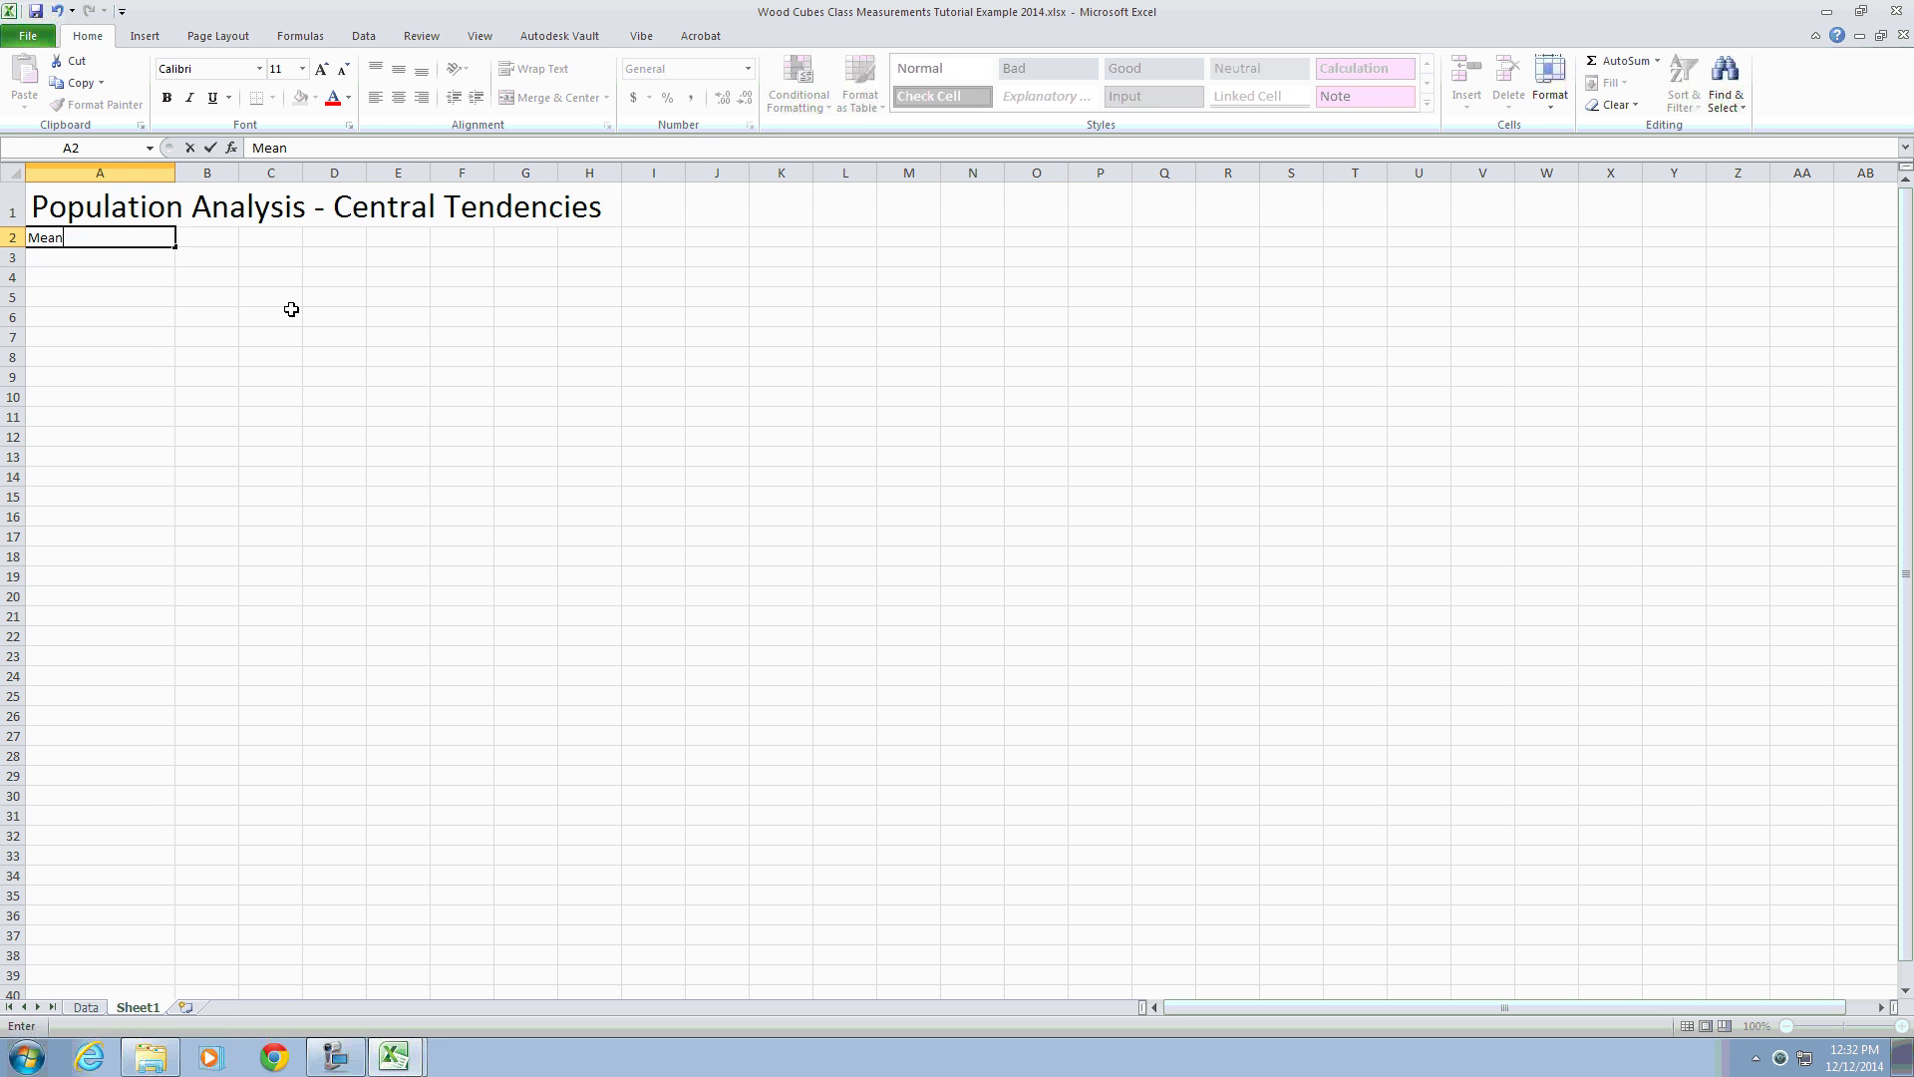
{"action": "key", "text": "Return"}
{"action": "type", "text": "Median"}
{"action": "key", "text": "Return"}
{"action": "type", "text": "Mode"}
{"action": "key", "text": "Return"}
{"action": "type", "text": "Minu"}
{"action": "type", "text": "mum"}
{"action": "key", "text": "Return"}
Step: Add Maximum, Range and Standard Deviation labels, then begin an AVERAGE formula in B2
{"action": "type", "text": "Maximum"}
{"action": "key", "text": "Return"}
{"action": "type", "text": "Range"}
{"action": "key", "text": "Return"}
{"action": "type", "text": "Standard D"}
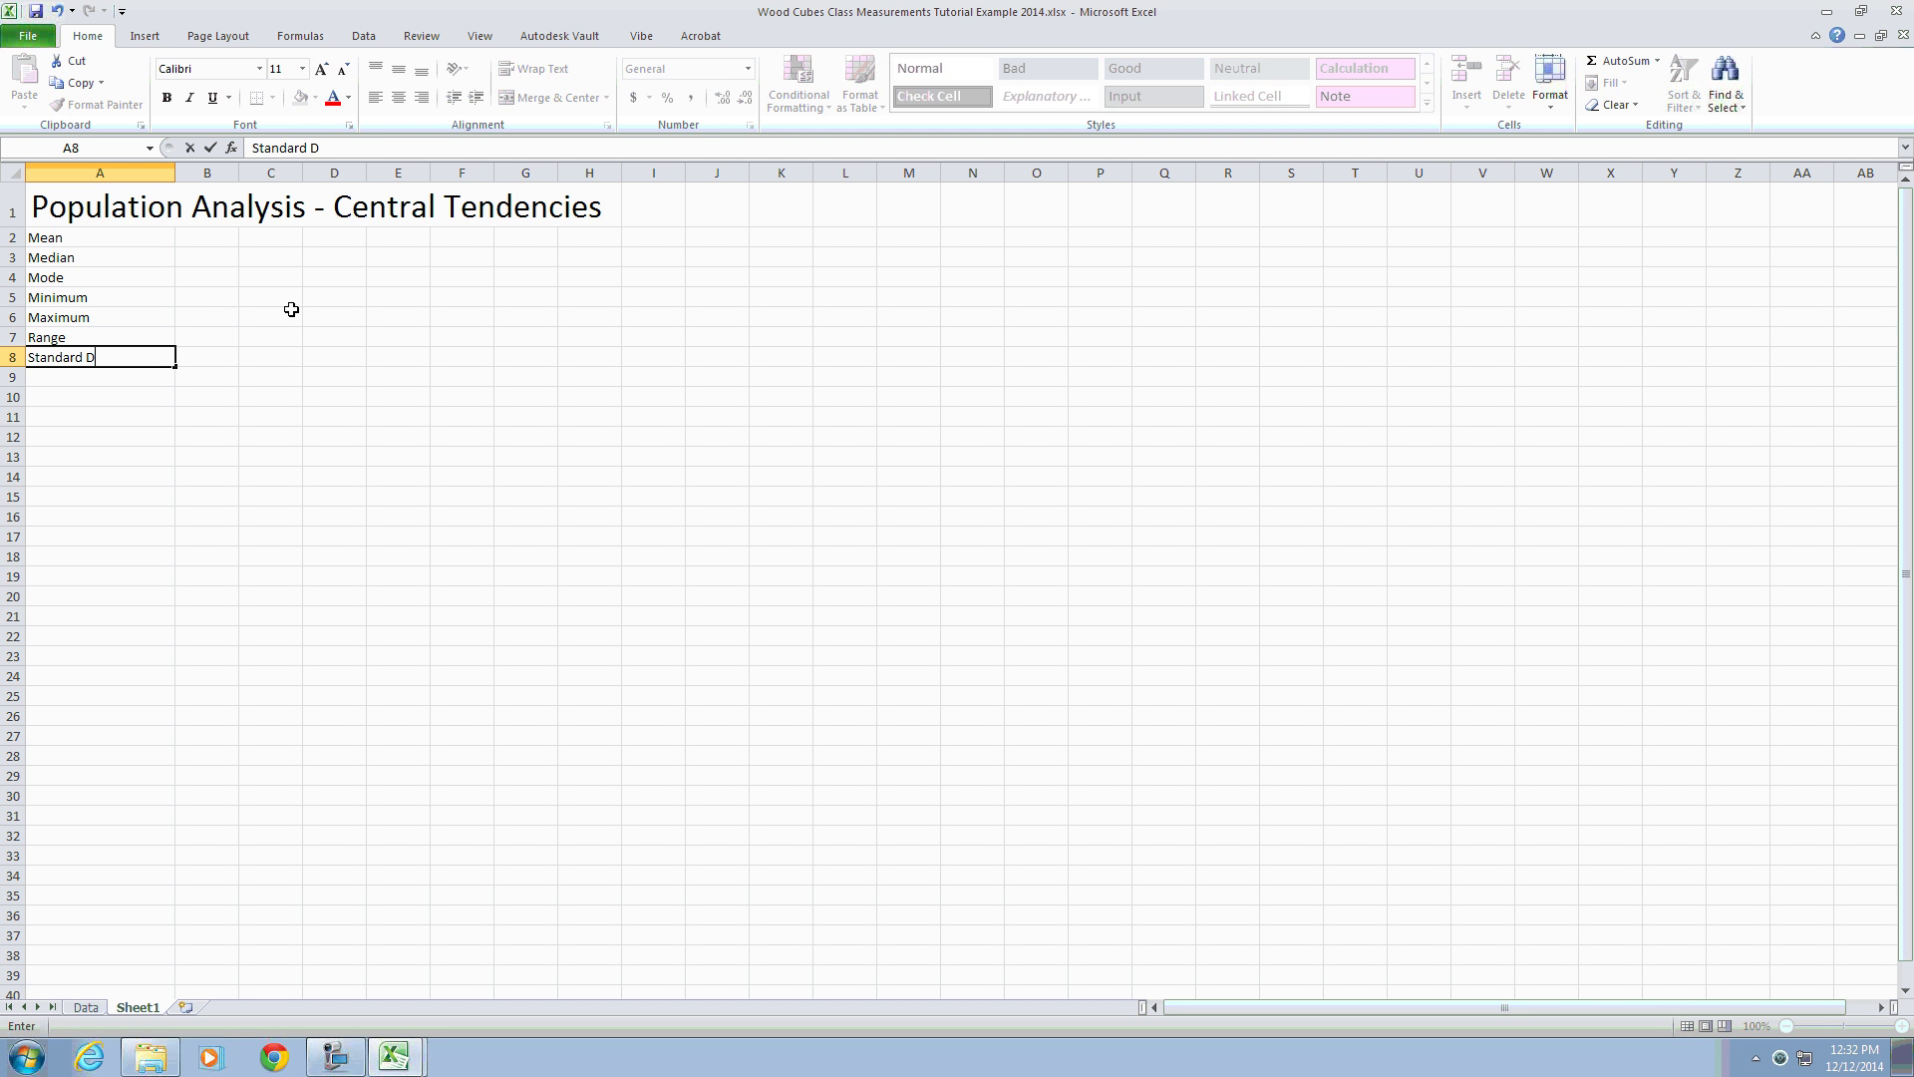
{"action": "type", "text": "eviation"}
{"action": "left_click", "coordinate": [127, 242]}
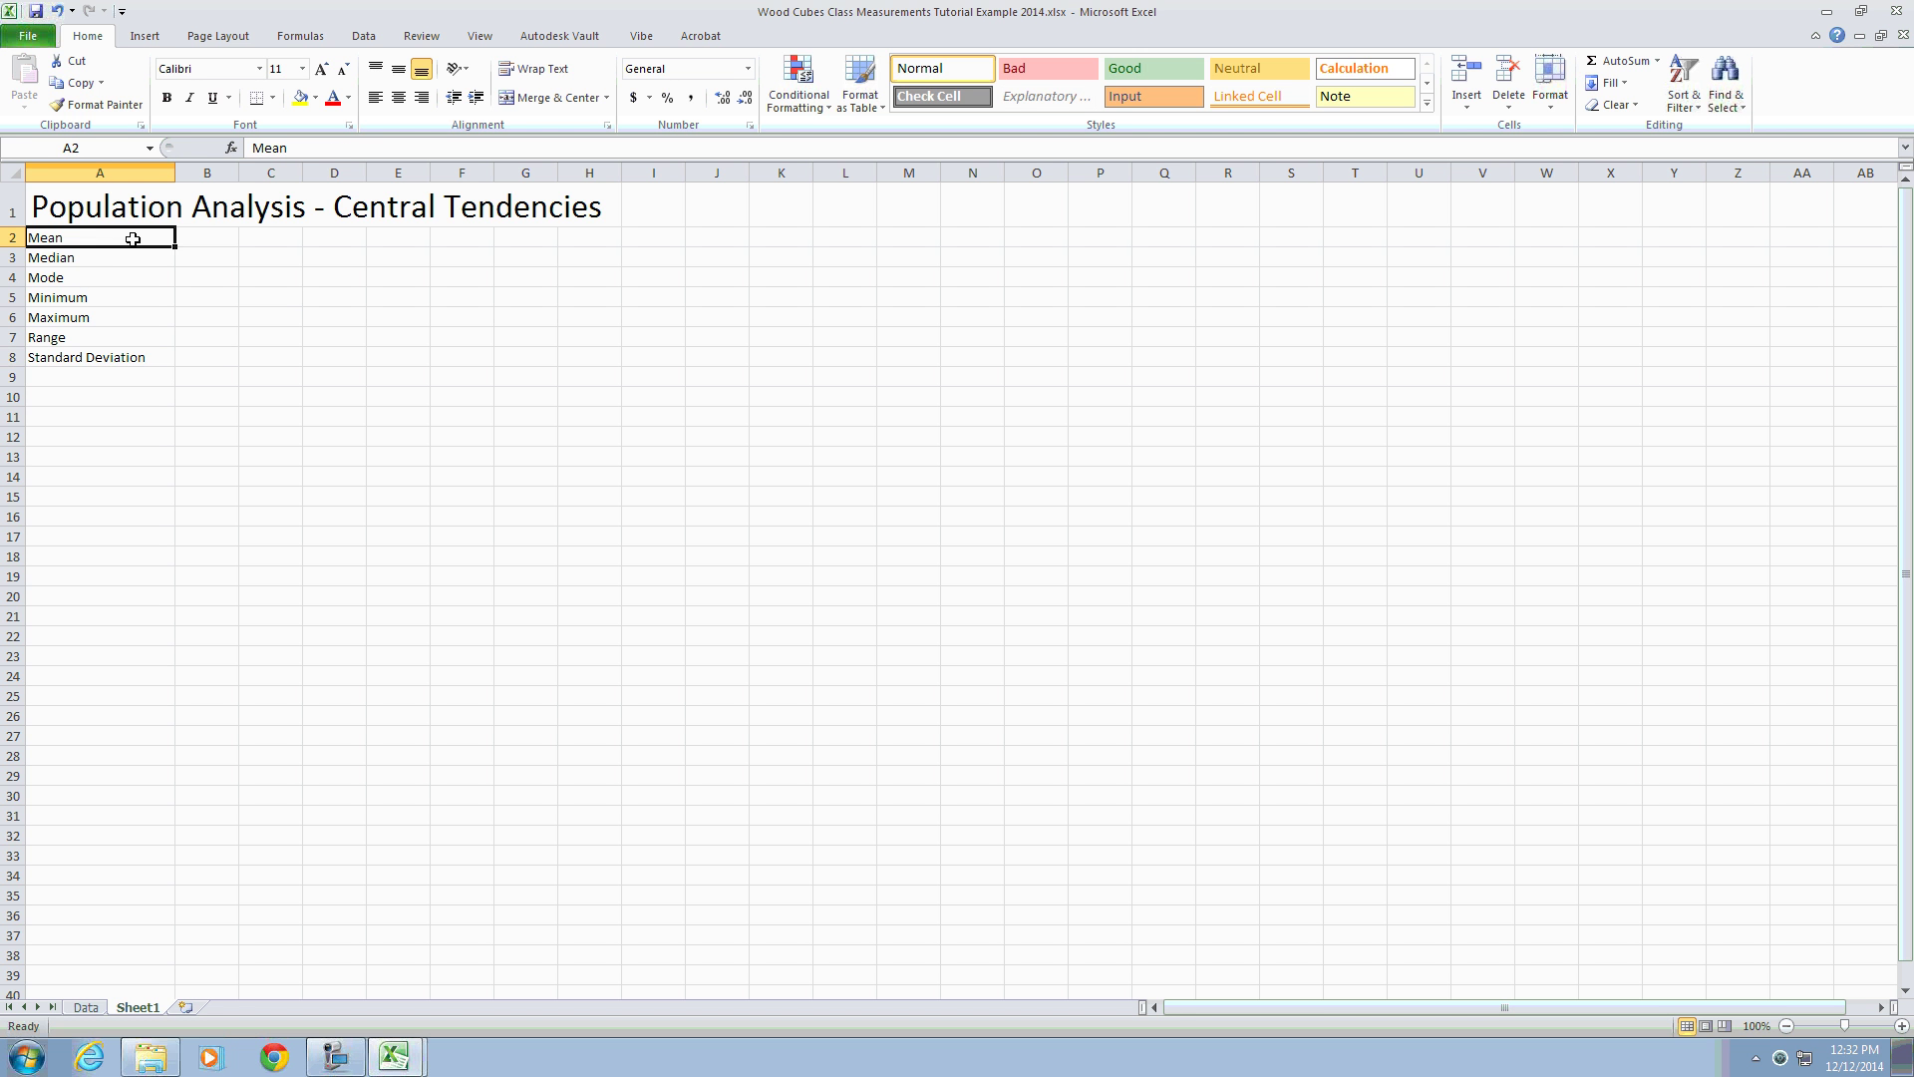
{"action": "left_click", "coordinate": [214, 239]}
{"action": "type", "text": "=ave"}
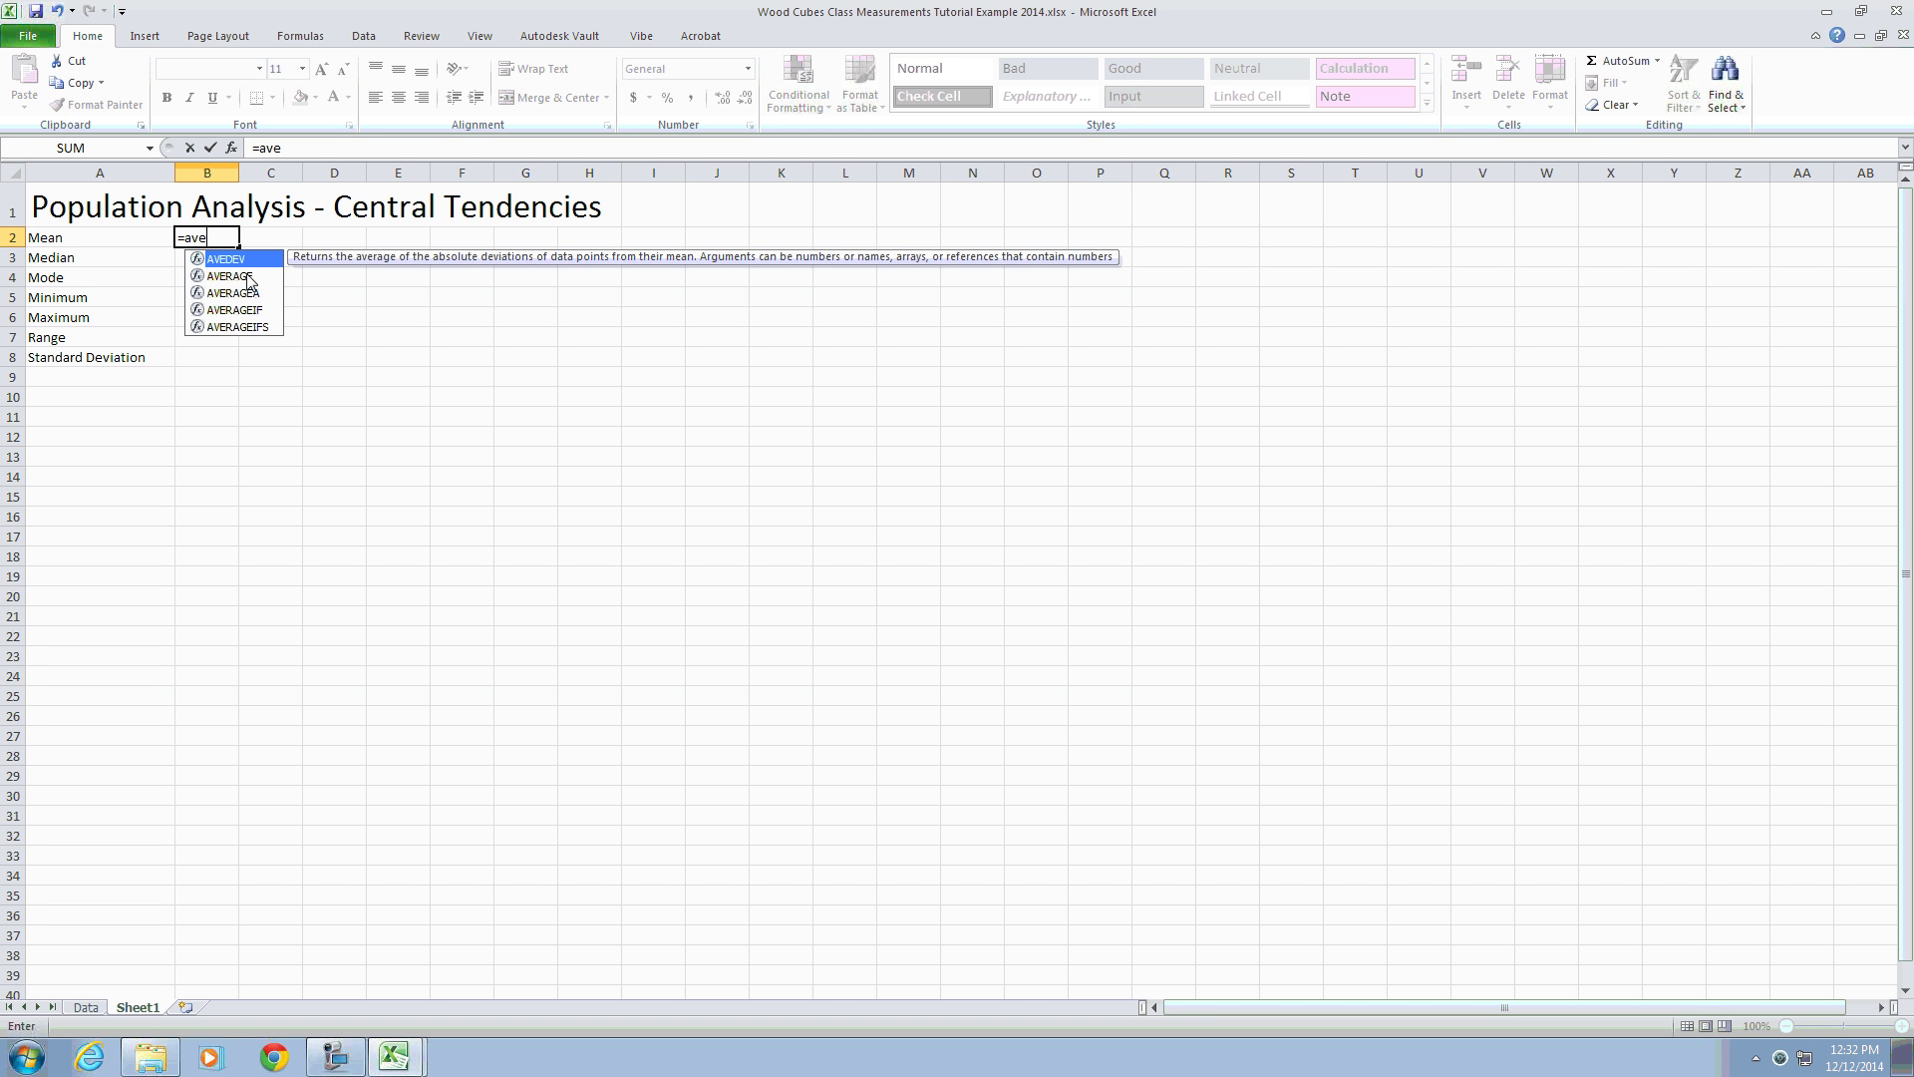
Step: Complete B2 as =AVERAGE(Data!B2:R51), giving a mean of 0.75795
{"action": "left_click", "coordinate": [248, 284]}
{"action": "double_click", "coordinate": [248, 284]}
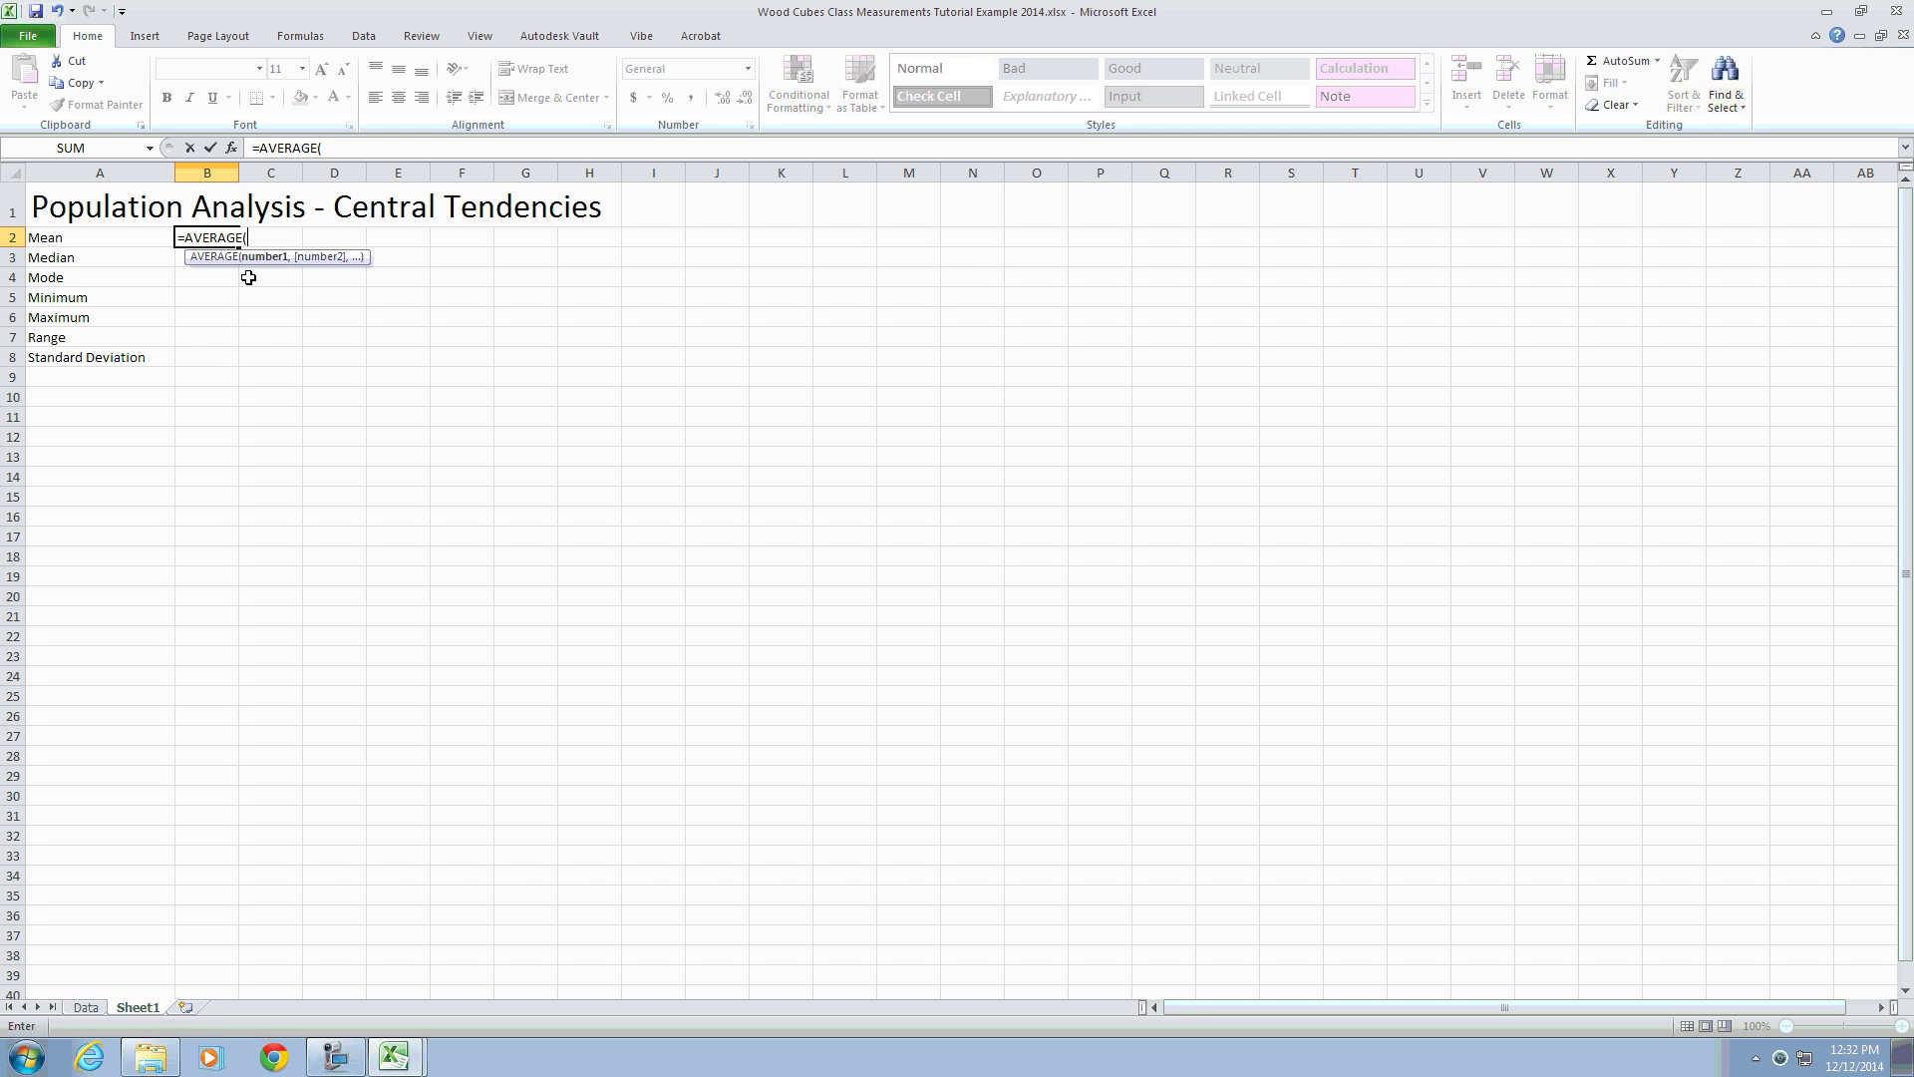
{"action": "left_click", "coordinate": [89, 1008]}
{"action": "left_click_drag", "start_coordinate": [159, 218], "coordinate": [1440, 968]}
{"action": "key", "text": "Return"}
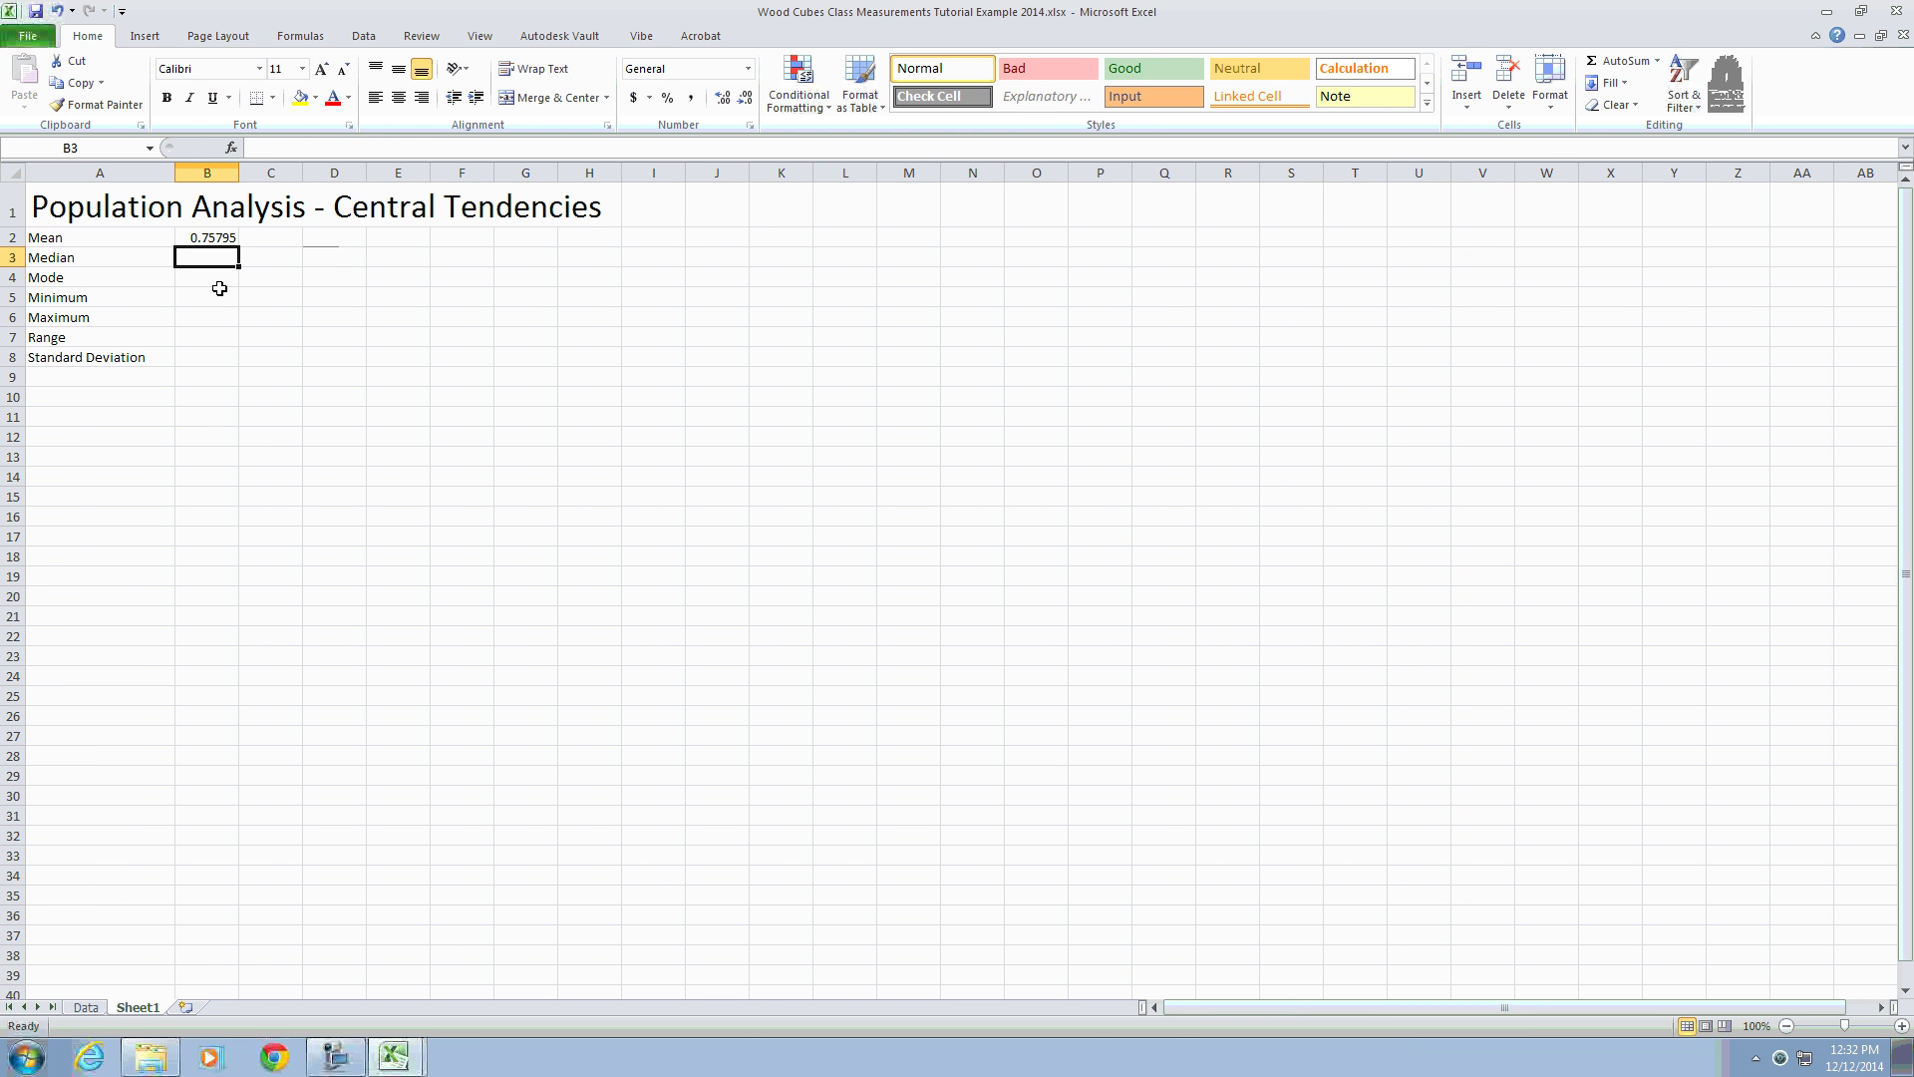
Step: Enter MEDIAN and MODE formulas over Data!B2:R51 in B3 and B4, giving 0.7571 and 0.757
{"action": "type", "text": "=me"}
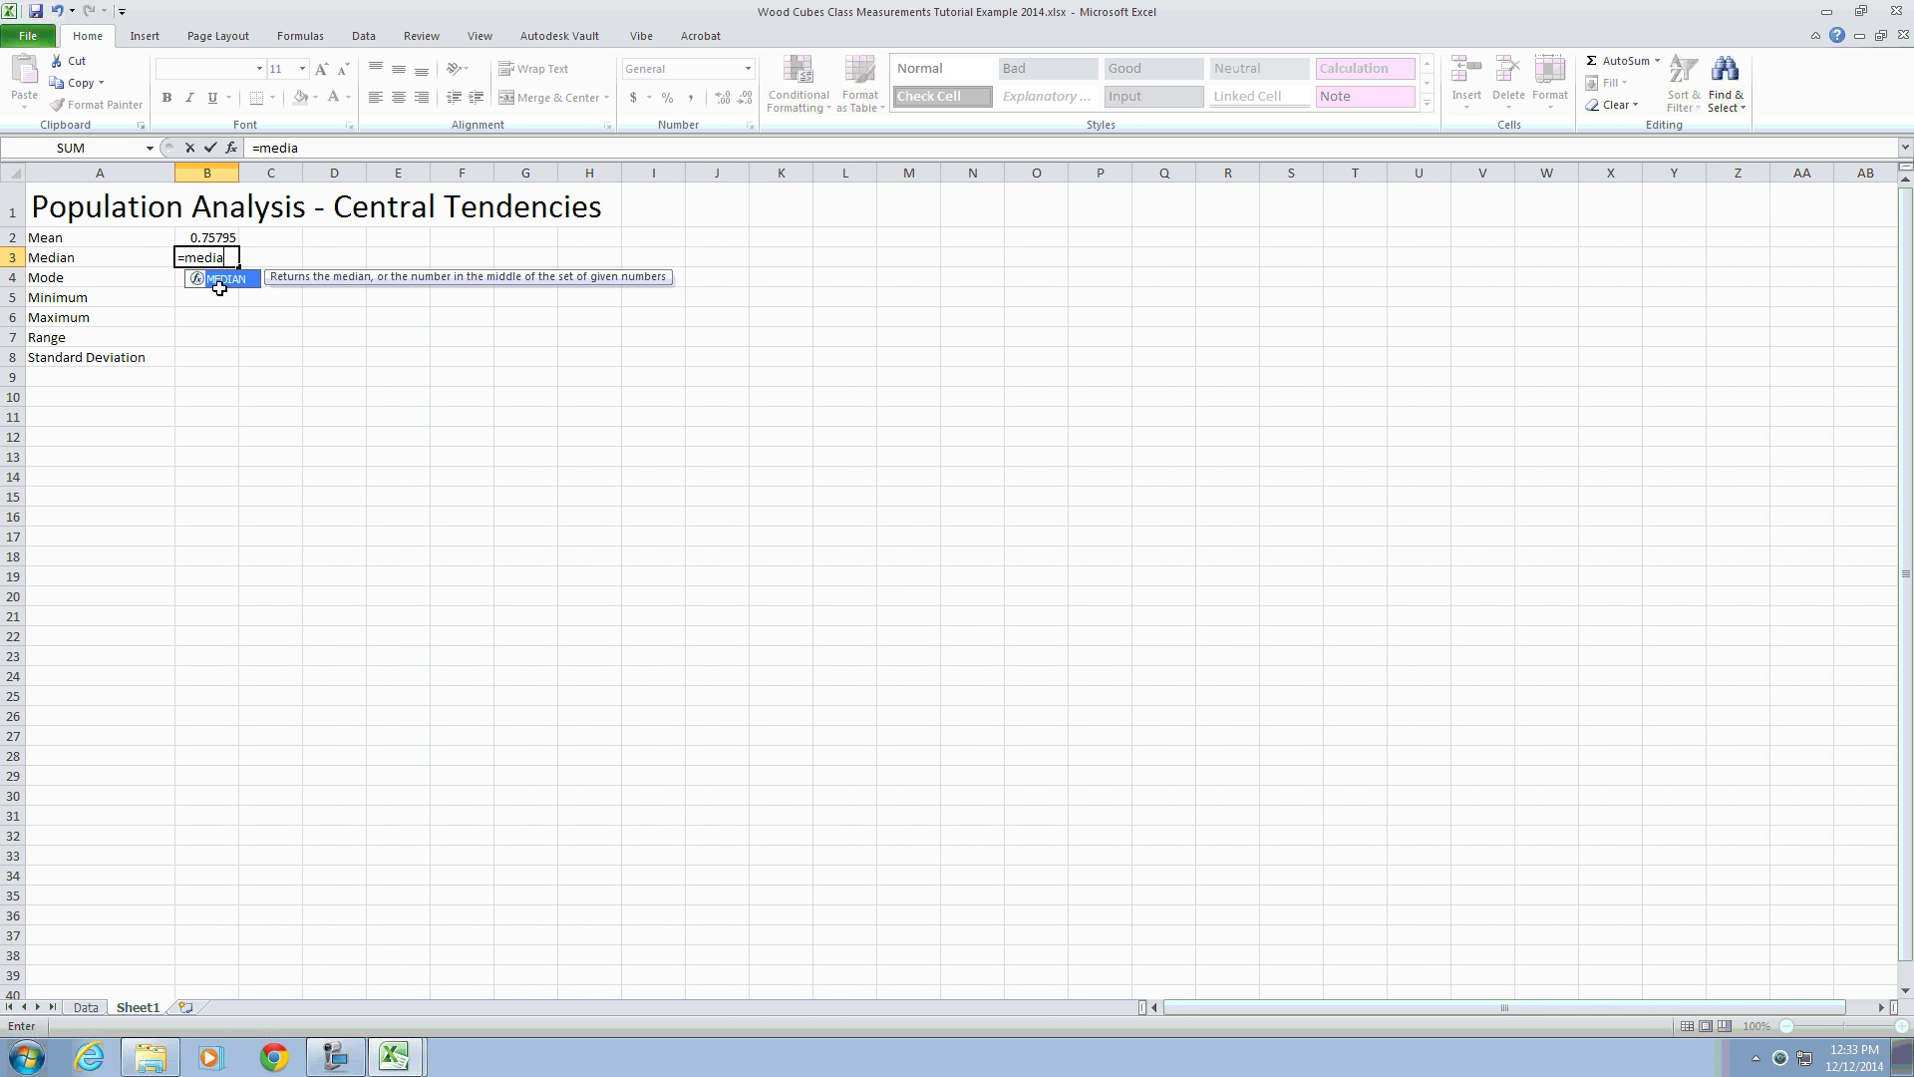
{"action": "type", "text": "dia"}
{"action": "double_click", "coordinate": [219, 284]}
{"action": "left_click", "coordinate": [81, 1010]}
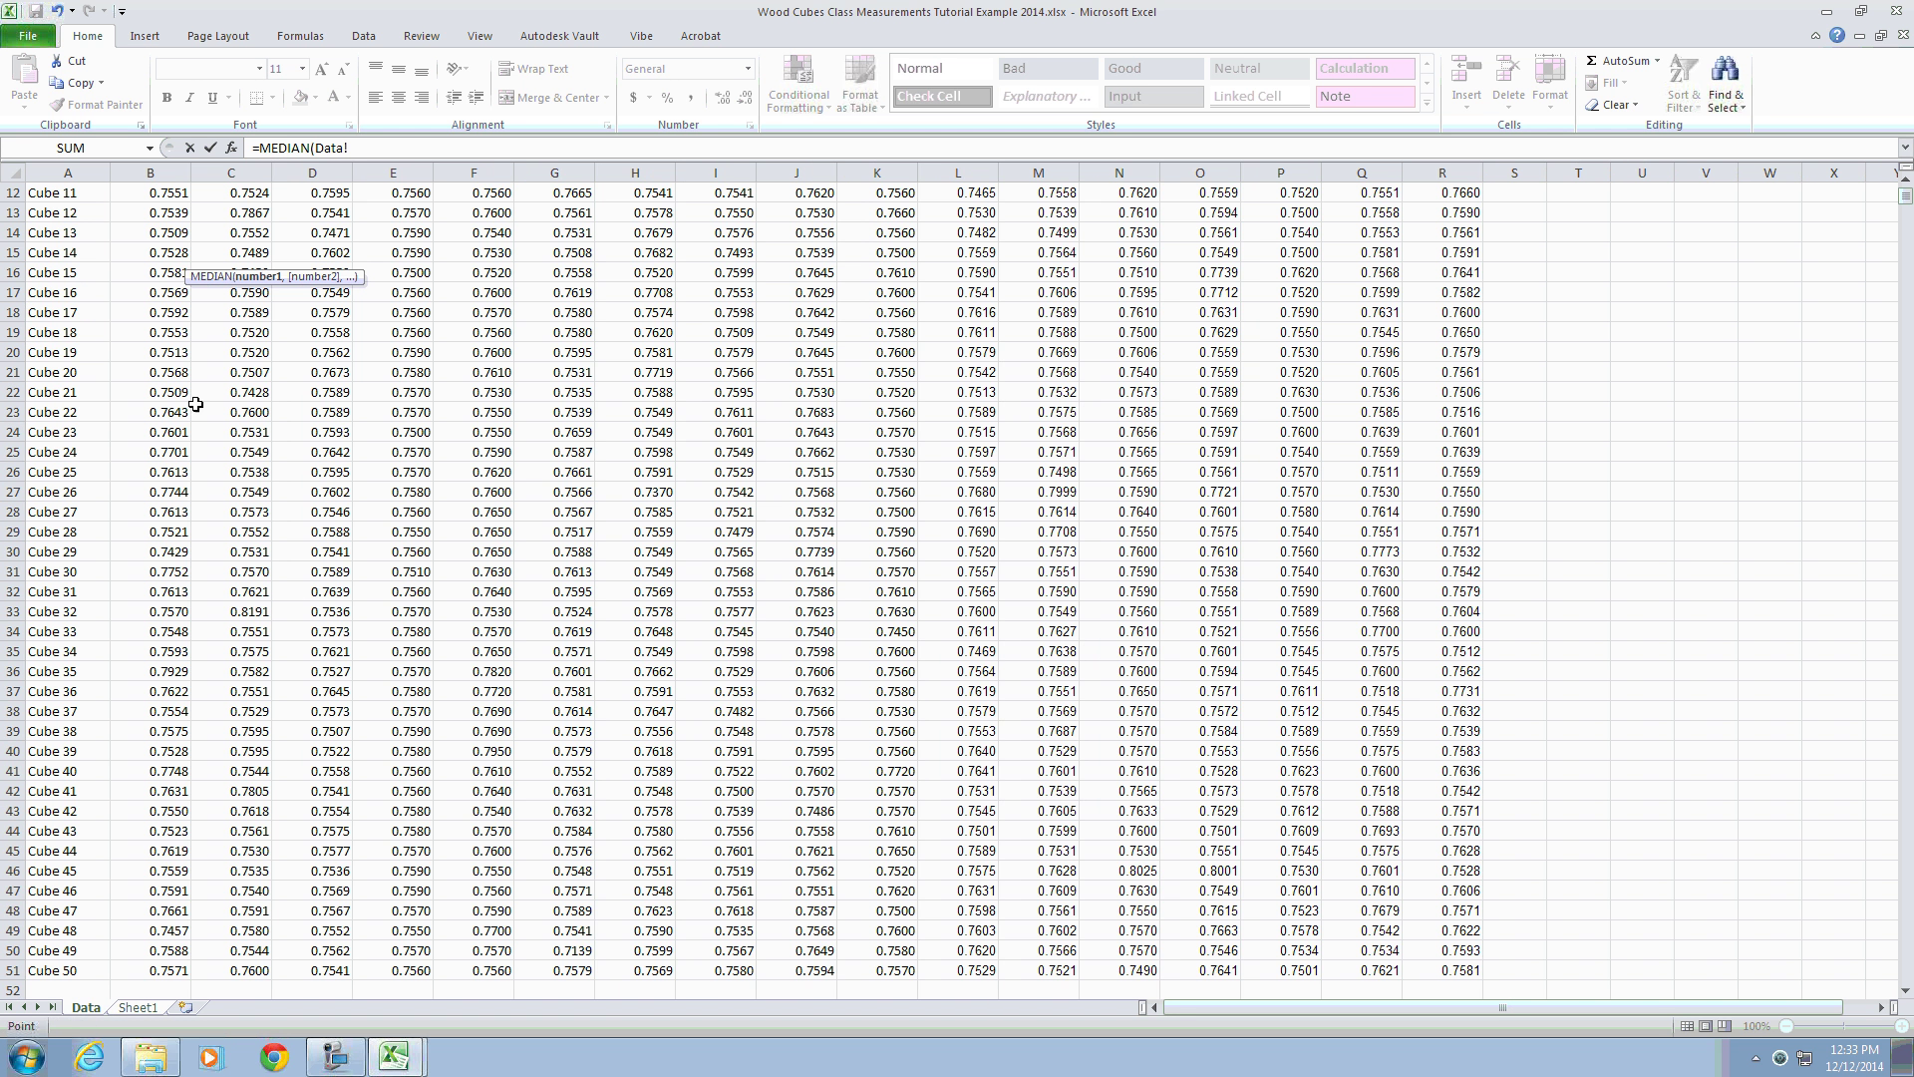
{"action": "scroll", "coordinate": [160, 211], "scroll_direction": "up", "scroll_amount": 4}
{"action": "left_click_drag", "start_coordinate": [165, 219], "coordinate": [1461, 972]}
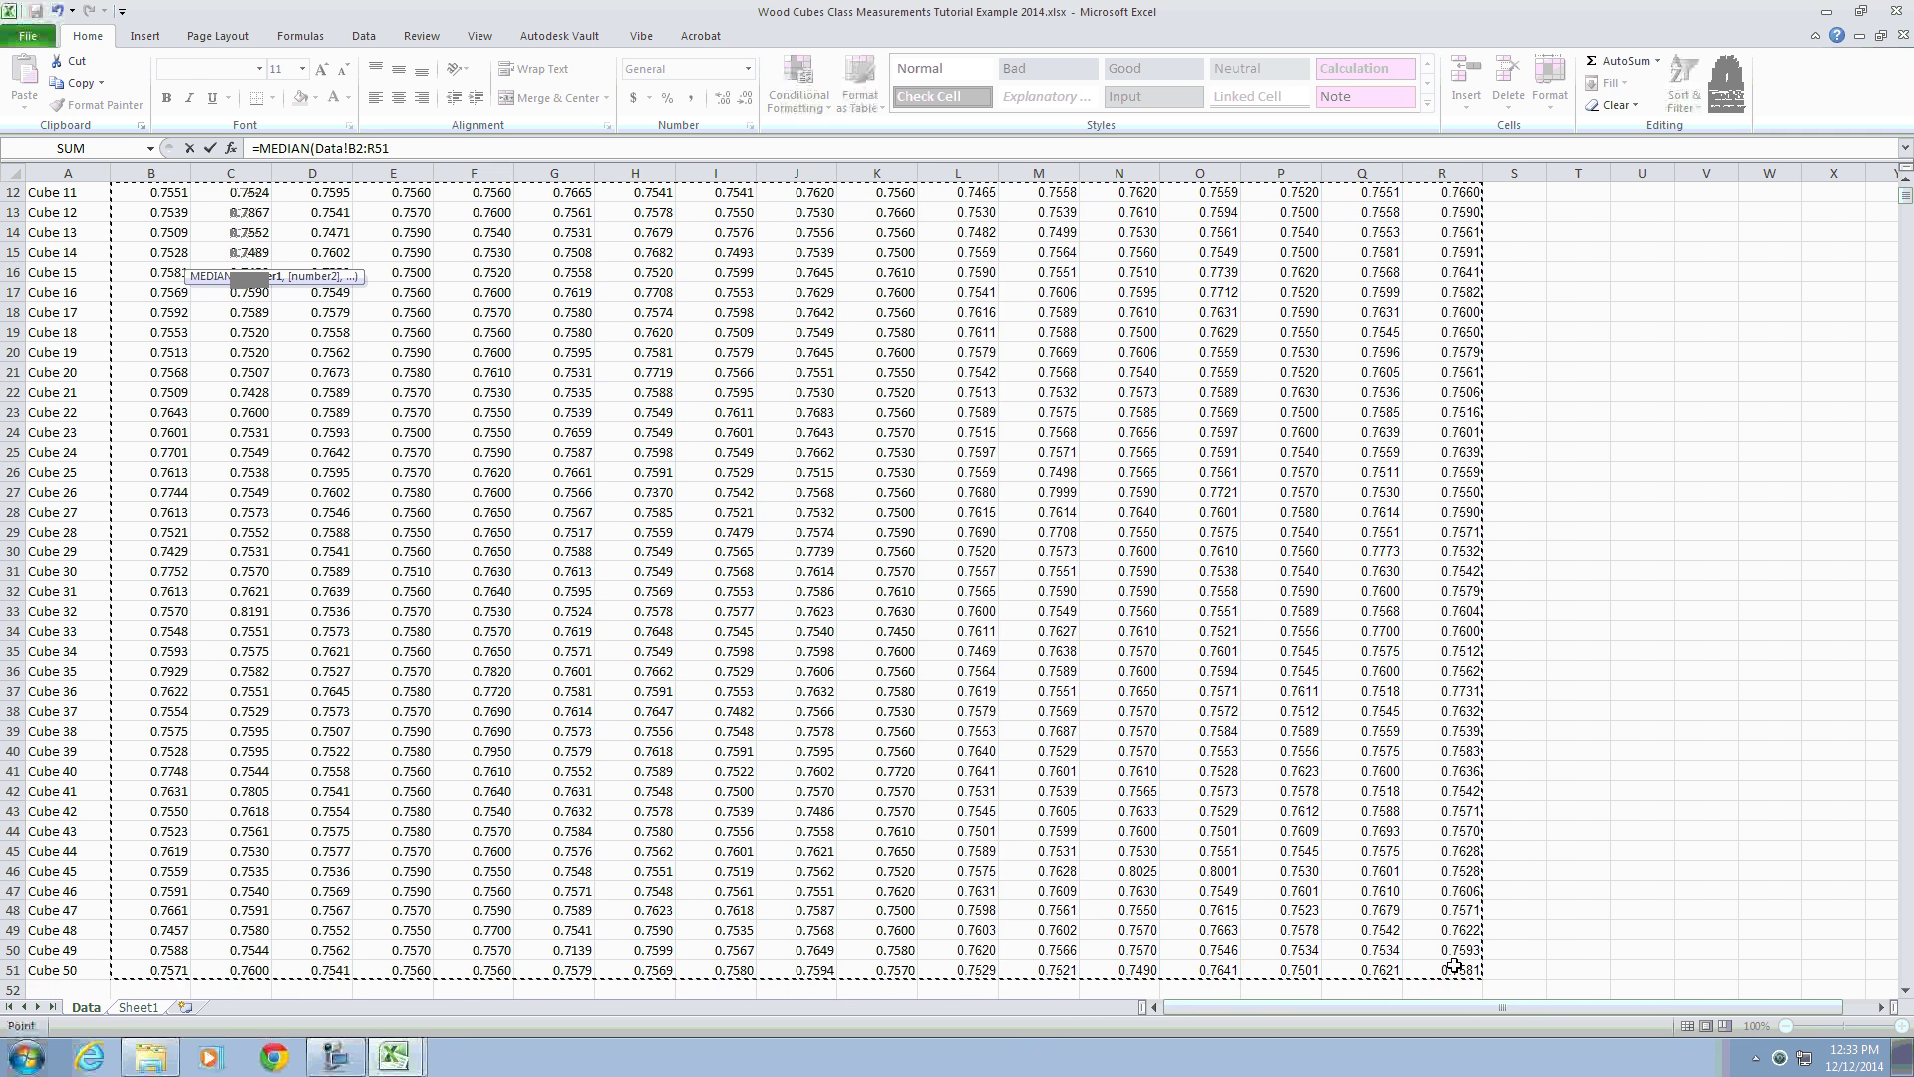
{"action": "key", "text": "Return"}
{"action": "type", "text": "=mode"}
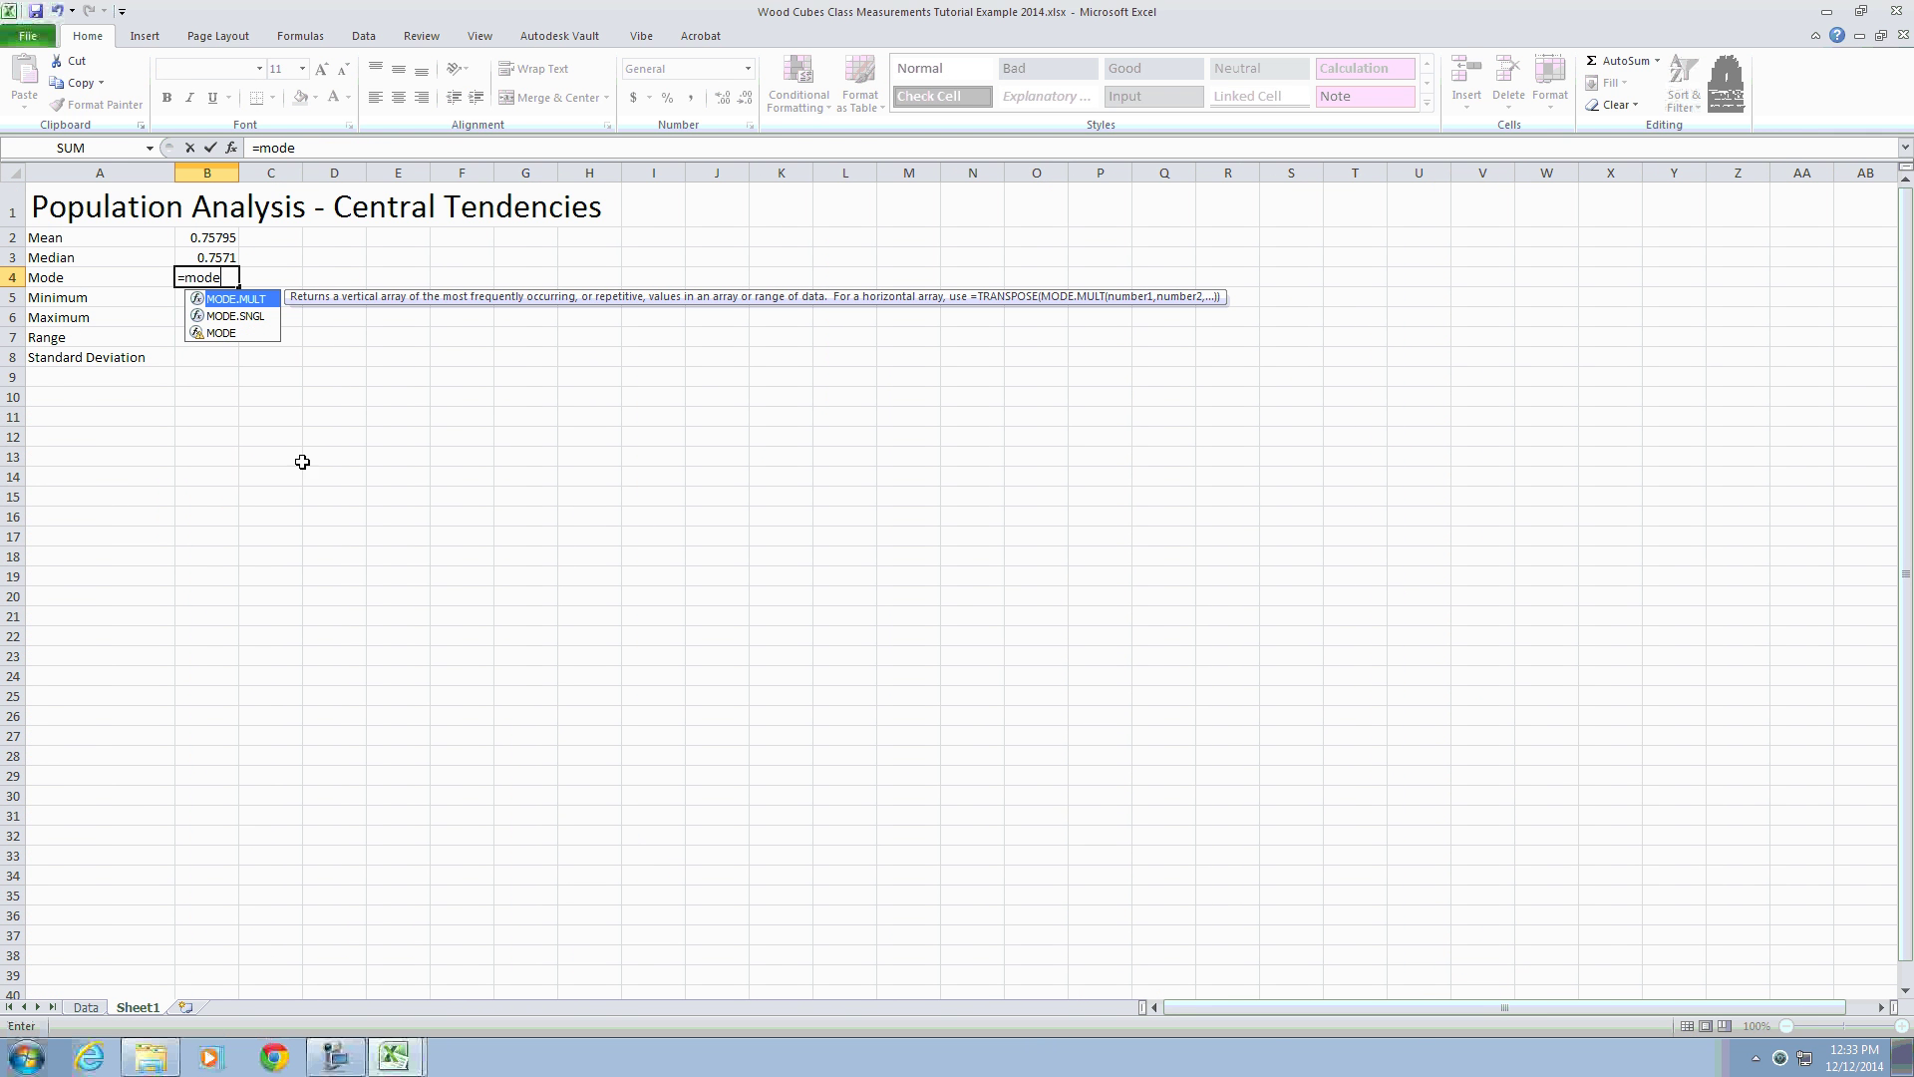
{"action": "left_click", "coordinate": [222, 333]}
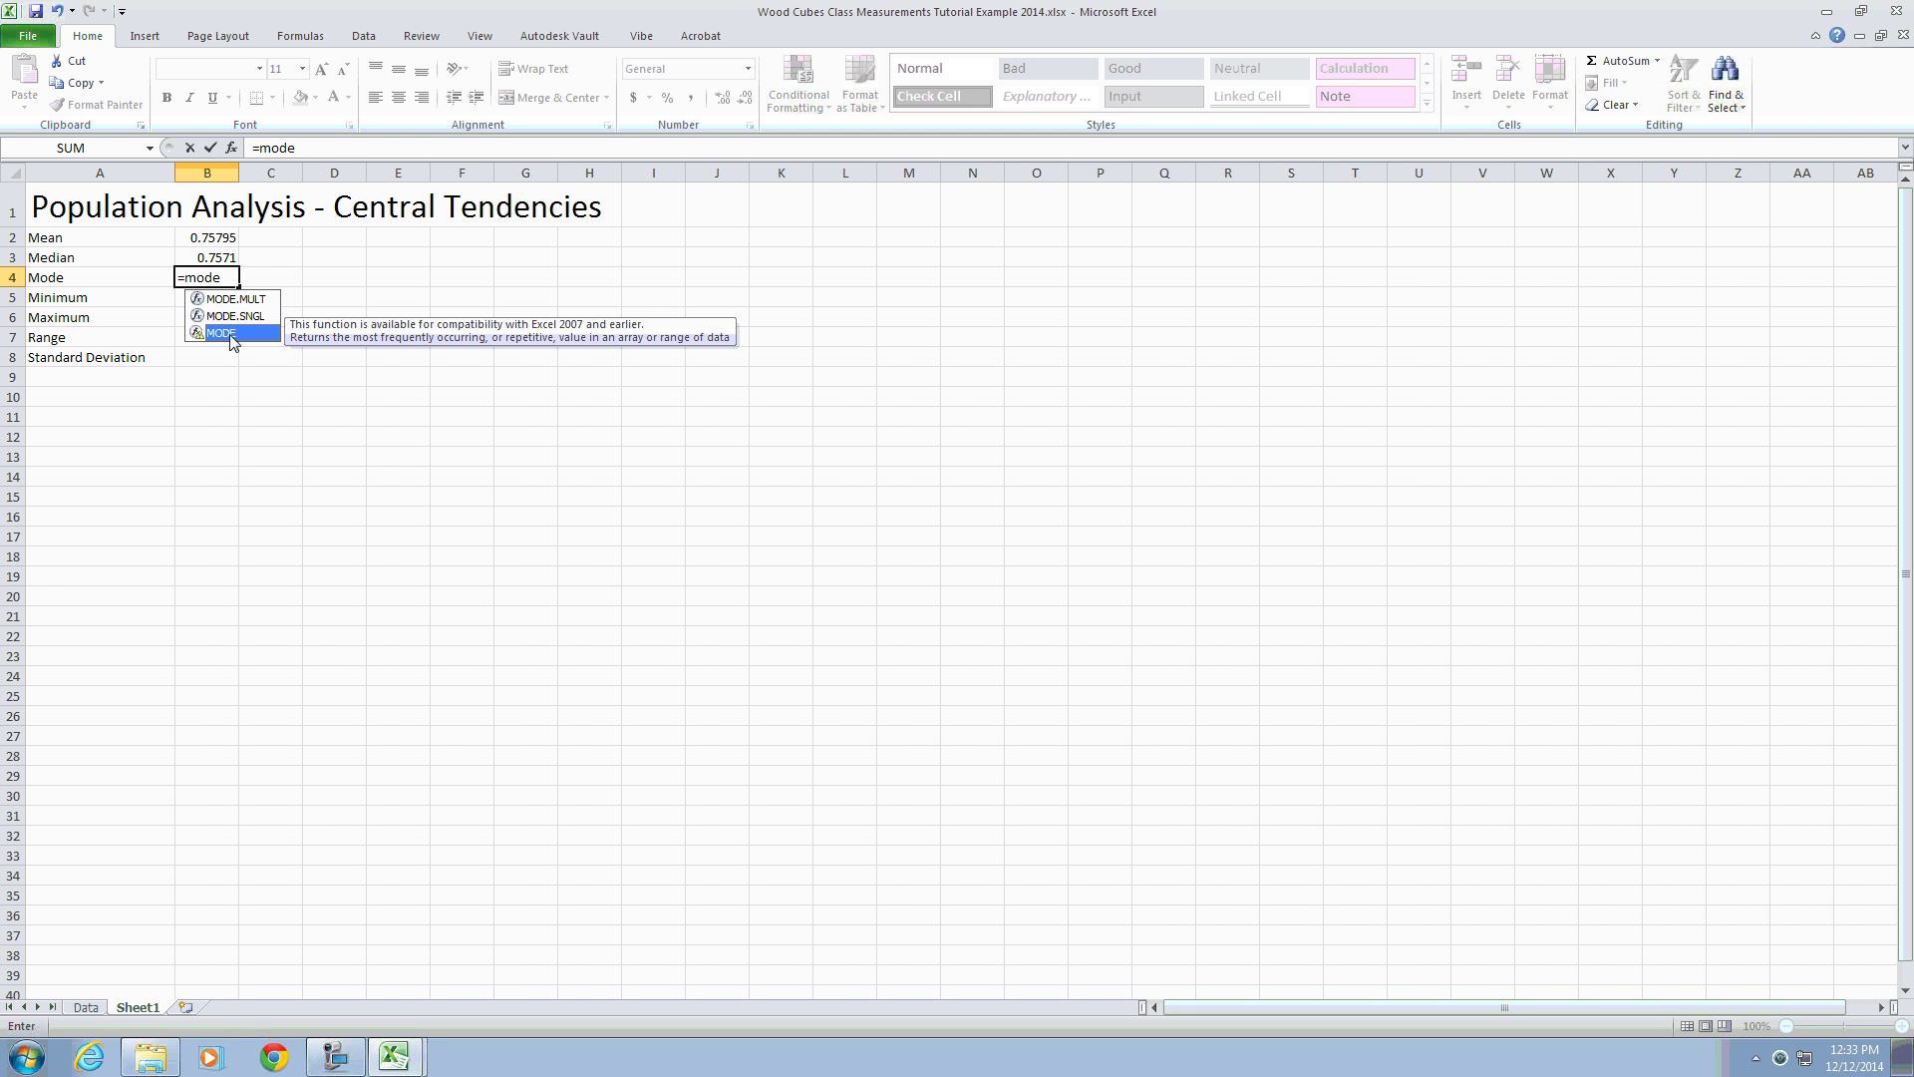
{"action": "double_click", "coordinate": [221, 333]}
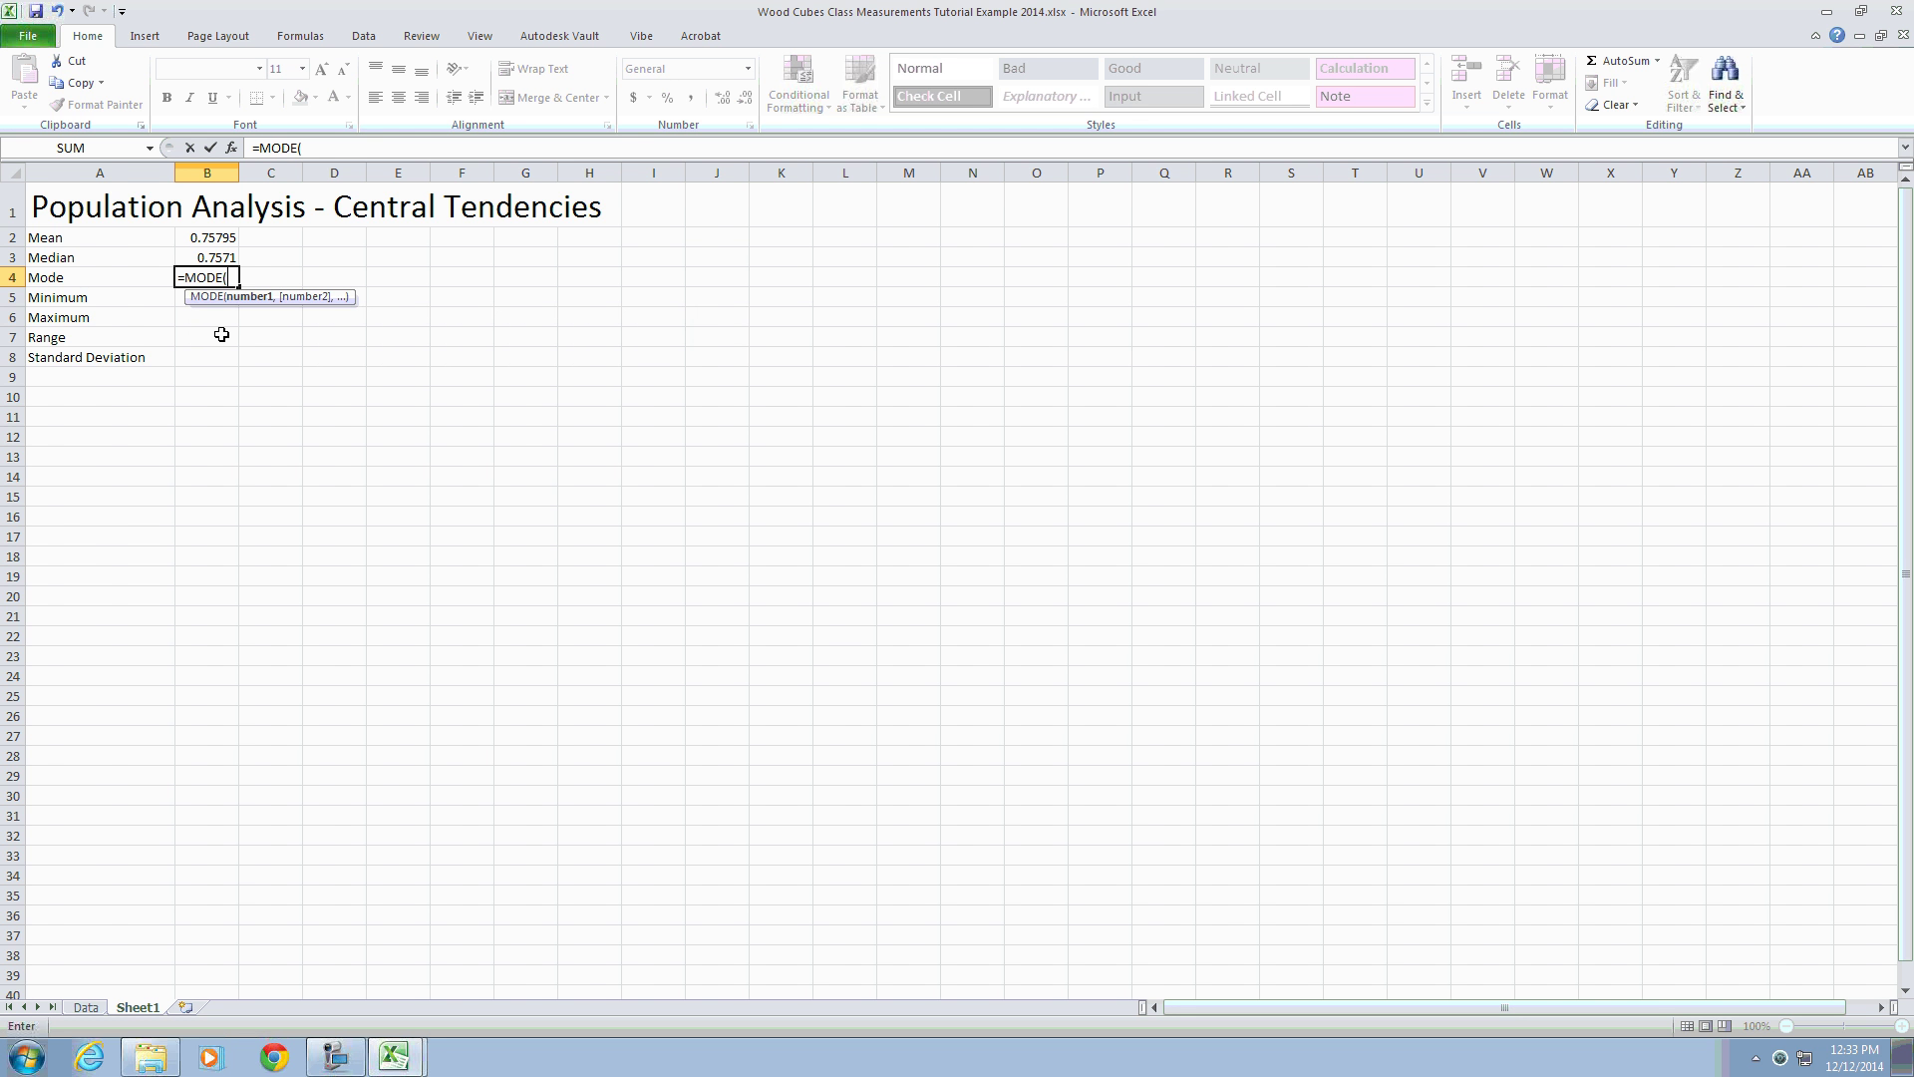
{"action": "left_click", "coordinate": [86, 1007]}
{"action": "scroll", "coordinate": [160, 239], "scroll_direction": "up", "scroll_amount": 4}
{"action": "left_click_drag", "start_coordinate": [162, 217], "coordinate": [1480, 979]}
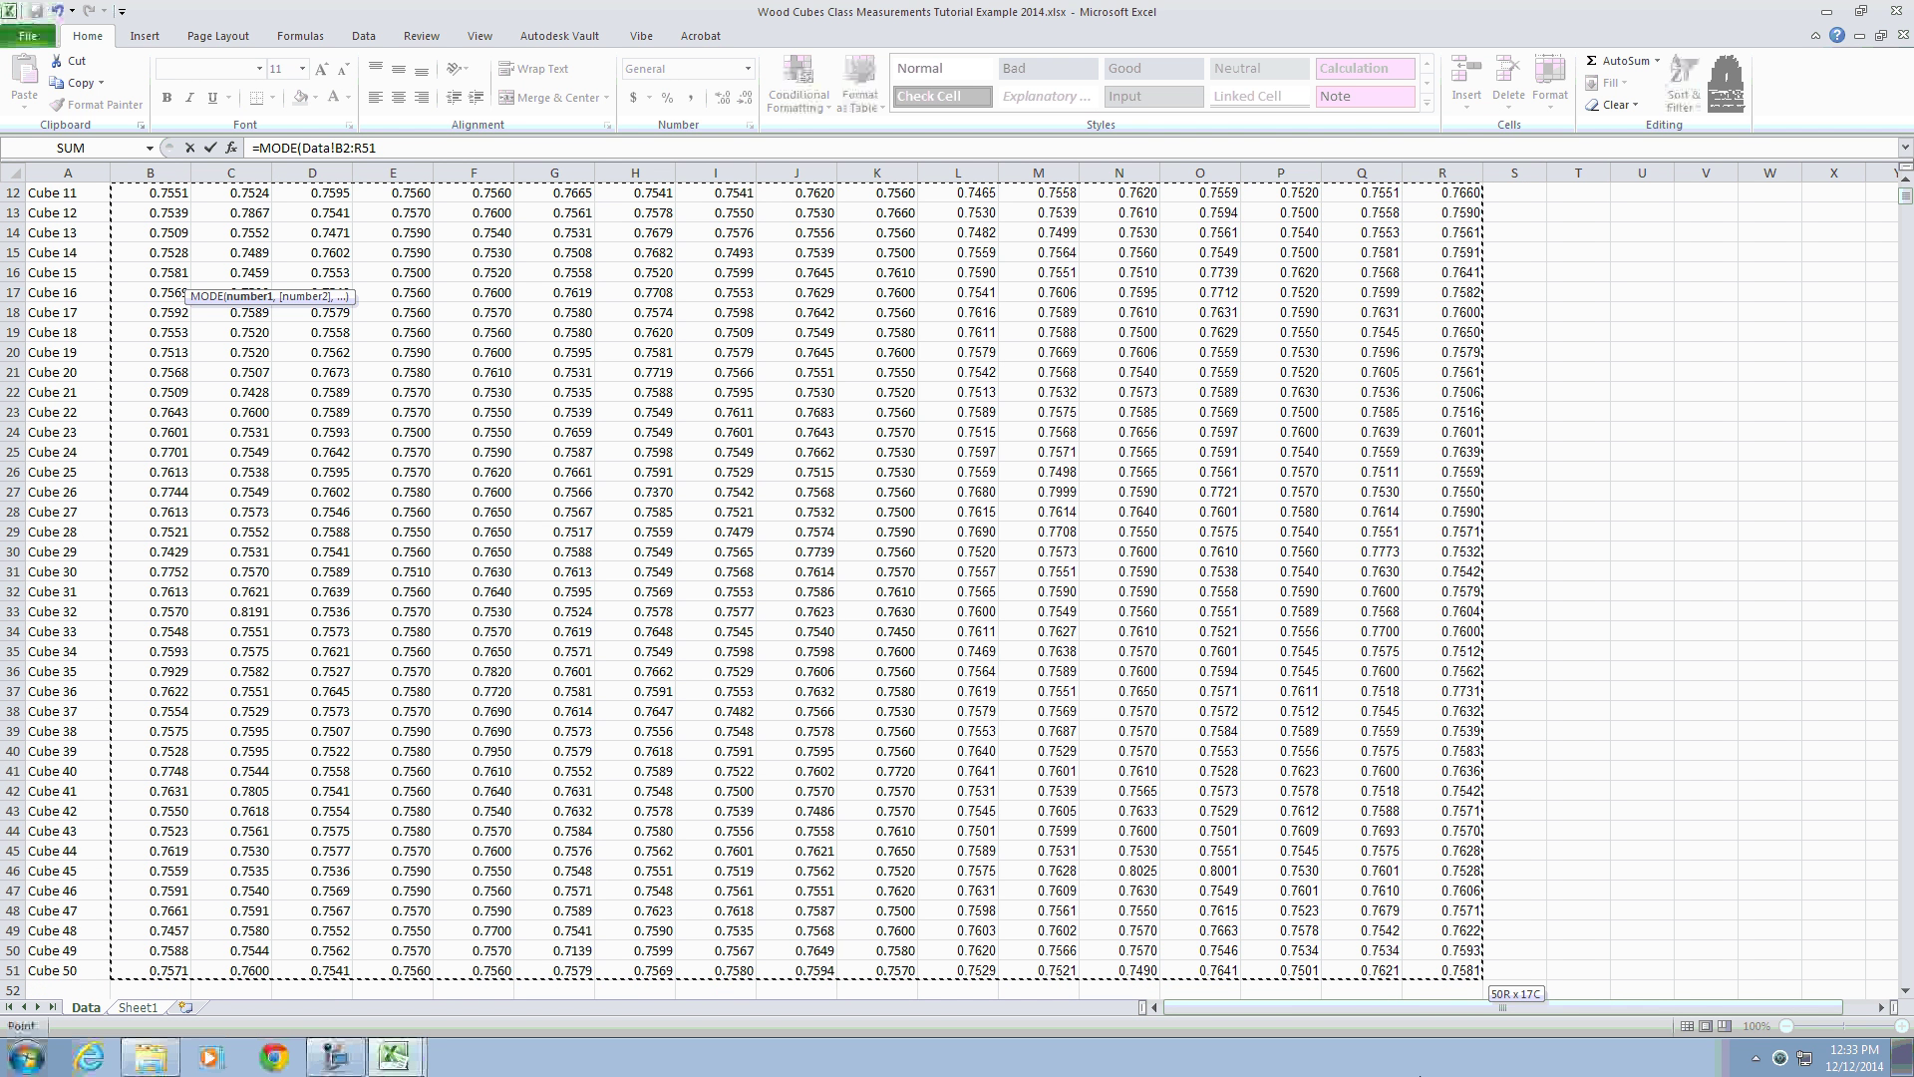
{"action": "key", "text": "Return"}
Step: Enter MIN and MAX formulas over the Data sheet measurements in B5 and B6 (0.7139, 0.8191)
{"action": "type", "text": "=min"}
{"action": "key", "text": "Tab"}
{"action": "left_click", "coordinate": [85, 1007]}
{"action": "scroll", "coordinate": [160, 239], "scroll_direction": "up", "scroll_amount": 3}
{"action": "left_click_drag", "start_coordinate": [150, 212], "coordinate": [1147, 982]}
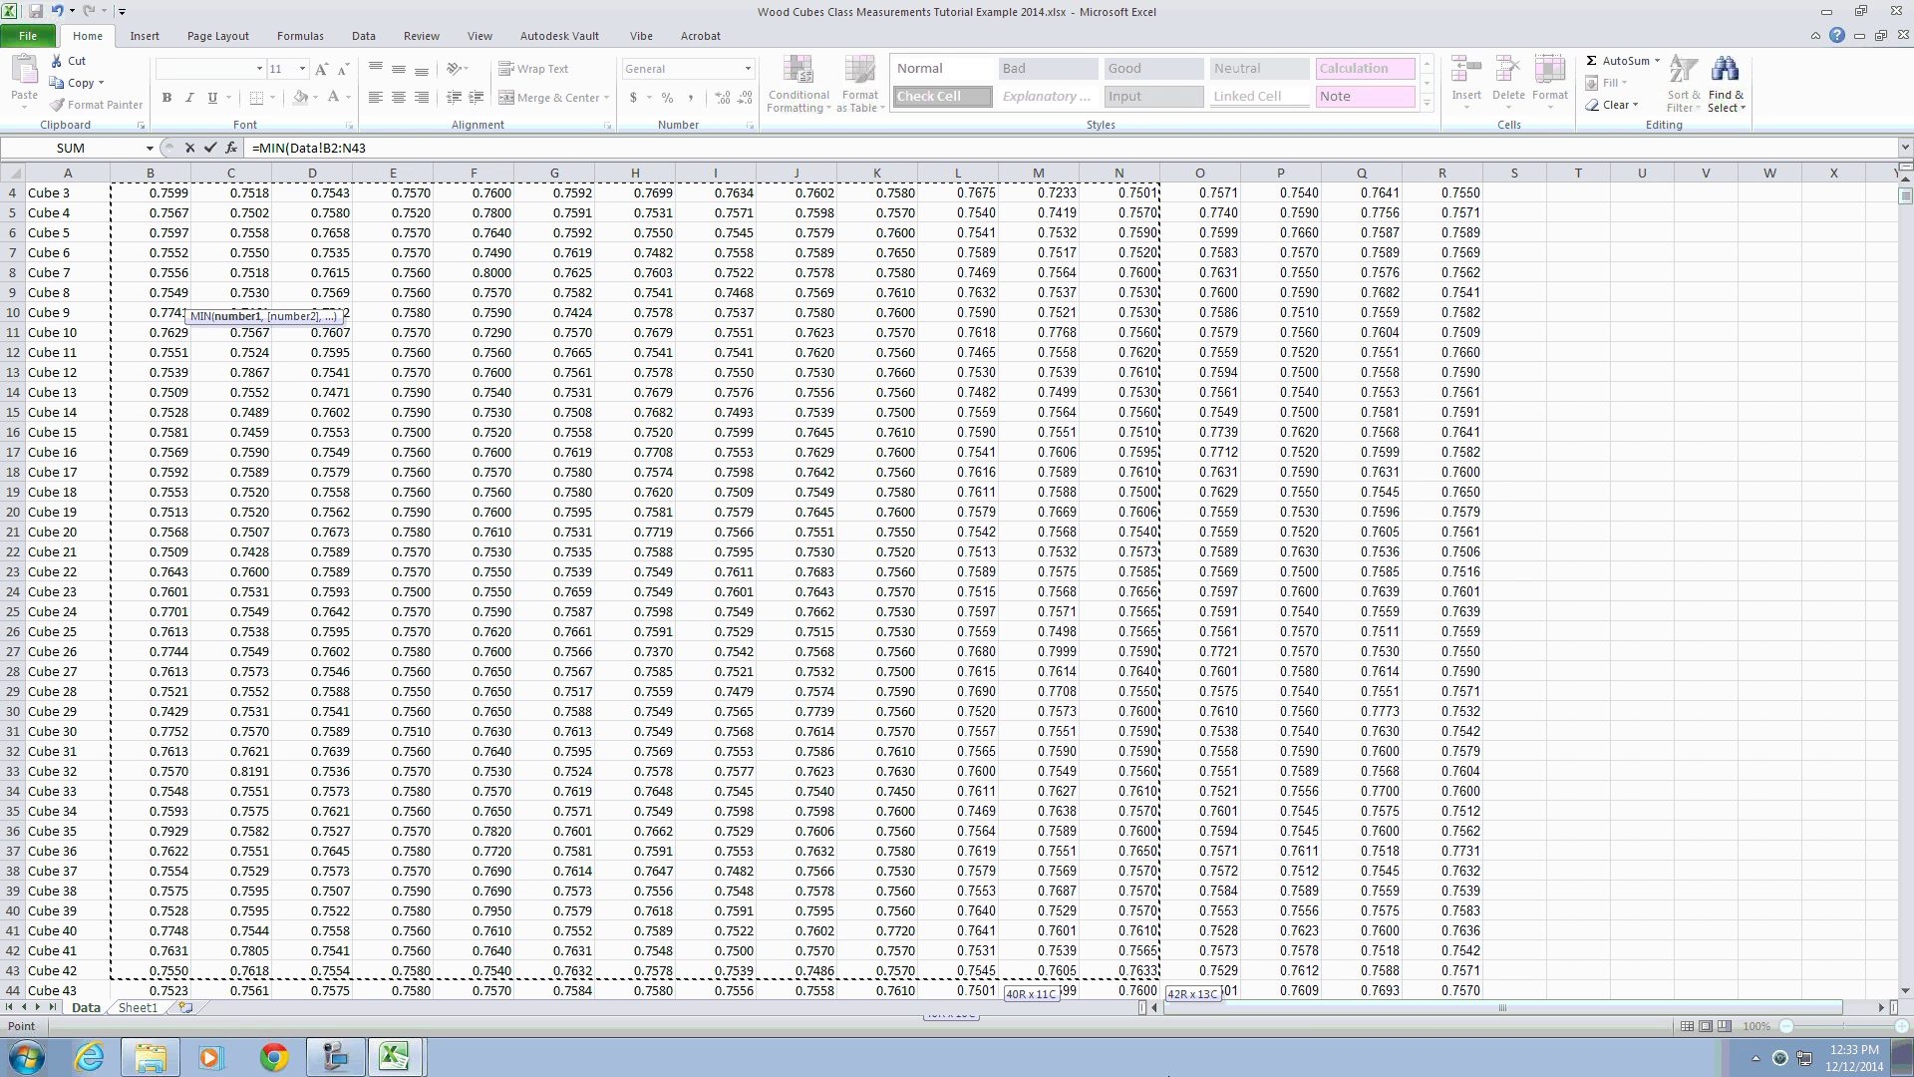
{"action": "key", "text": "Return"}
{"action": "type", "text": "=max"}
{"action": "key", "text": "Tab"}
{"action": "left_click", "coordinate": [86, 1008]}
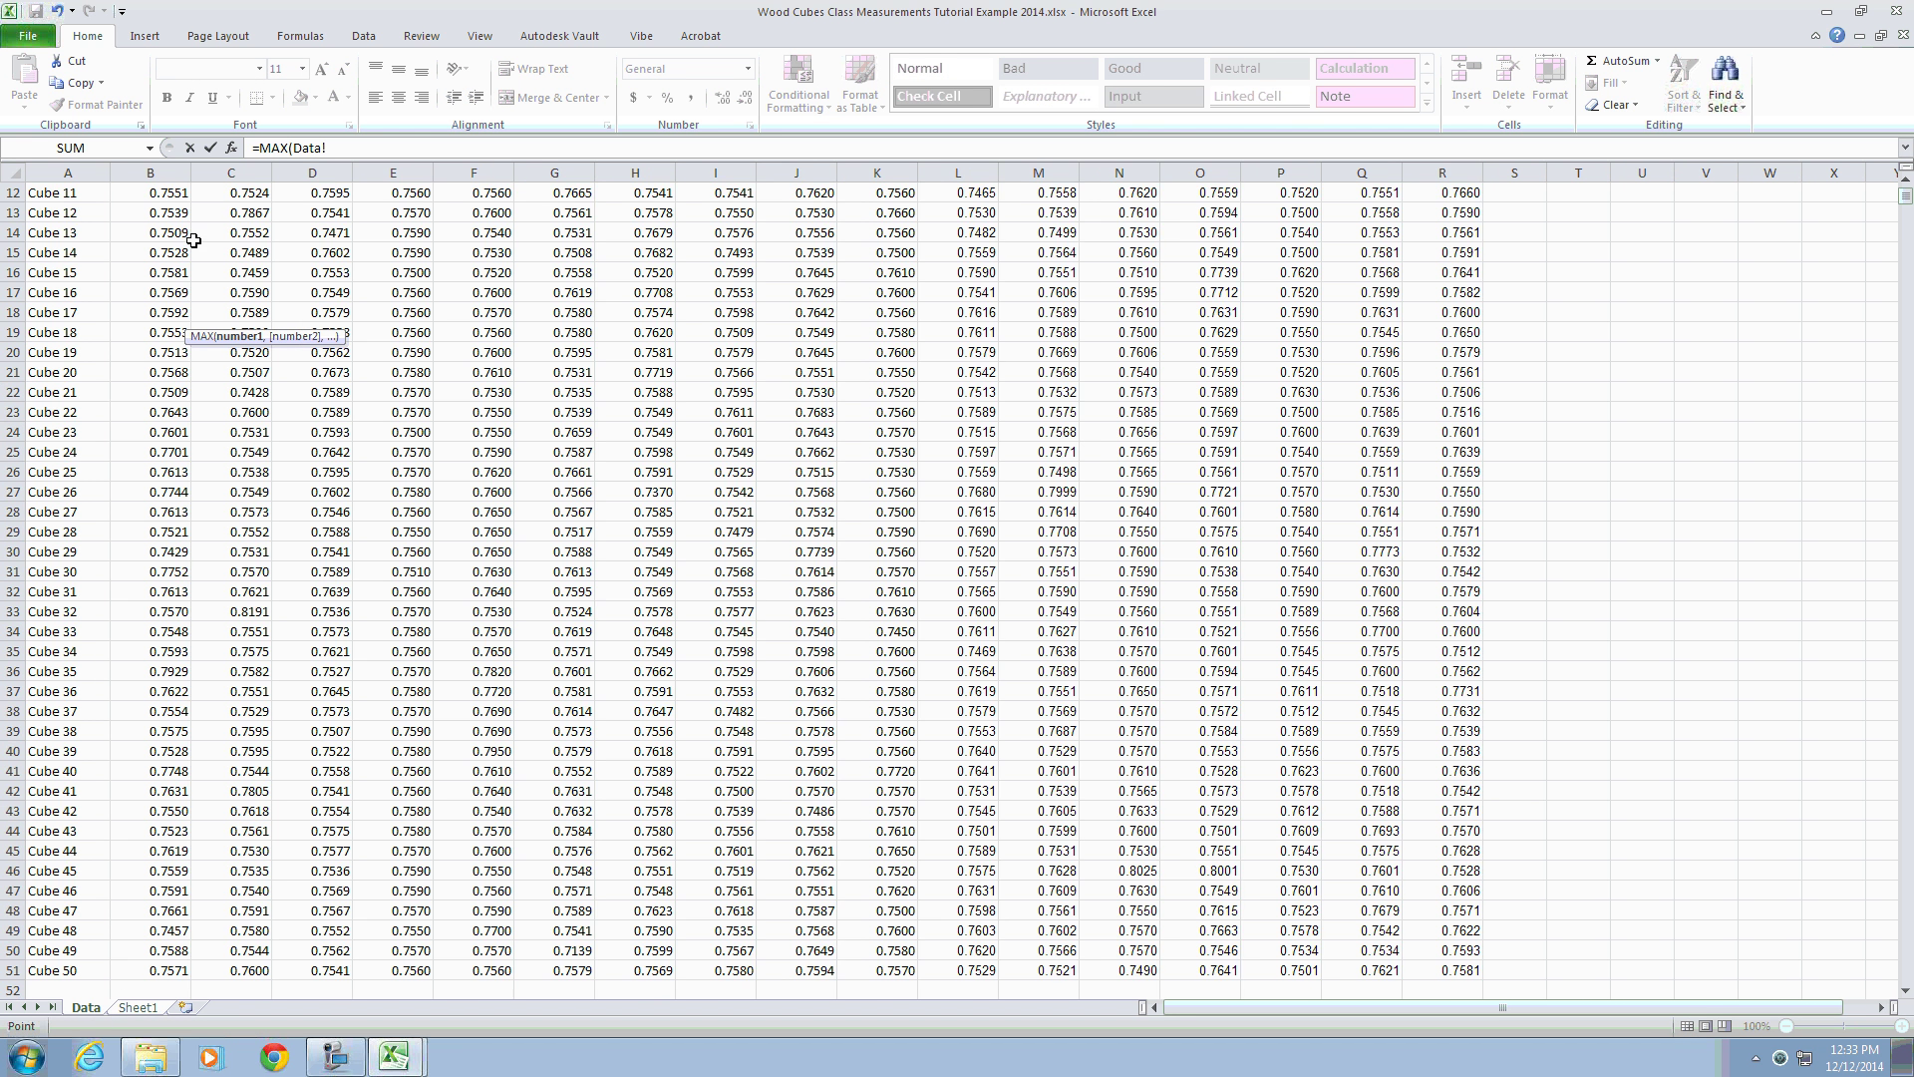
{"action": "scroll", "coordinate": [203, 245], "scroll_direction": "up", "scroll_amount": 4}
{"action": "left_click_drag", "start_coordinate": [172, 219], "coordinate": [1462, 972]}
Step: Finish the MAX formula and set Range in B7 to =B6-B5, giving 0.1052
{"action": "key", "text": "Return"}
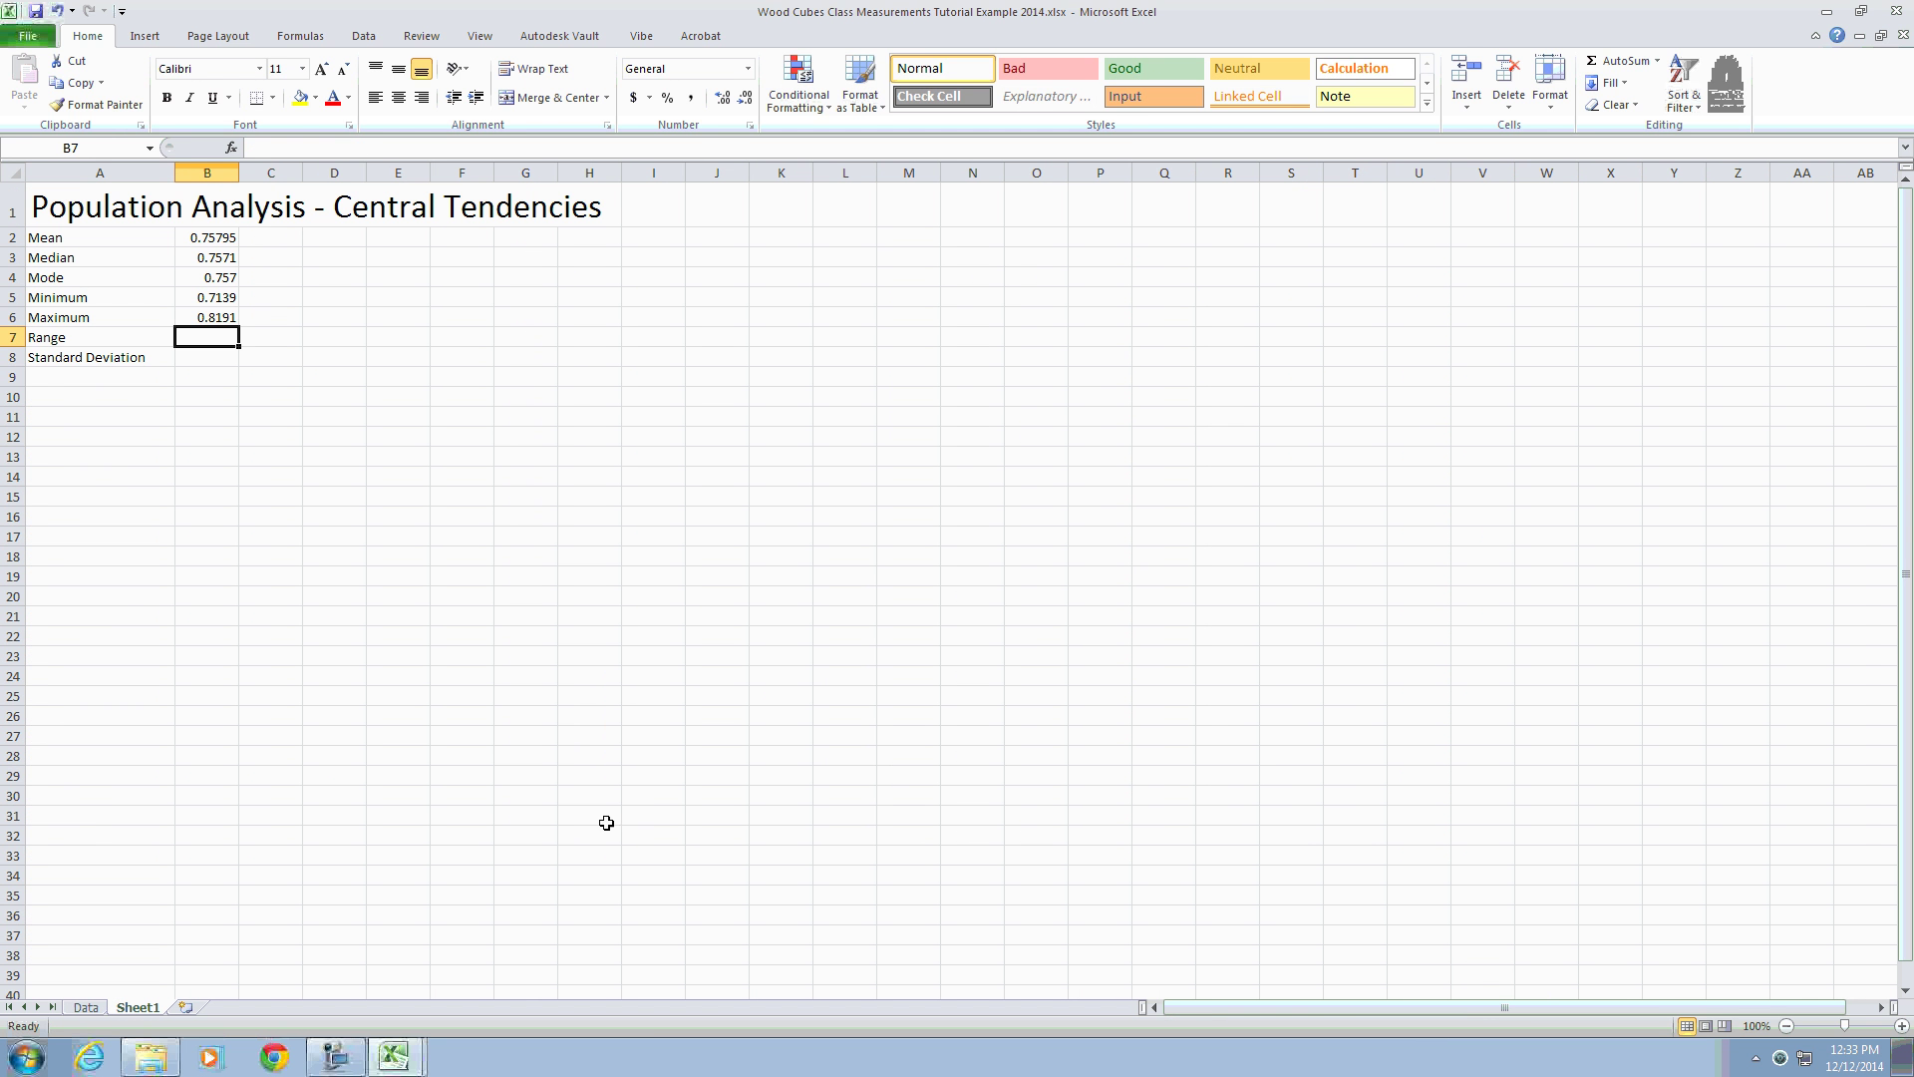
{"action": "type", "text": "="}
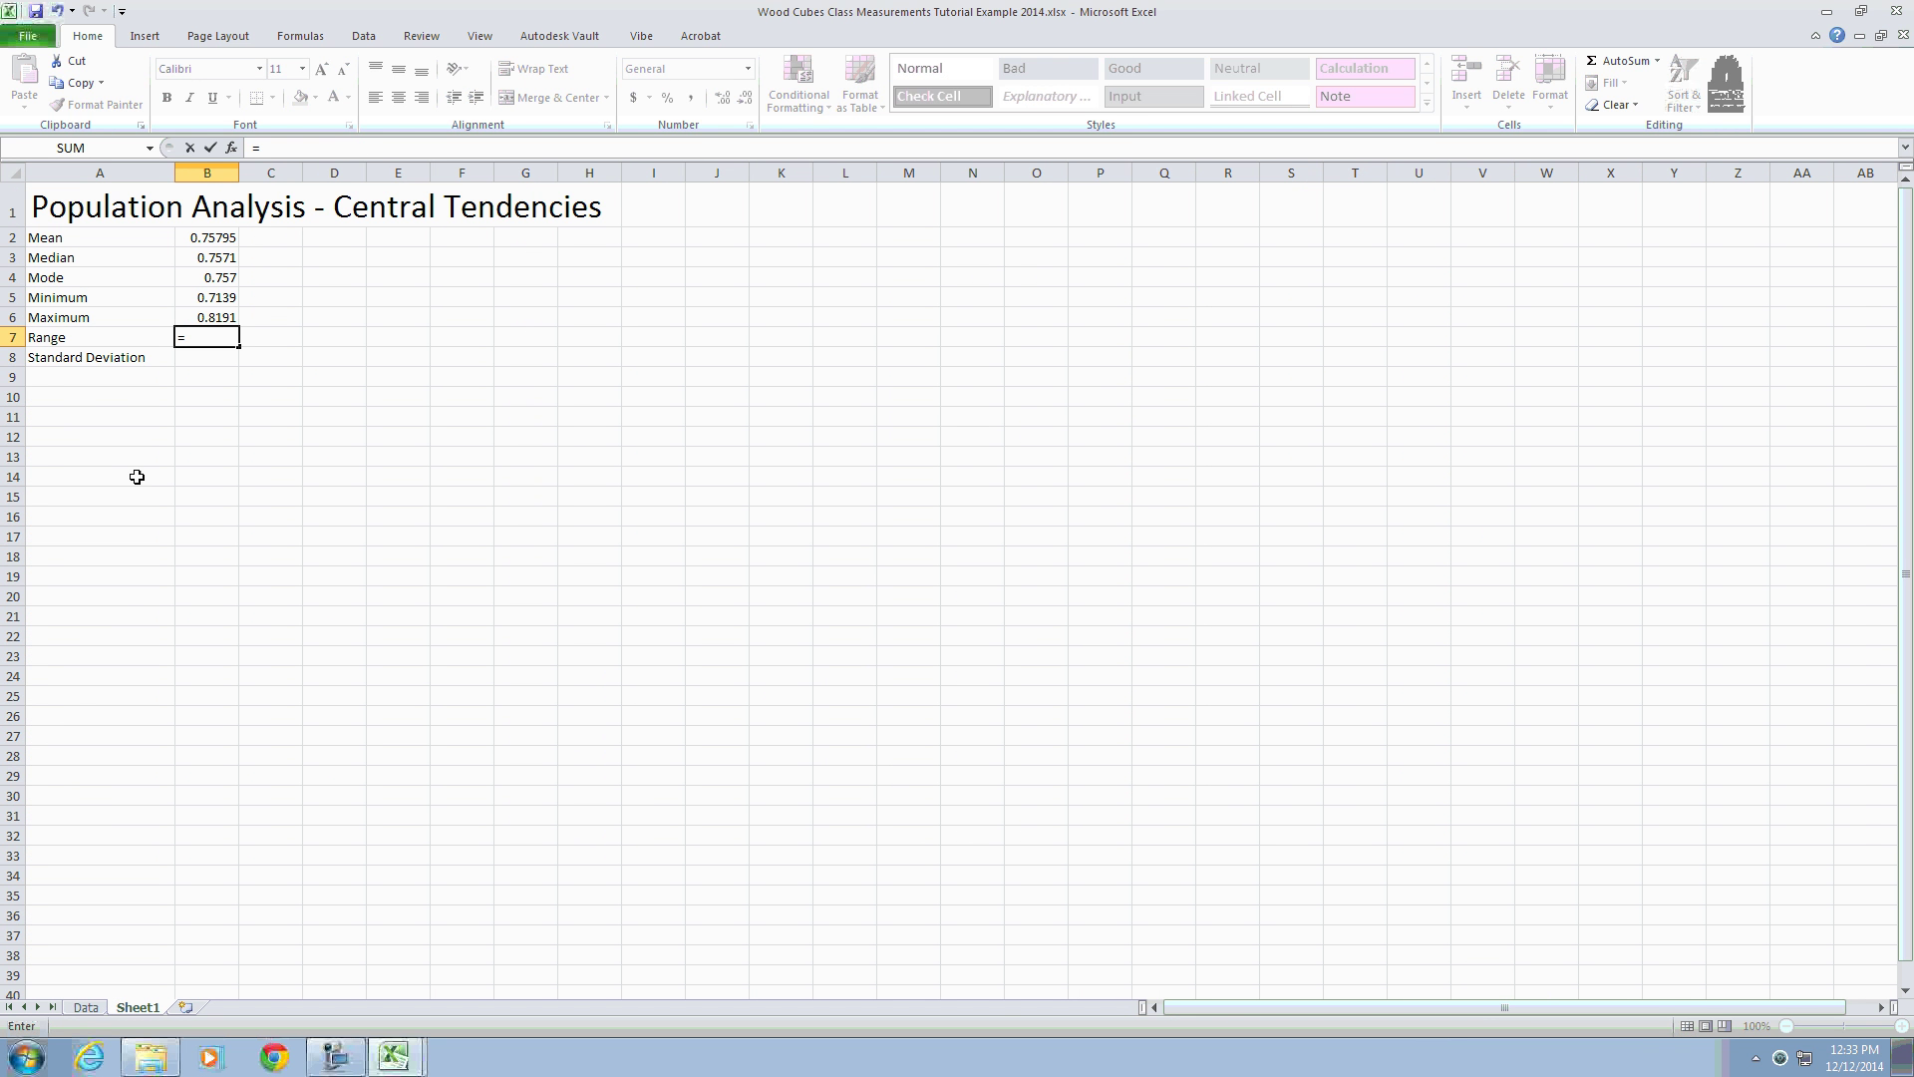
{"action": "left_click", "coordinate": [215, 320]}
{"action": "type", "text": "-"}
{"action": "left_click", "coordinate": [215, 299]}
{"action": "key", "text": "Return"}
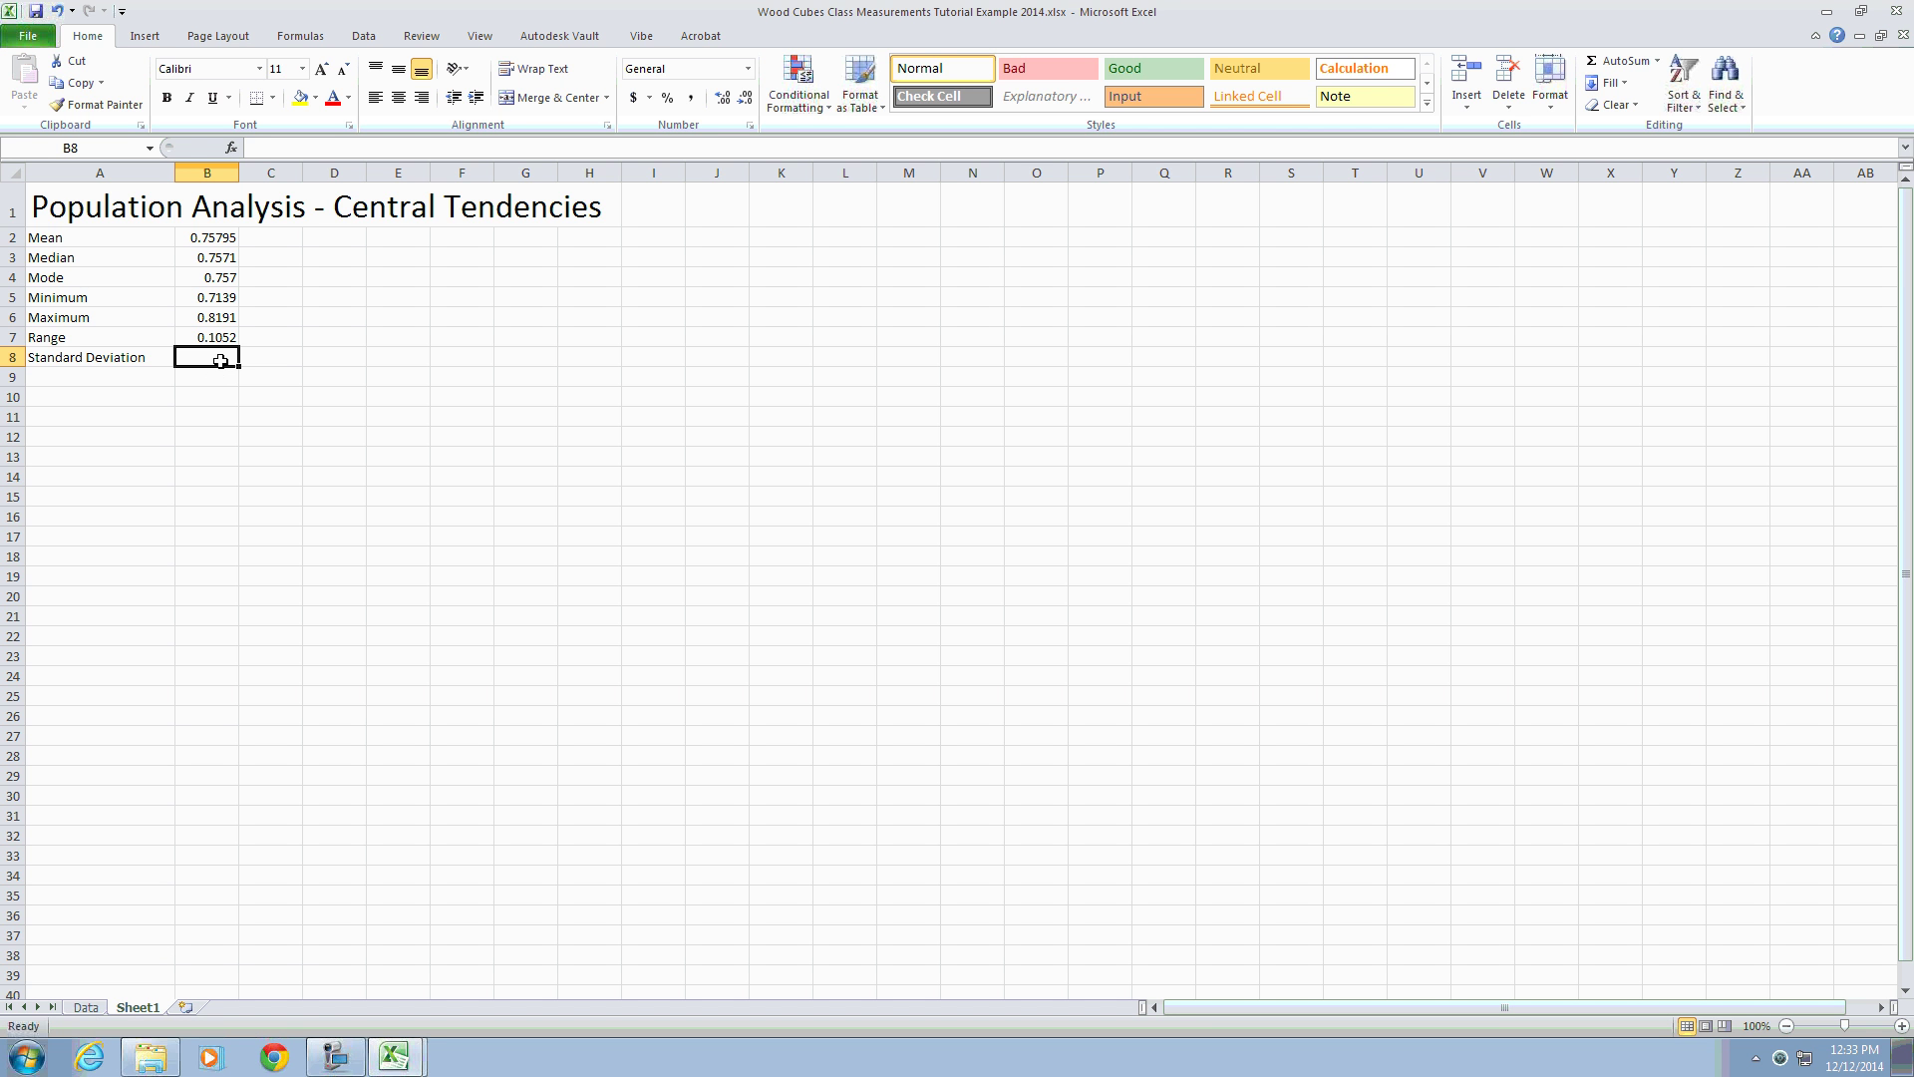
Step: Enter =STDEV.P(Data!B2:R51) in B8, giving a standard deviation of 0.006884
{"action": "type", "text": "s"}
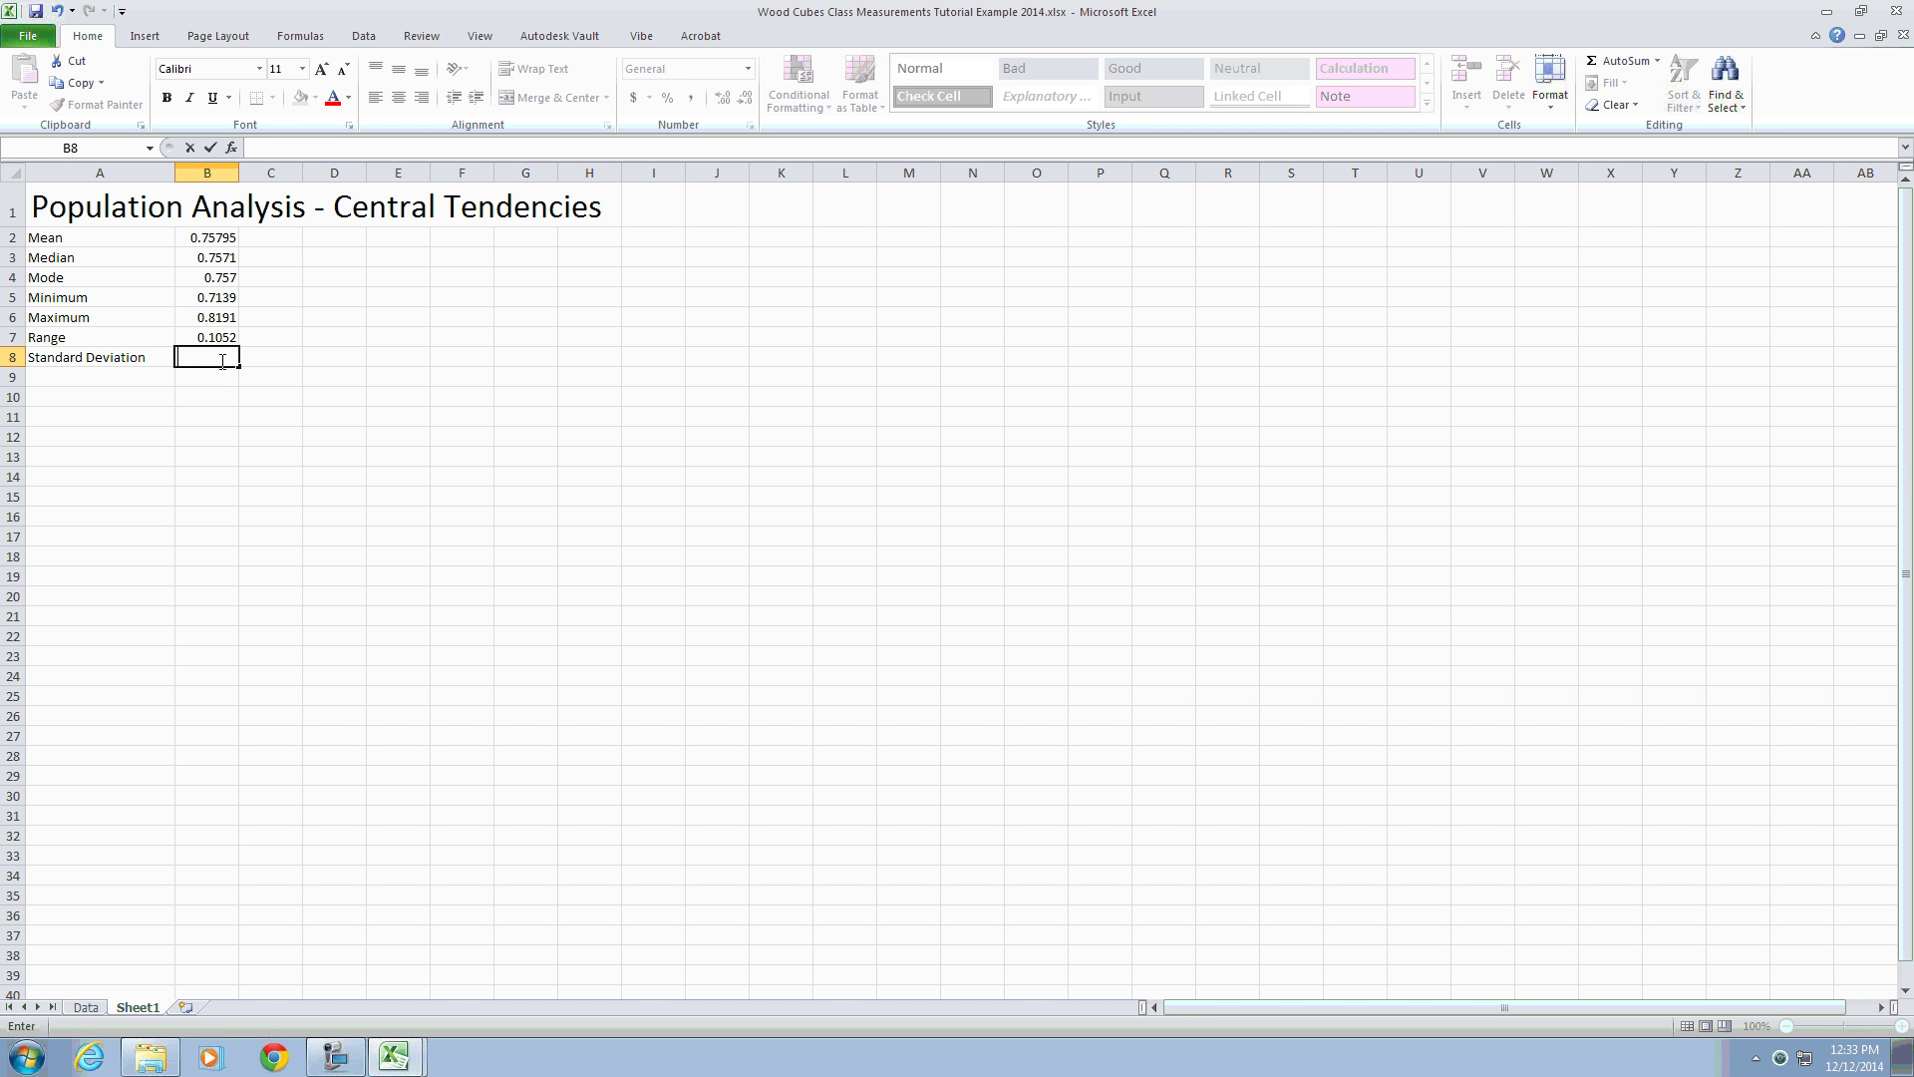
{"action": "type", "text": "=st"}
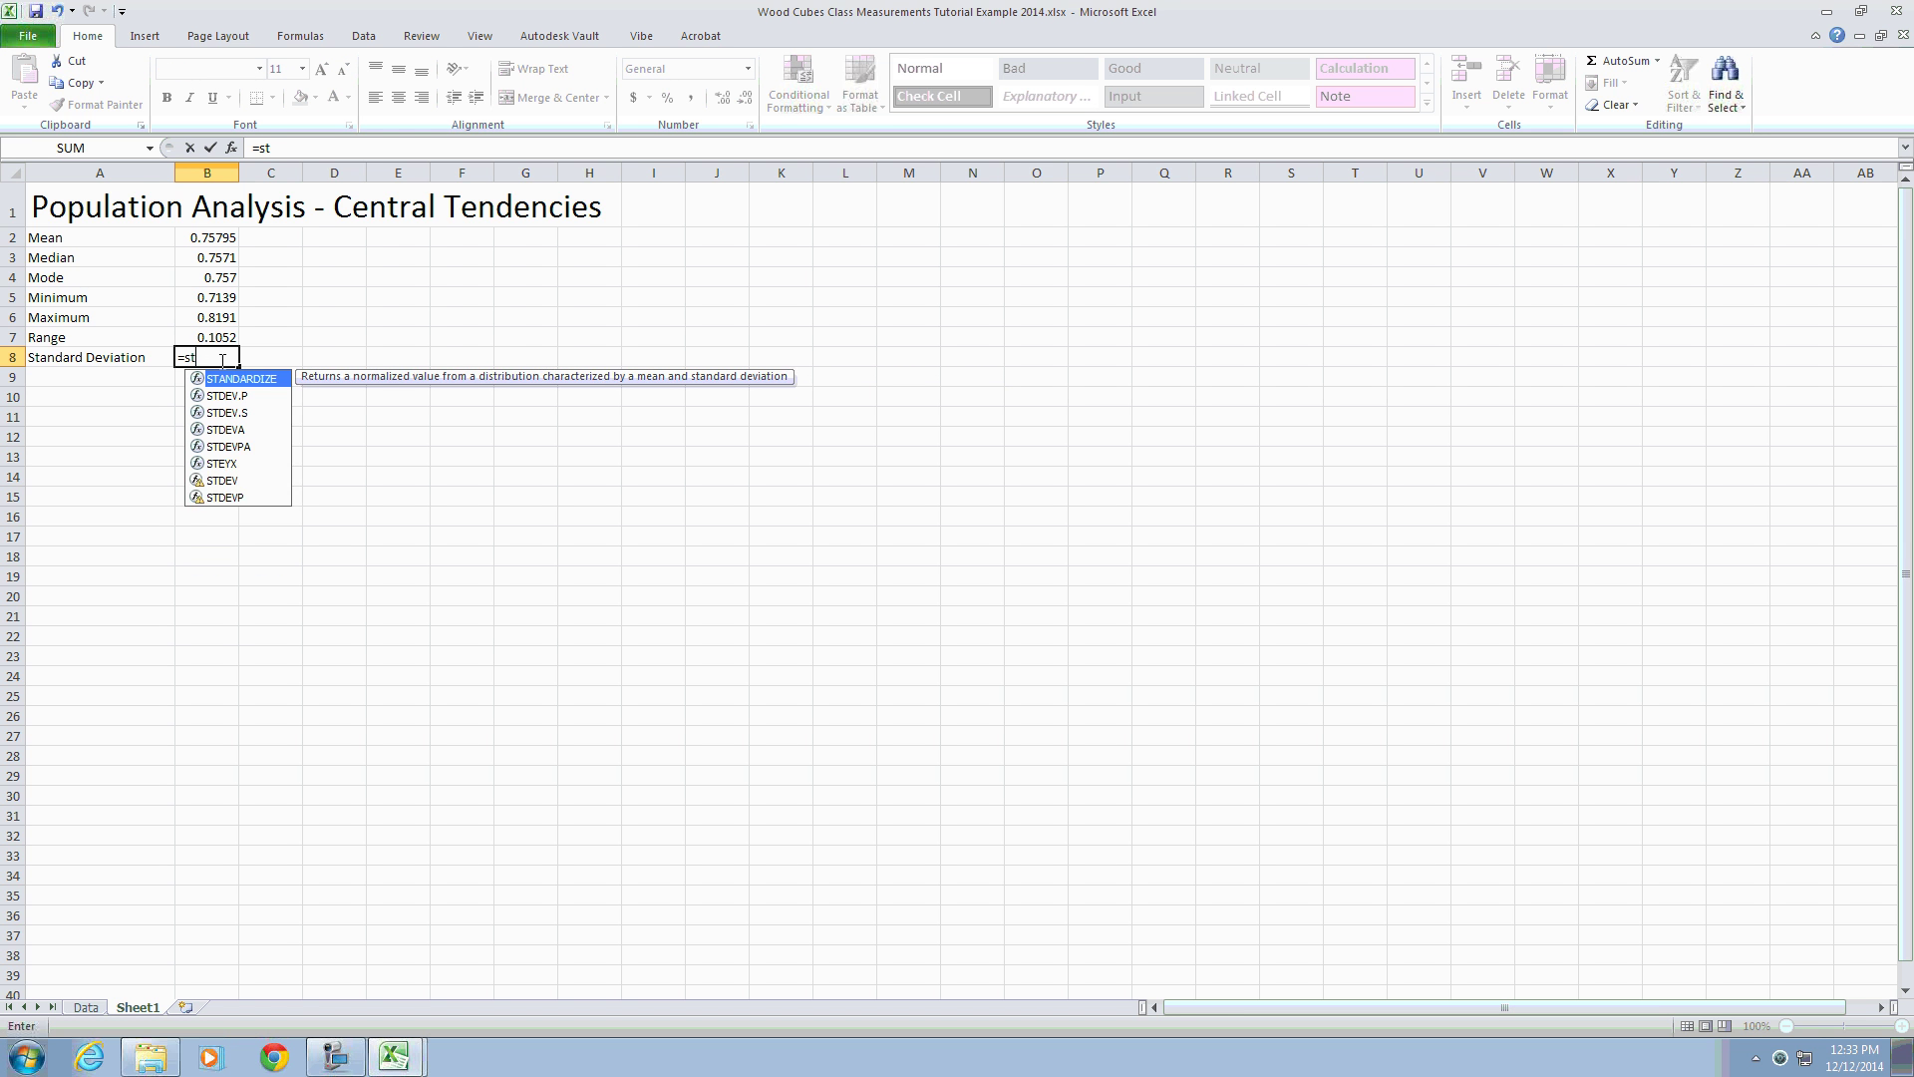
{"action": "type", "text": "dev"}
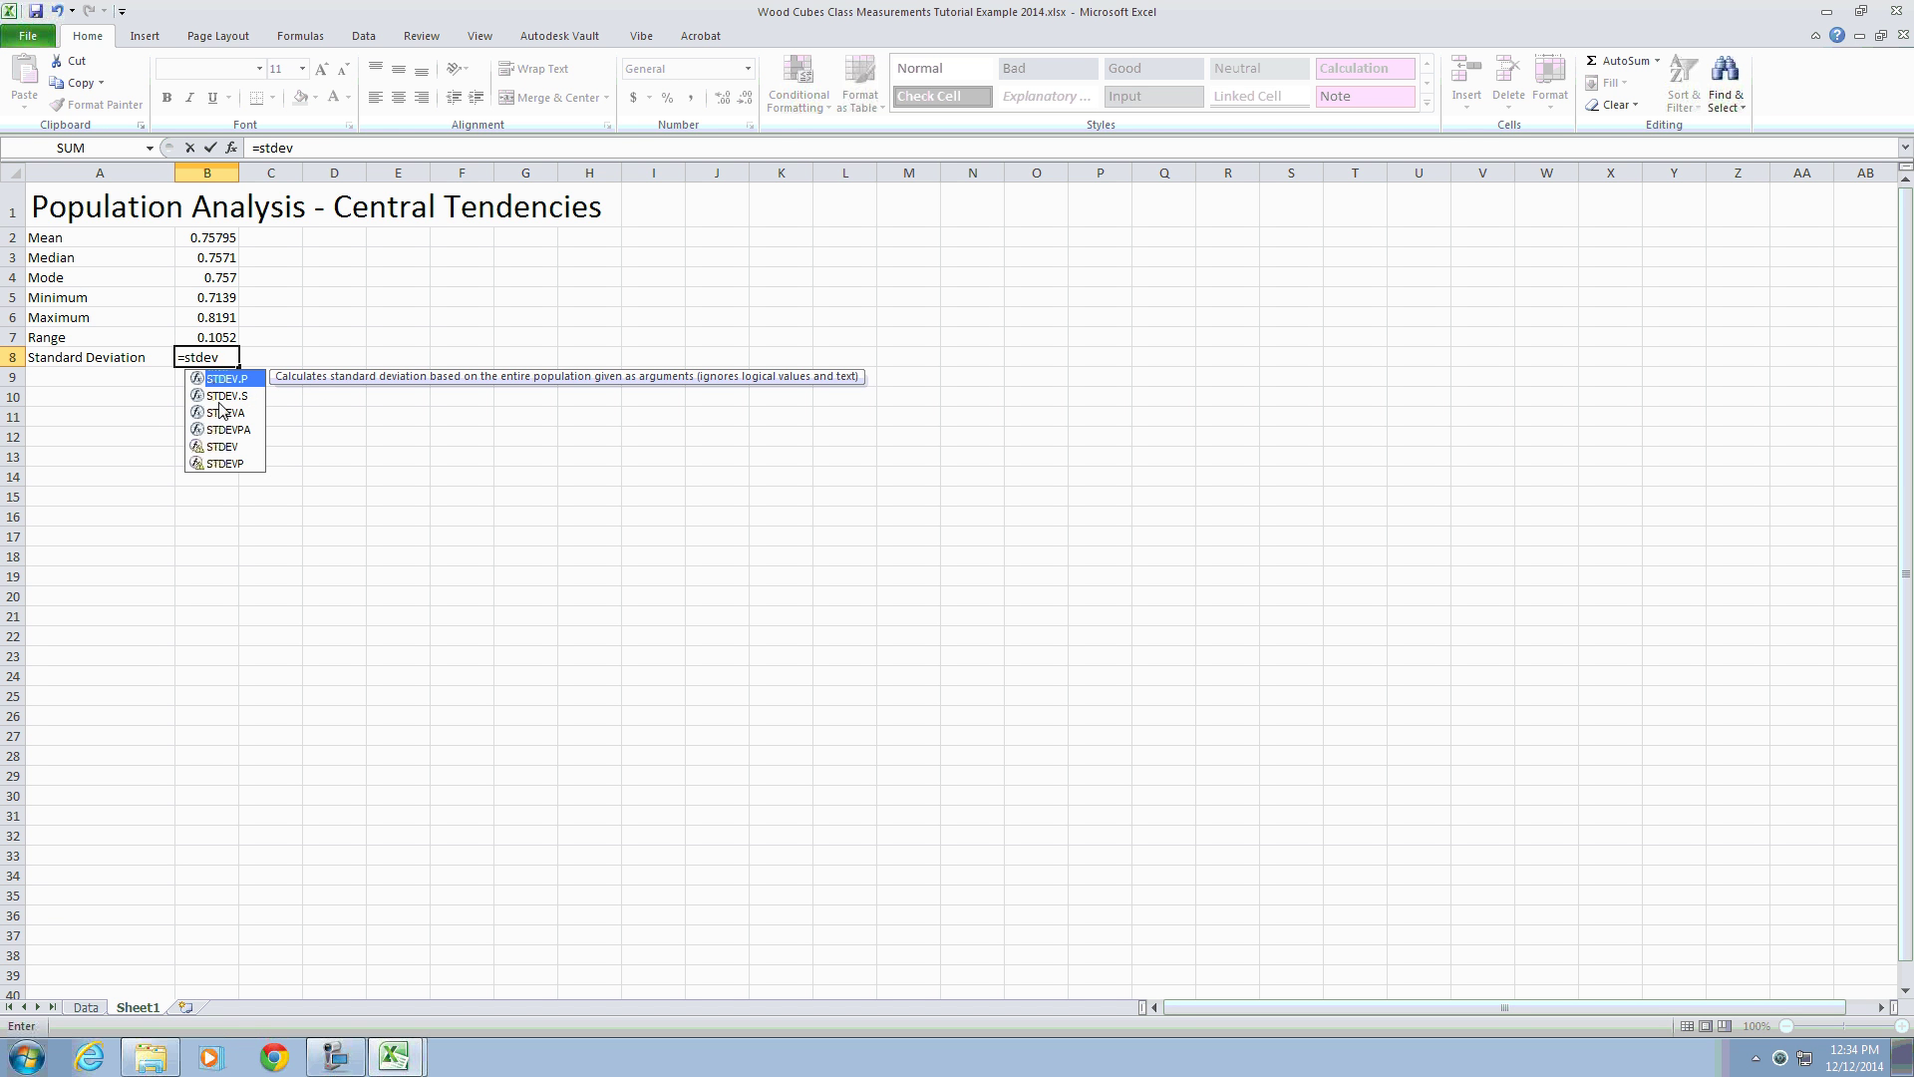
{"action": "double_click", "coordinate": [254, 380]}
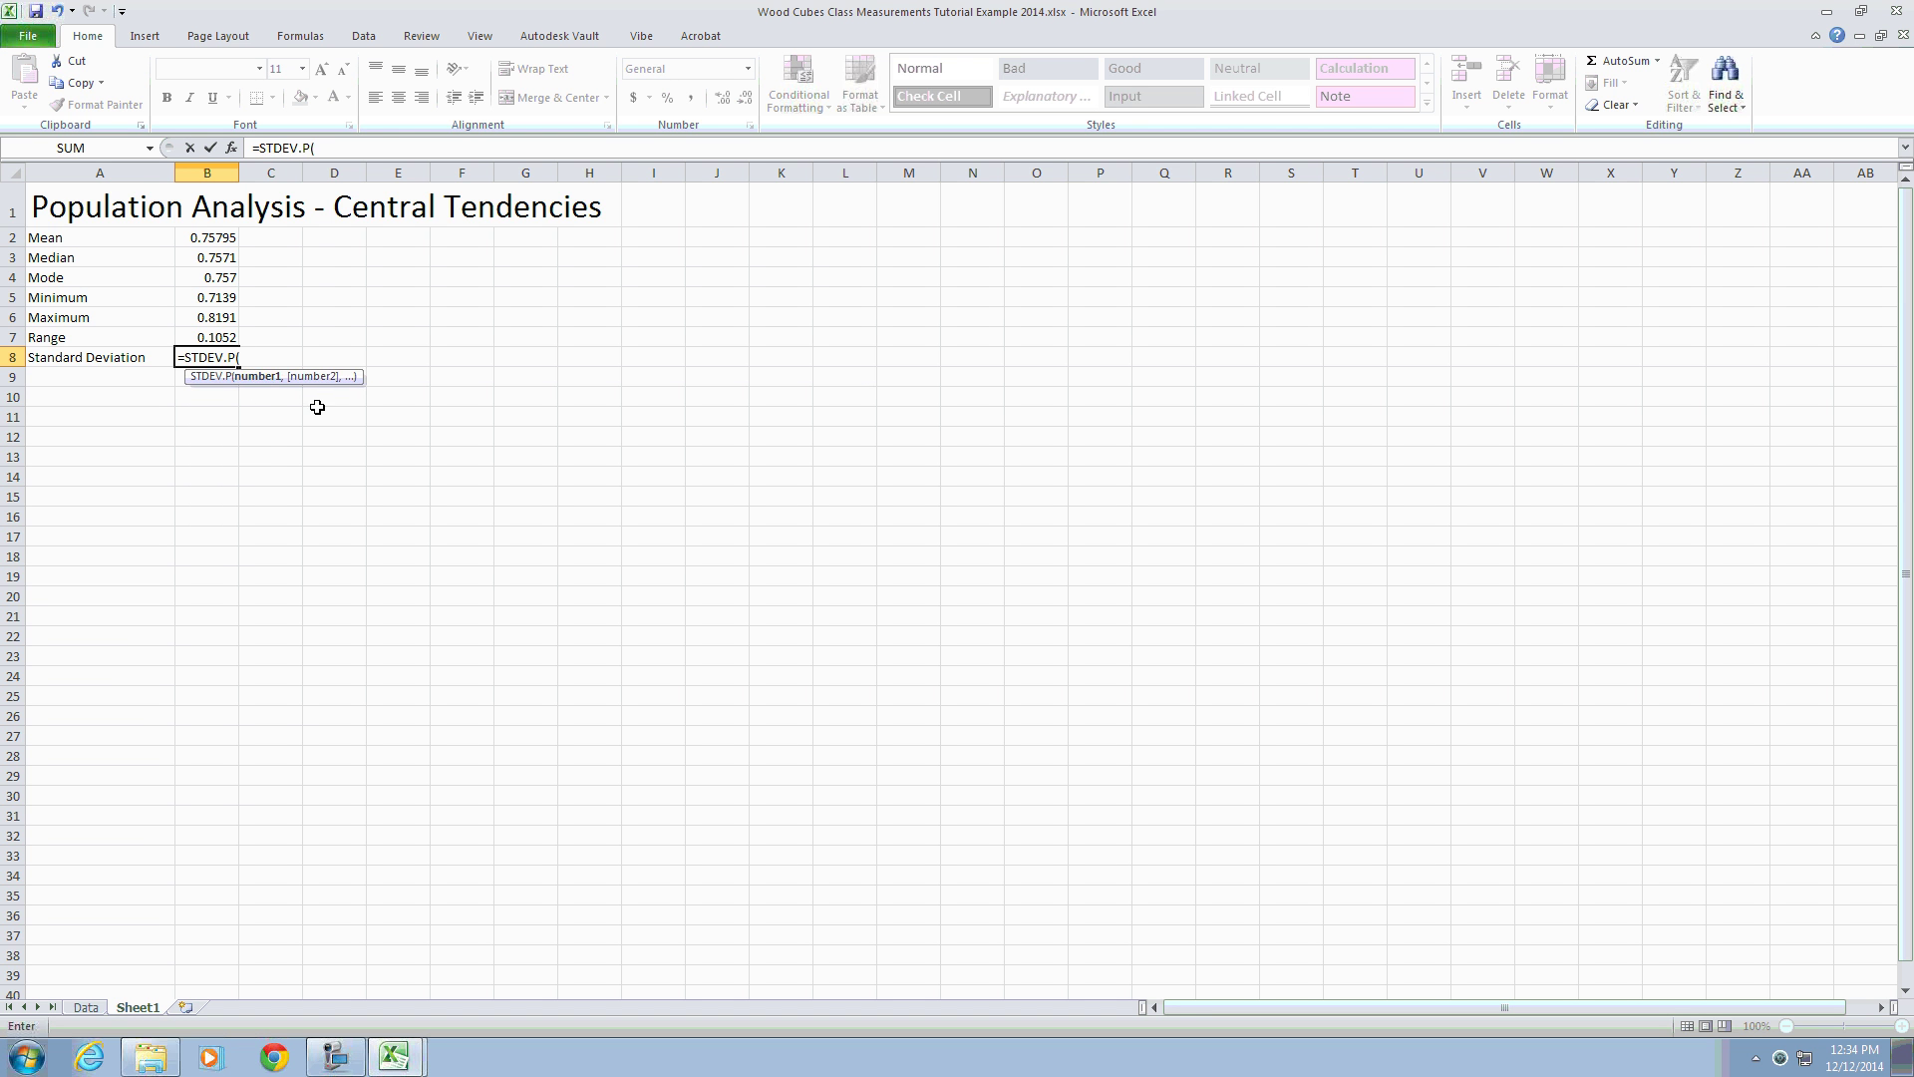
{"action": "left_click", "coordinate": [85, 1007]}
{"action": "scroll", "coordinate": [217, 195], "scroll_direction": "up", "scroll_amount": 4}
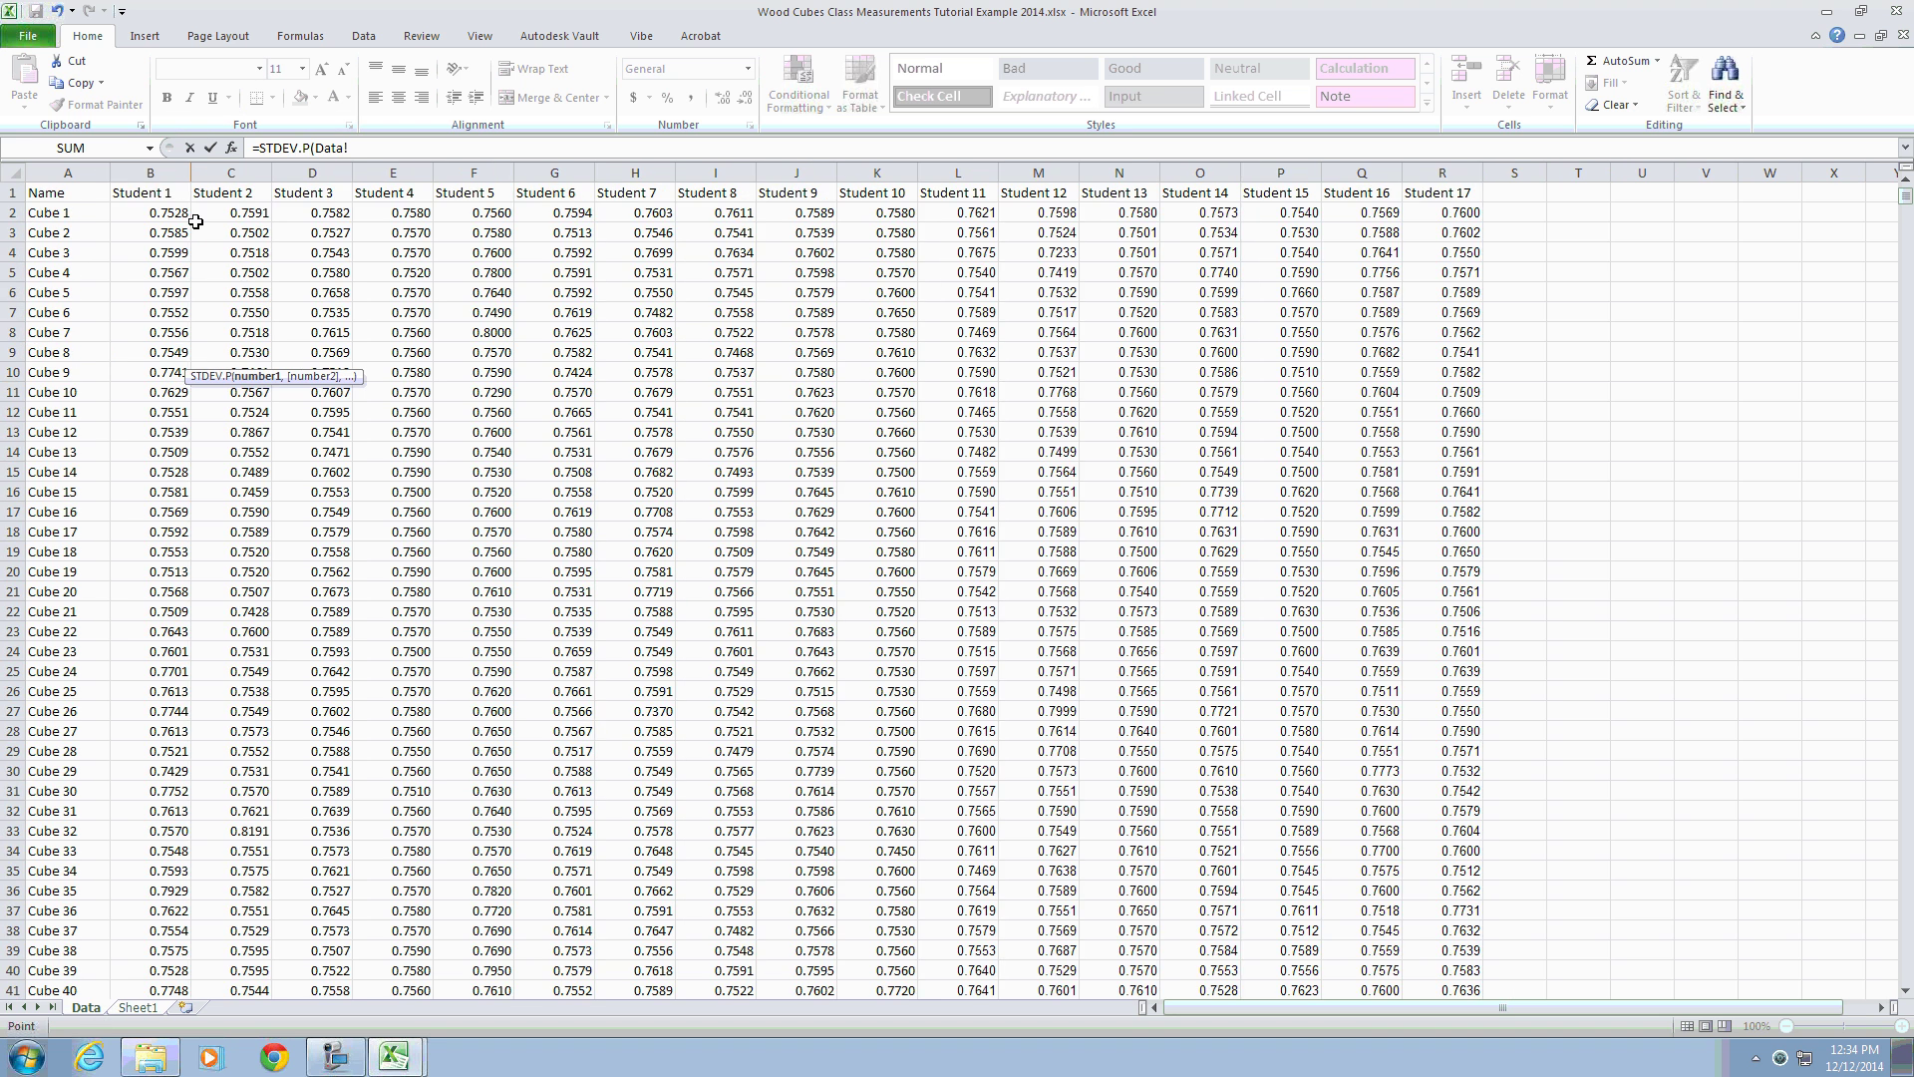
{"action": "left_click_drag", "start_coordinate": [170, 212], "coordinate": [1454, 973]}
{"action": "key", "text": "Return"}
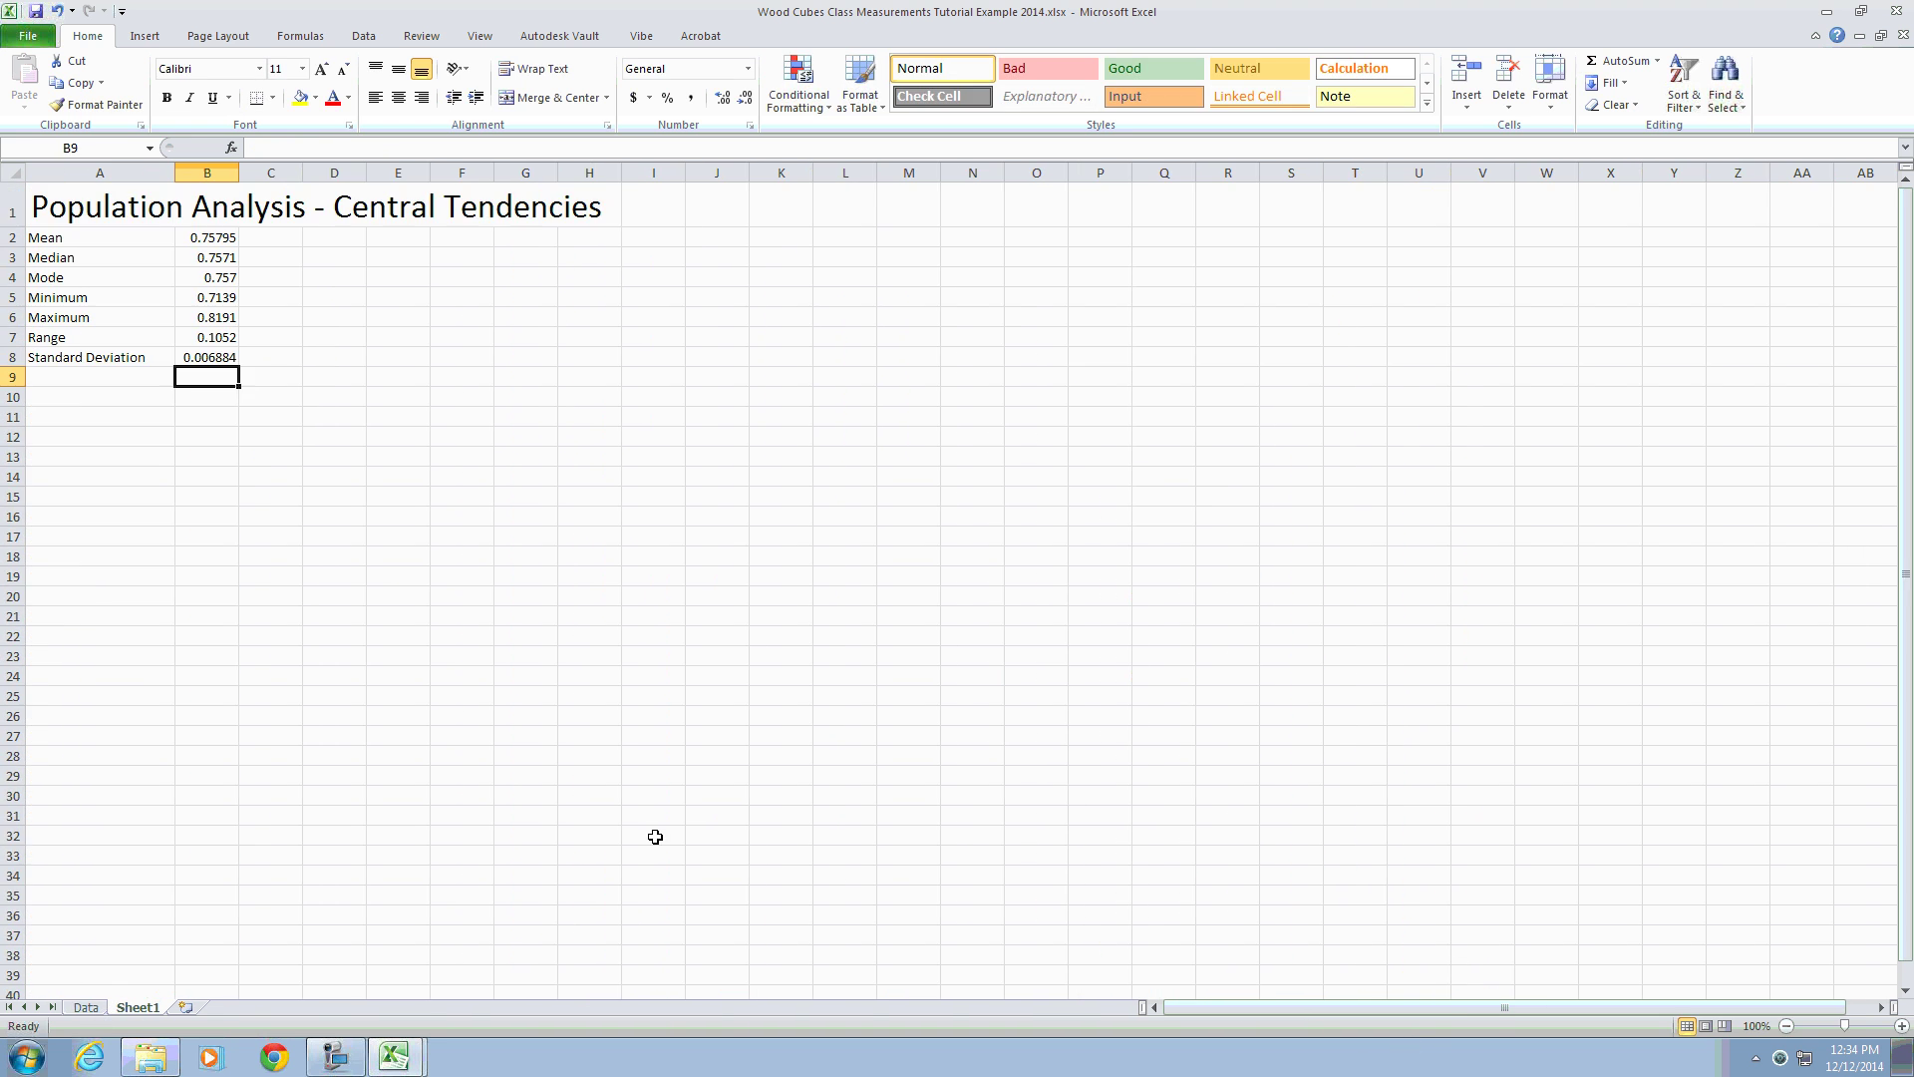
{"action": "left_click", "coordinate": [222, 357]}
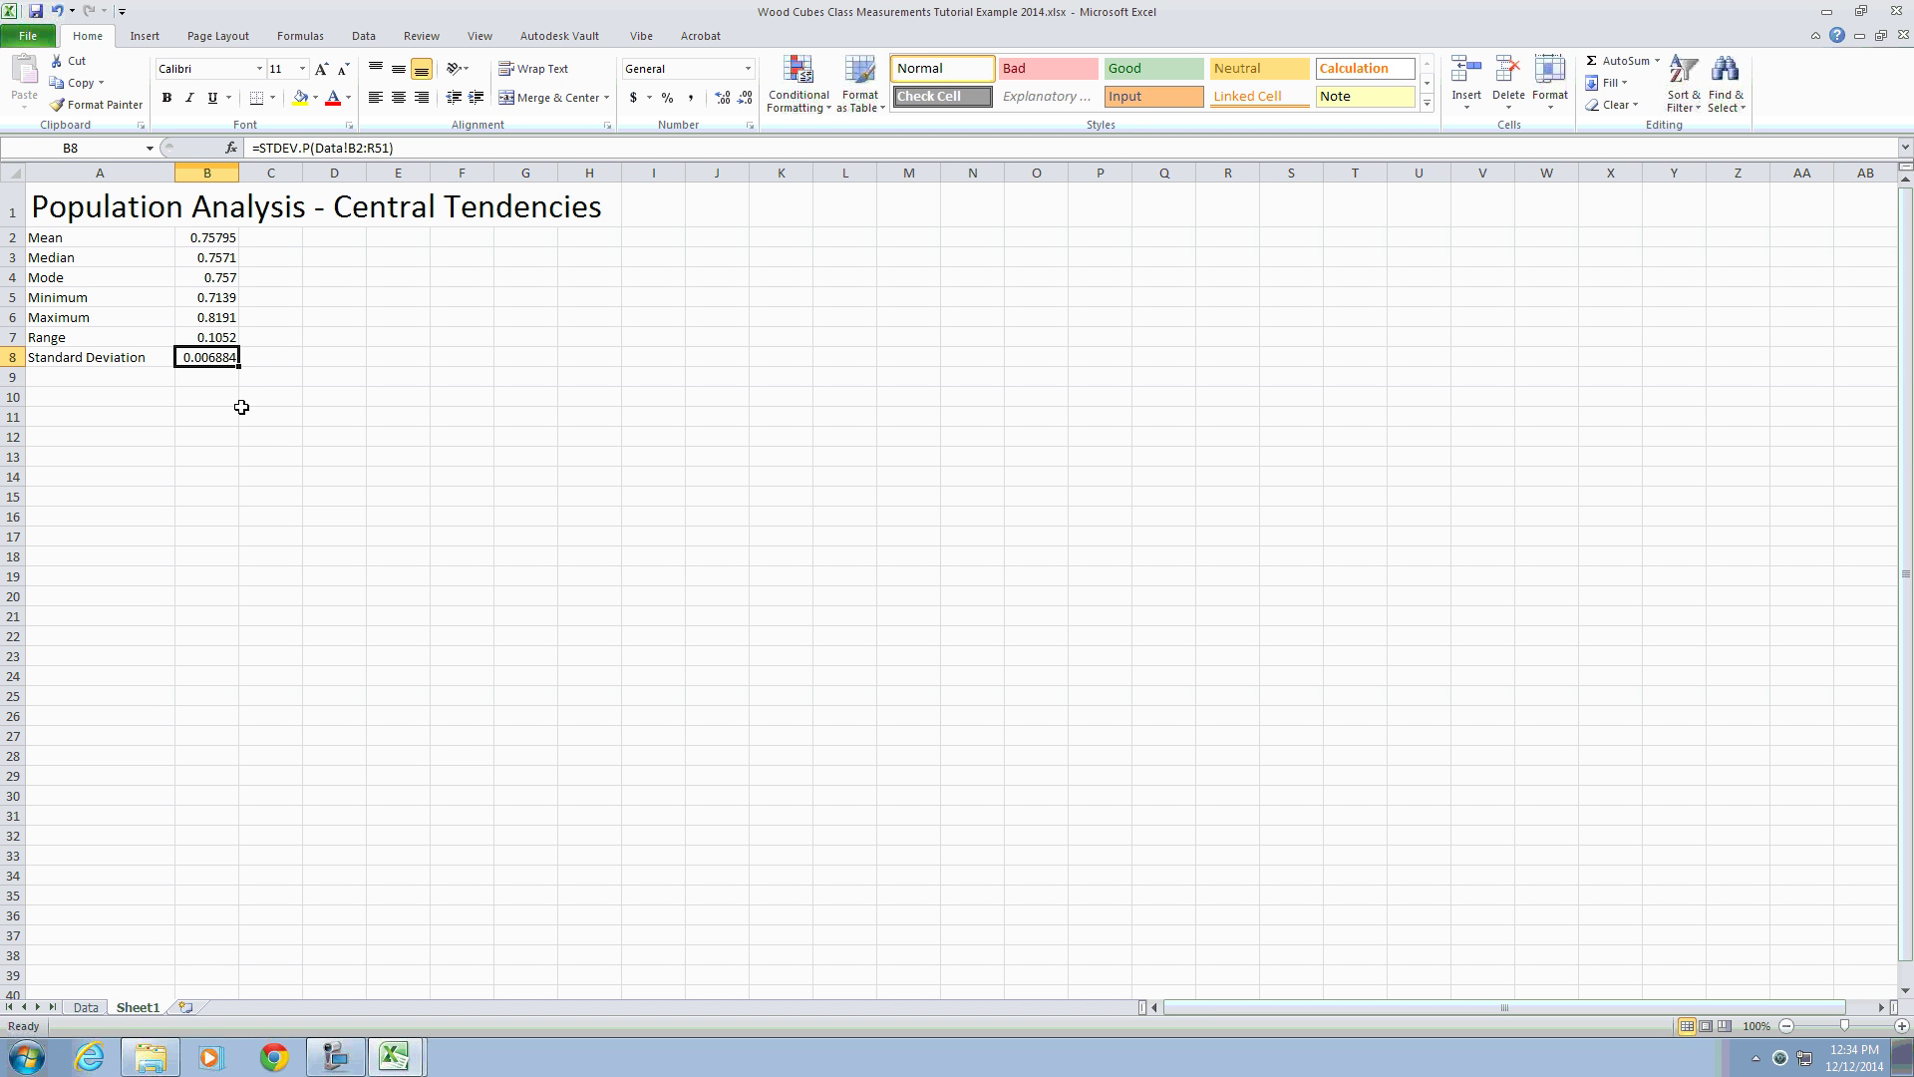
Step: Type the heading 'Standard Deviation Table' in A10
{"action": "left_click", "coordinate": [219, 379]}
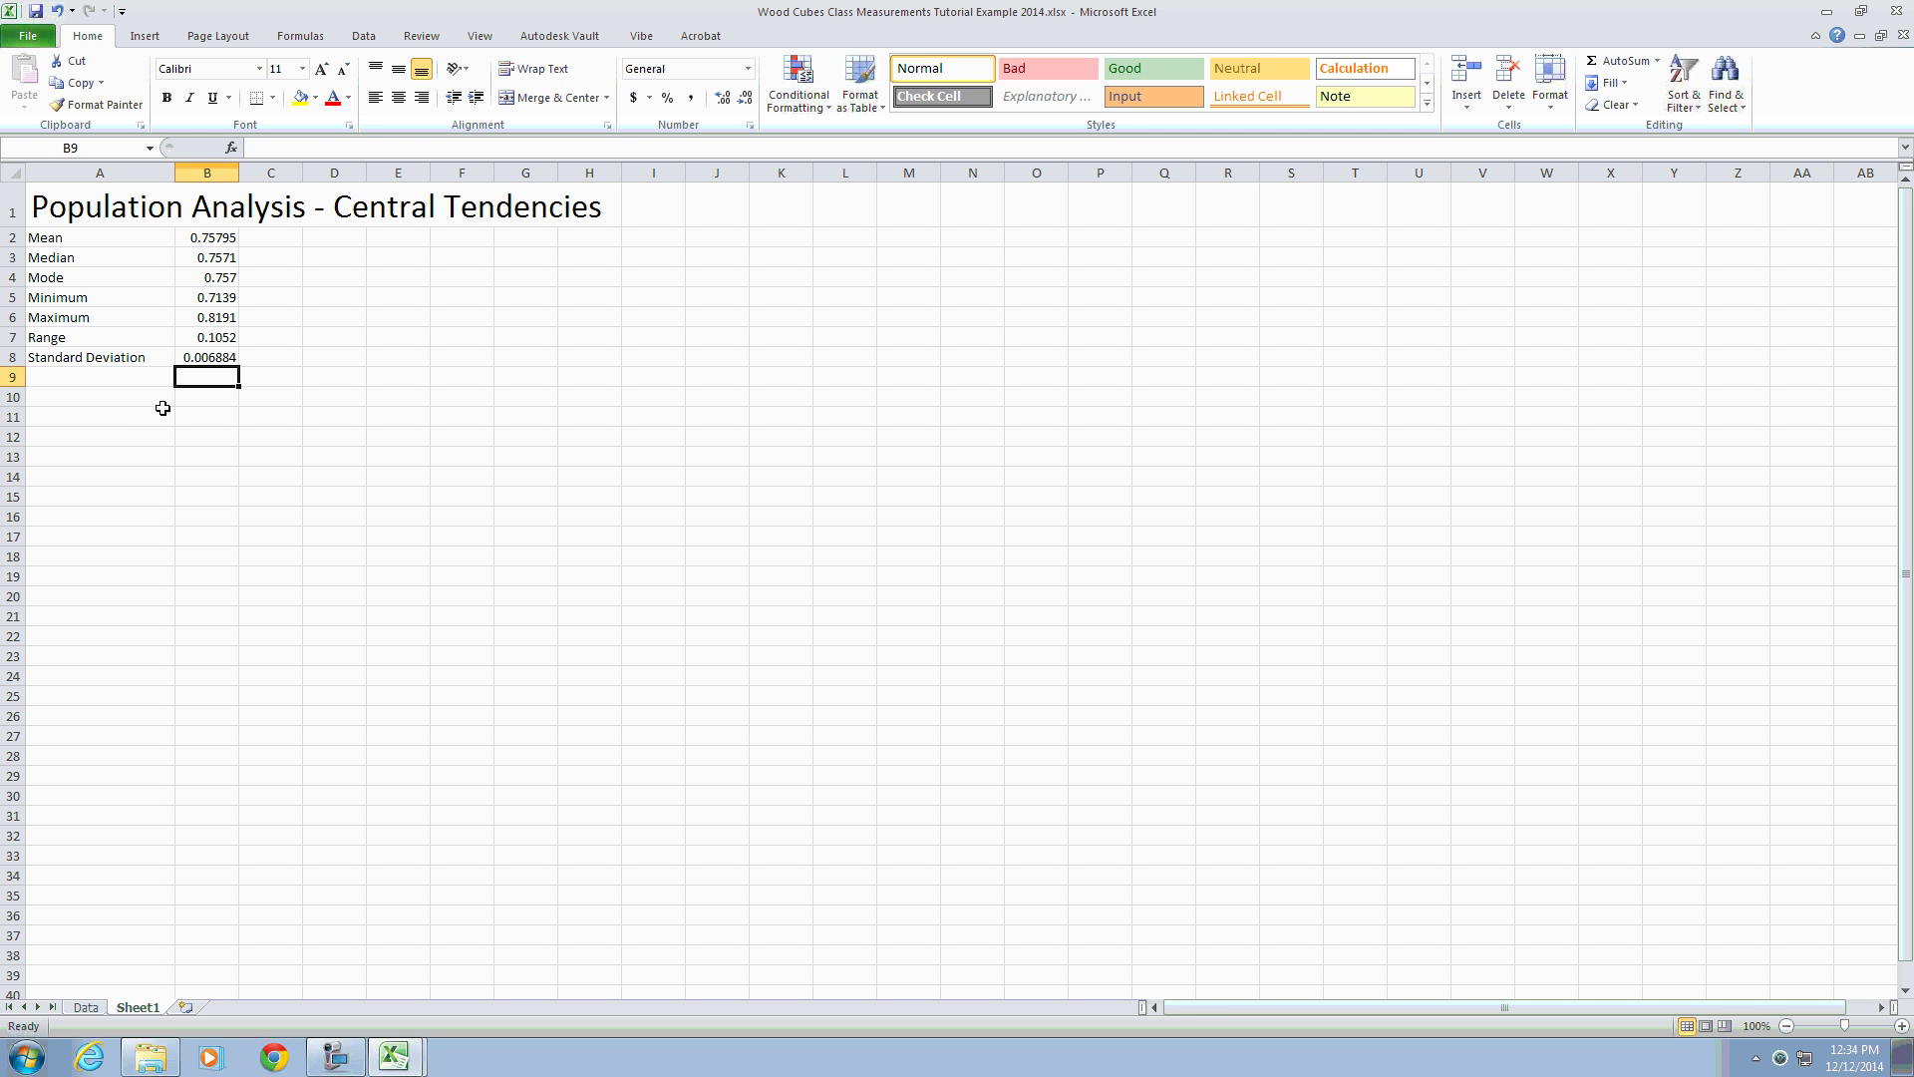
{"action": "left_click", "coordinate": [129, 398]}
{"action": "type", "text": "Stadmd"}
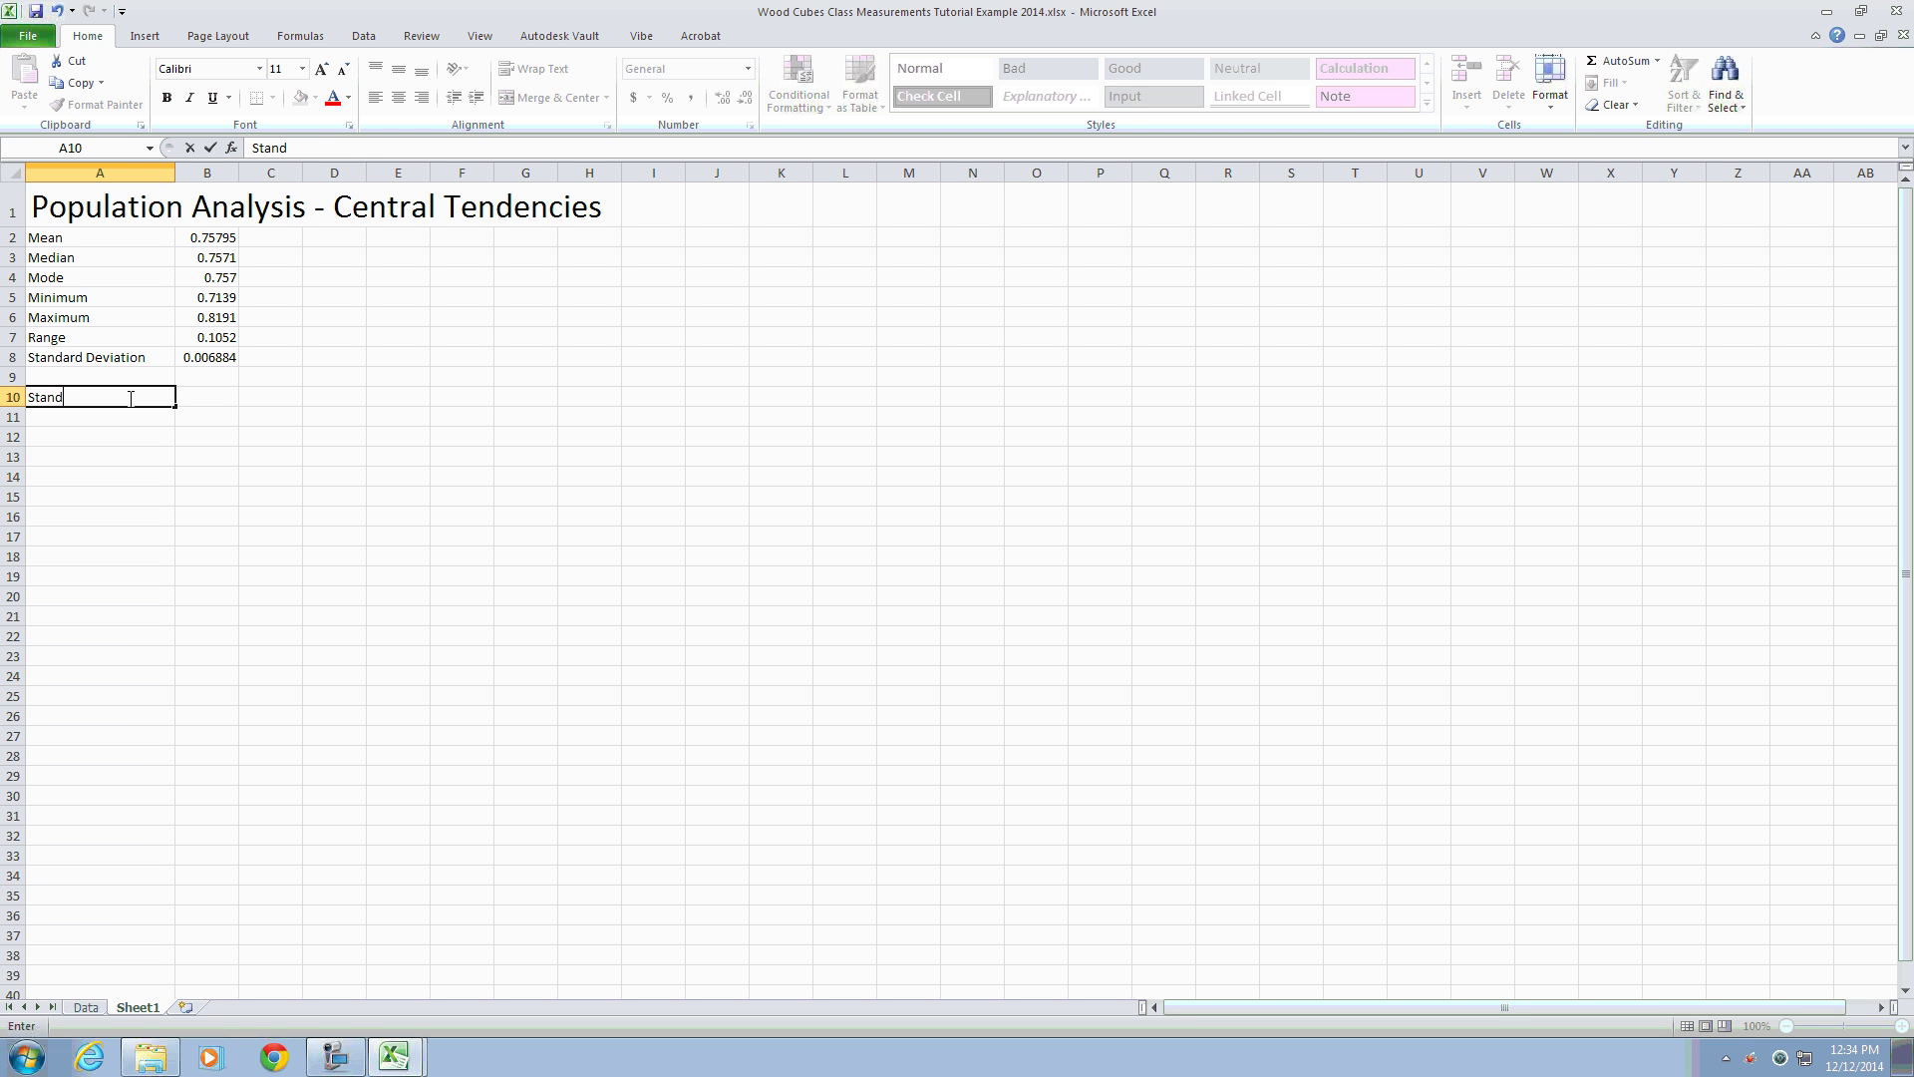
{"action": "type", "text": "ard Deviation Table"}
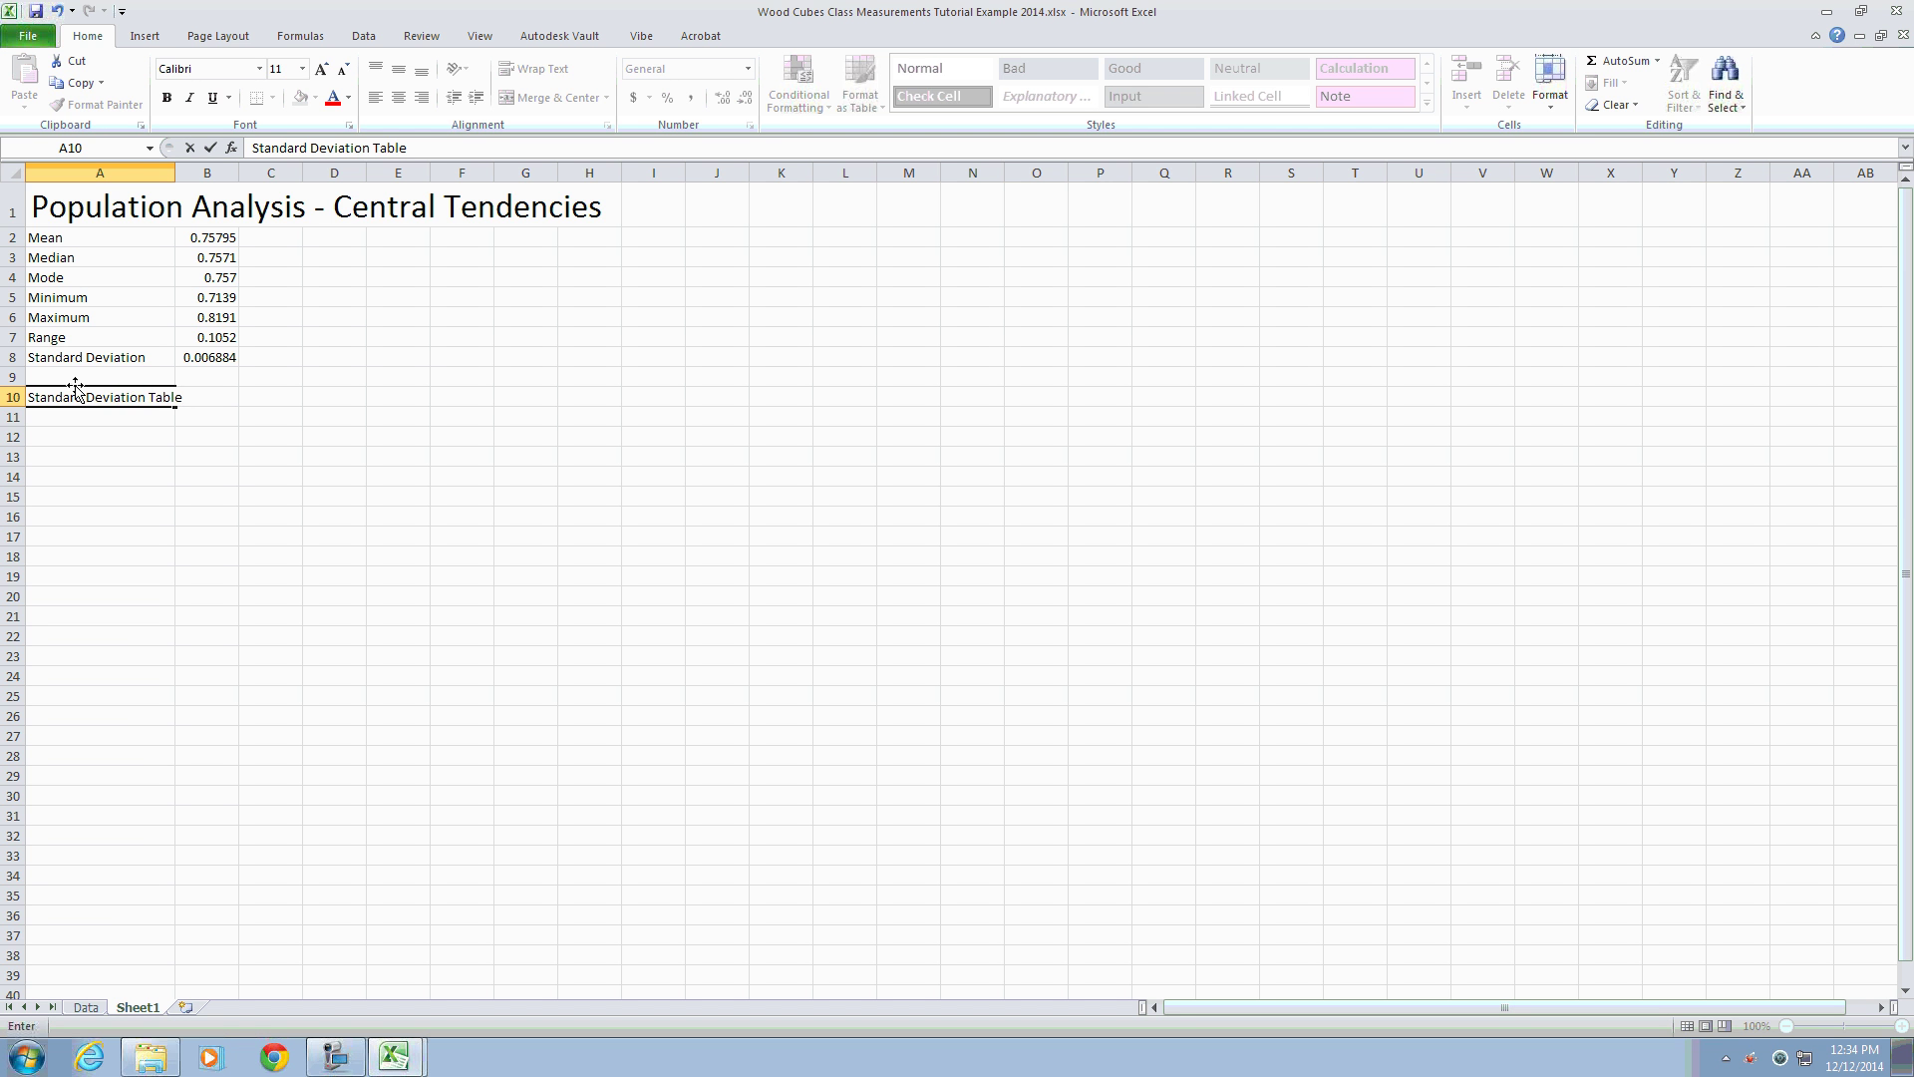
{"action": "left_click", "coordinate": [92, 419]}
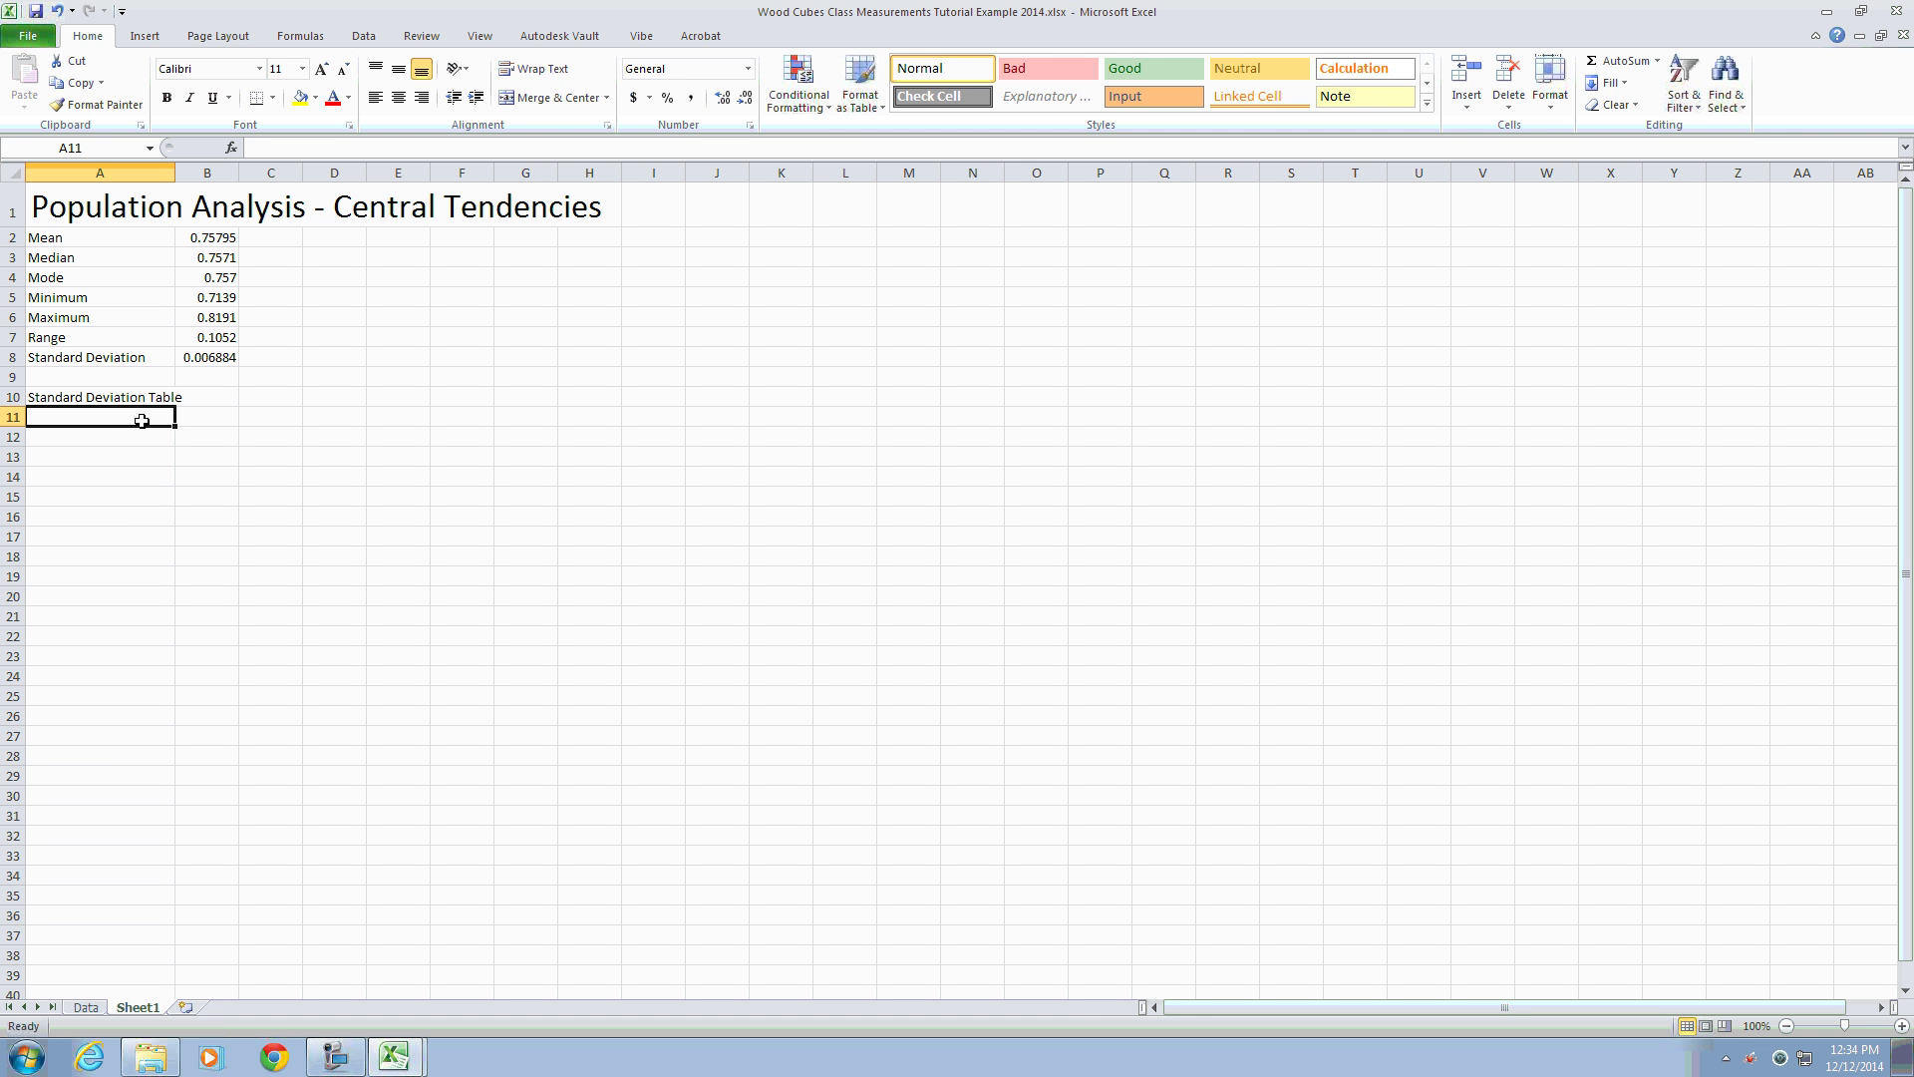
Step: Enter row labels -3, -2 and -1 Standard Dev and Mean in A11:A14
{"action": "type", "text": "'-3"}
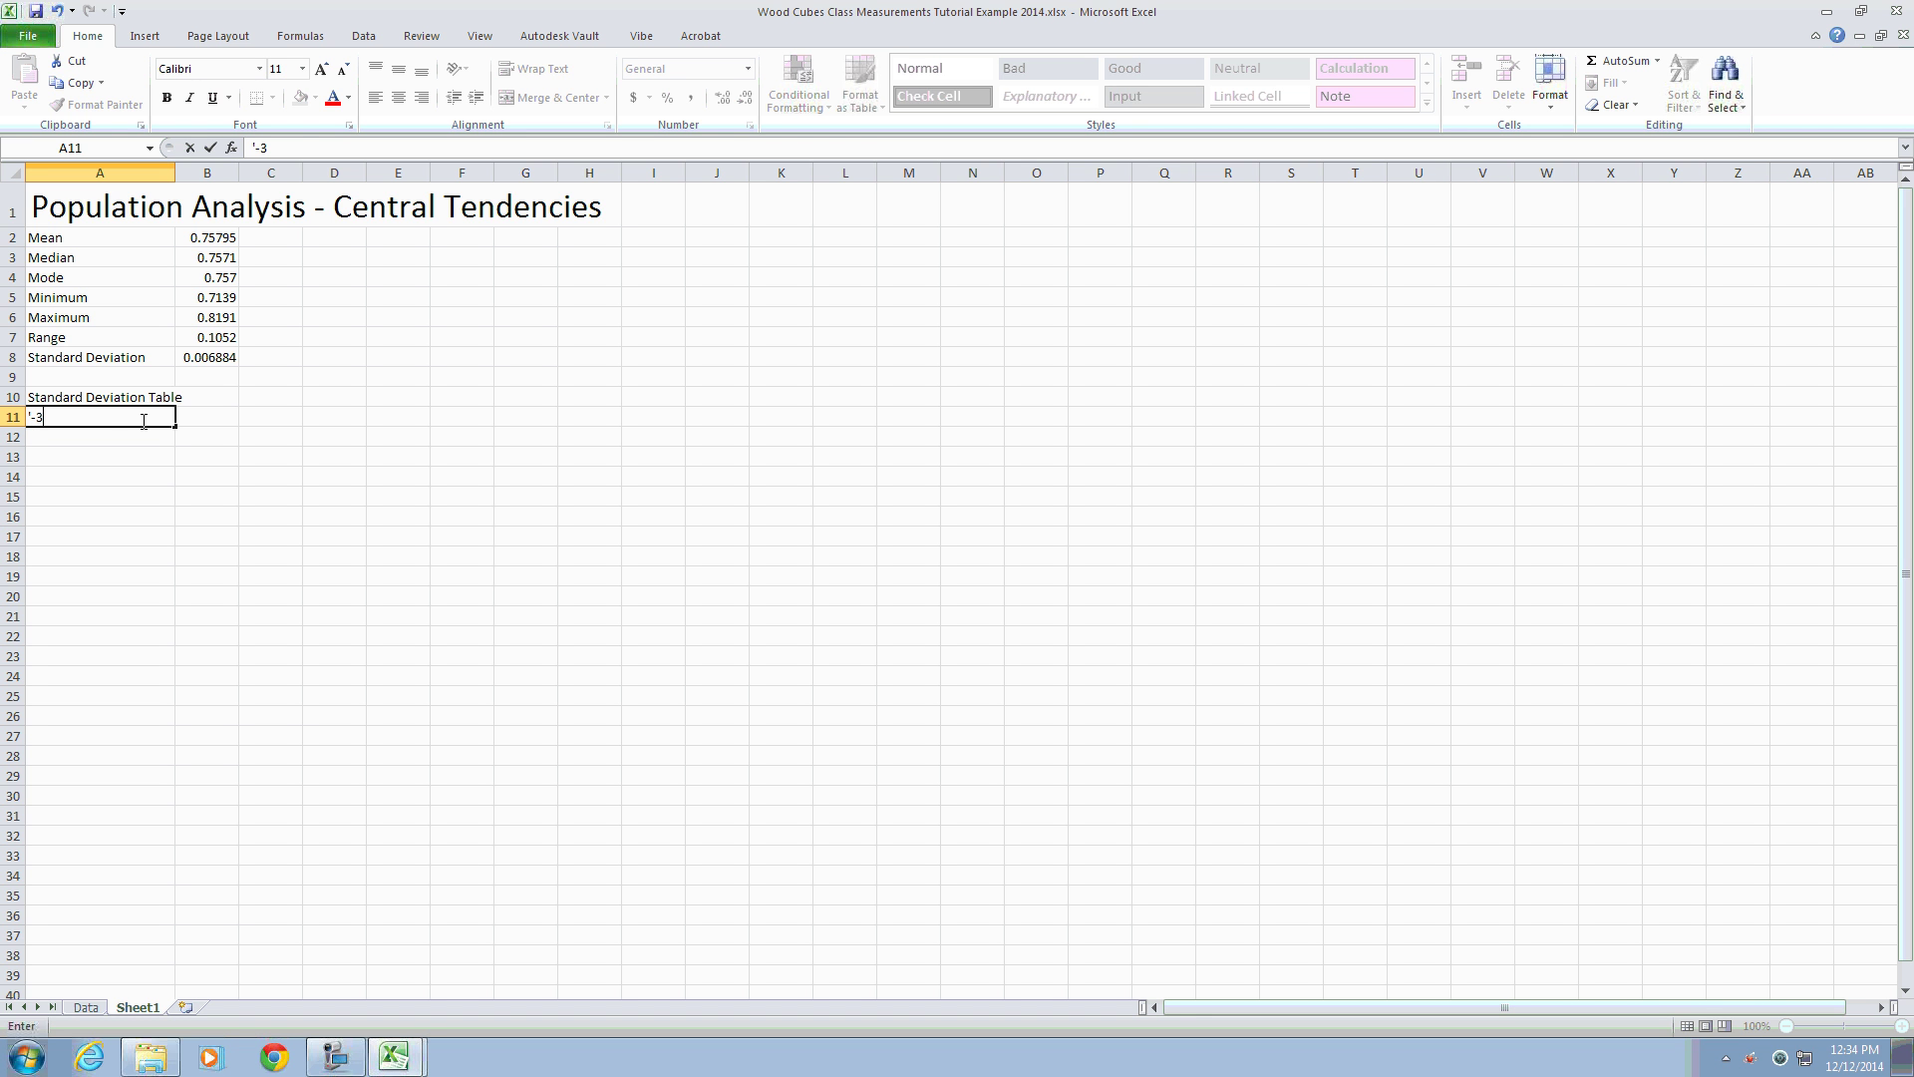
{"action": "type", "text": "Standard Dev"}
{"action": "key", "text": "Return"}
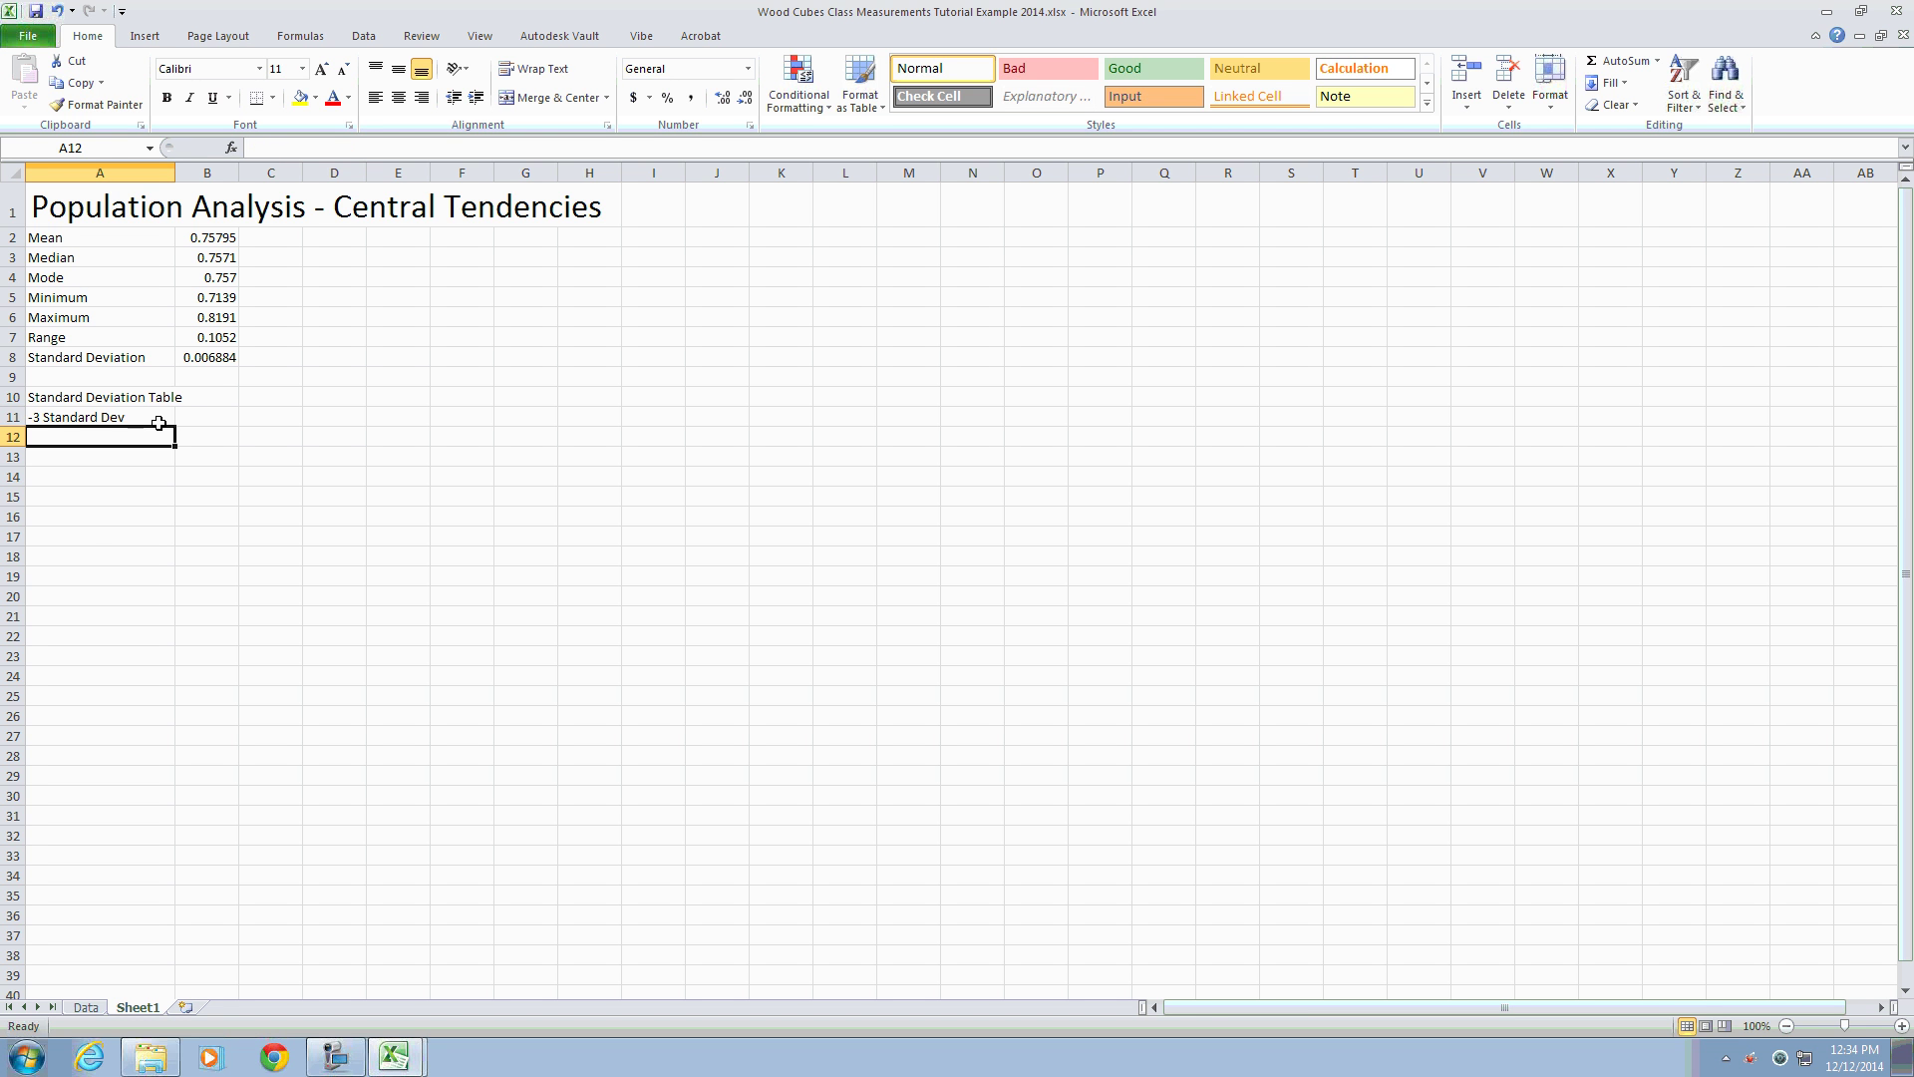
{"action": "type", "text": "'"}
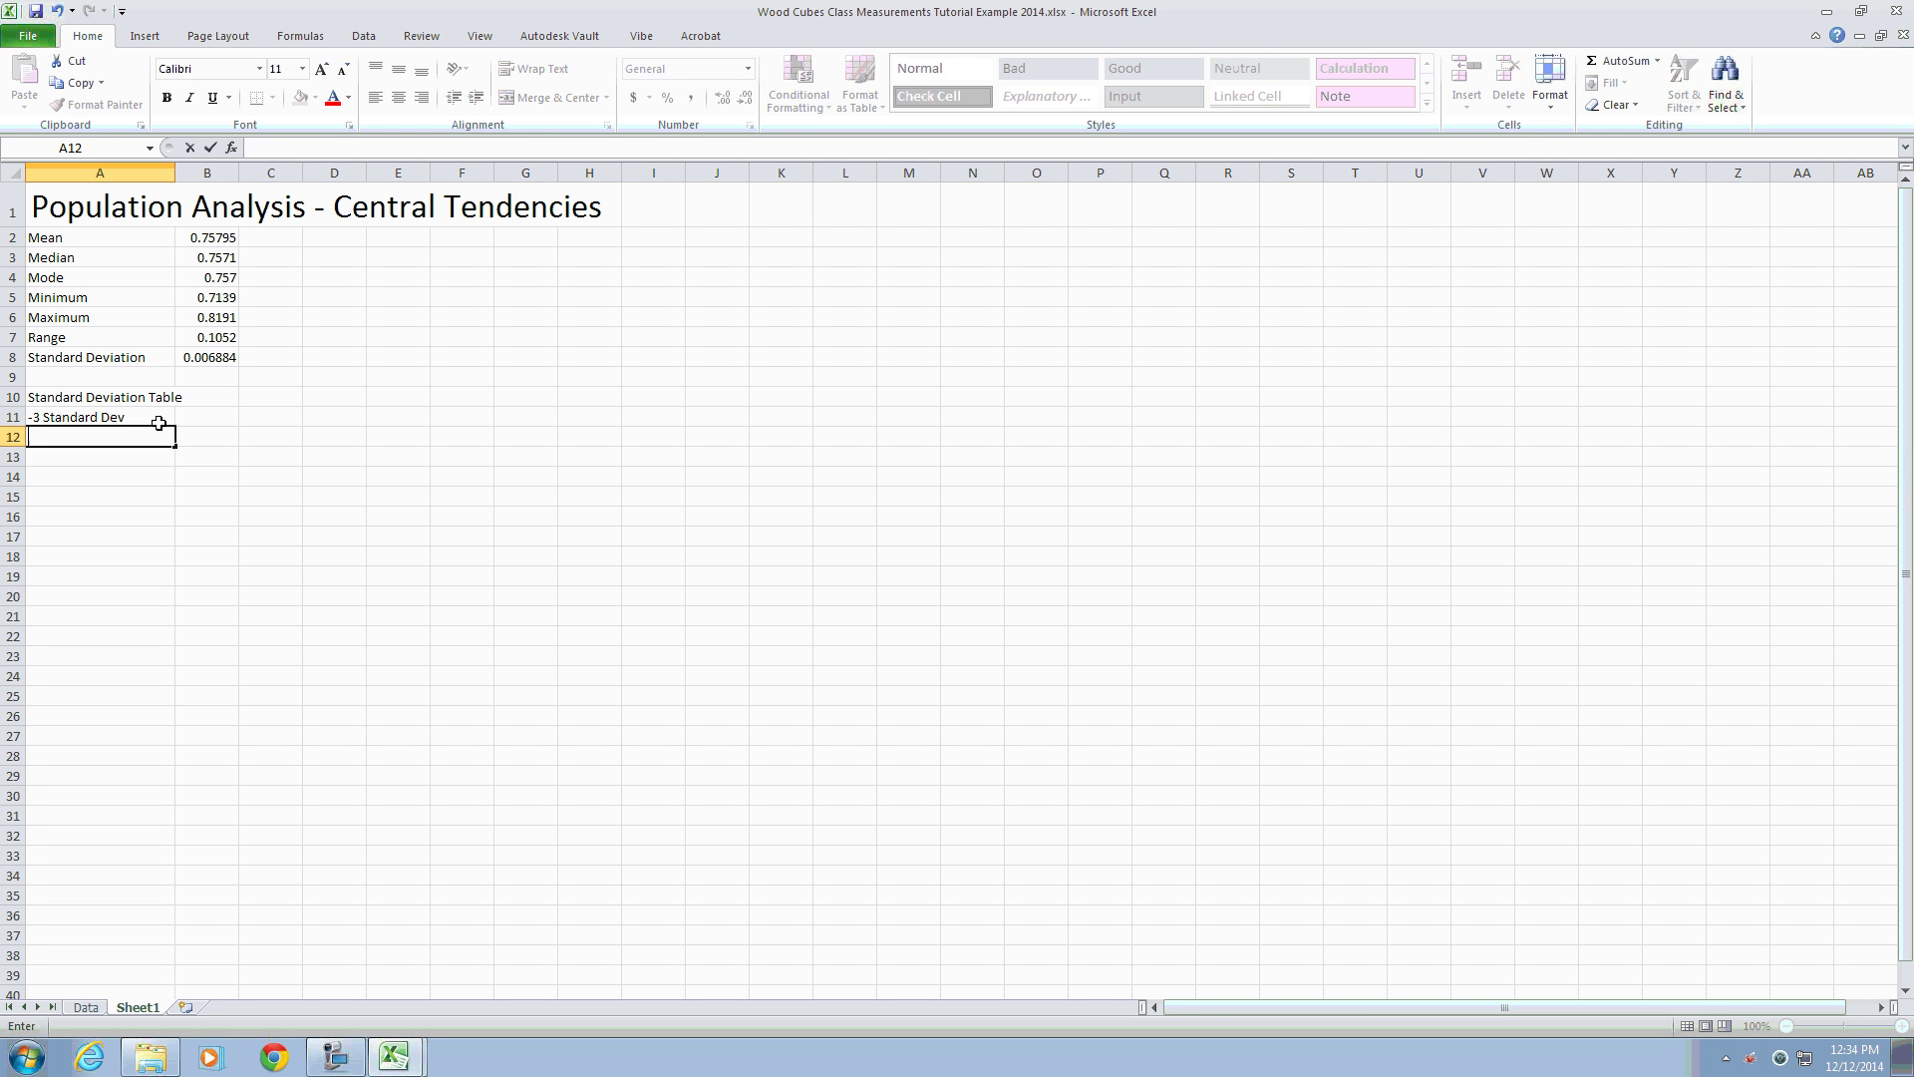
{"action": "type", "text": "-2 Standard Dev"}
{"action": "key", "text": "Return"}
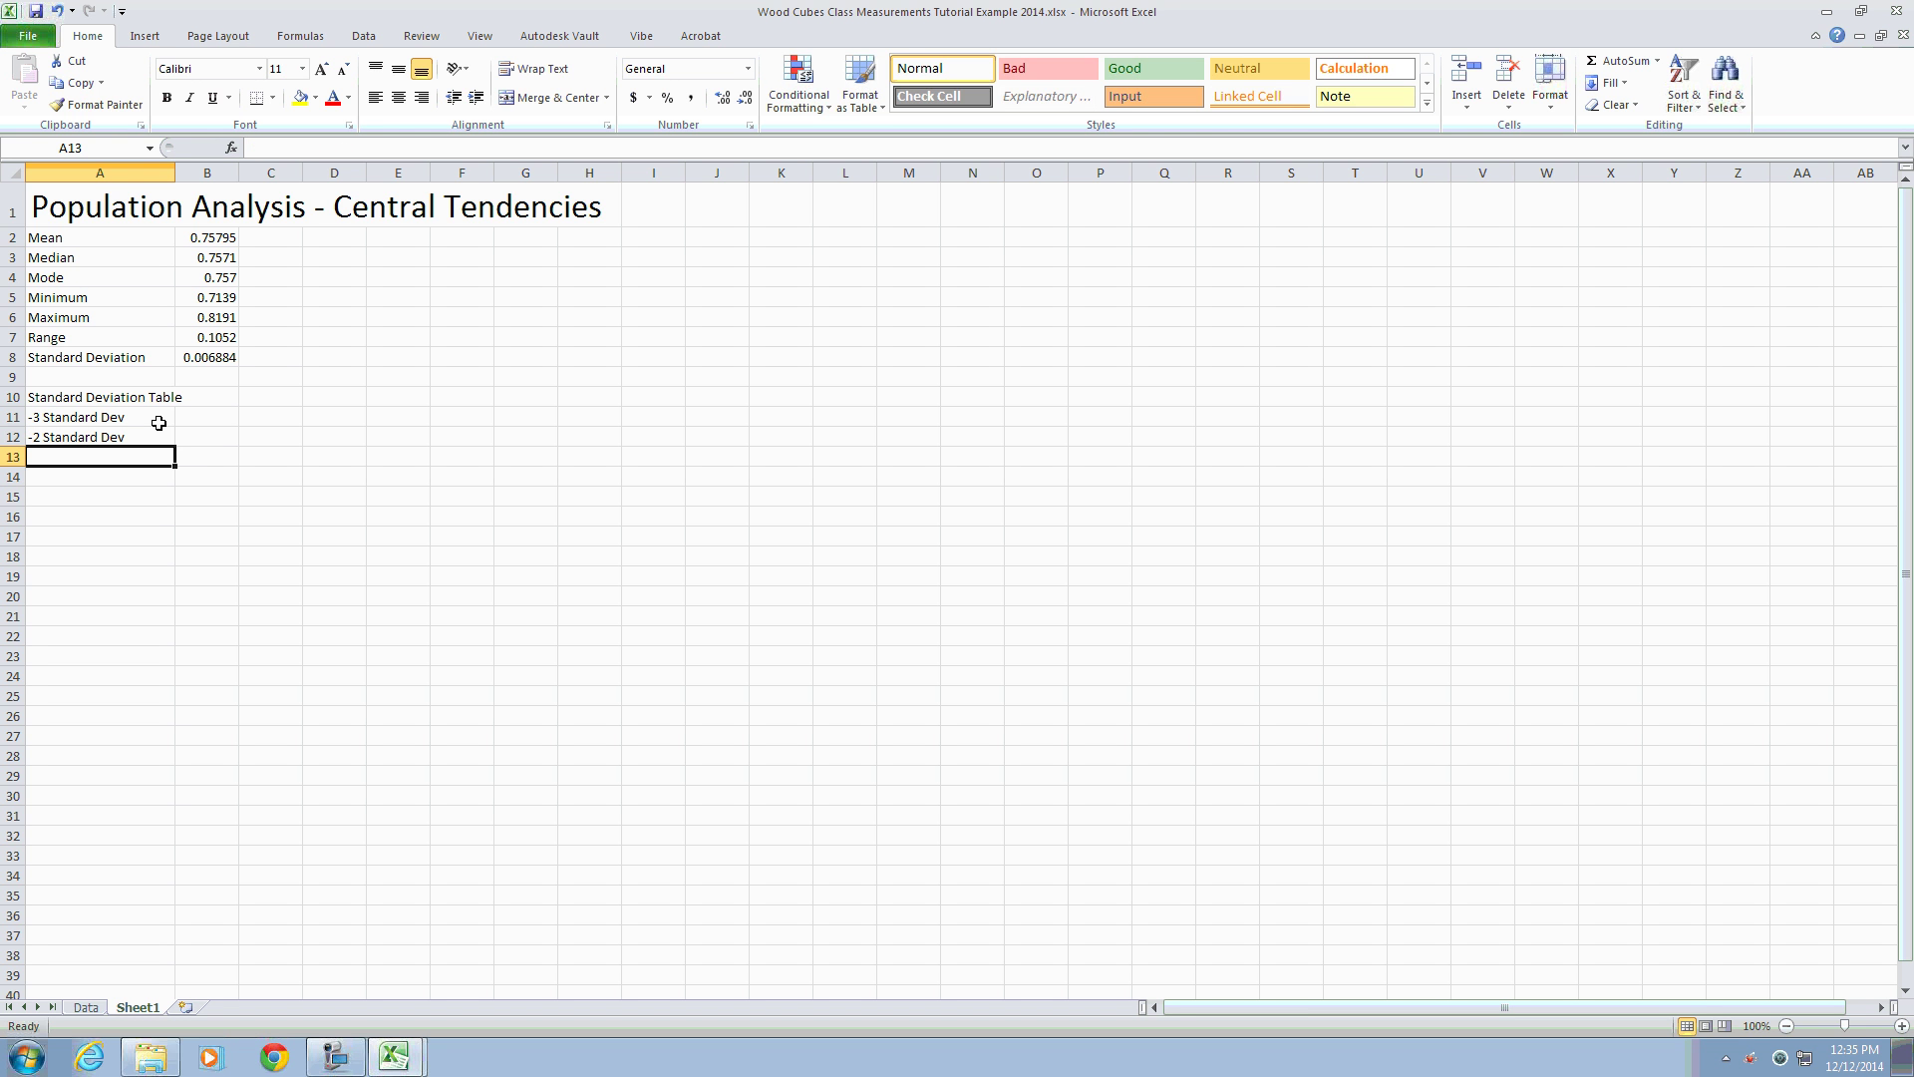
{"action": "type", "text": "'-1"}
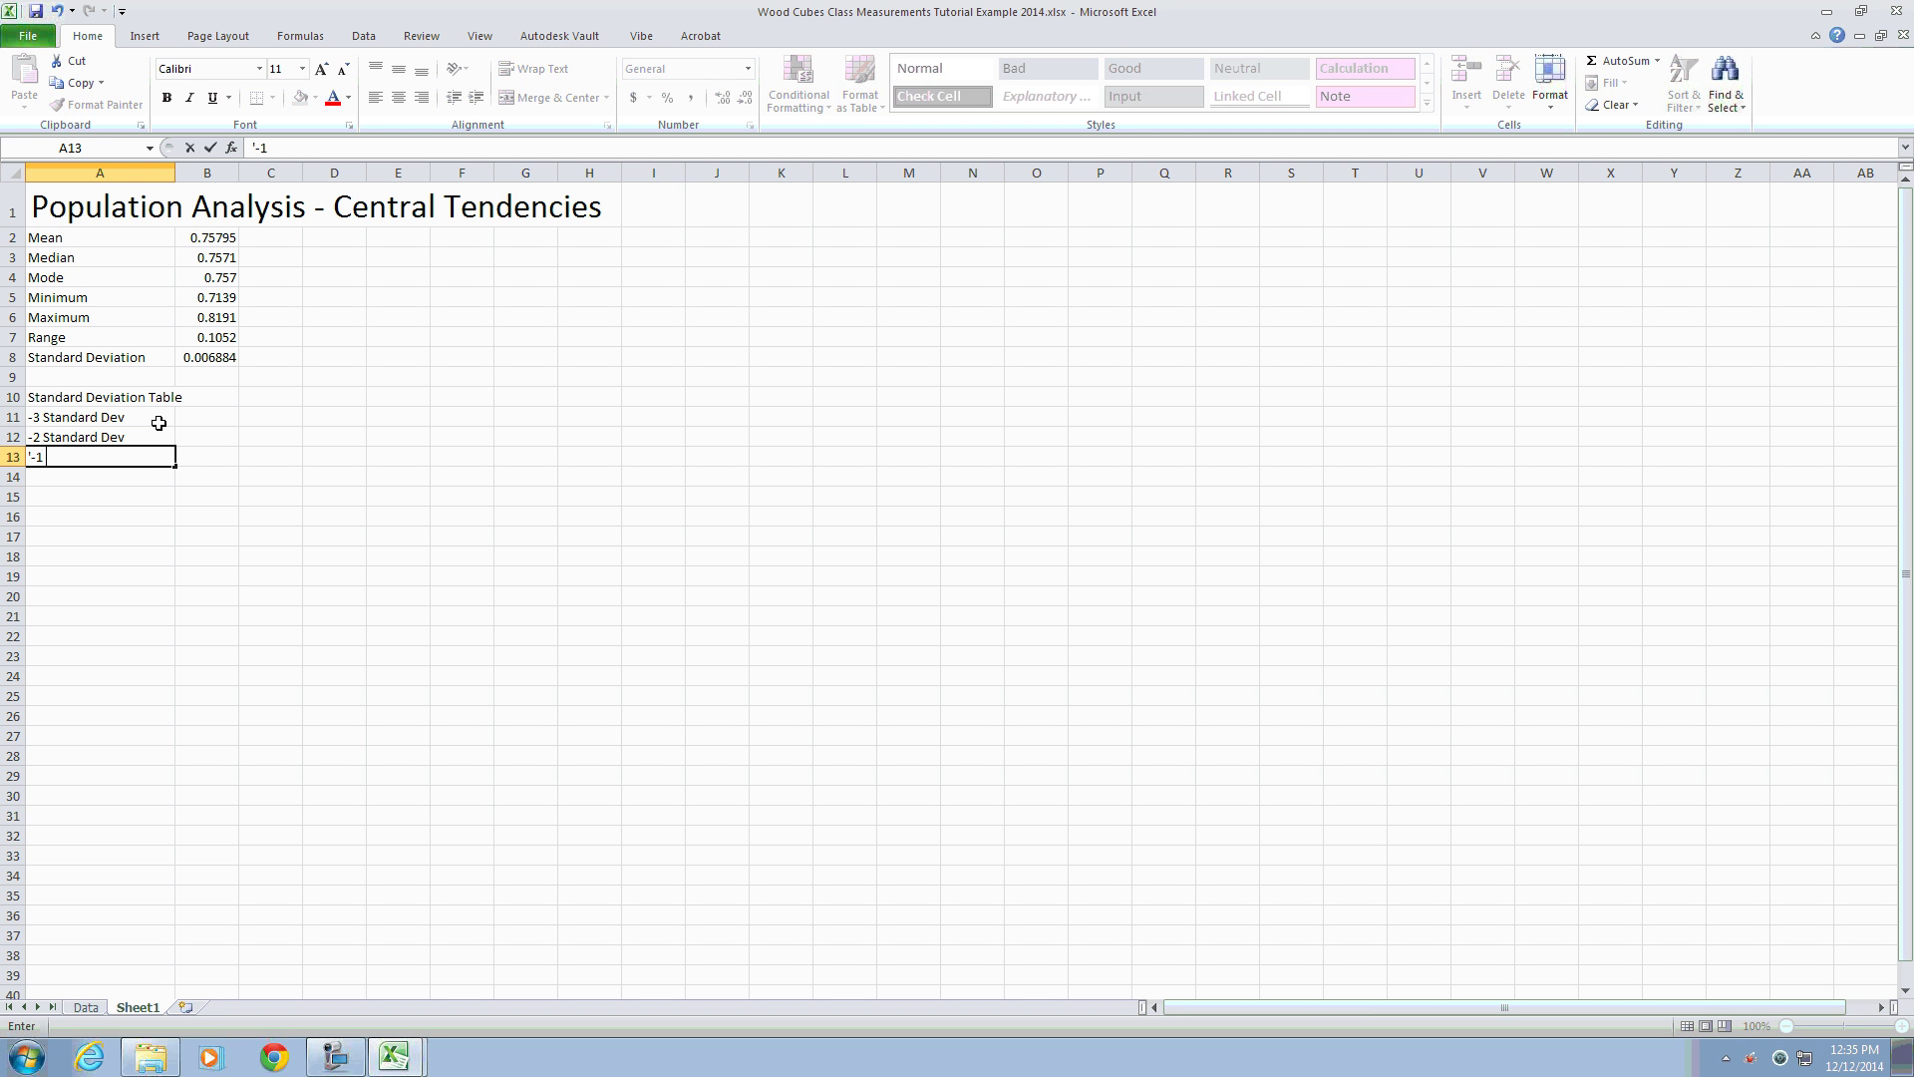
{"action": "type", "text": " Standard Dev"}
{"action": "key", "text": "Return"}
{"action": "type", "text": "Mean"}
{"action": "key", "text": "Return"}
Step: Enter row labels +1, +2 and +3 Standard Dev in A15:A17
{"action": "type", "text": "'"}
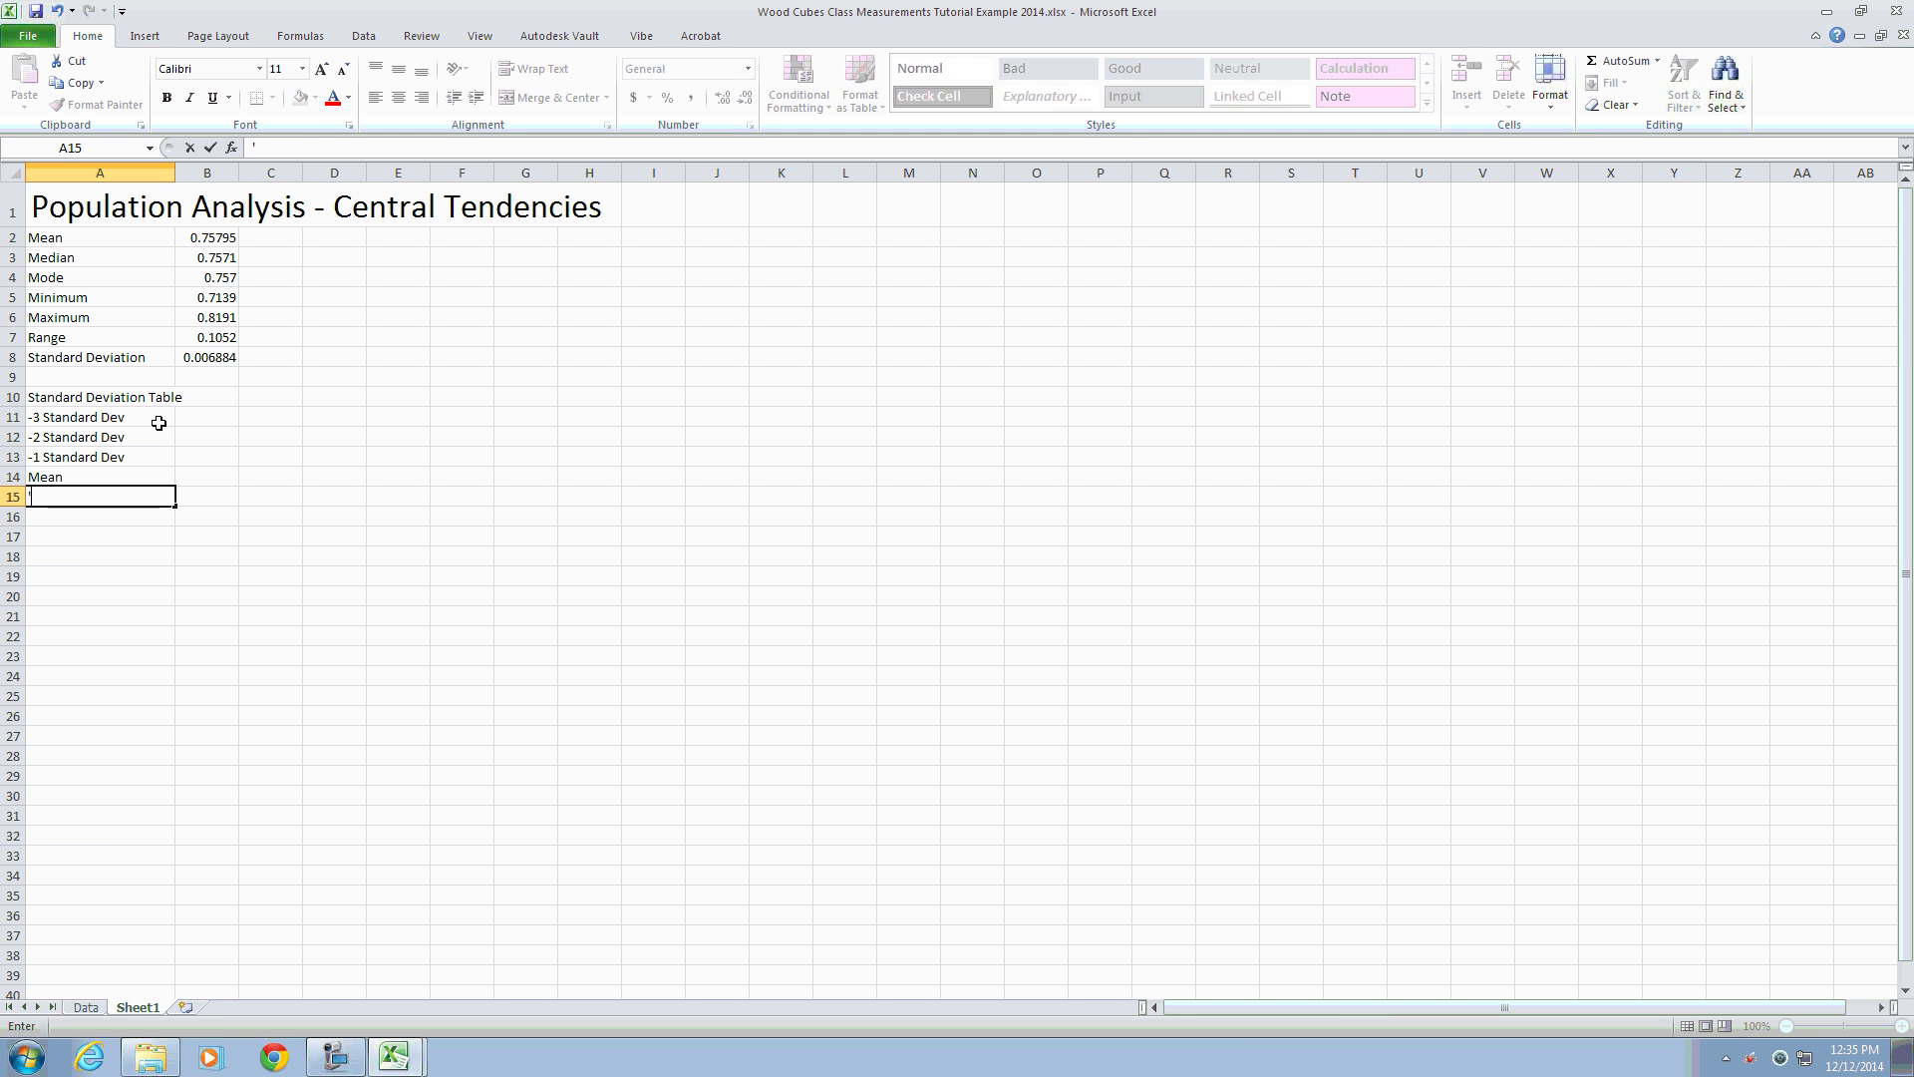
{"action": "type", "text": "+1 Standard DEv"}
{"action": "key", "text": "BackSpace"}
{"action": "key", "text": "BackSpace"}
{"action": "type", "text": "ev"}
{"action": "key", "text": "Return"}
{"action": "type", "text": "'"}
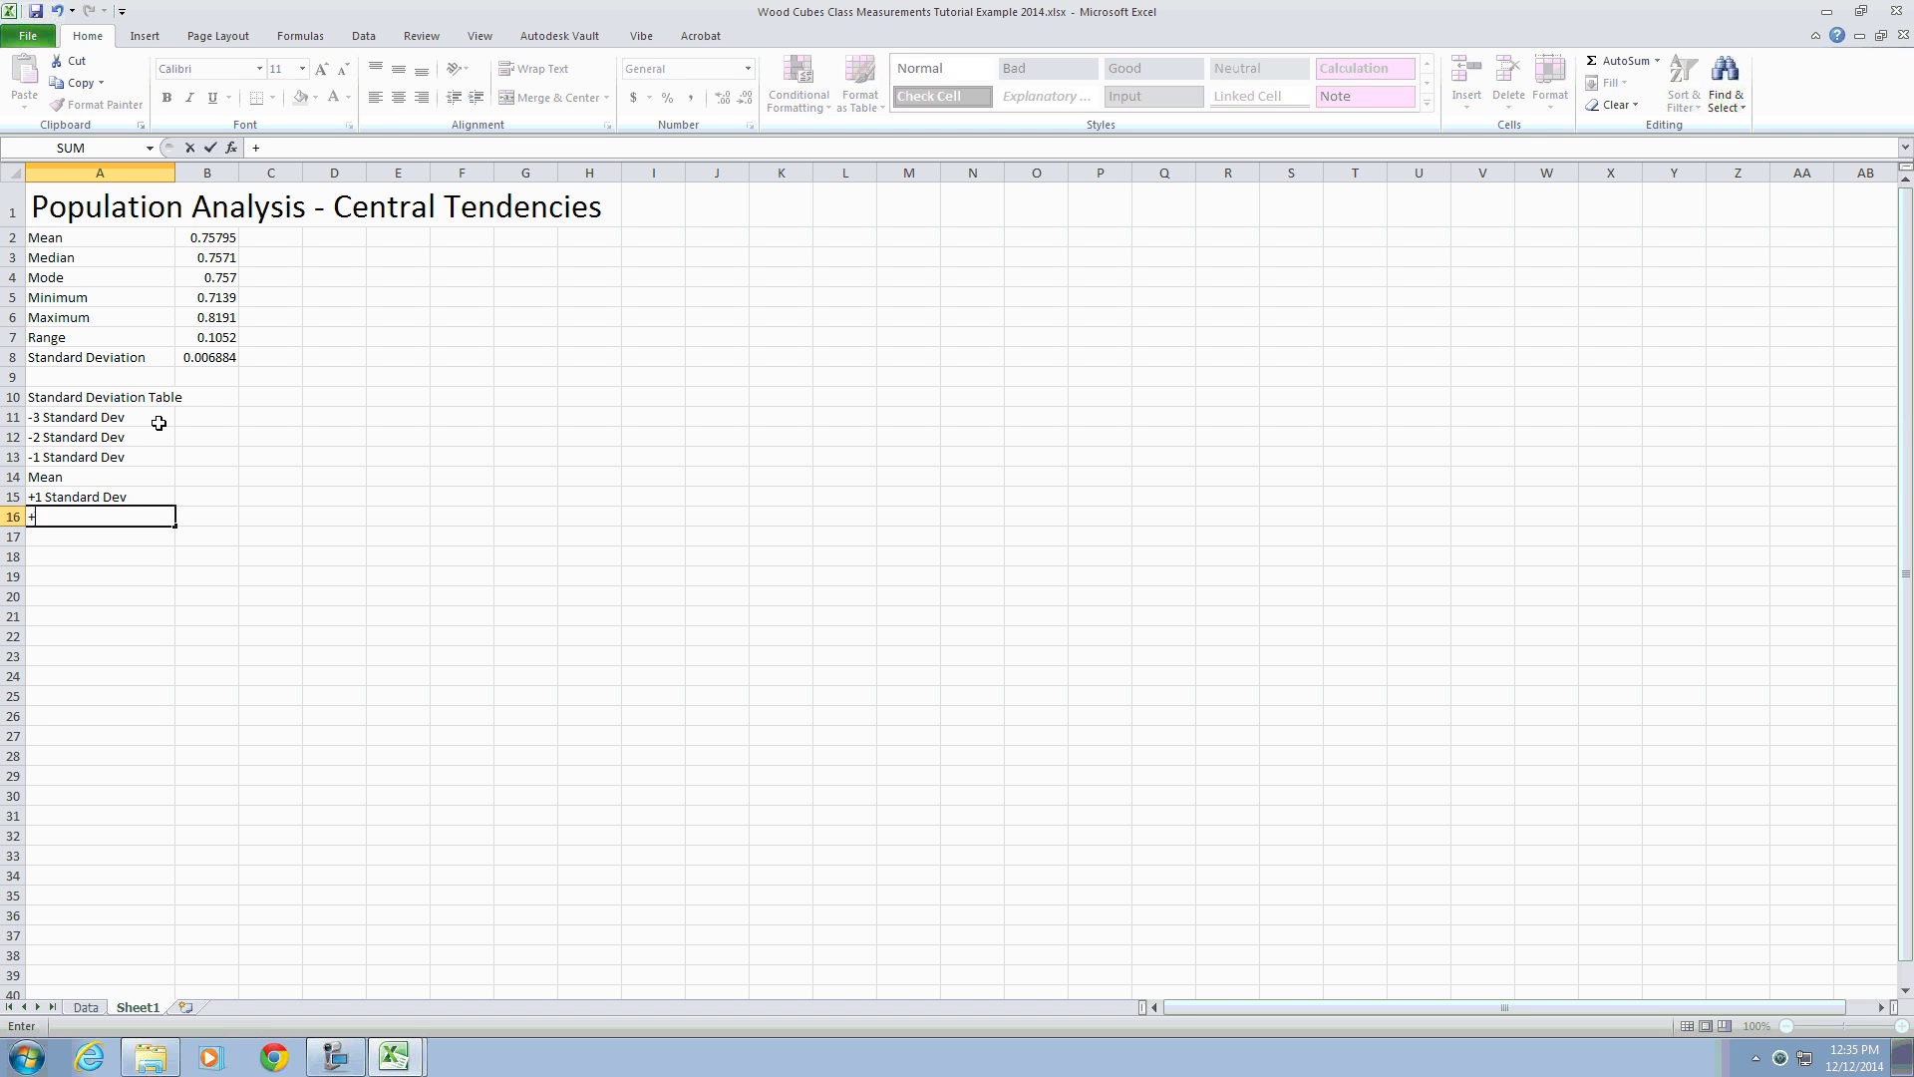
{"action": "type", "text": "+2 Standard DEv"}
{"action": "key", "text": "BackSpace"}
{"action": "key", "text": "BackSpace"}
{"action": "type", "text": "ev"}
{"action": "key", "text": "Return"}
{"action": "type", "text": "'"}
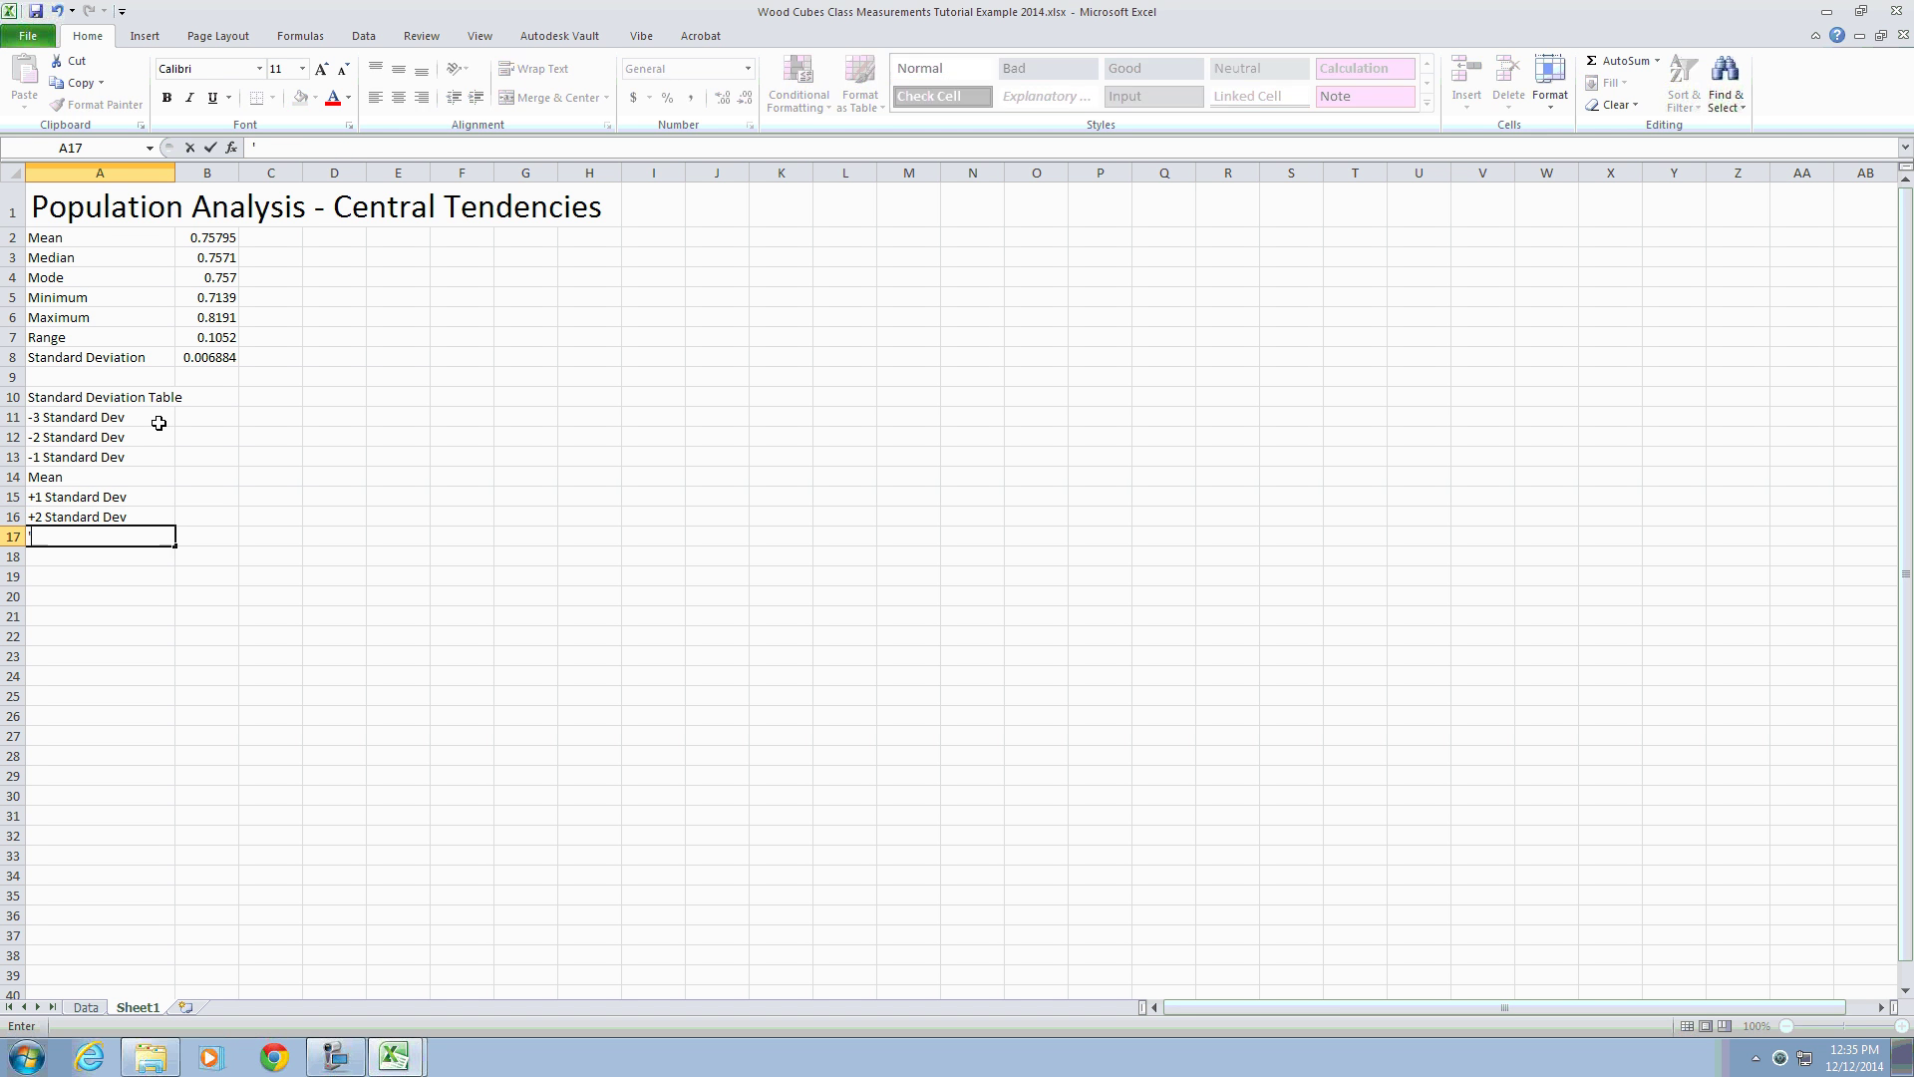
{"action": "type", "text": "+3 Standard Dev"}
{"action": "key", "text": "Return"}
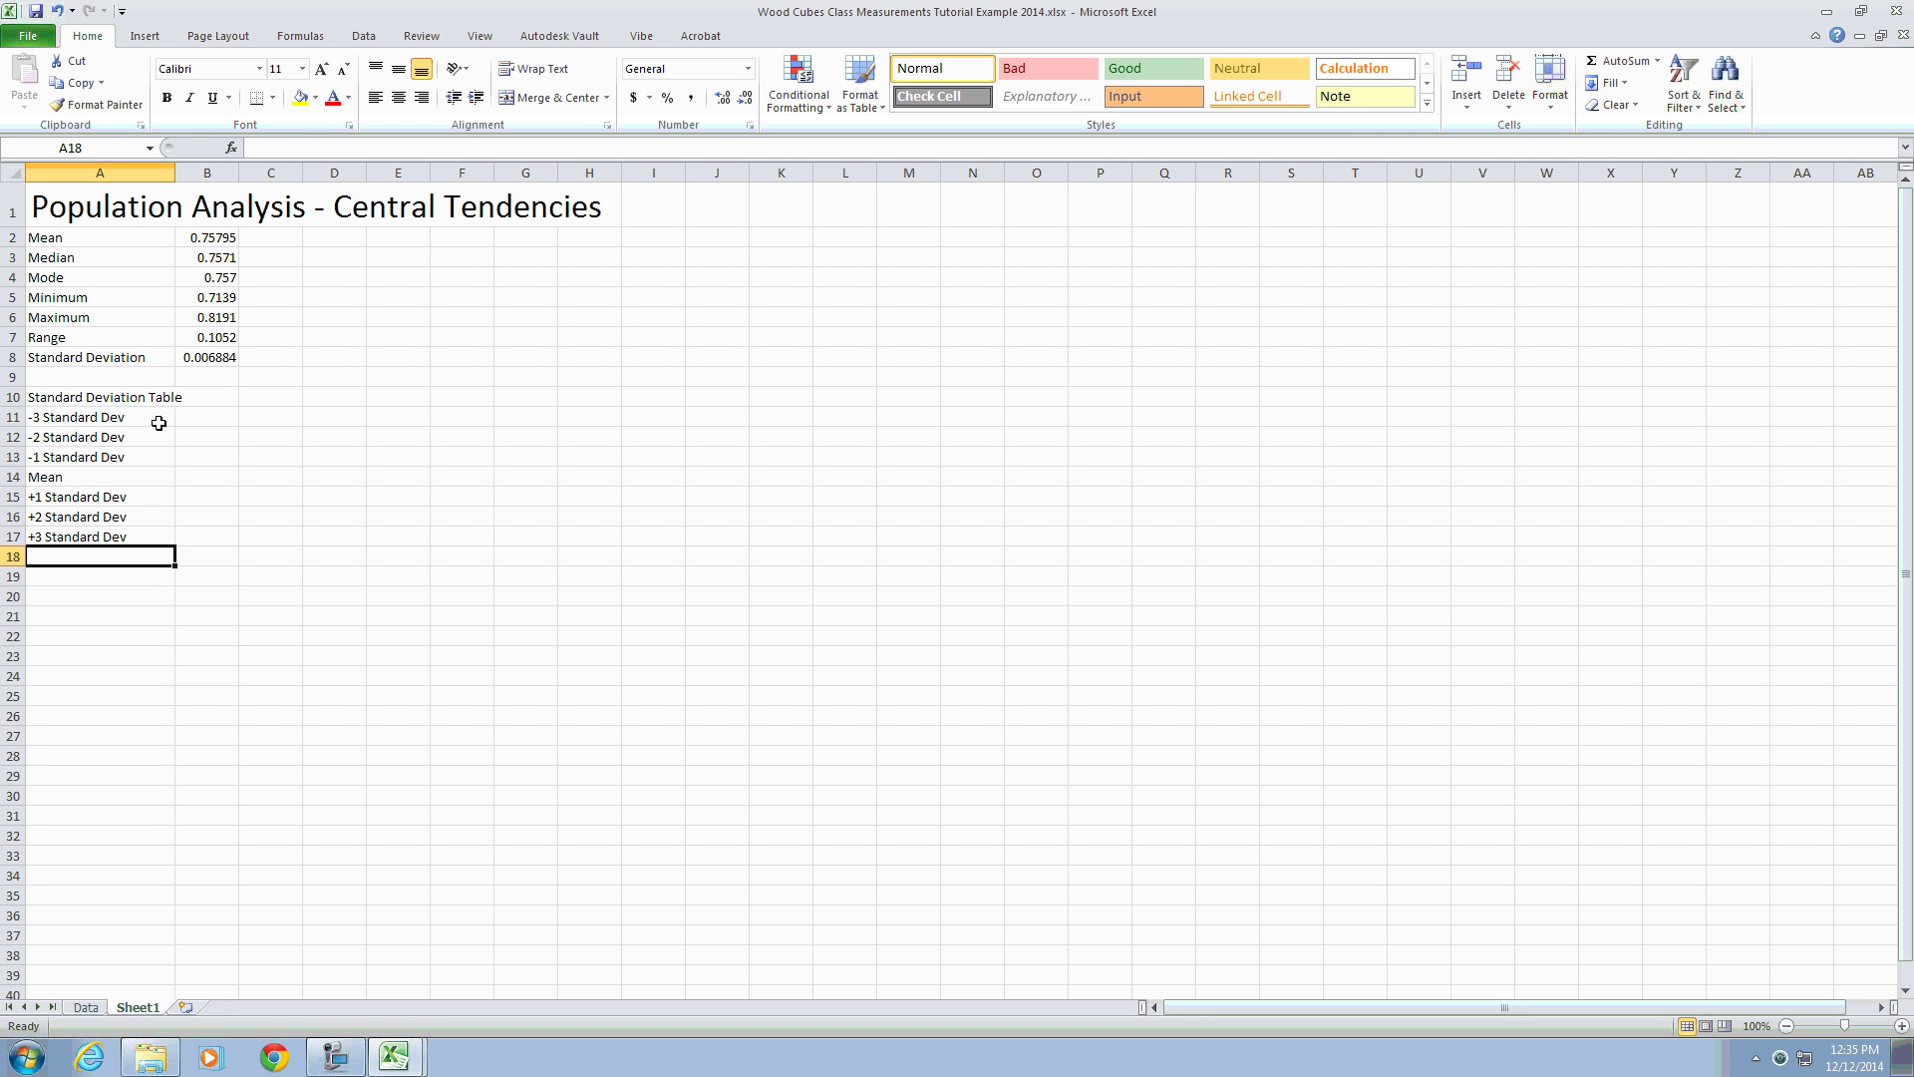
Step: Set B14 to =B2 (0.75795) and B13 to =B14-B8 (0.751066)
{"action": "left_click", "coordinate": [224, 482]}
{"action": "type", "text": "="}
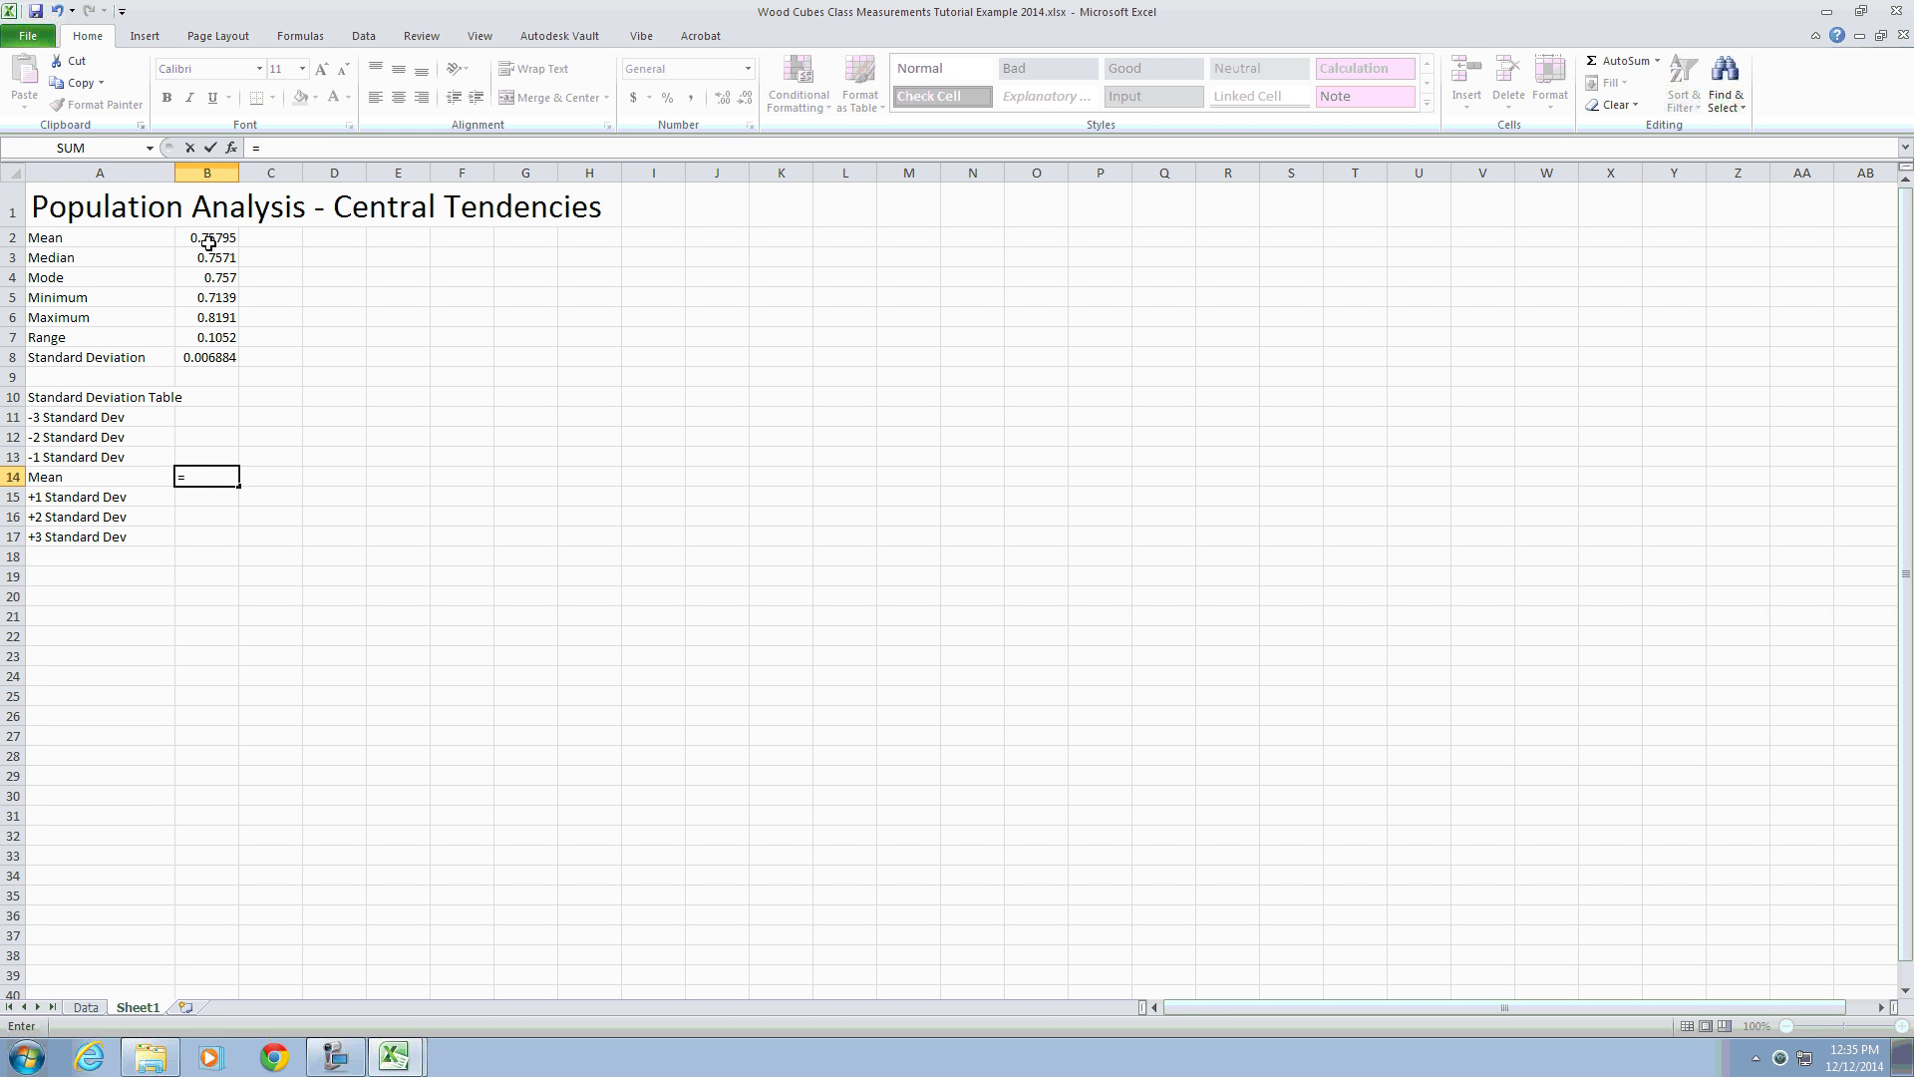
{"action": "left_click", "coordinate": [209, 242]}
{"action": "key", "text": "Return"}
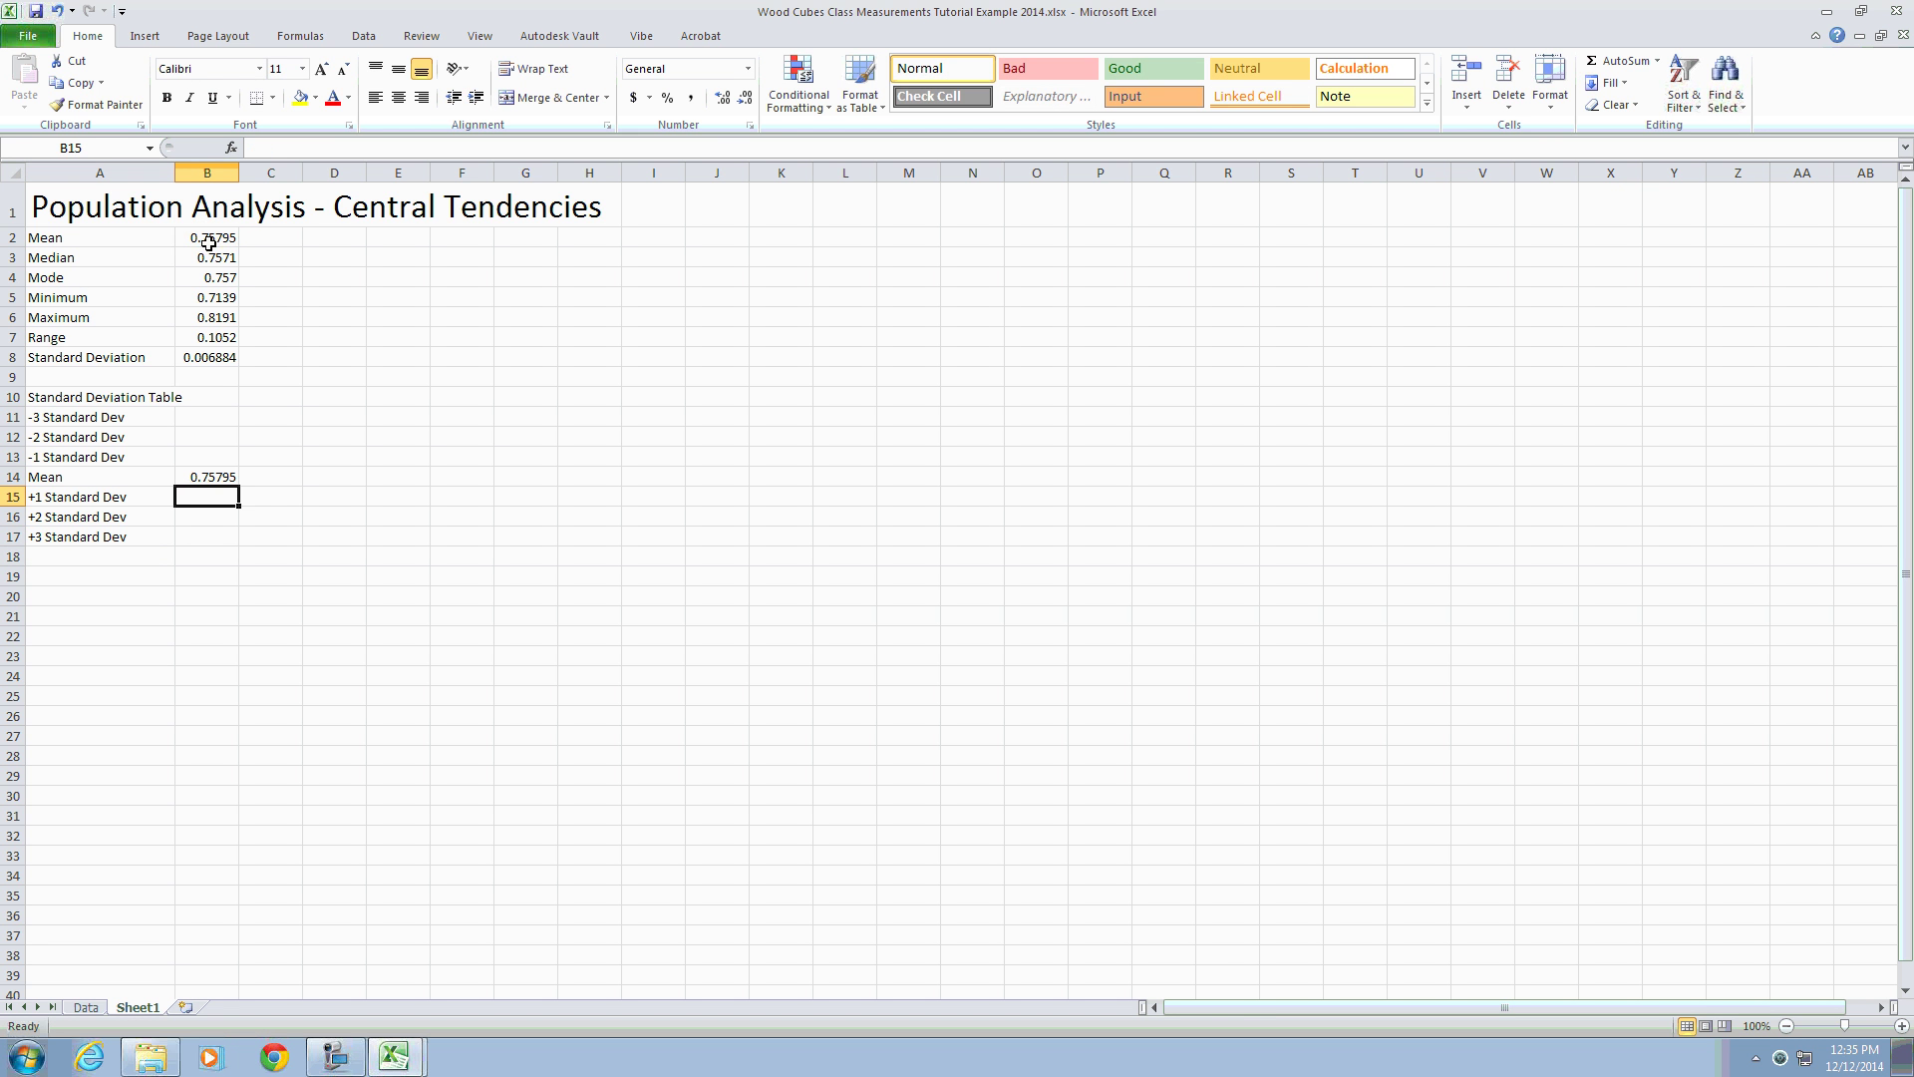
{"action": "left_click", "coordinate": [199, 454]}
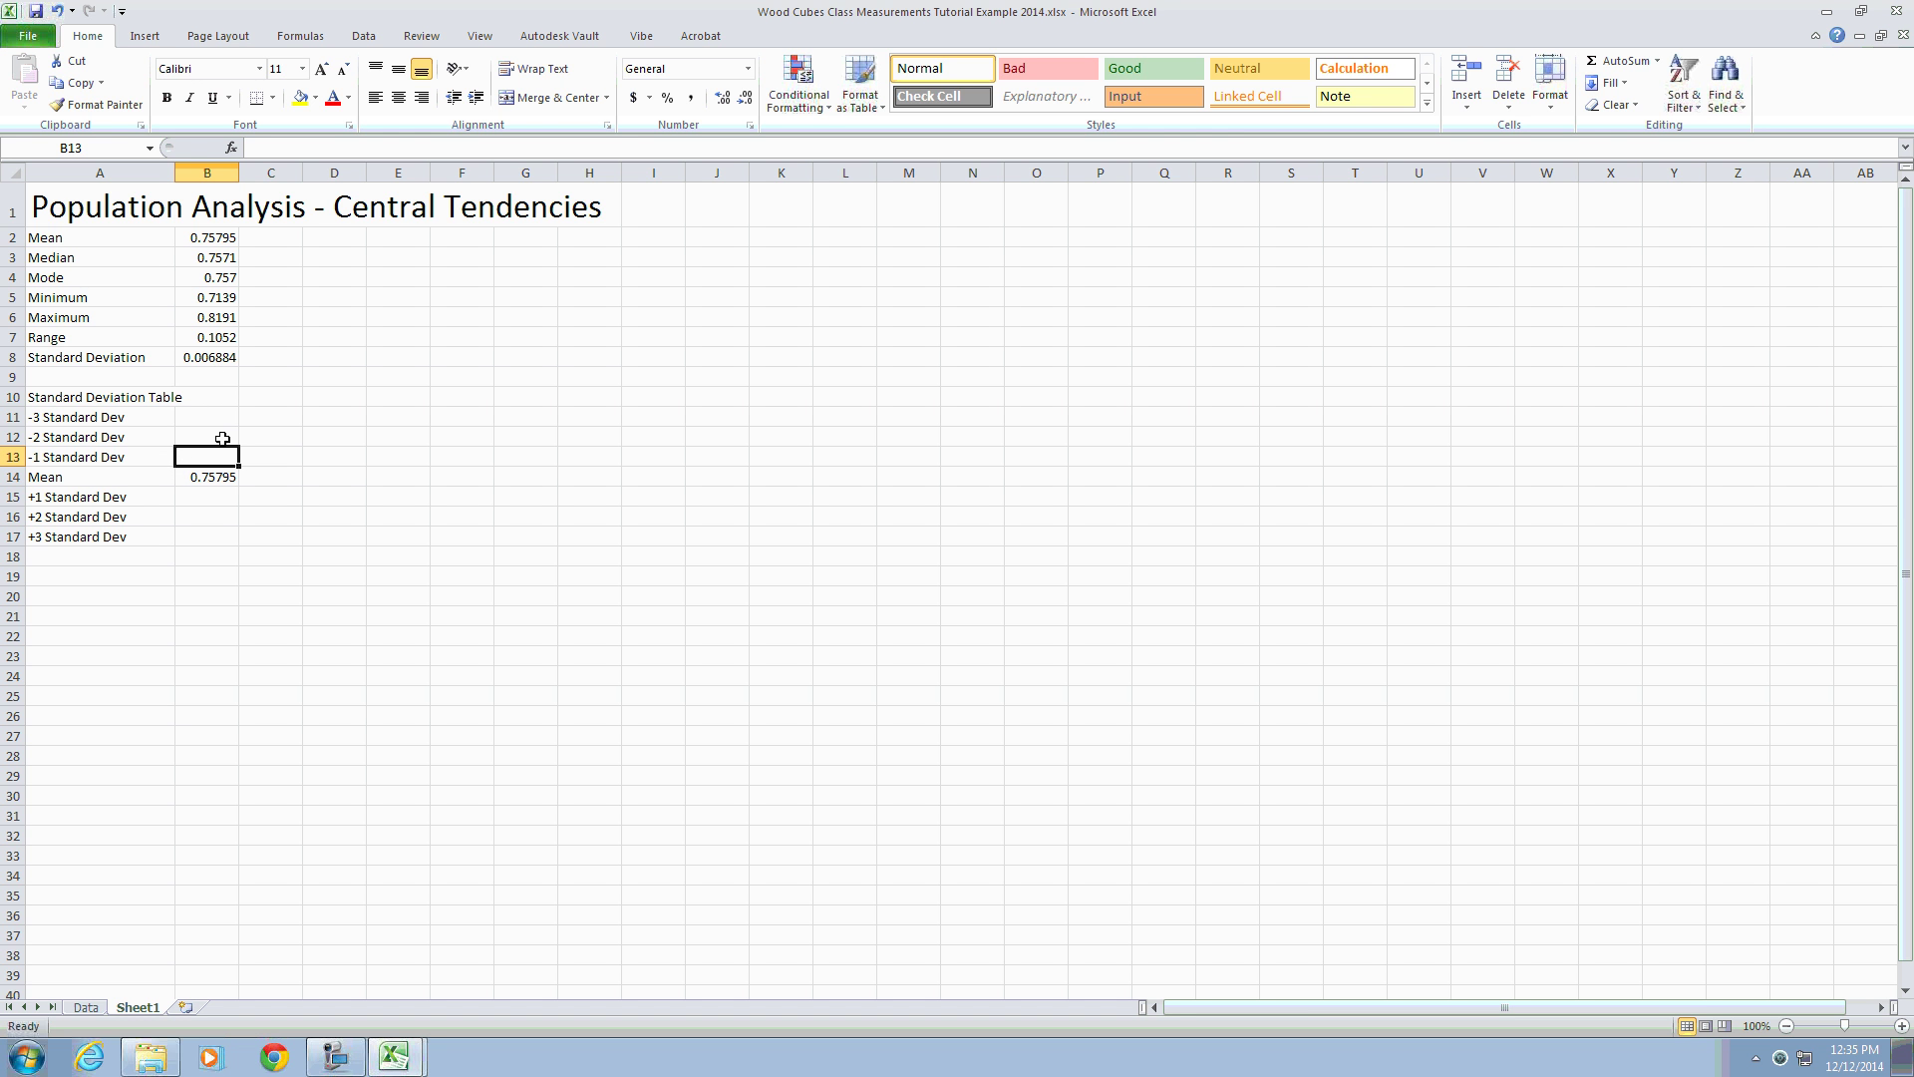
{"action": "type", "text": "="}
{"action": "left_click", "coordinate": [209, 476]}
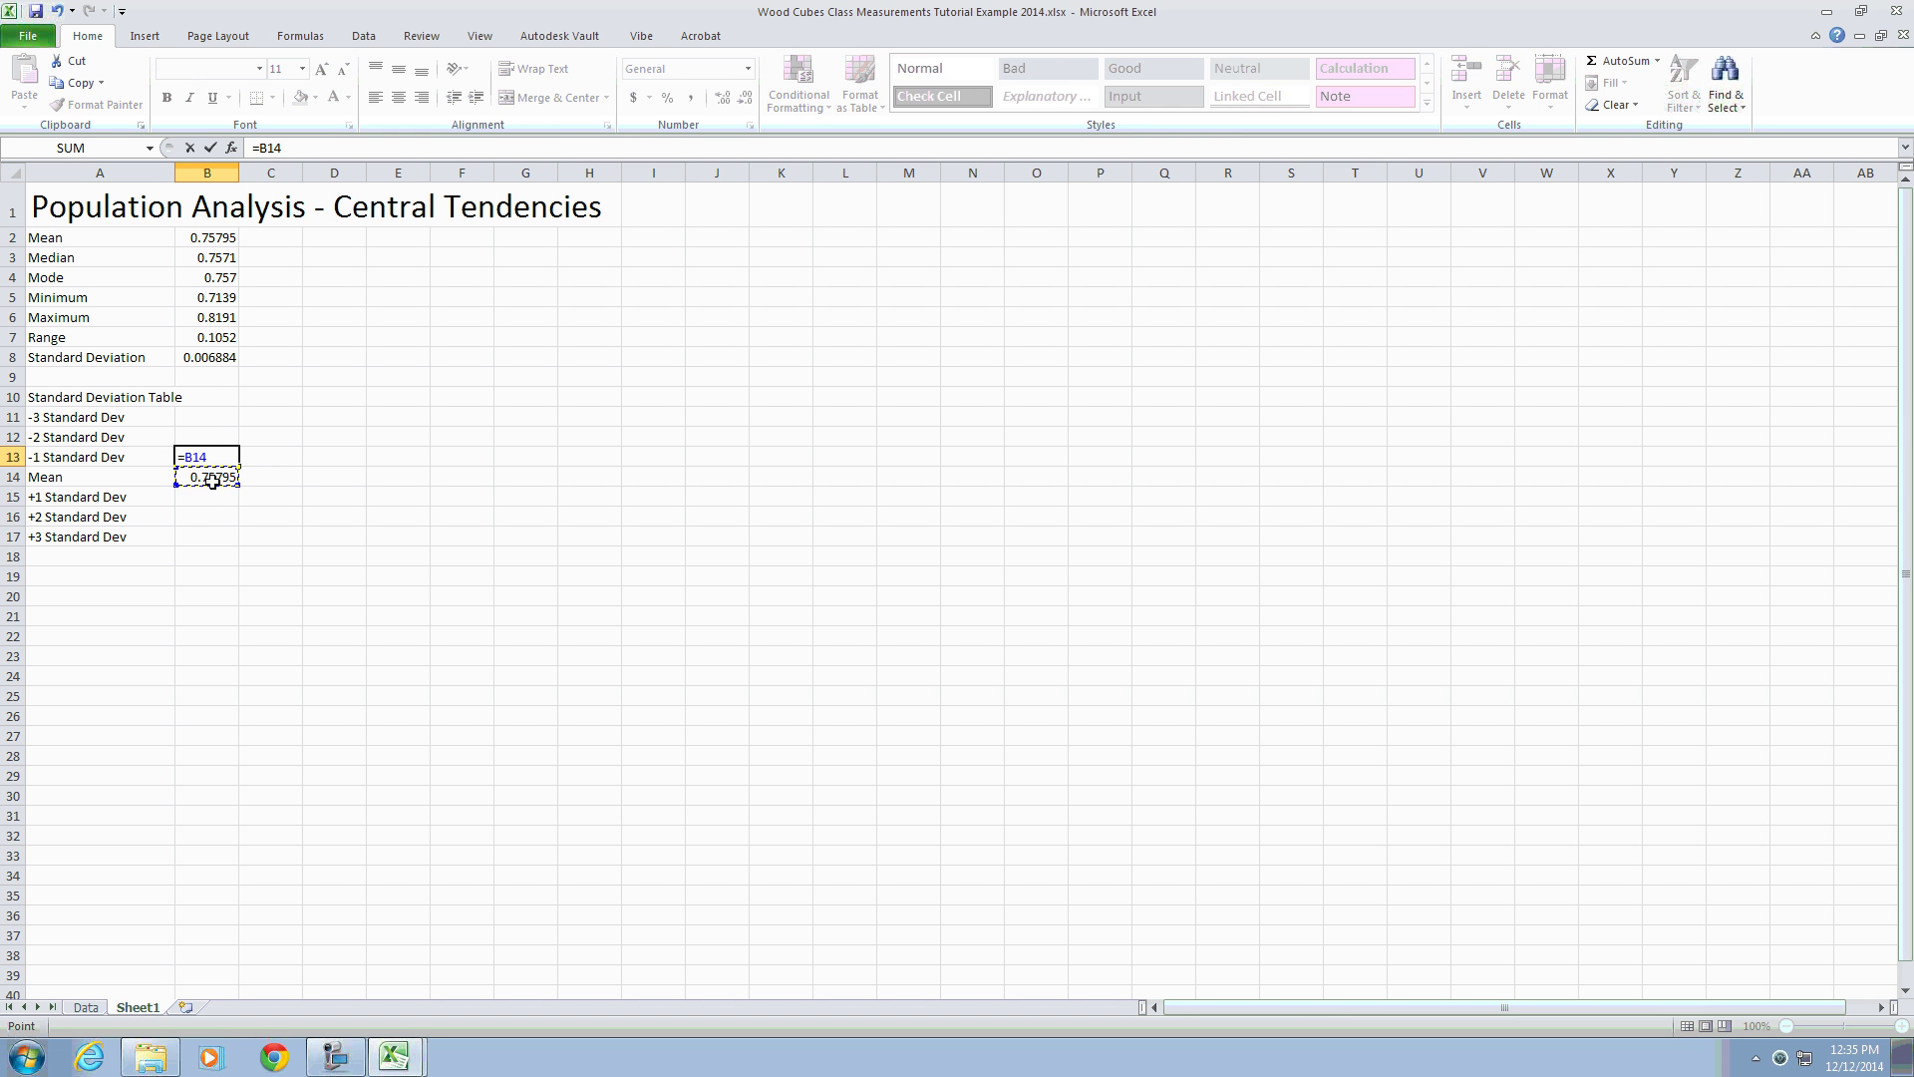
{"action": "type", "text": "-"}
{"action": "left_click", "coordinate": [205, 357]}
{"action": "key", "text": "Return"}
Step: Enter =B13-B8 in B12 and =B12-B8 in B11, giving 0.744182 and 0.737297
{"action": "left_click", "coordinate": [214, 437]}
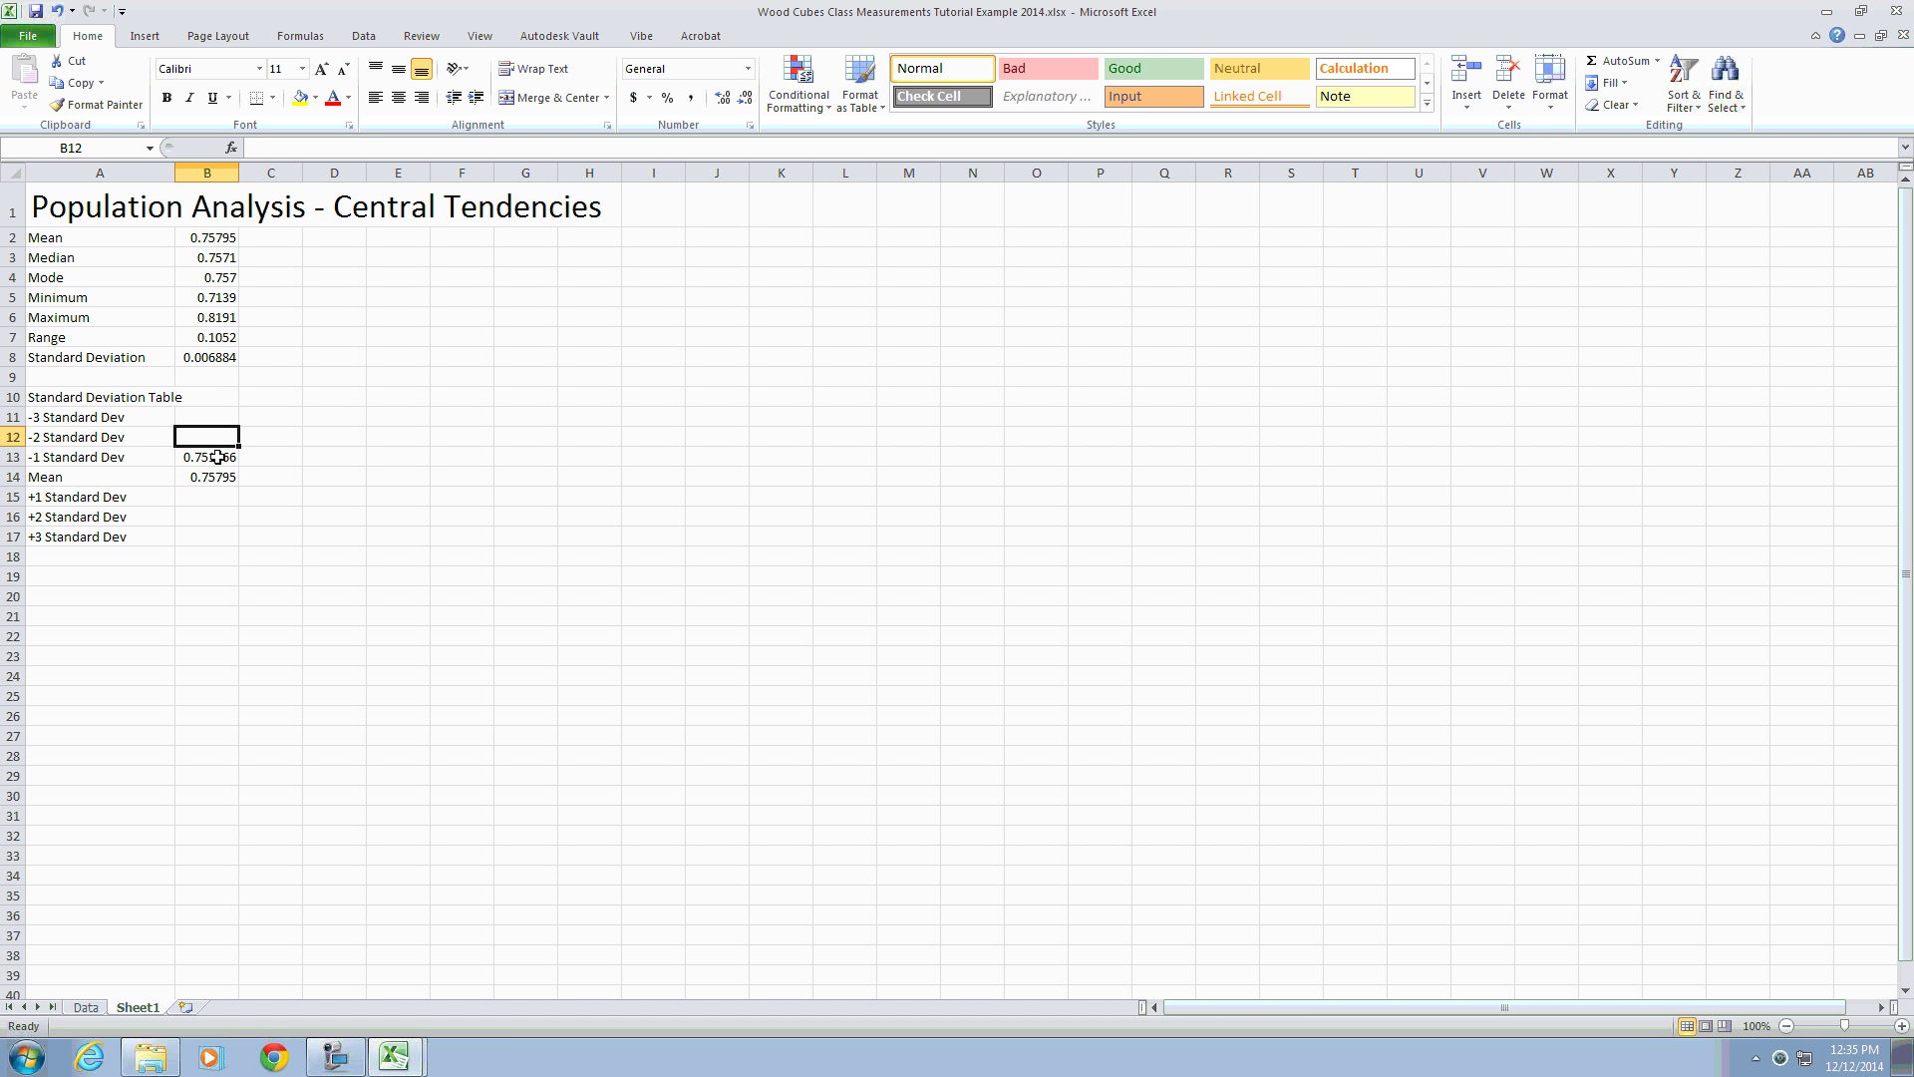
{"action": "type", "text": "="}
{"action": "left_click", "coordinate": [218, 457]}
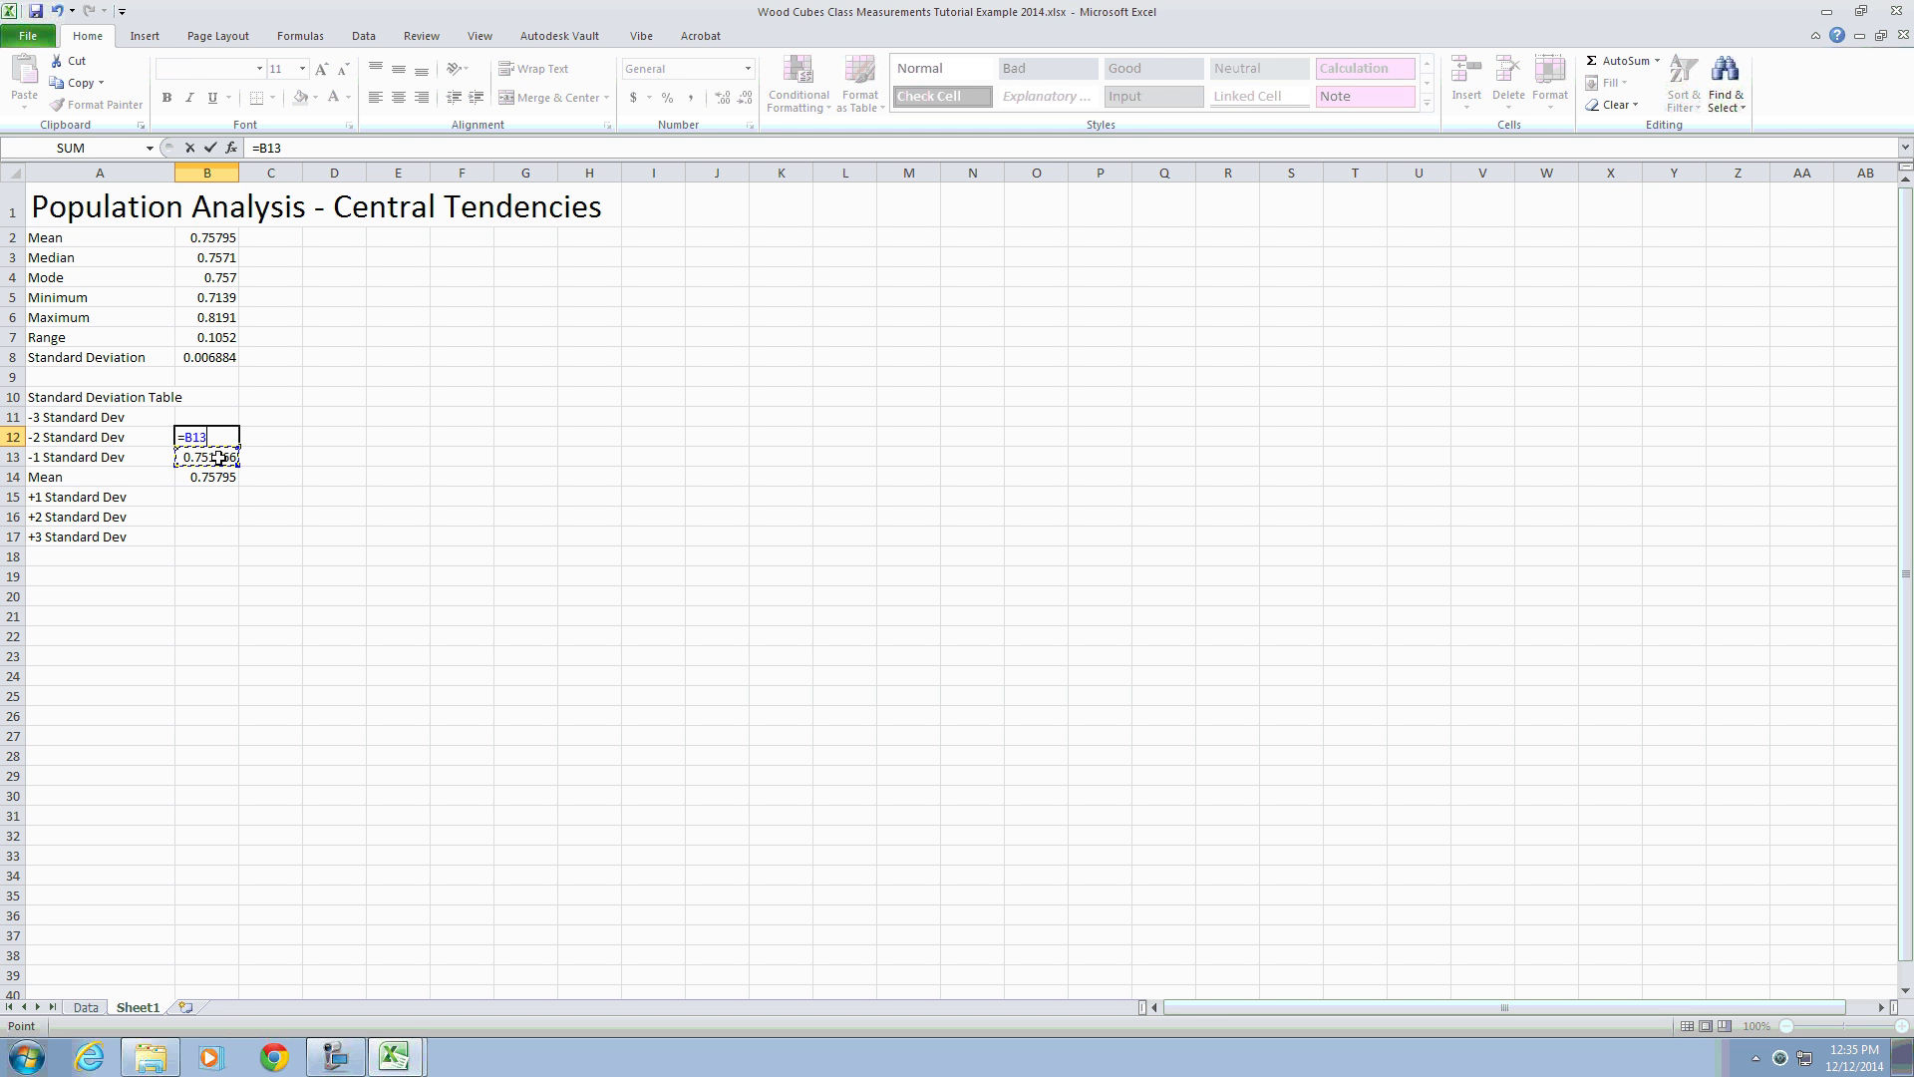
{"action": "type", "text": "-"}
{"action": "left_click", "coordinate": [221, 361]}
{"action": "key", "text": "Return"}
{"action": "left_click", "coordinate": [221, 417]}
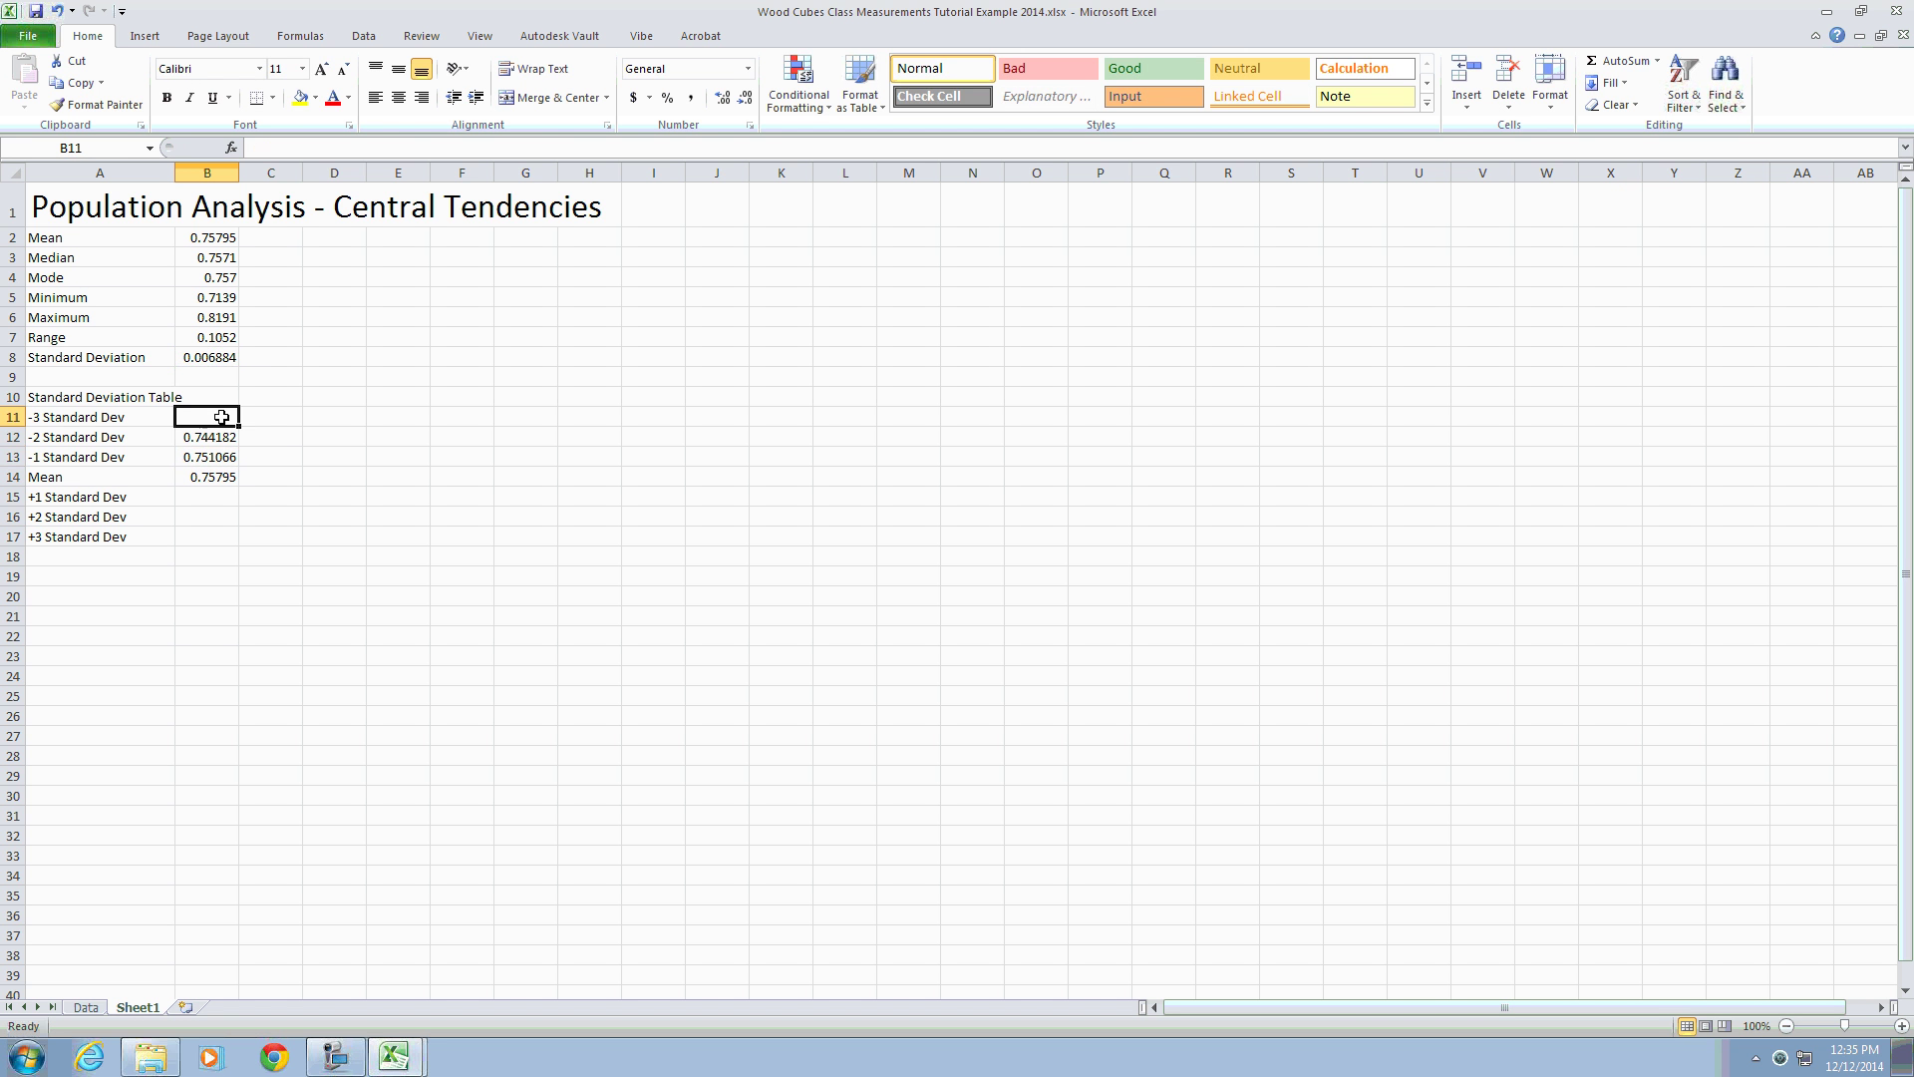
{"action": "type", "text": "="}
{"action": "left_click", "coordinate": [219, 436]}
{"action": "type", "text": "-"}
{"action": "left_click", "coordinate": [225, 361]}
{"action": "key", "text": "Return"}
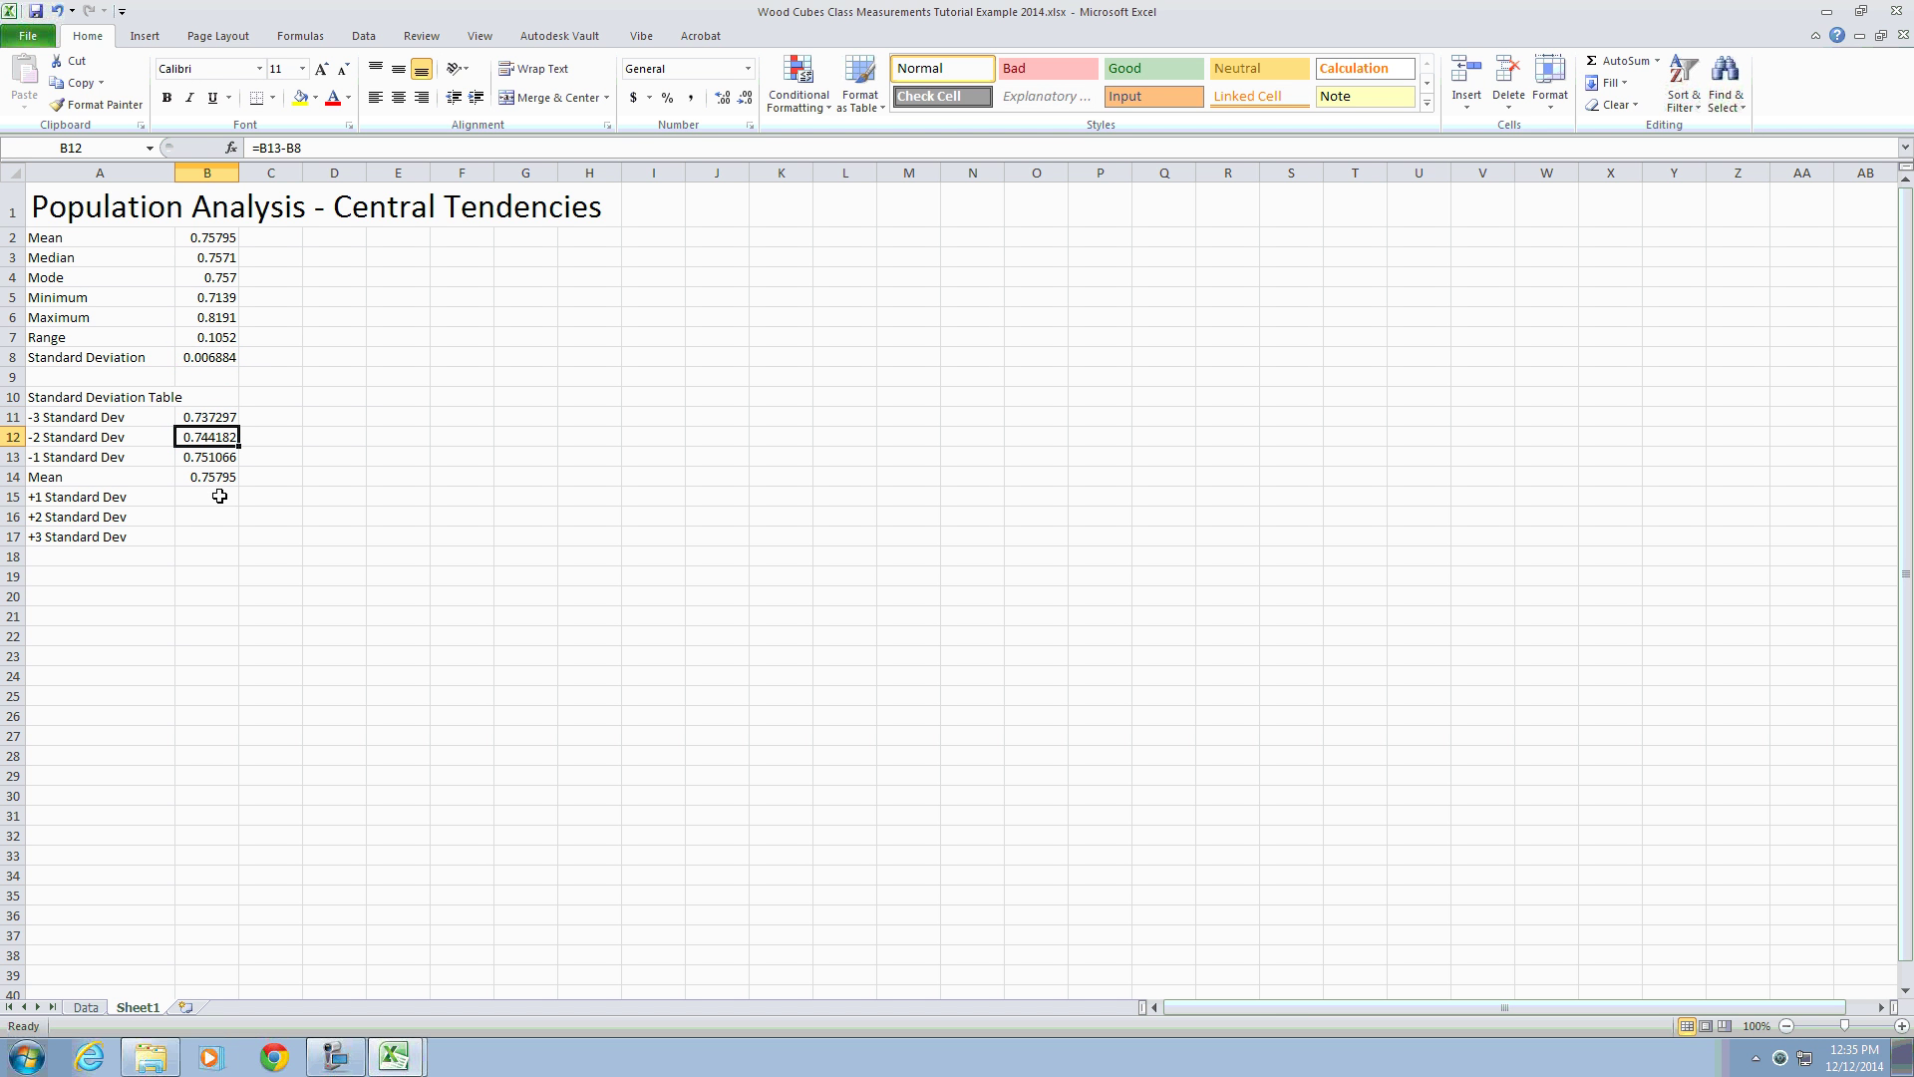
Step: Enter =B14+B8 in B15 for +1 Standard Dev, giving 0.764834
{"action": "left_click", "coordinate": [220, 492]}
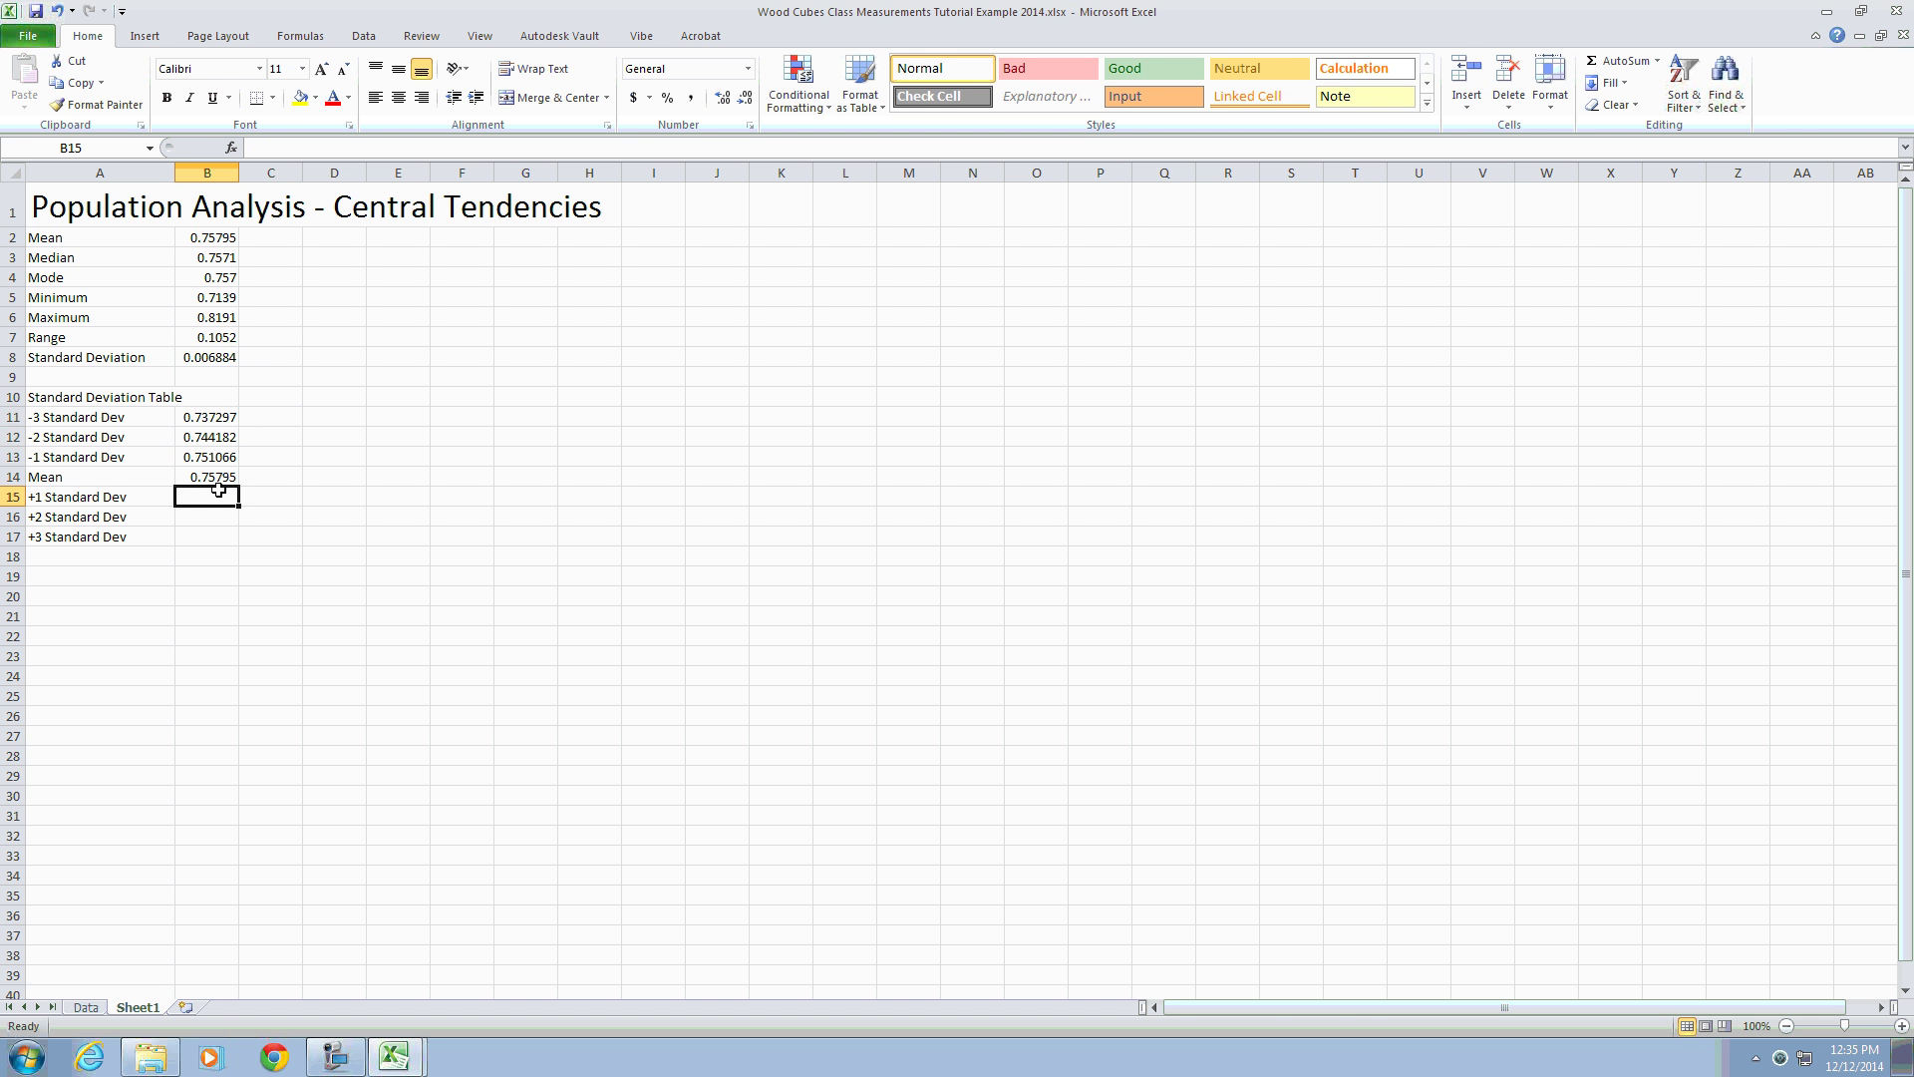
{"action": "type", "text": "="}
{"action": "left_click", "coordinate": [220, 477]}
{"action": "key", "text": "Return"}
{"action": "type", "text": "="}
{"action": "left_click", "coordinate": [226, 495]}
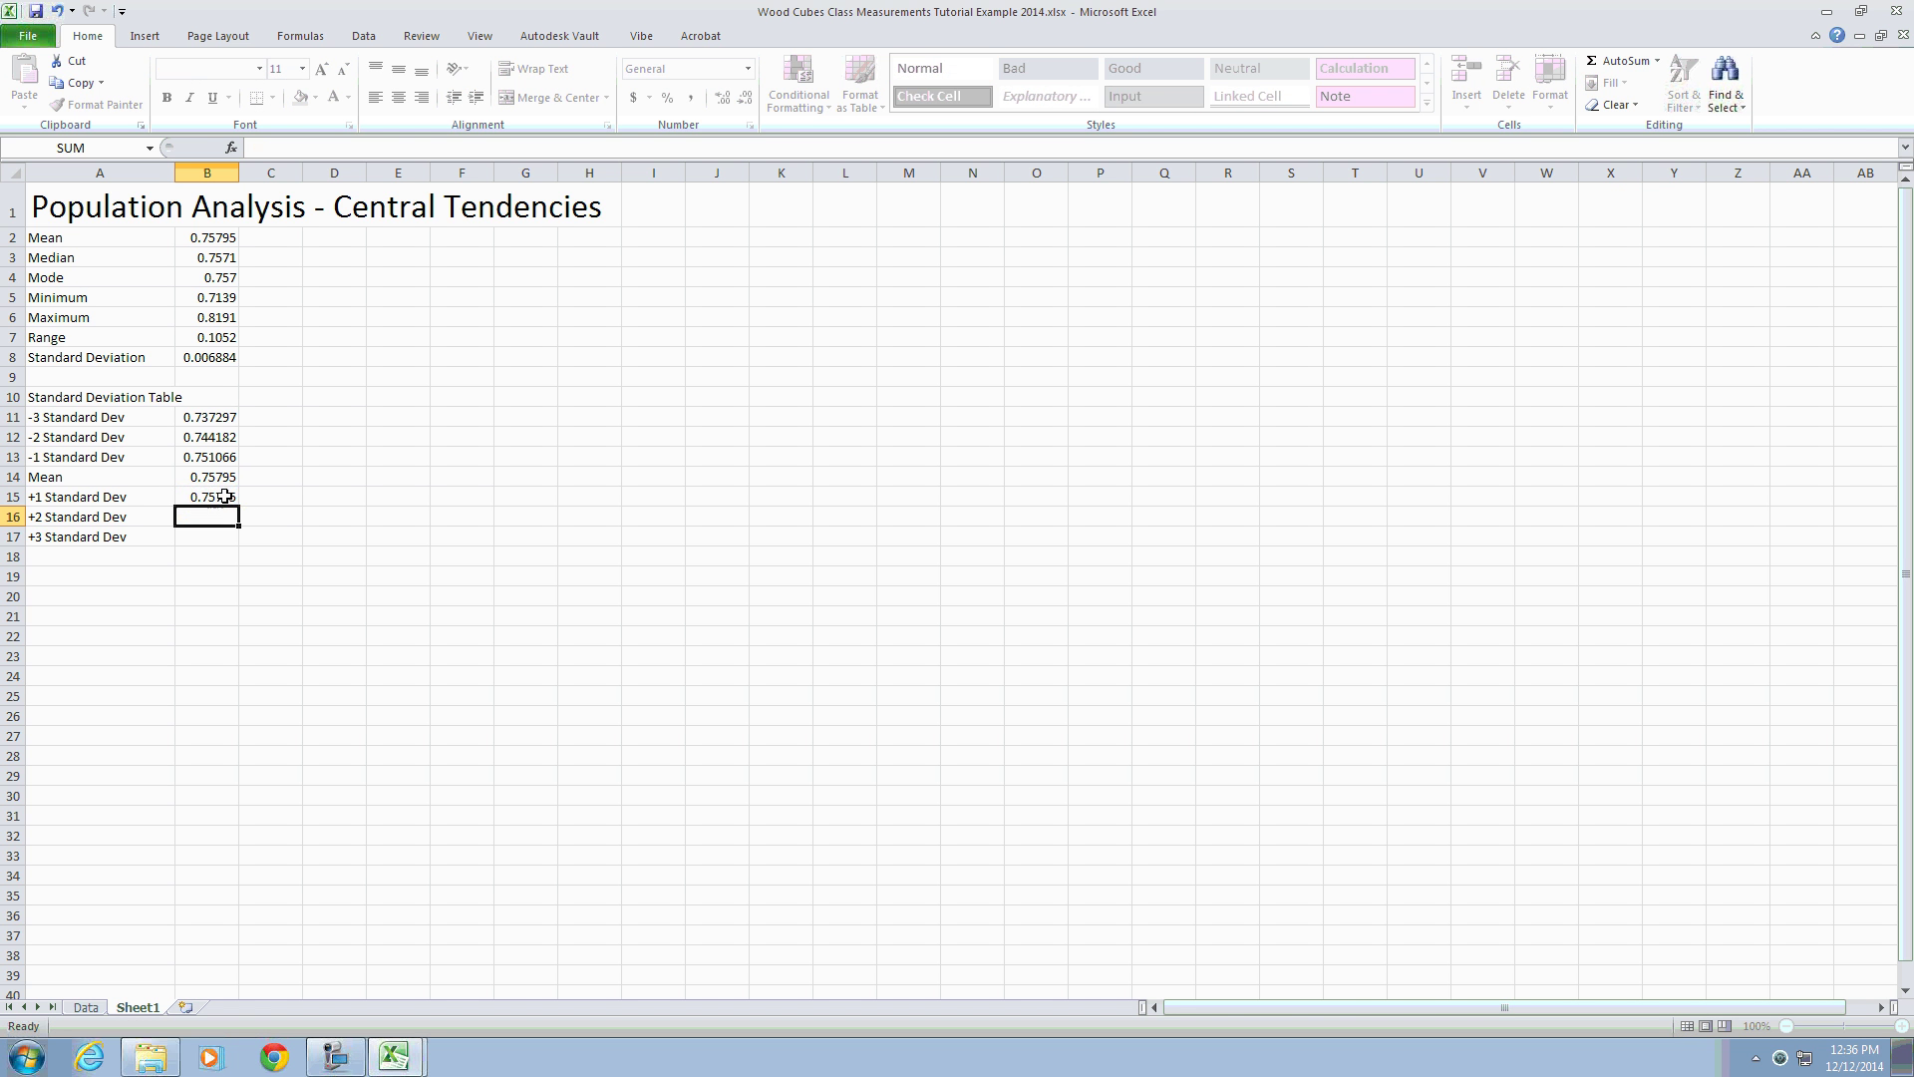
{"action": "key", "text": "Escape"}
{"action": "left_click", "coordinate": [226, 496]}
{"action": "type", "text": "="}
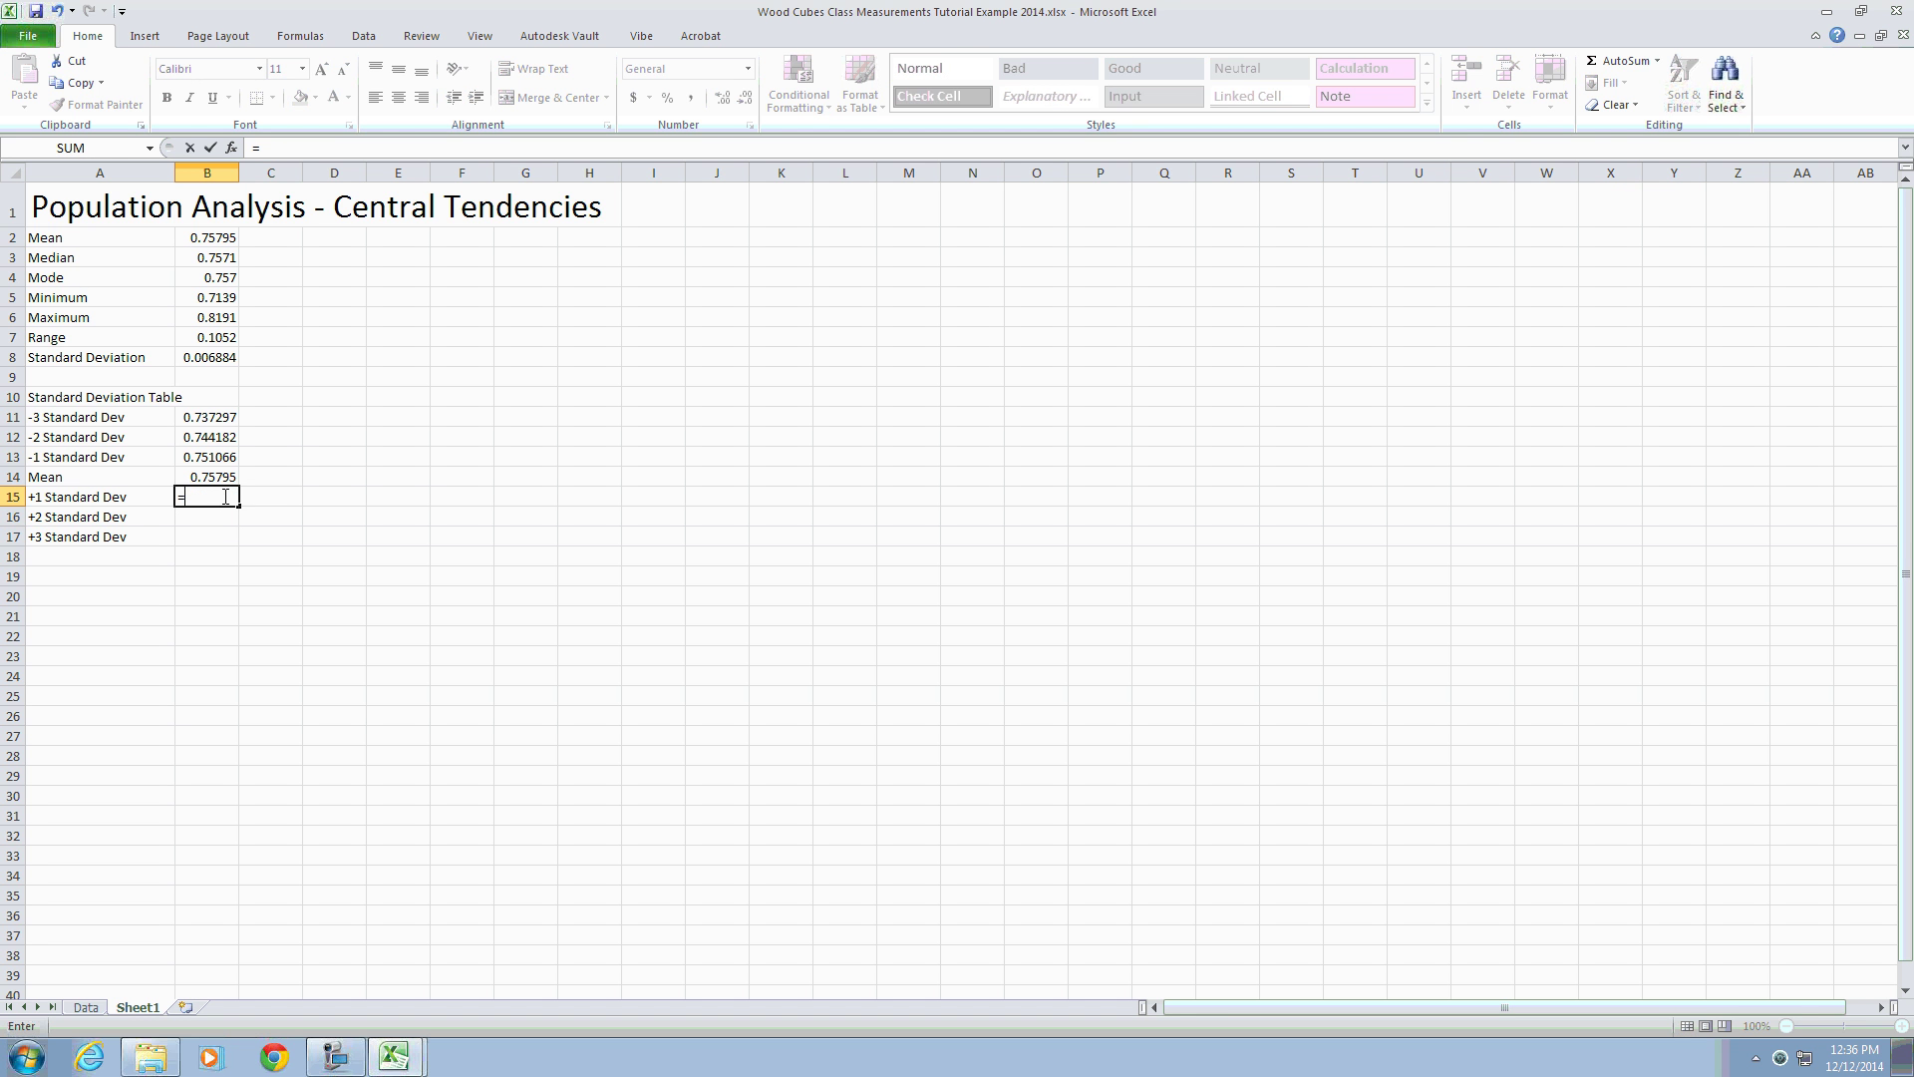
{"action": "left_click", "coordinate": [219, 478]}
{"action": "type", "text": "+"}
{"action": "left_click", "coordinate": [213, 357]}
{"action": "key", "text": "Return"}
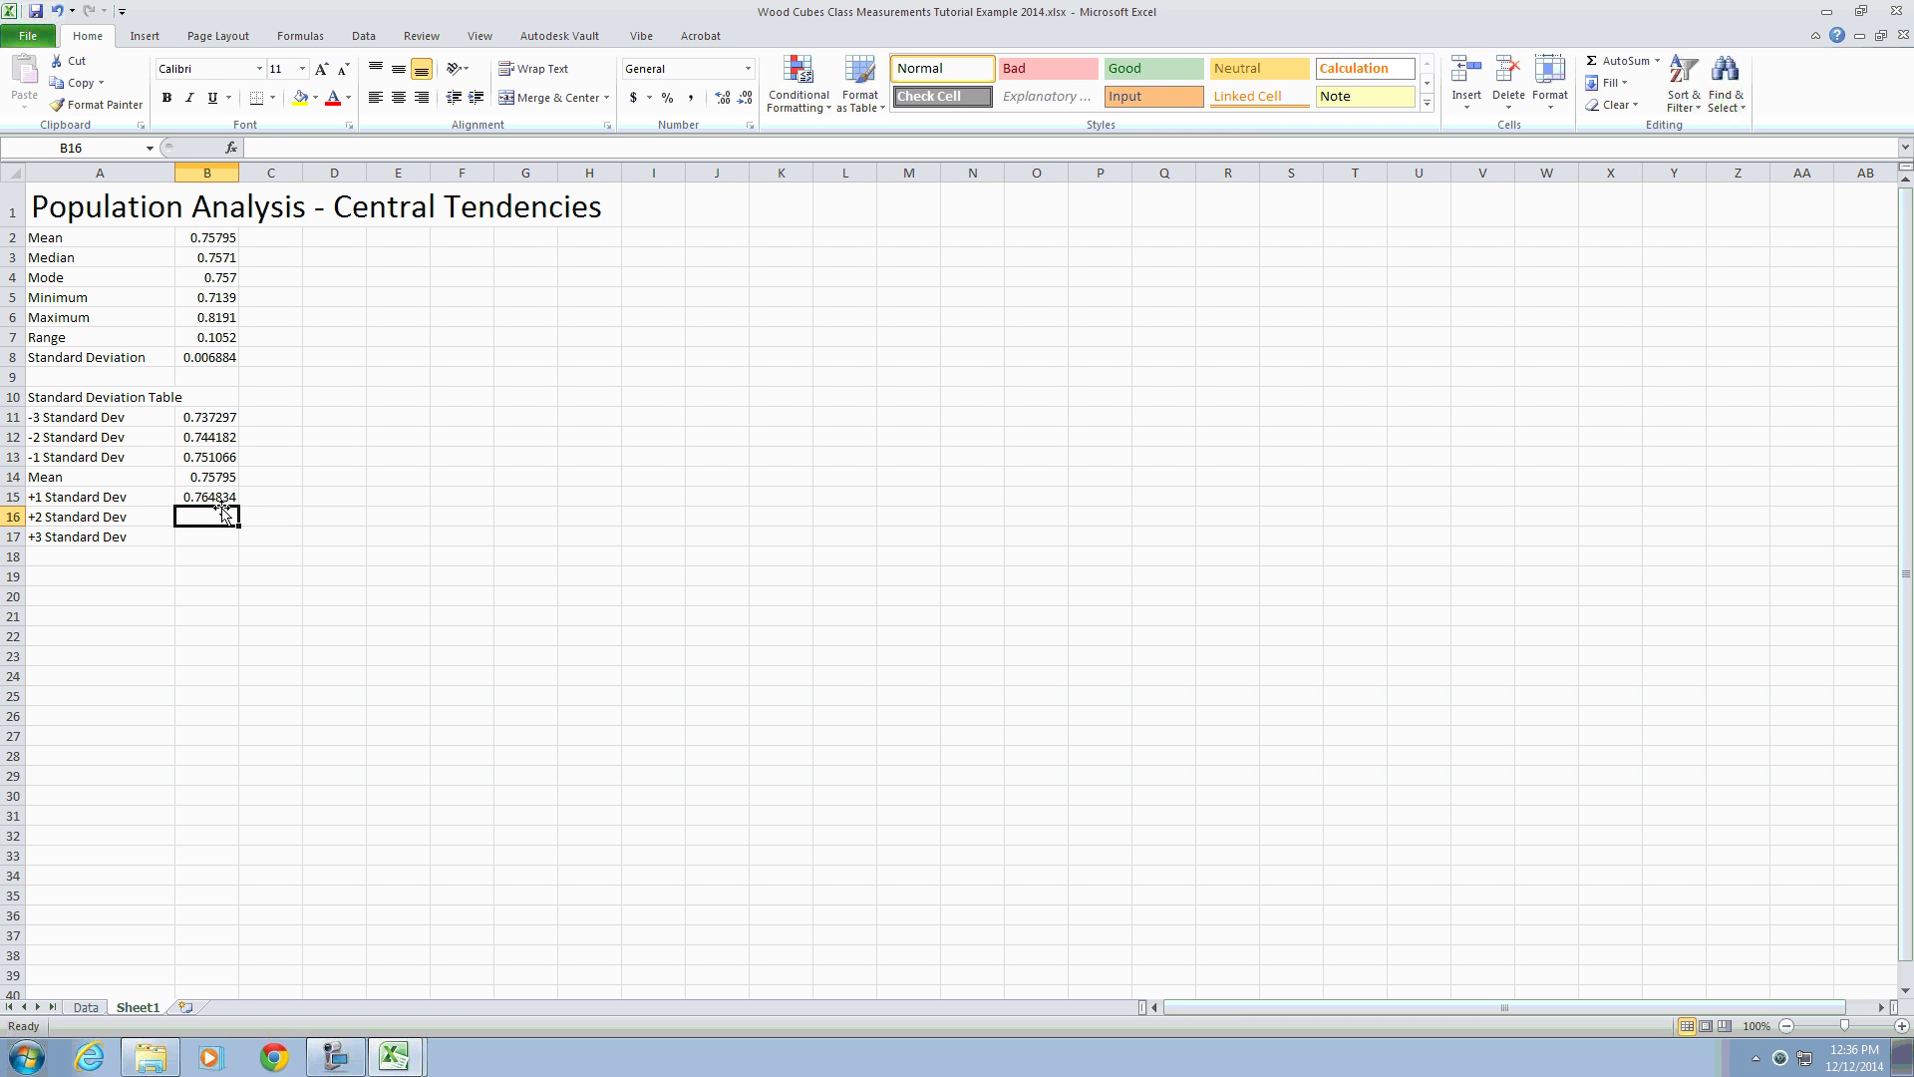
Step: Enter =B15+B8 in B16 and =B16+B8 in B17, giving 0.771719 and 0.778603
{"action": "type", "text": "="}
{"action": "left_click", "coordinate": [217, 495]}
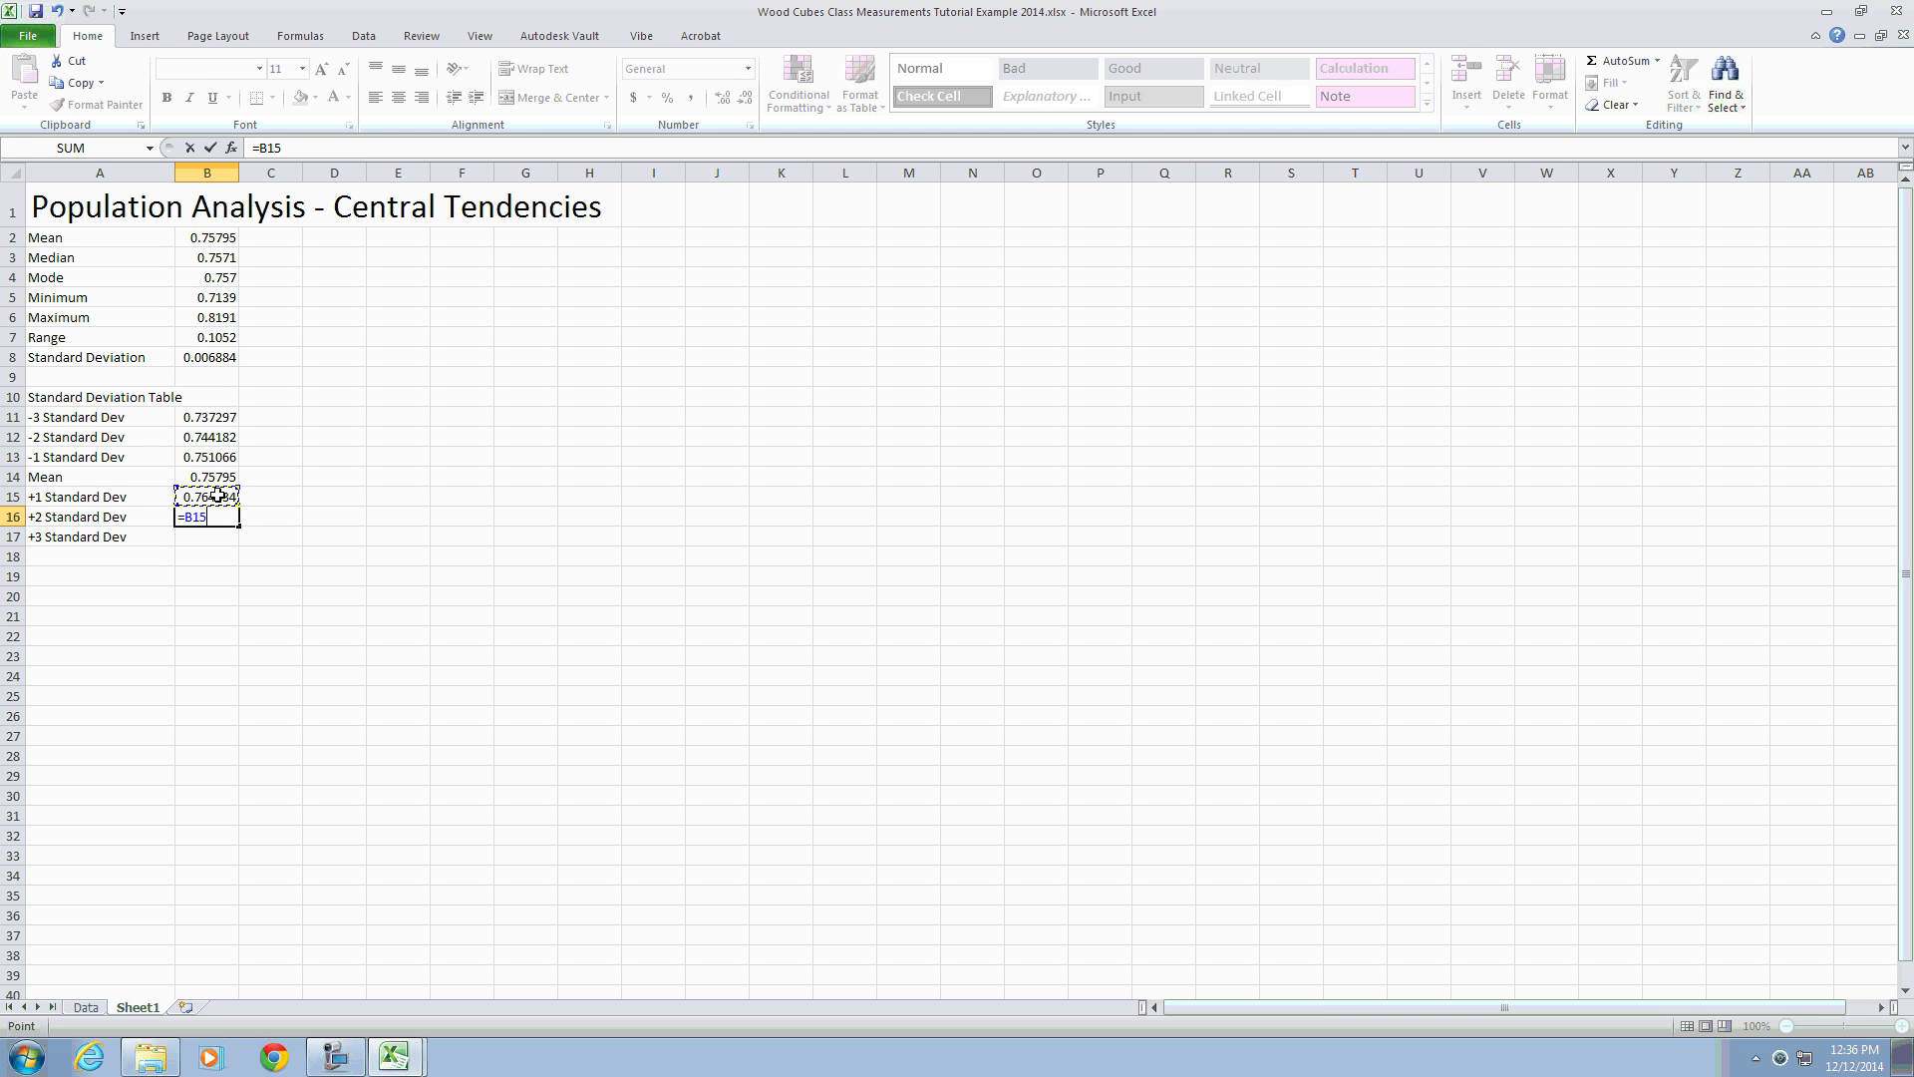
{"action": "type", "text": "+"}
{"action": "left_click", "coordinate": [226, 359]}
{"action": "key", "text": "Return"}
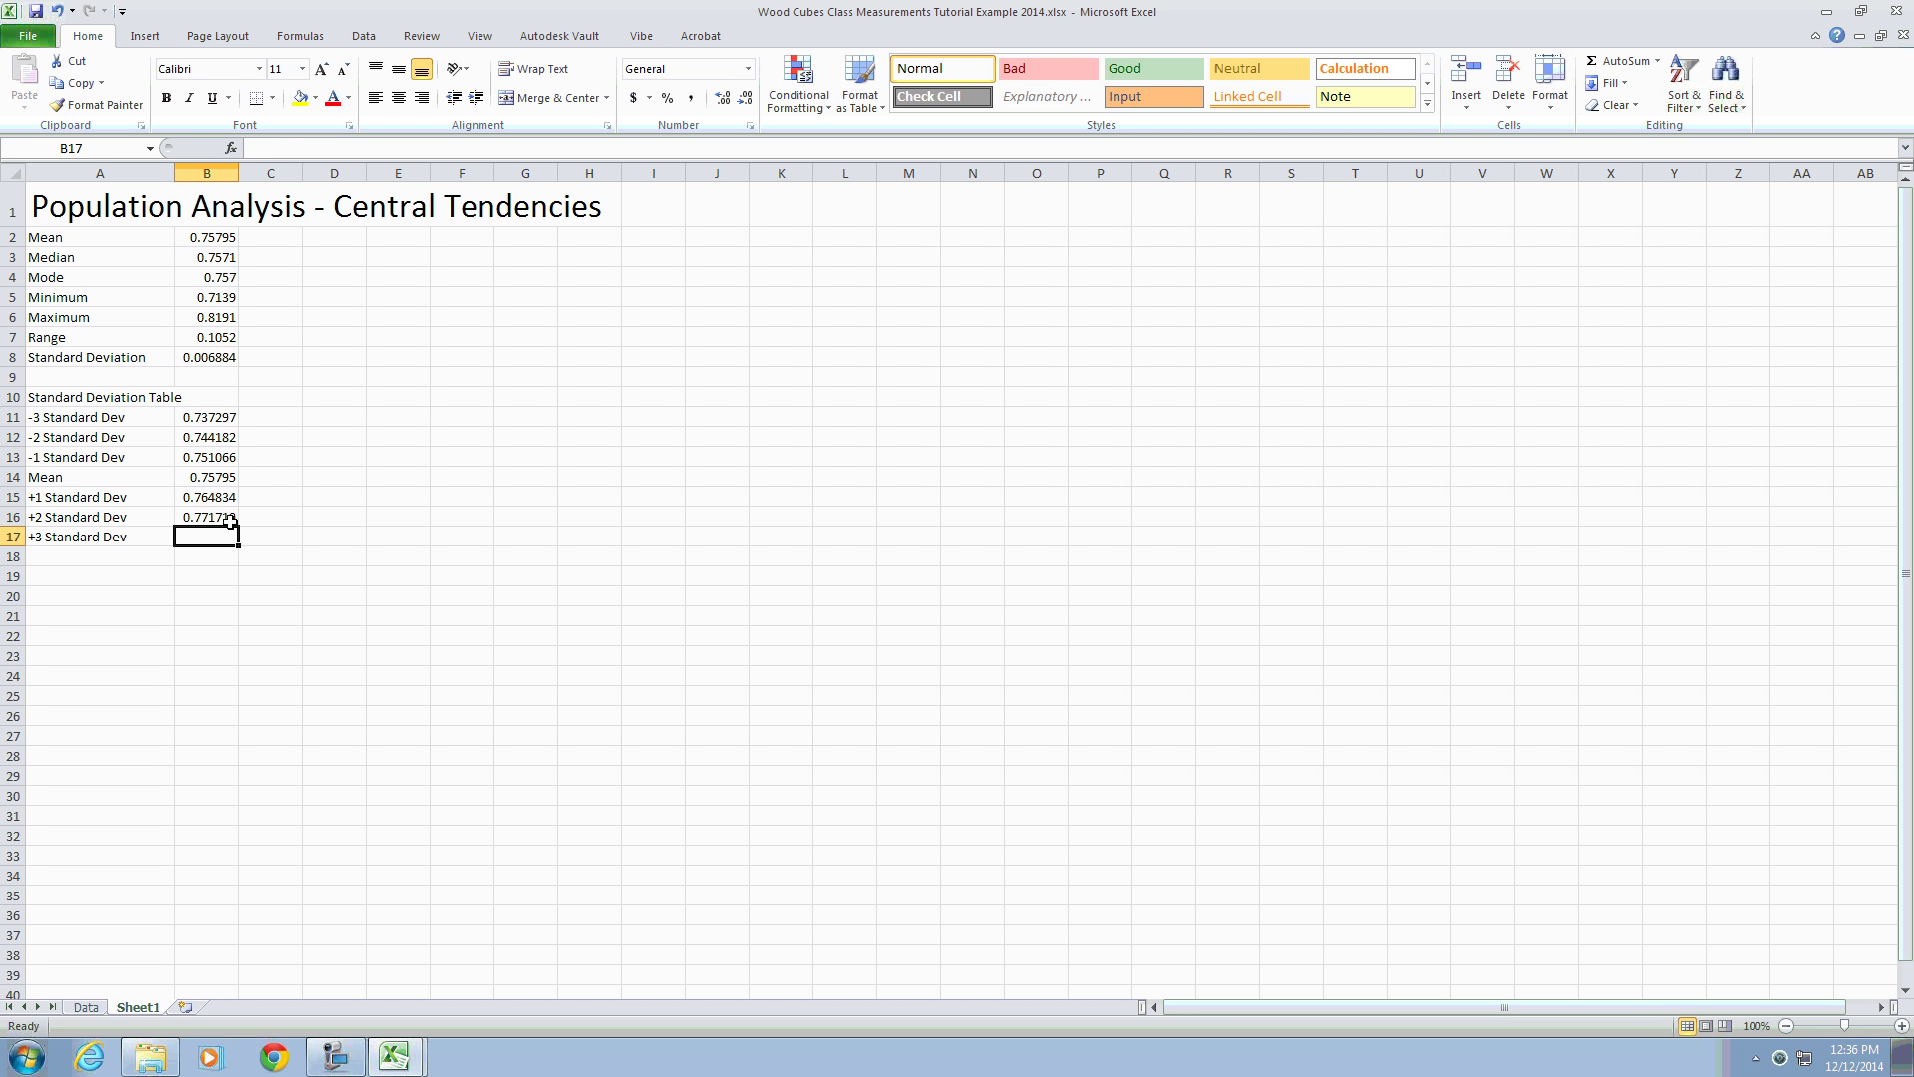
{"action": "type", "text": "="}
{"action": "left_click", "coordinate": [220, 517]}
{"action": "type", "text": "+"}
{"action": "left_click", "coordinate": [215, 359]}
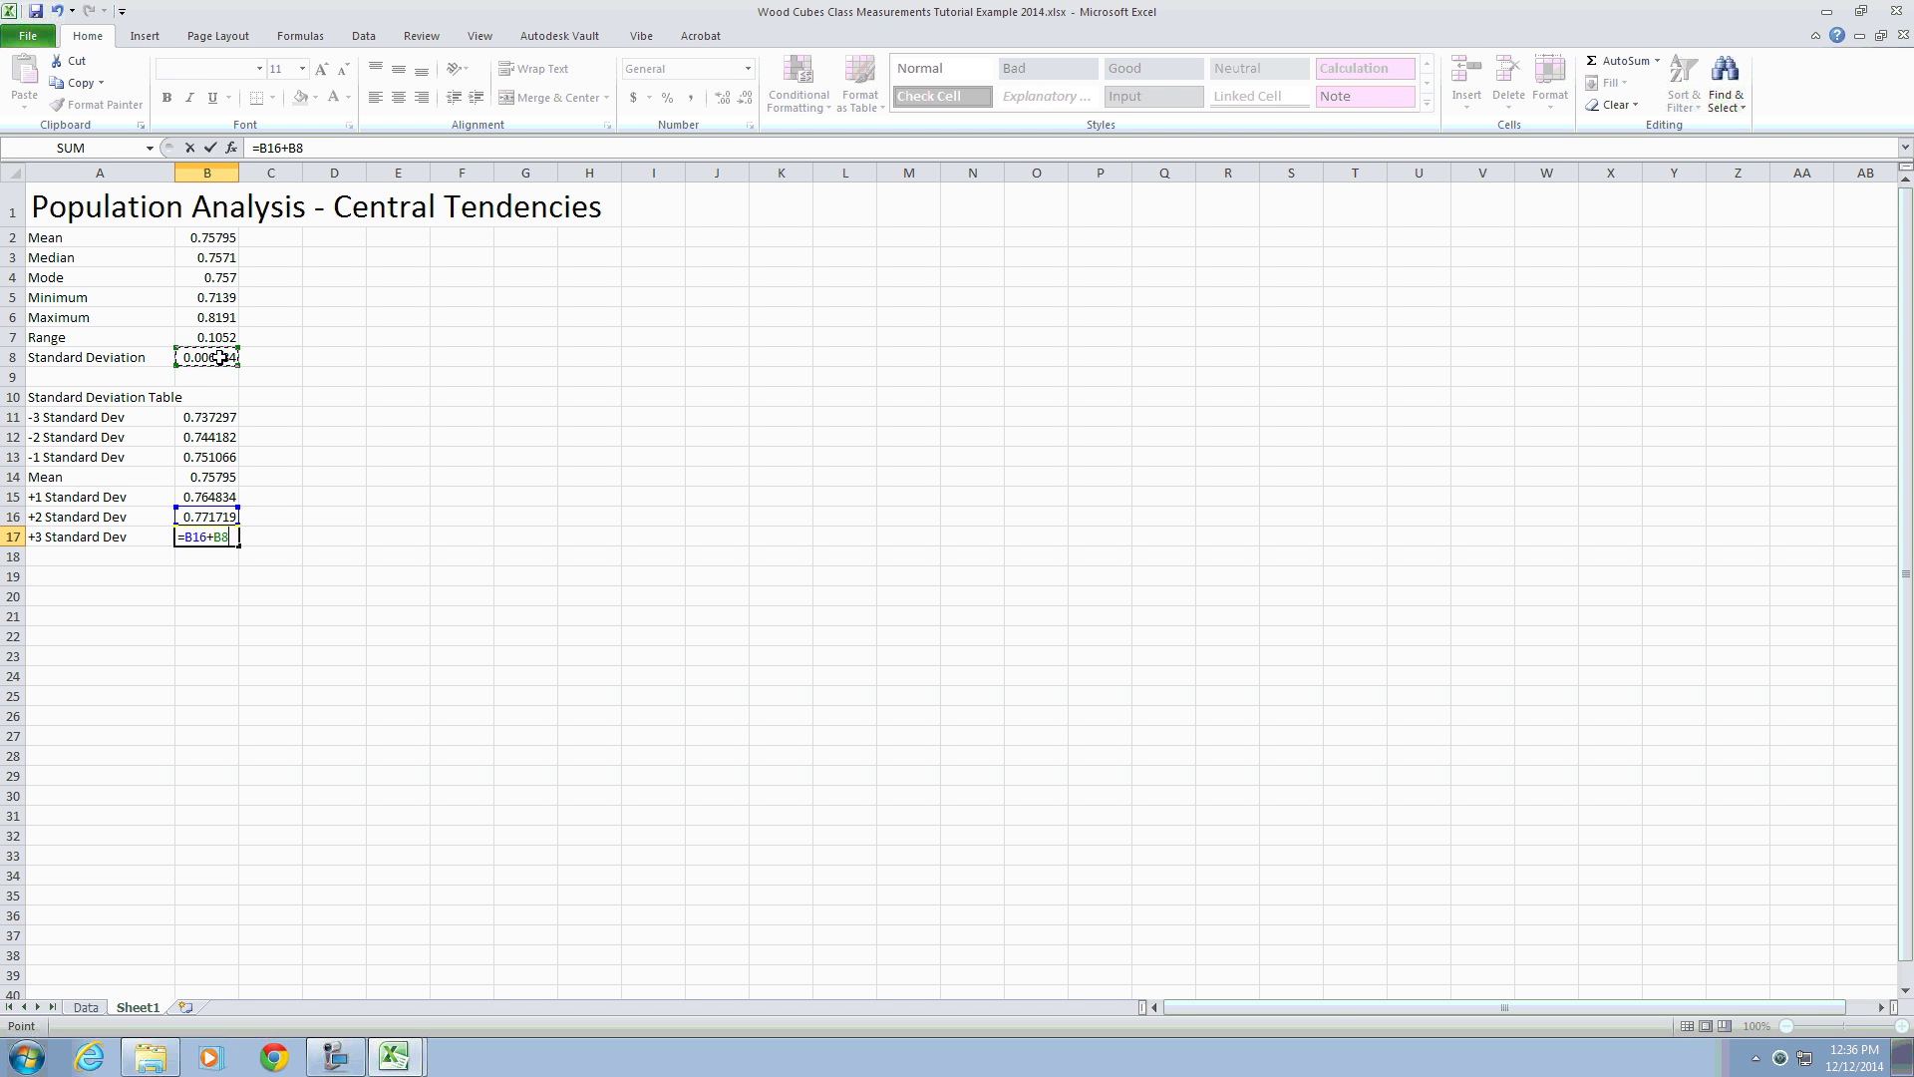
{"action": "key", "text": "Return"}
{"action": "left_click", "coordinate": [220, 539]}
{"action": "left_click", "coordinate": [221, 424]}
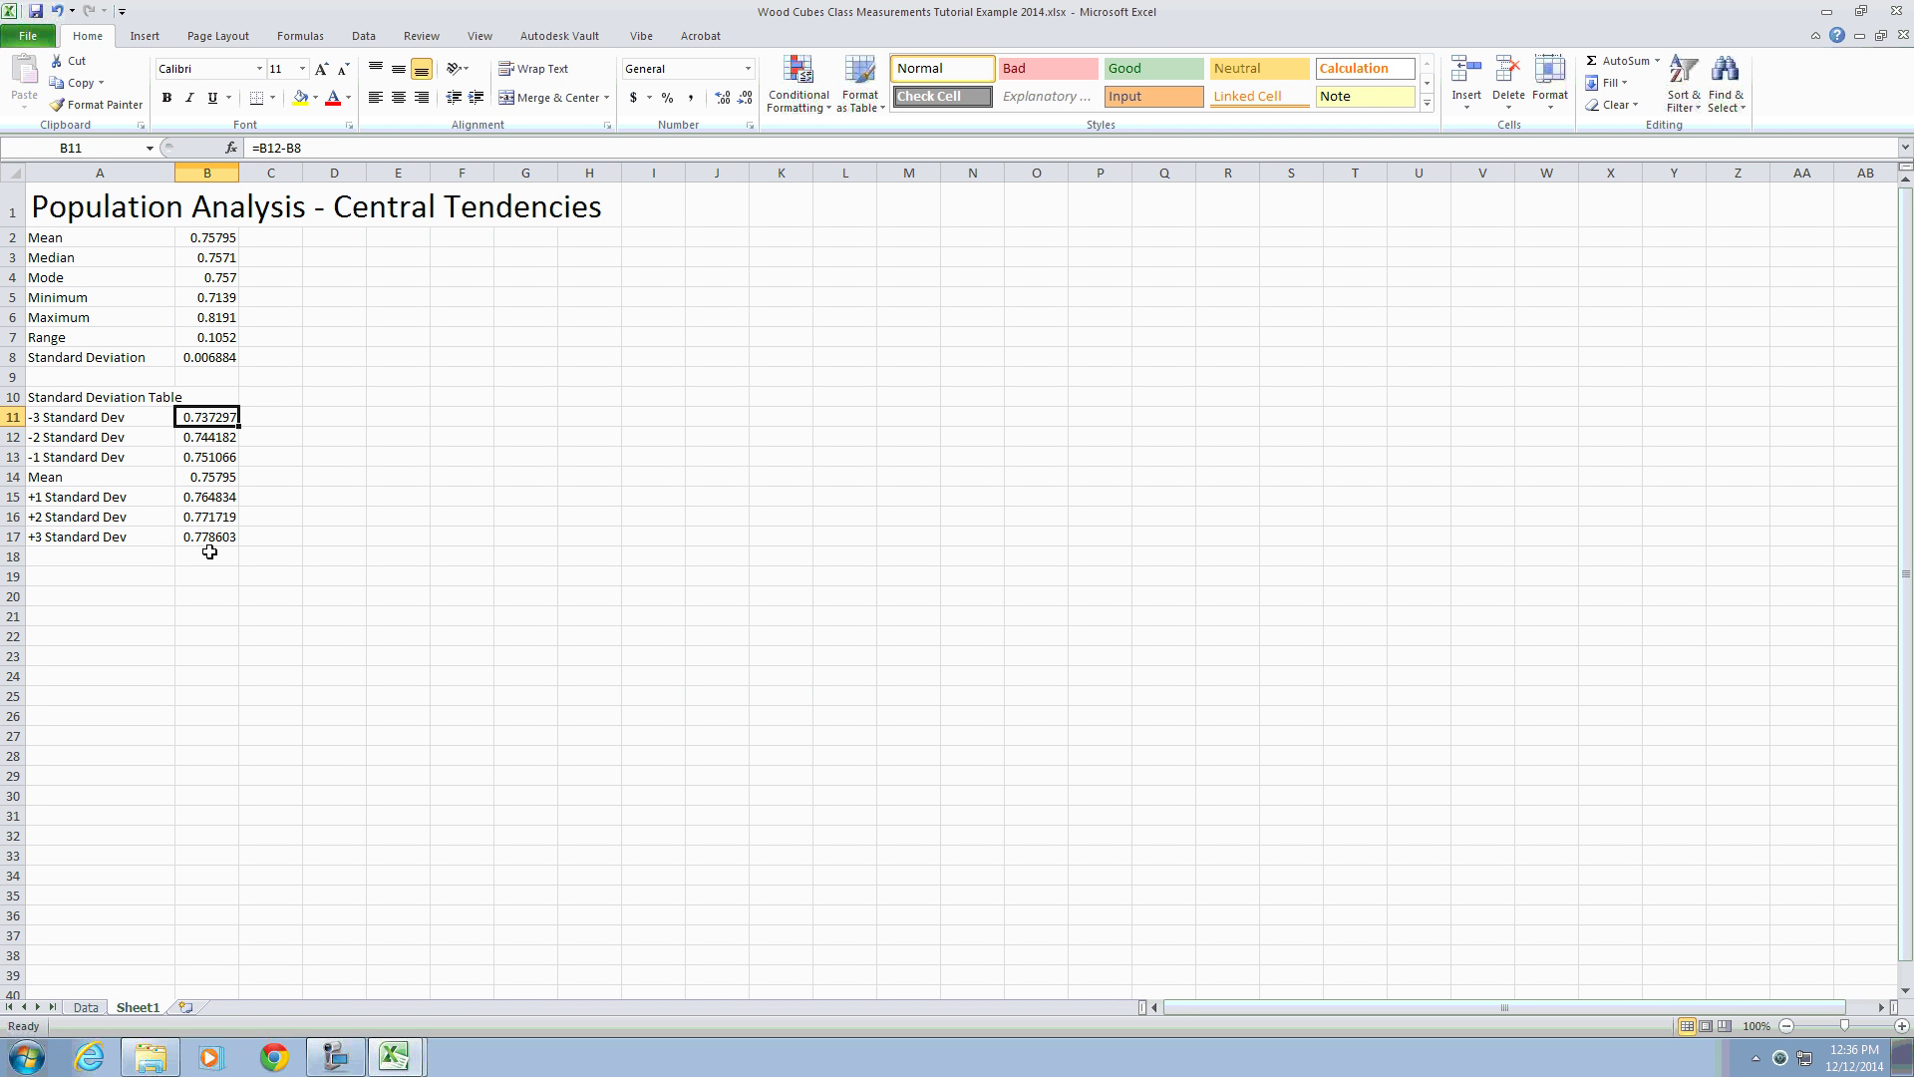
Step: Check the +2 and +3 Standard Dev formulas in B16 and B17
{"action": "left_click", "coordinate": [223, 519]}
{"action": "left_click", "coordinate": [221, 537]}
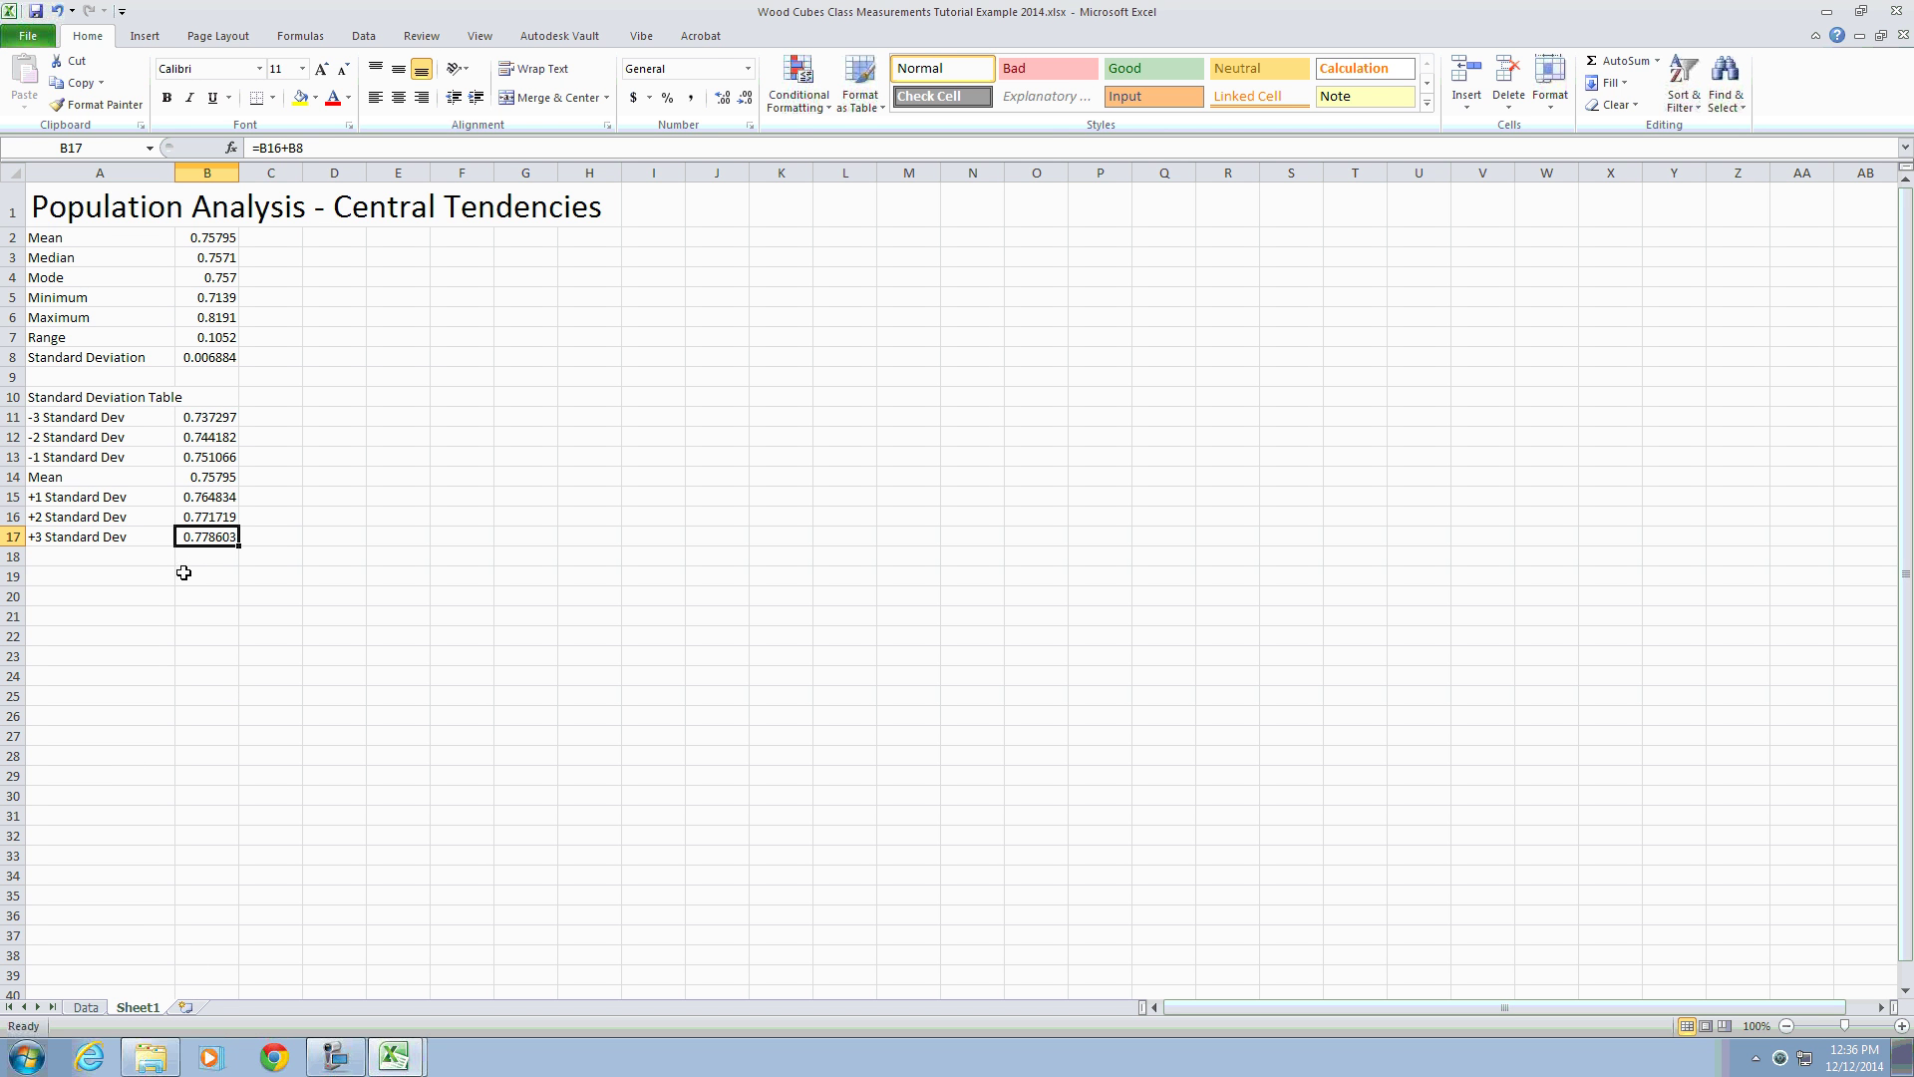
Step: Enable the Analysis ToolPak and Analysis ToolPak - VBA add-ins through Excel Options
{"action": "left_click", "coordinate": [362, 36]}
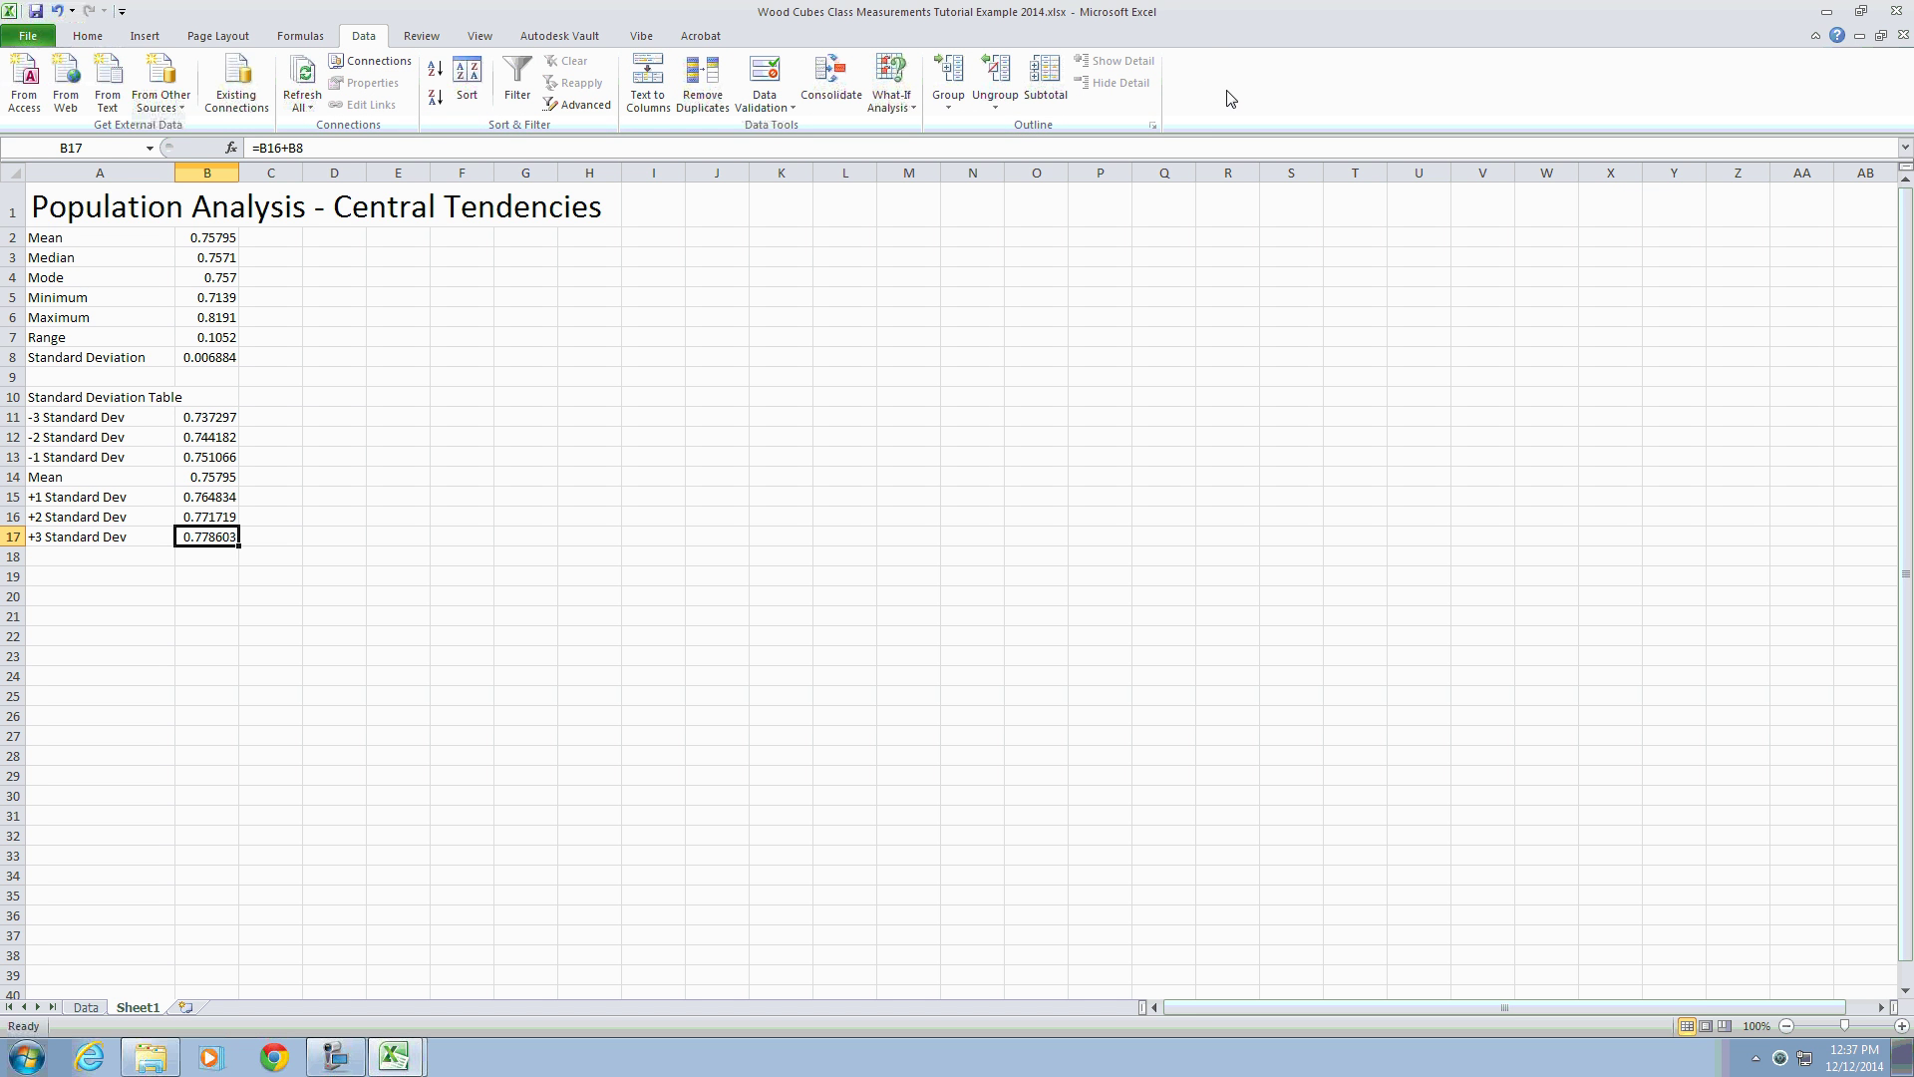
{"action": "left_click", "coordinate": [28, 36]}
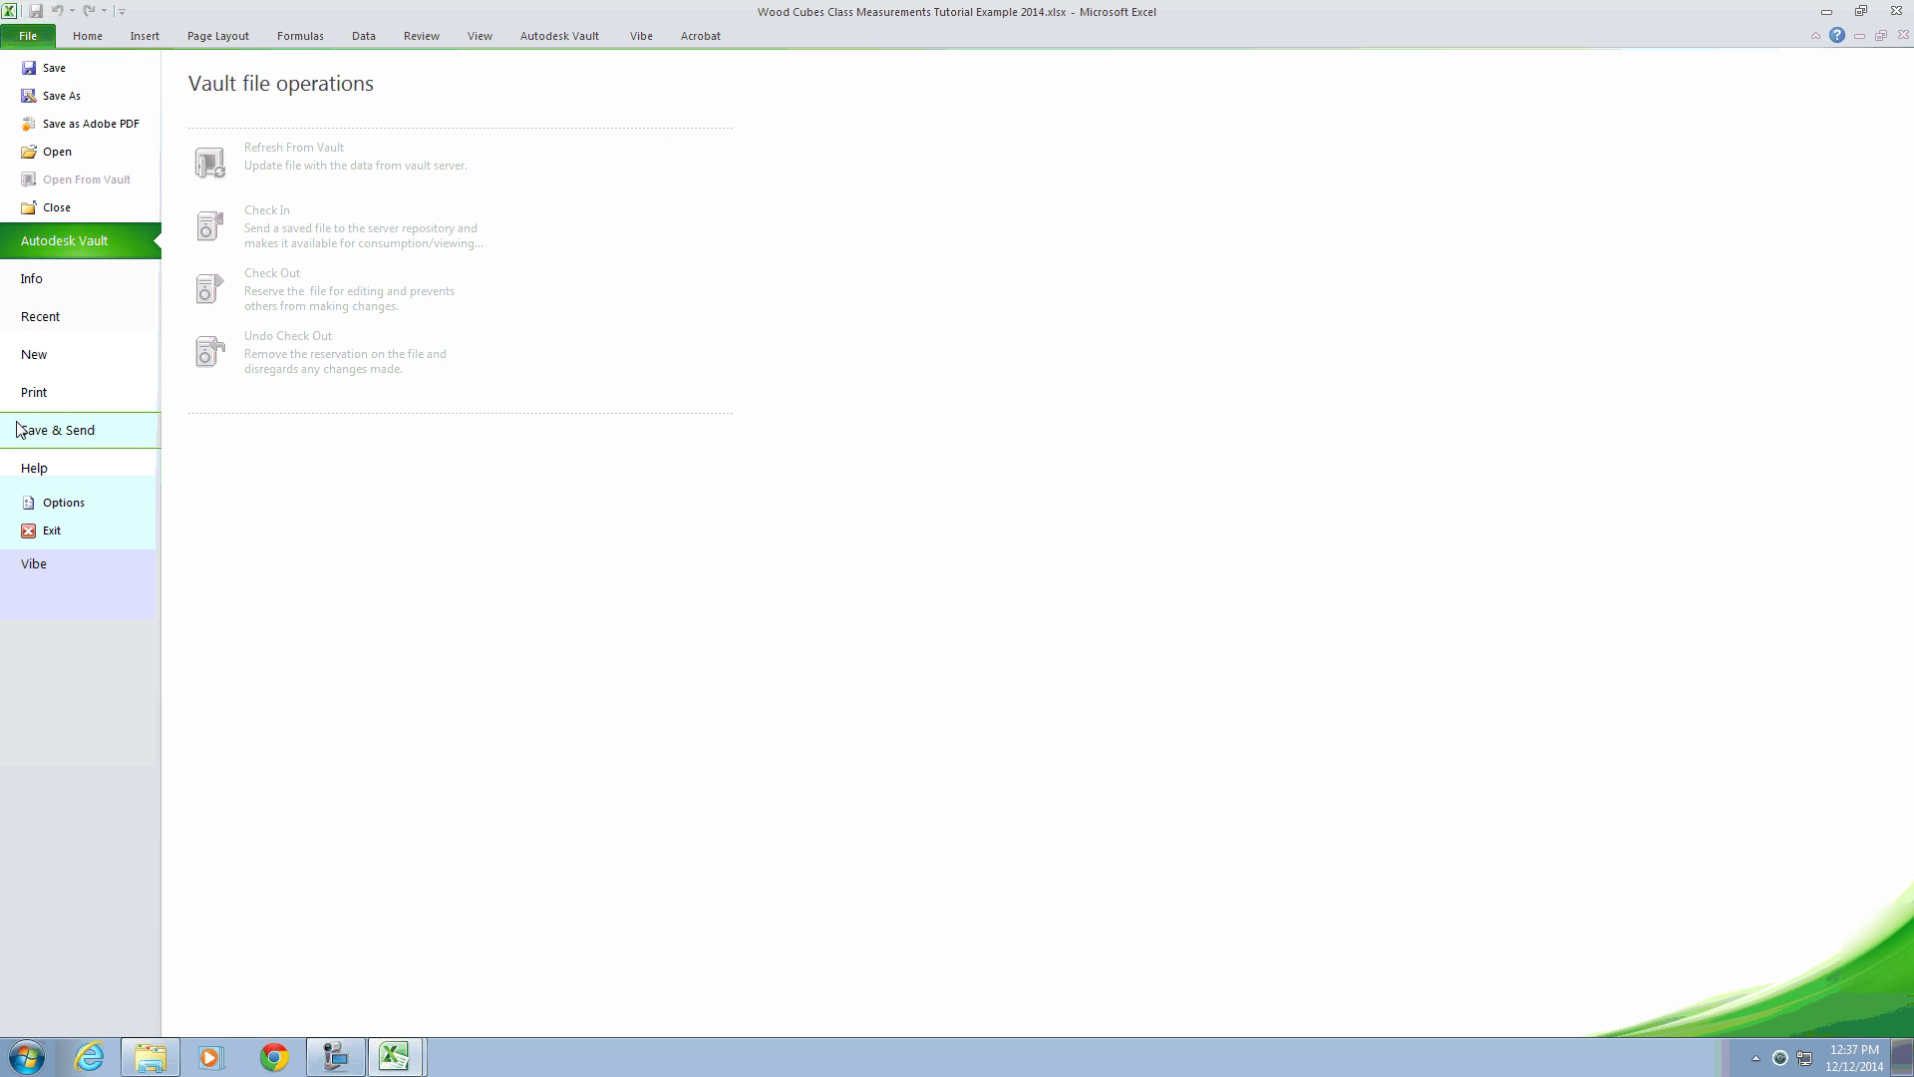
{"action": "left_click", "coordinate": [60, 502]}
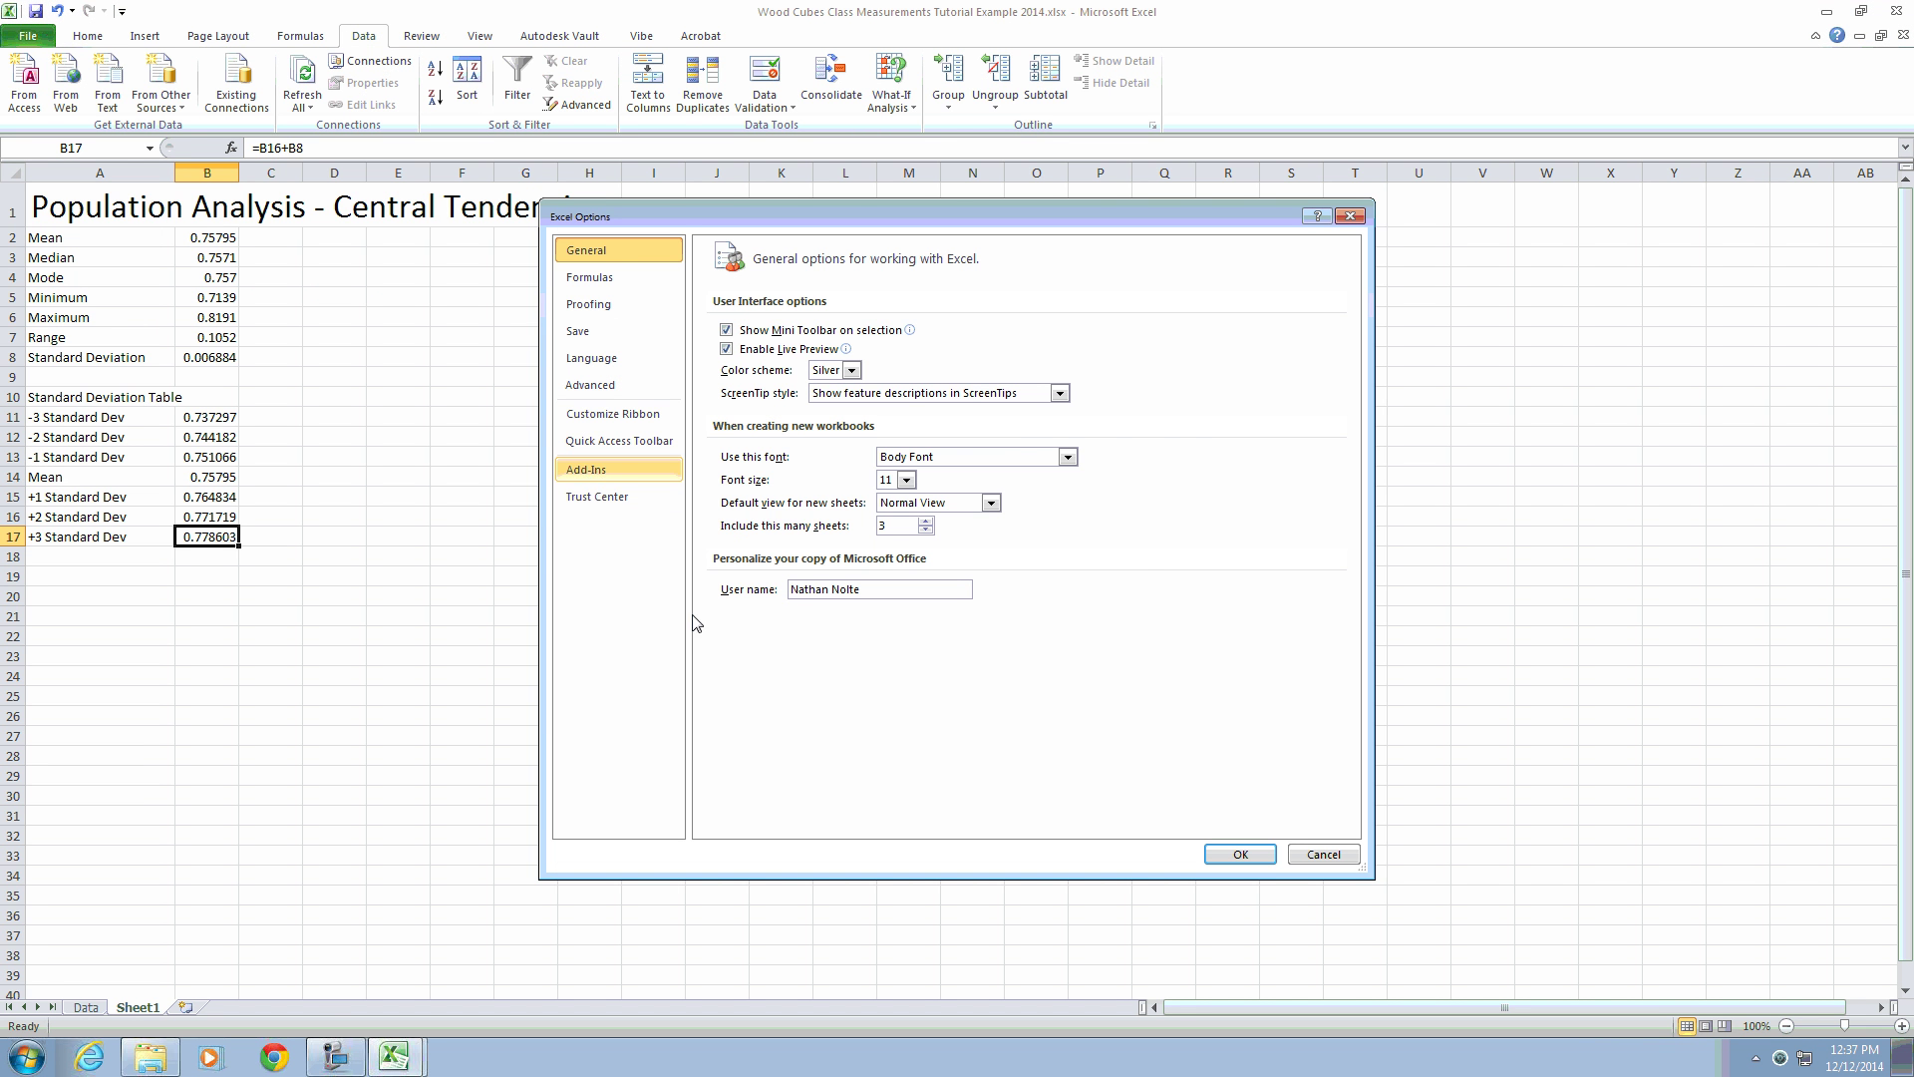
{"action": "left_click", "coordinate": [605, 470]}
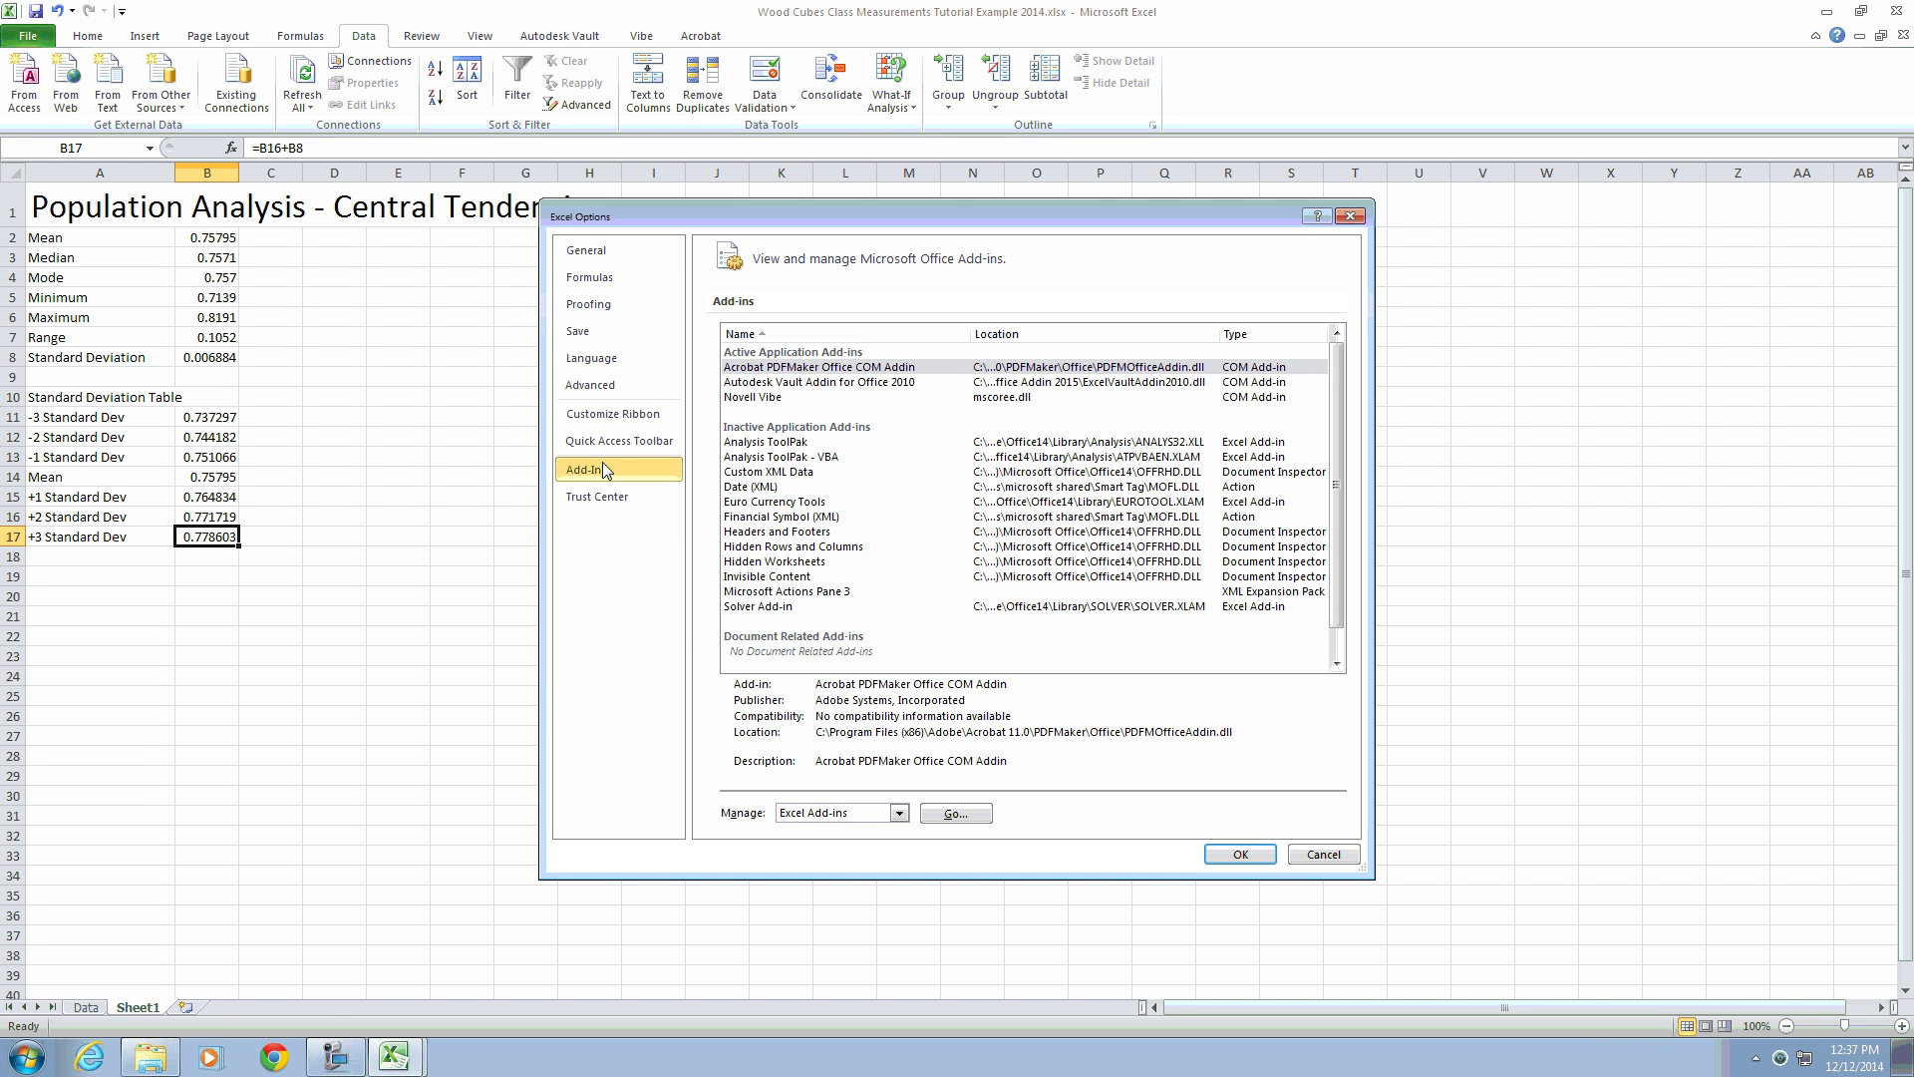
{"action": "left_click", "coordinate": [955, 812]}
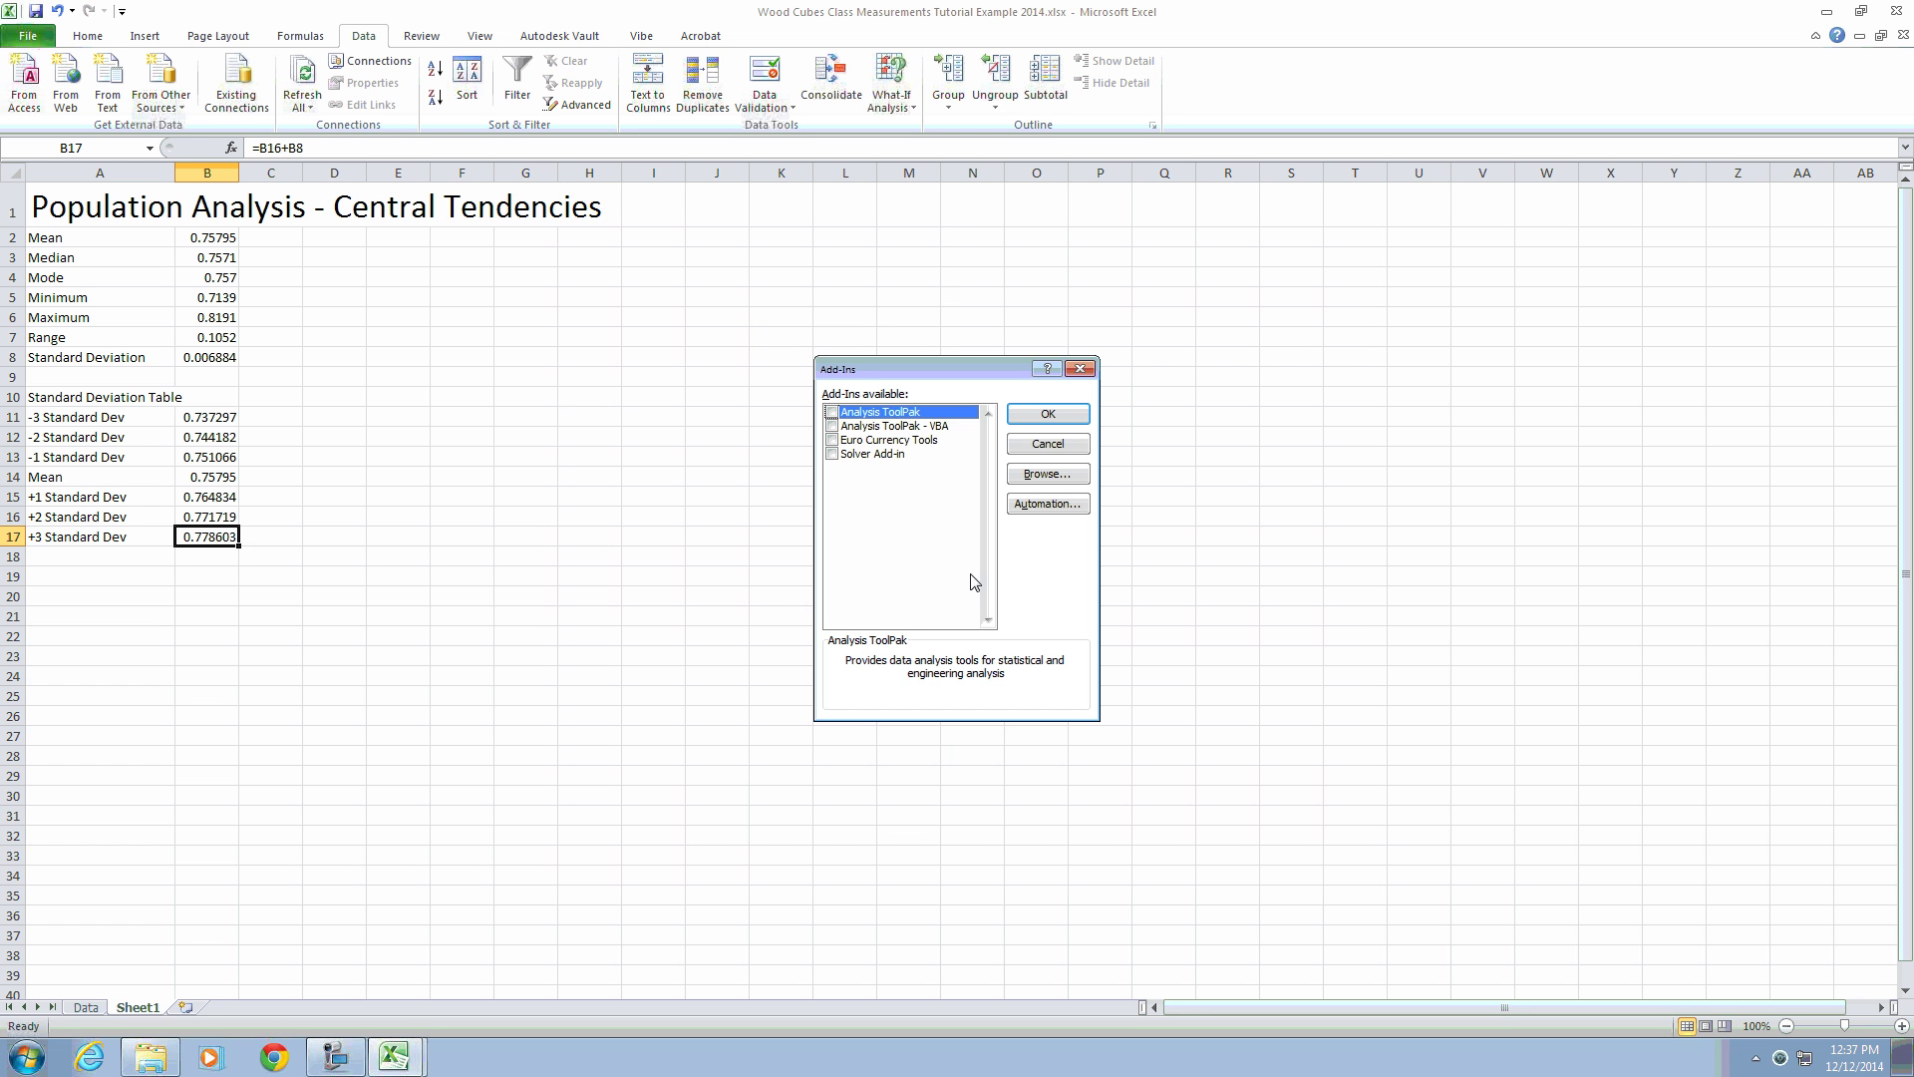
{"action": "left_click", "coordinate": [832, 412]}
{"action": "left_click", "coordinate": [833, 426]}
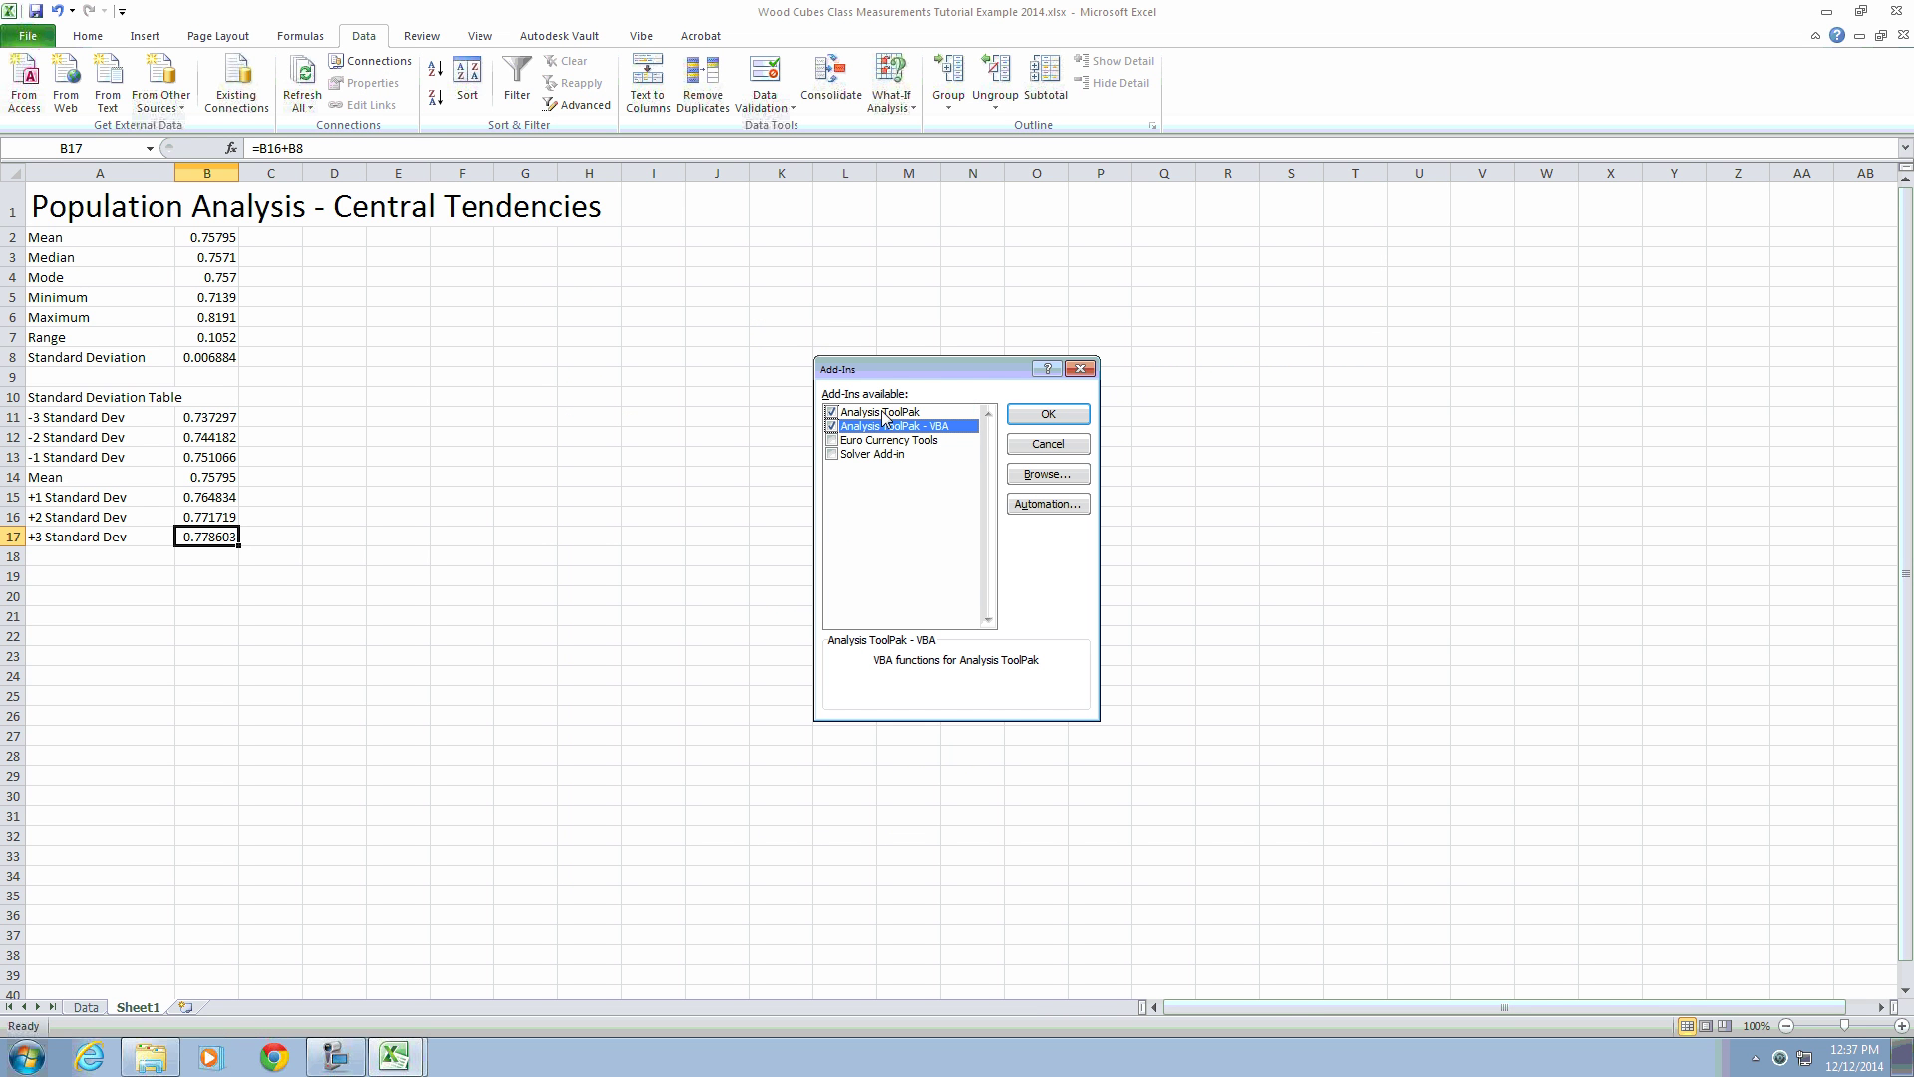
{"action": "left_click", "coordinate": [1026, 428]}
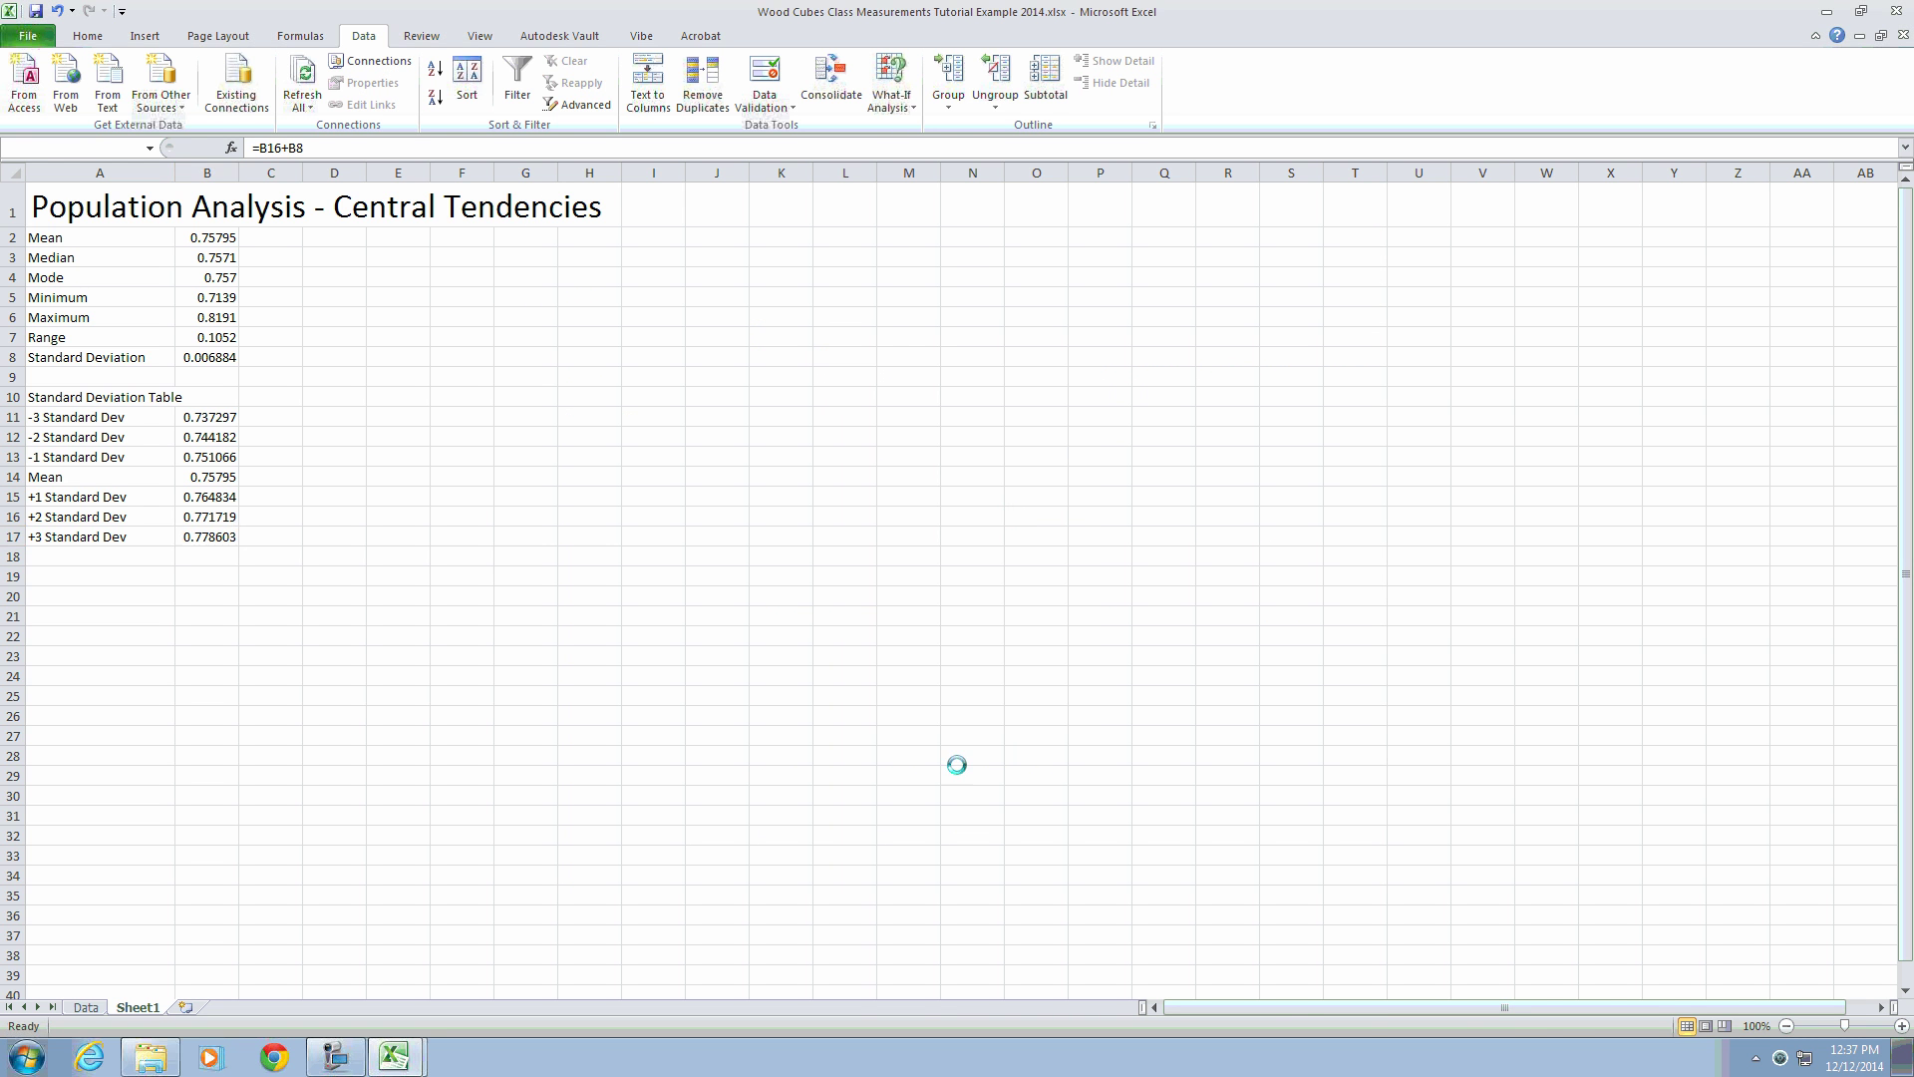
Step: Generate 1 variable of Normal random numbers with standard deviation .006884 onto new sheet 'Random Numbers'
{"action": "left_click", "coordinate": [1203, 69]}
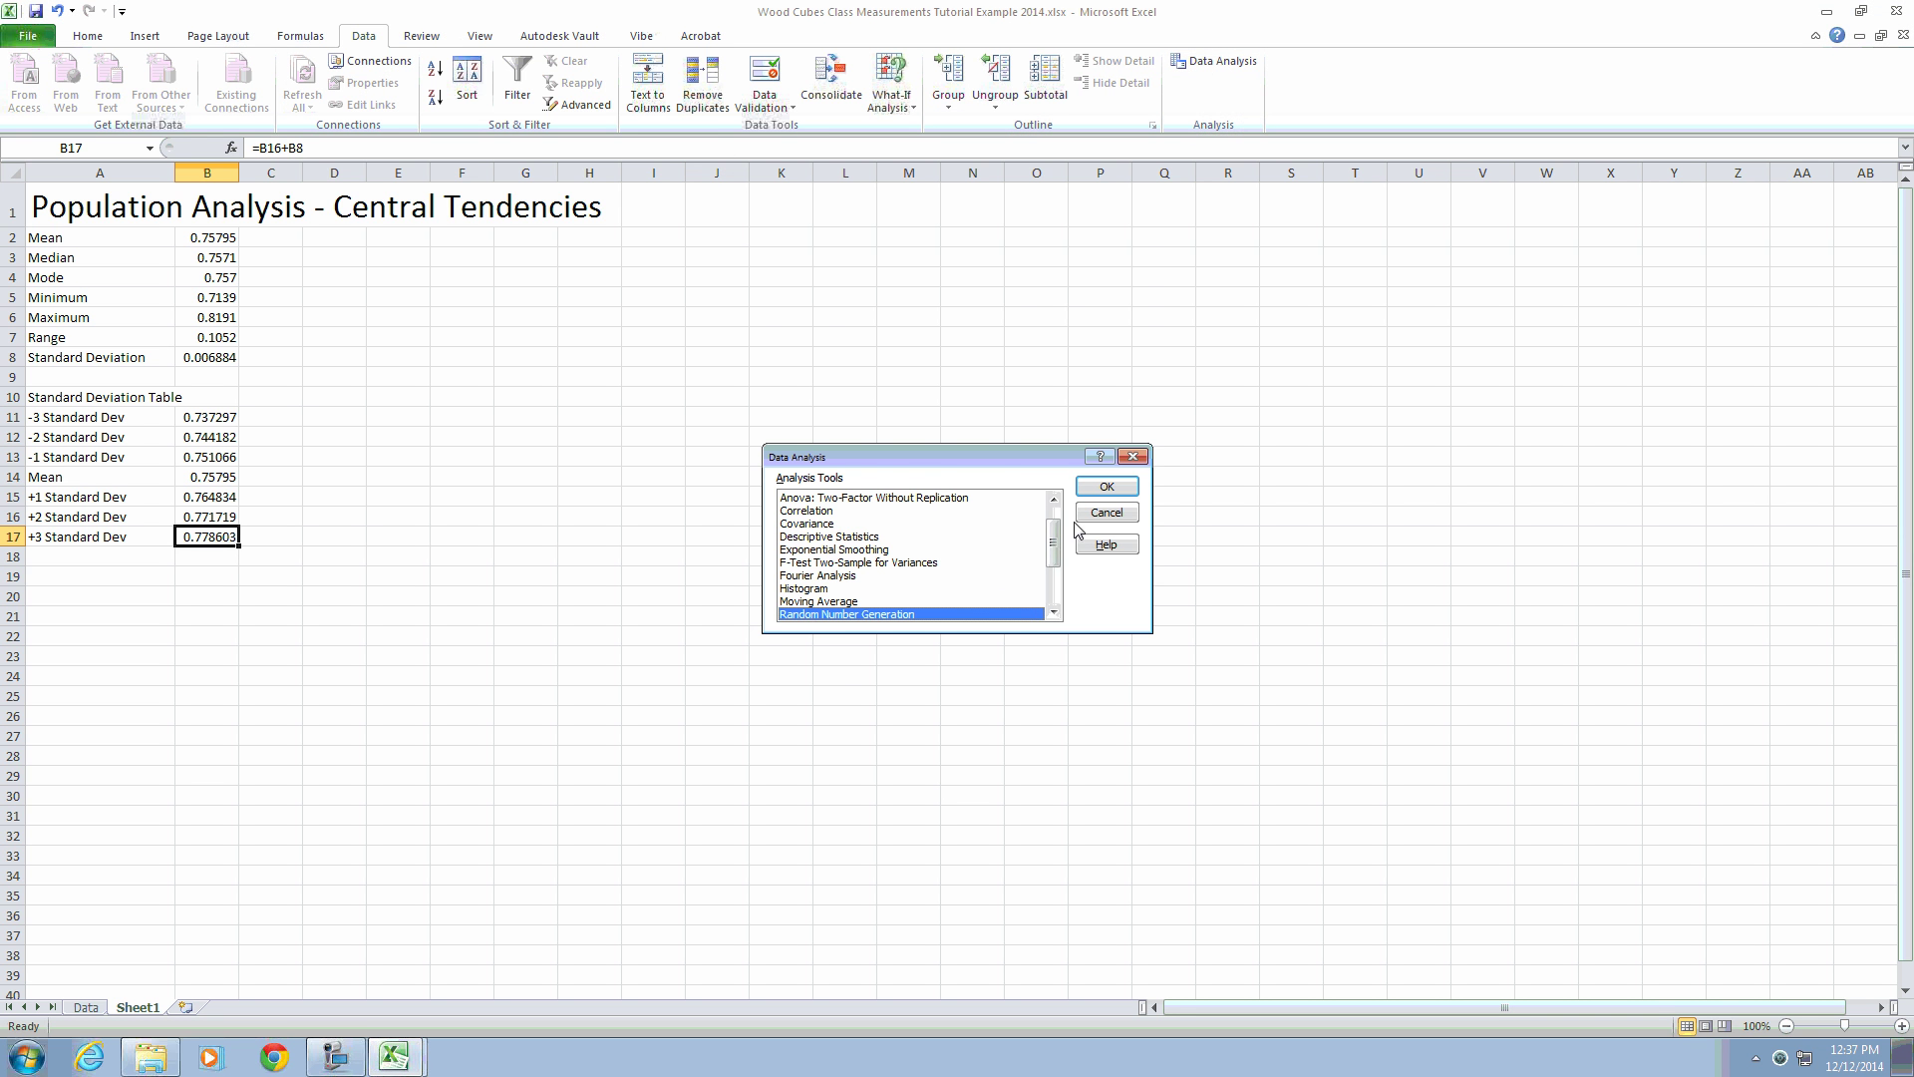
{"action": "left_click", "coordinate": [1107, 487]}
{"action": "left_click", "coordinate": [1017, 472]}
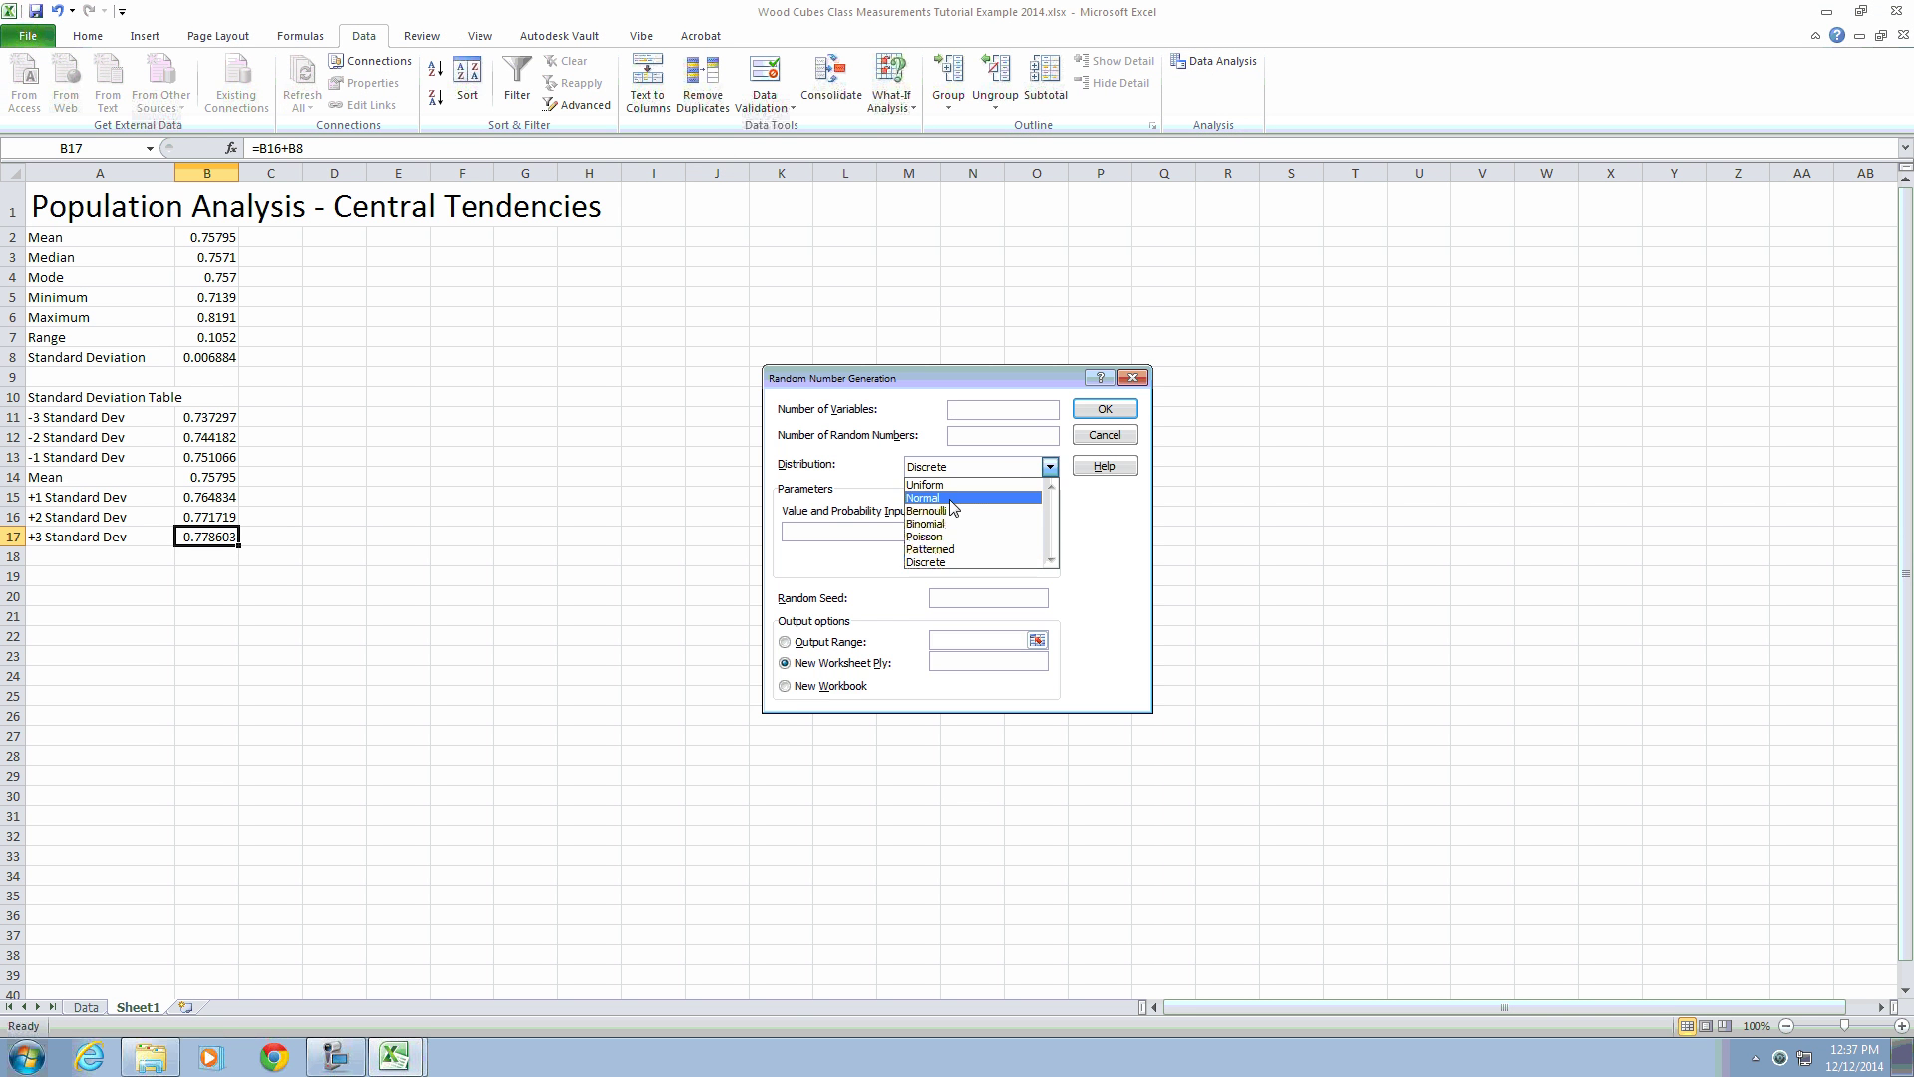
{"action": "left_click", "coordinate": [947, 498]}
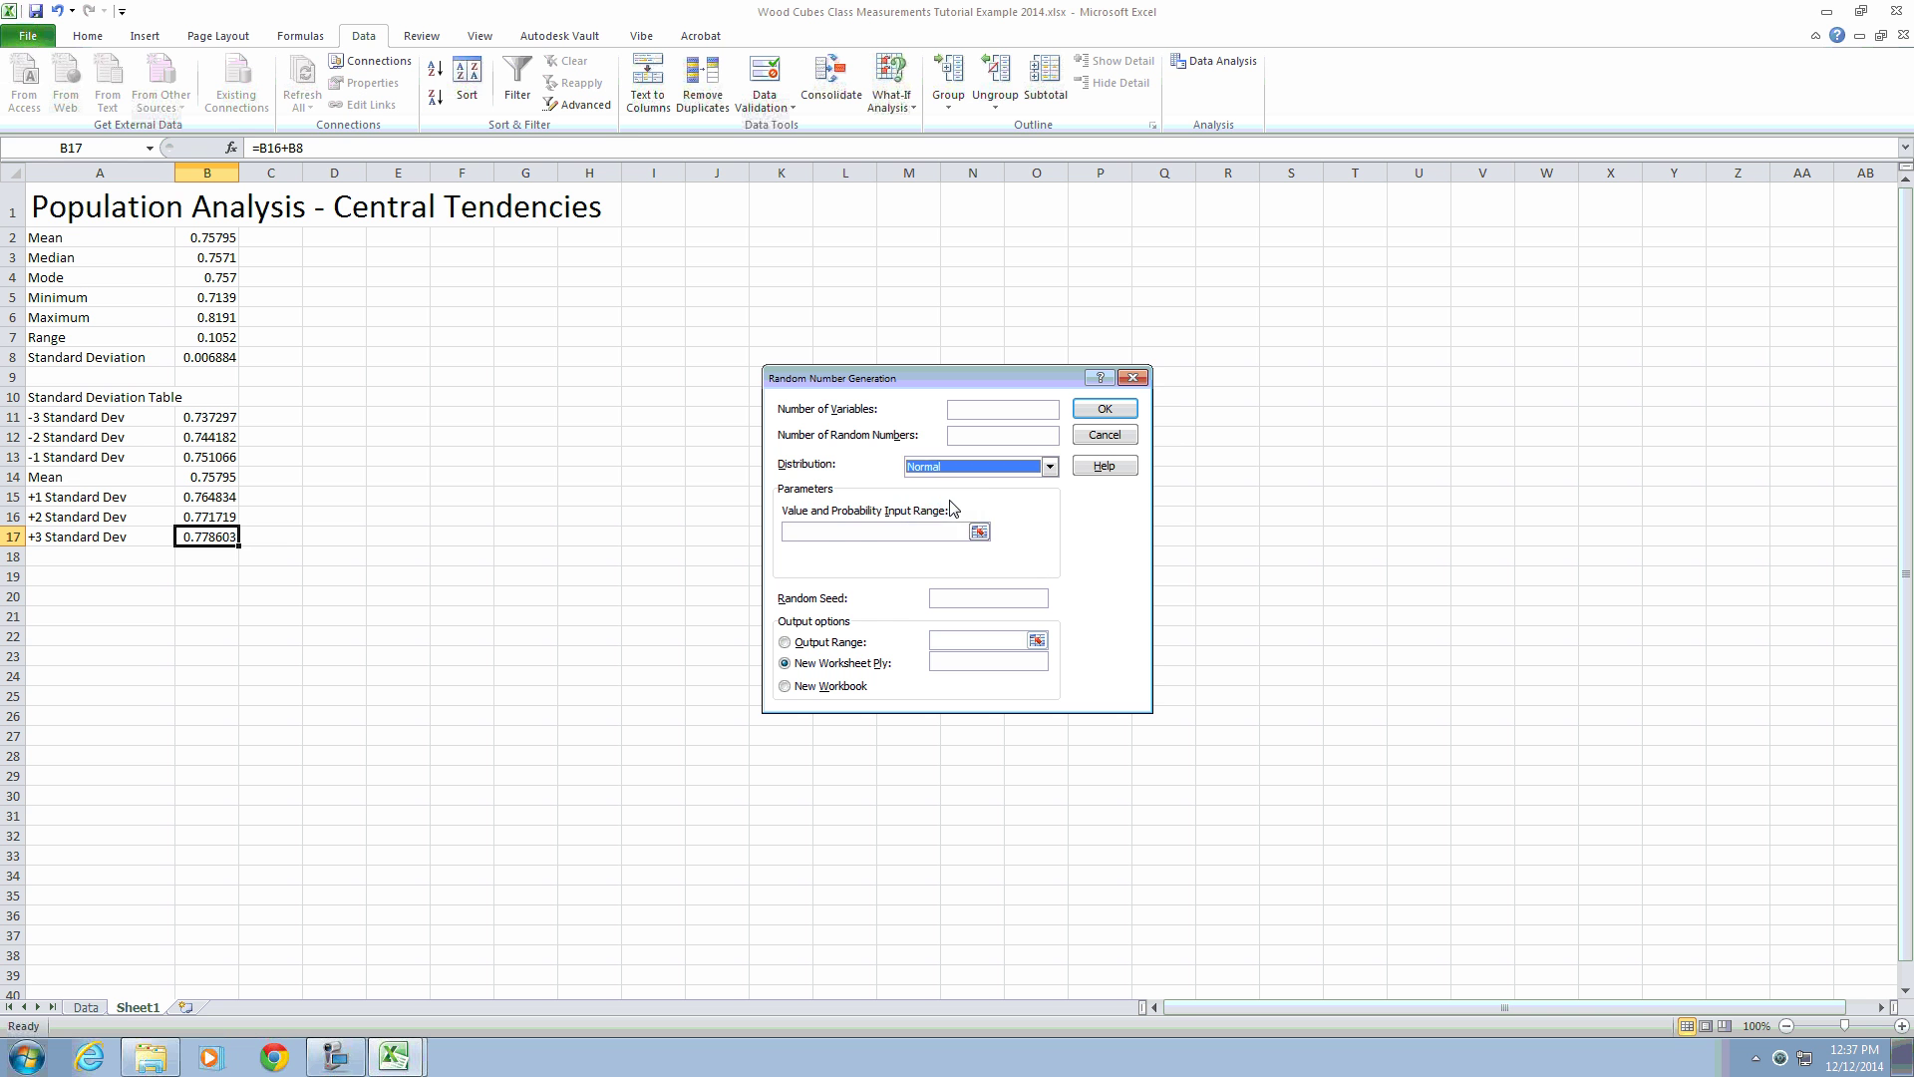
{"action": "left_click", "coordinate": [960, 409]}
{"action": "type", "text": "1"}
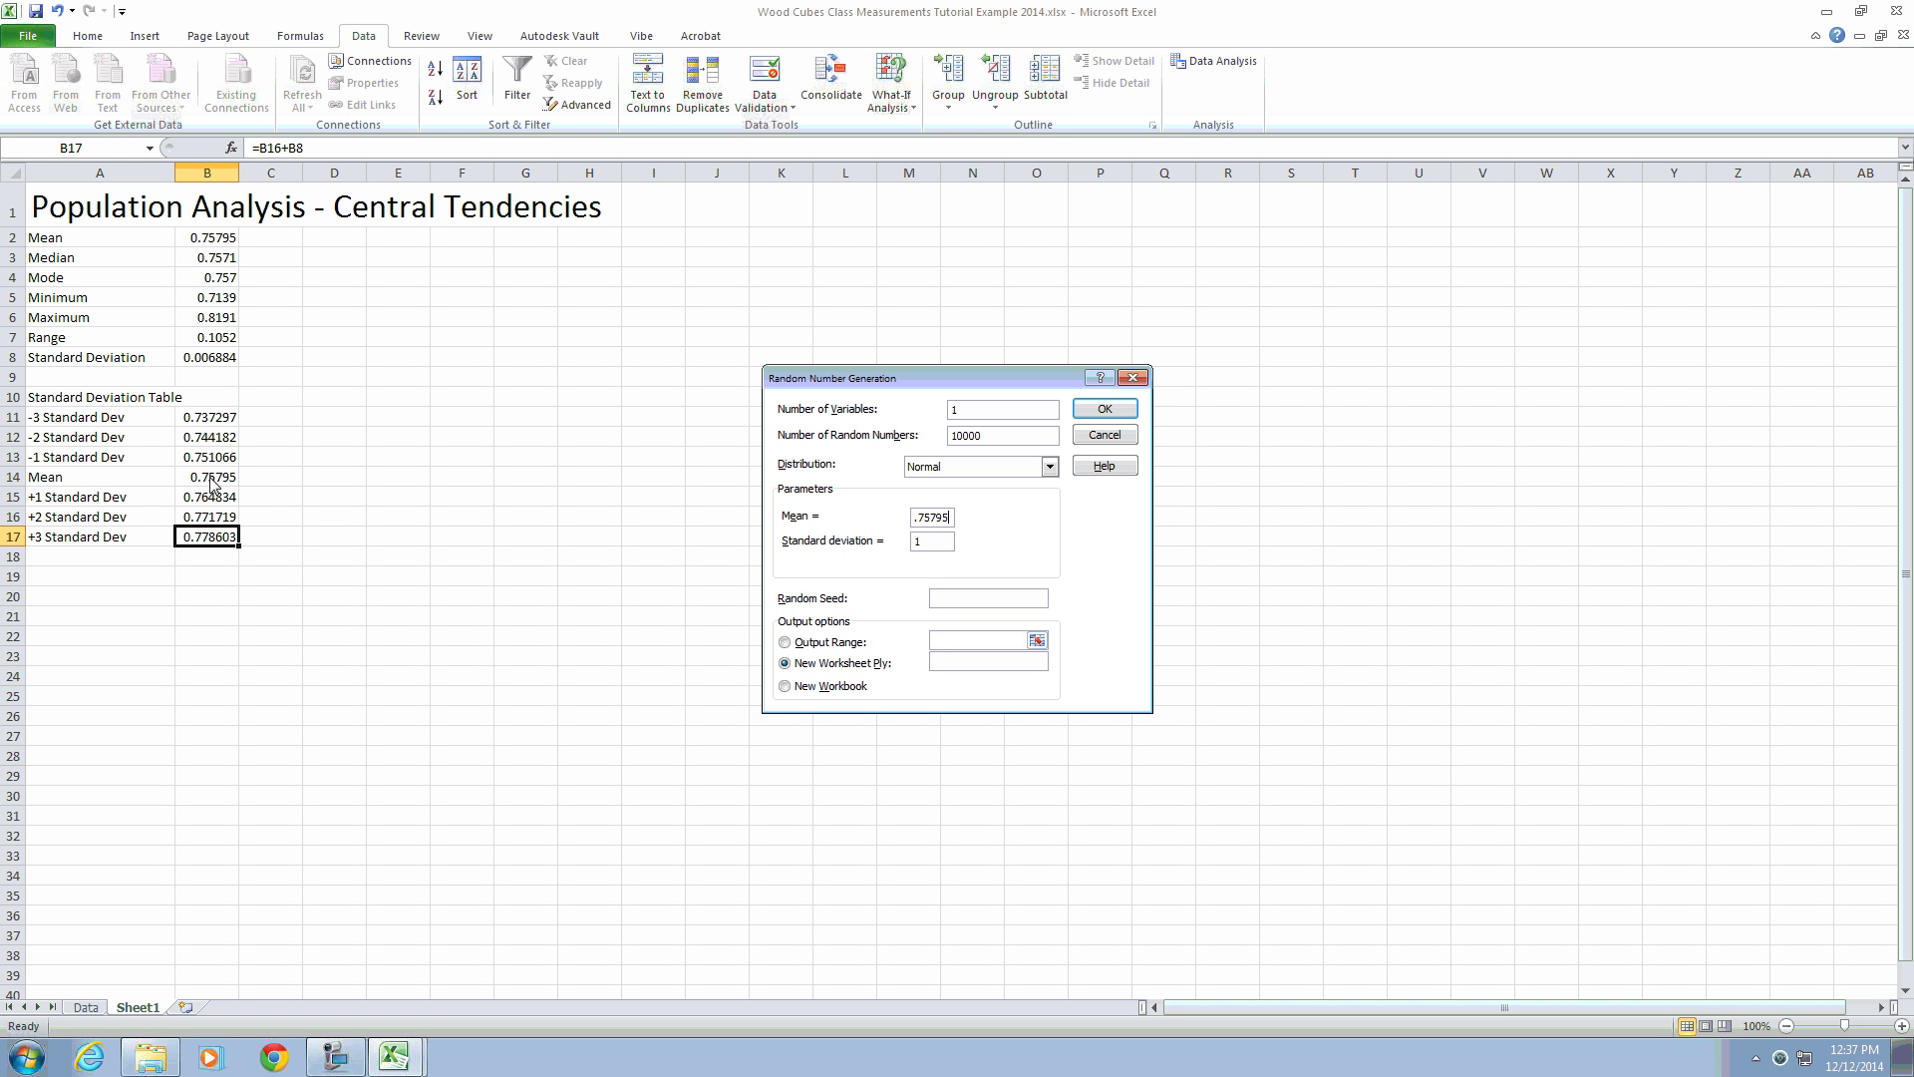
{"action": "double_click", "coordinate": [927, 544]}
{"action": "type", "text": ".006884"}
{"action": "key", "text": "BackSpace"}
{"action": "left_click", "coordinate": [1102, 405]}
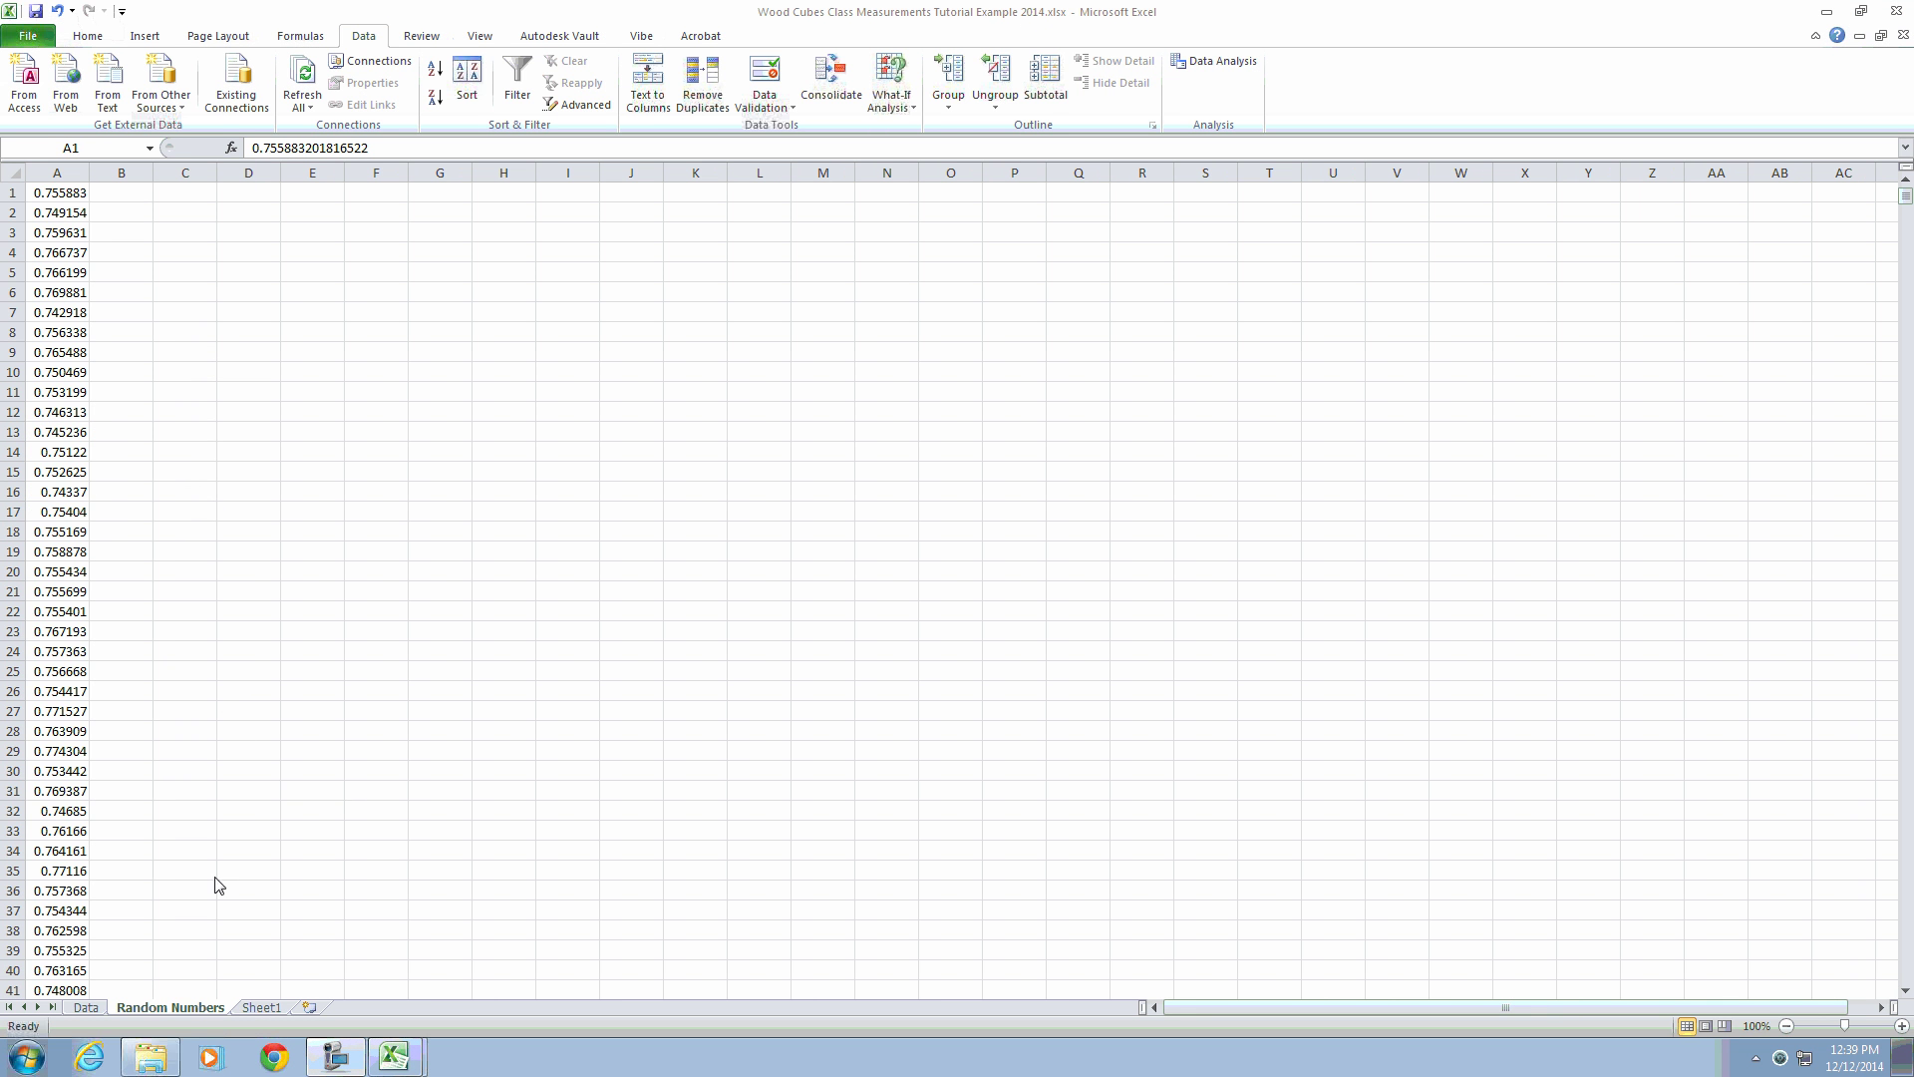
Step: Confirm the random values in column A run to row 10000, then return to the Data sheet
{"action": "left_click", "coordinate": [48, 195]}
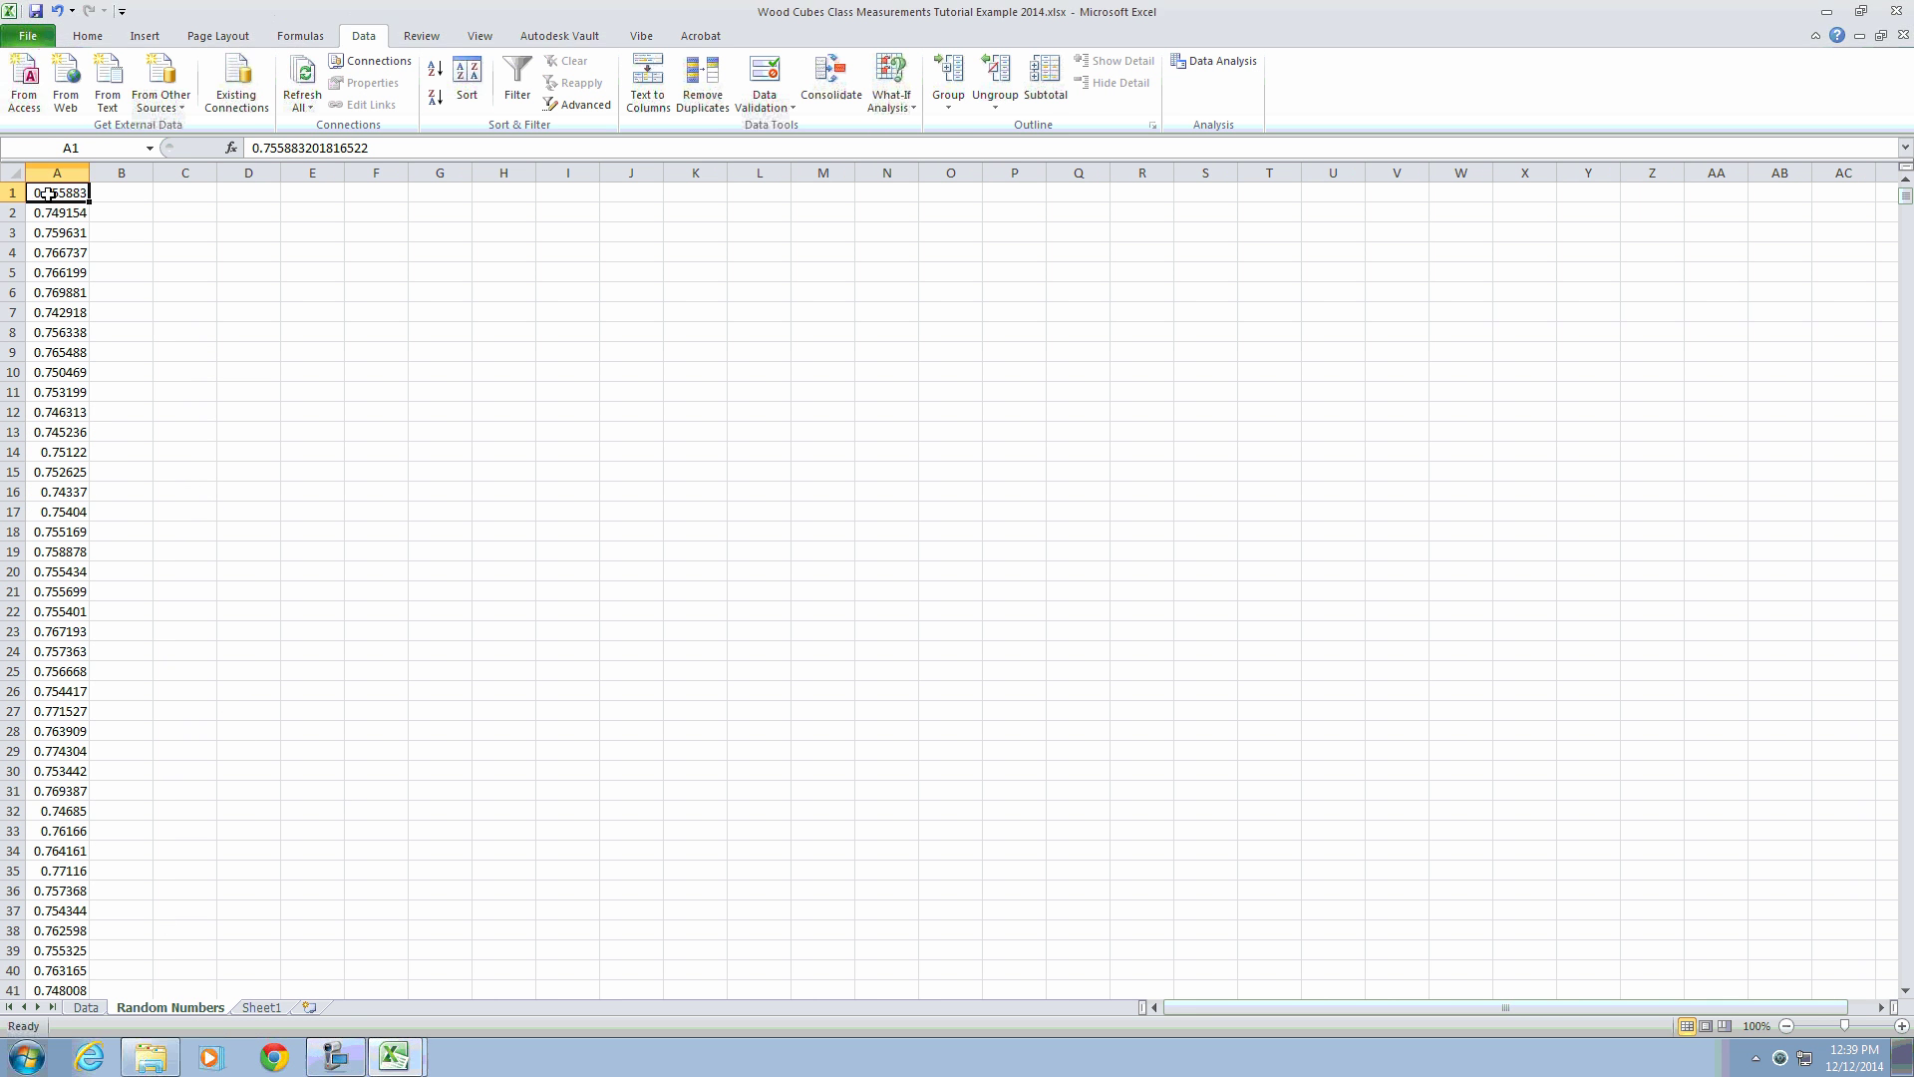
{"action": "key", "text": "ctrl+Down"}
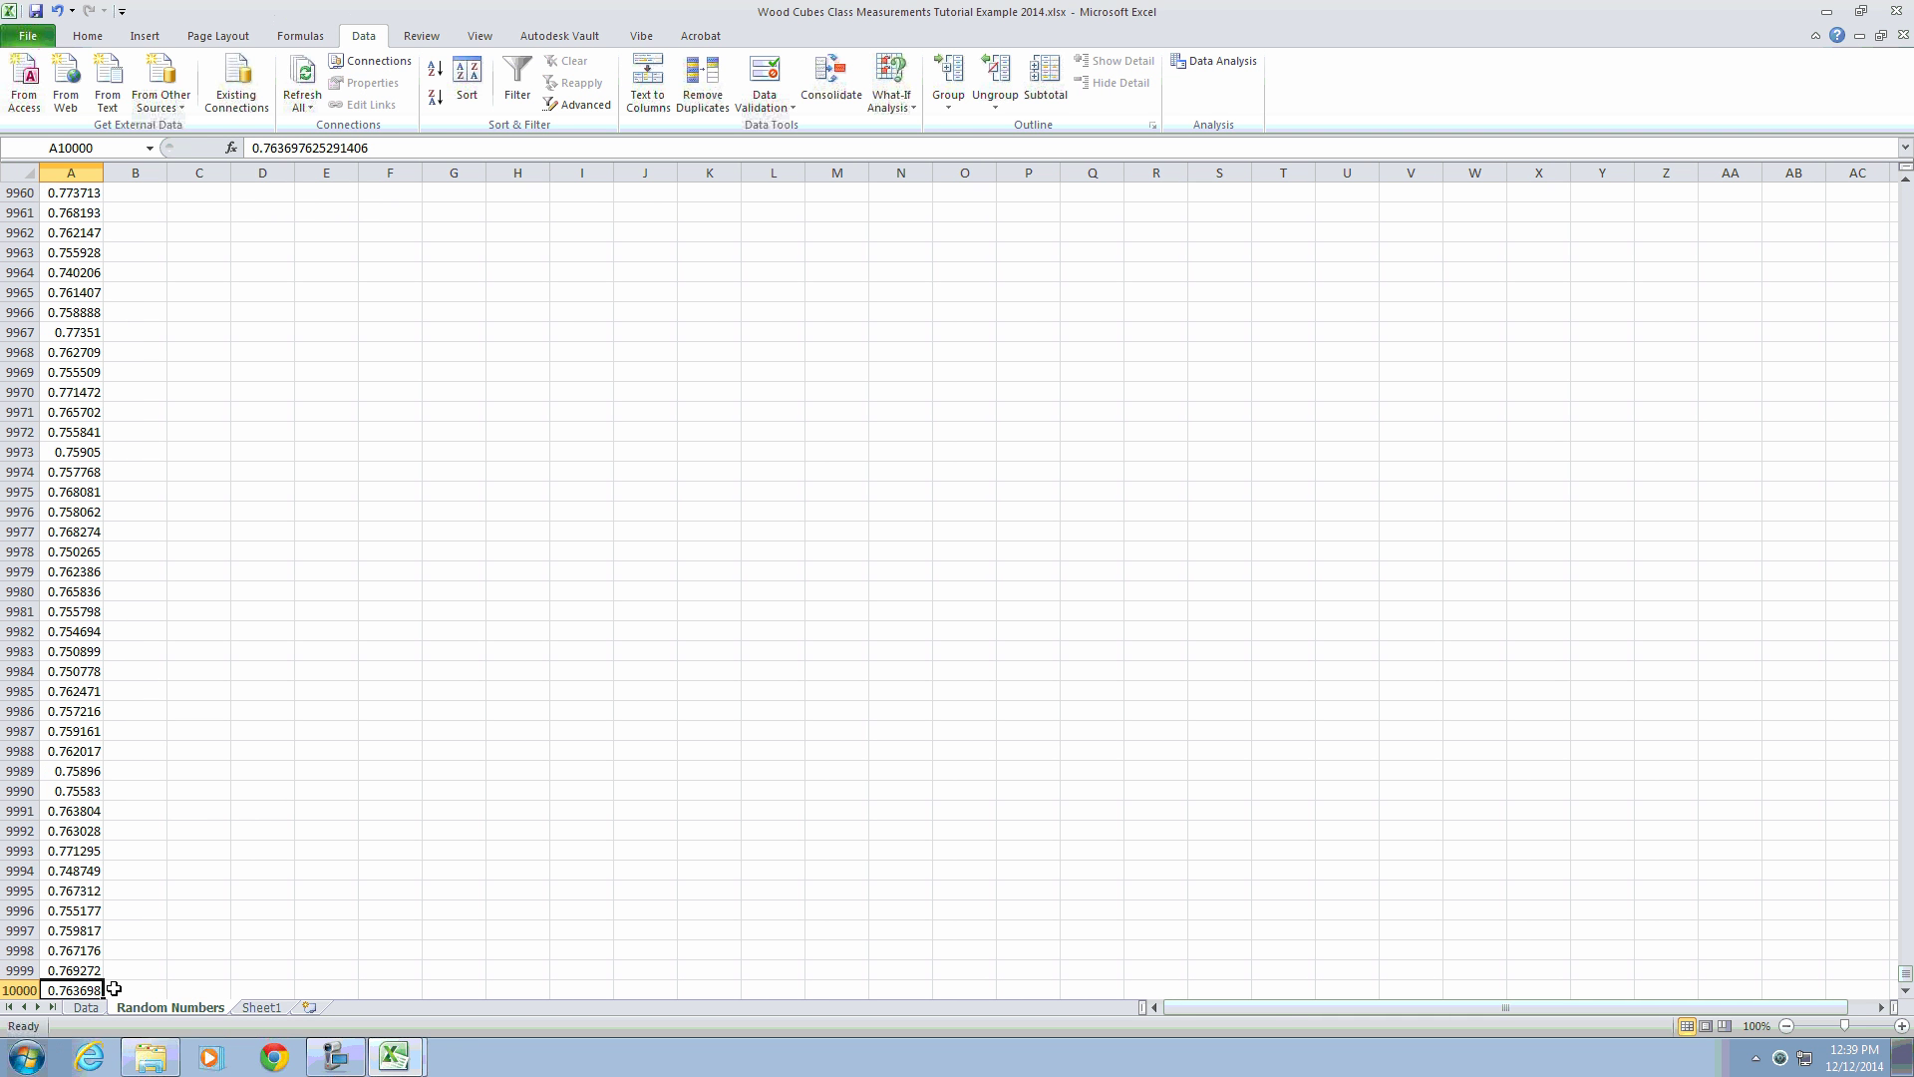
{"action": "key", "text": "ctrl+Up"}
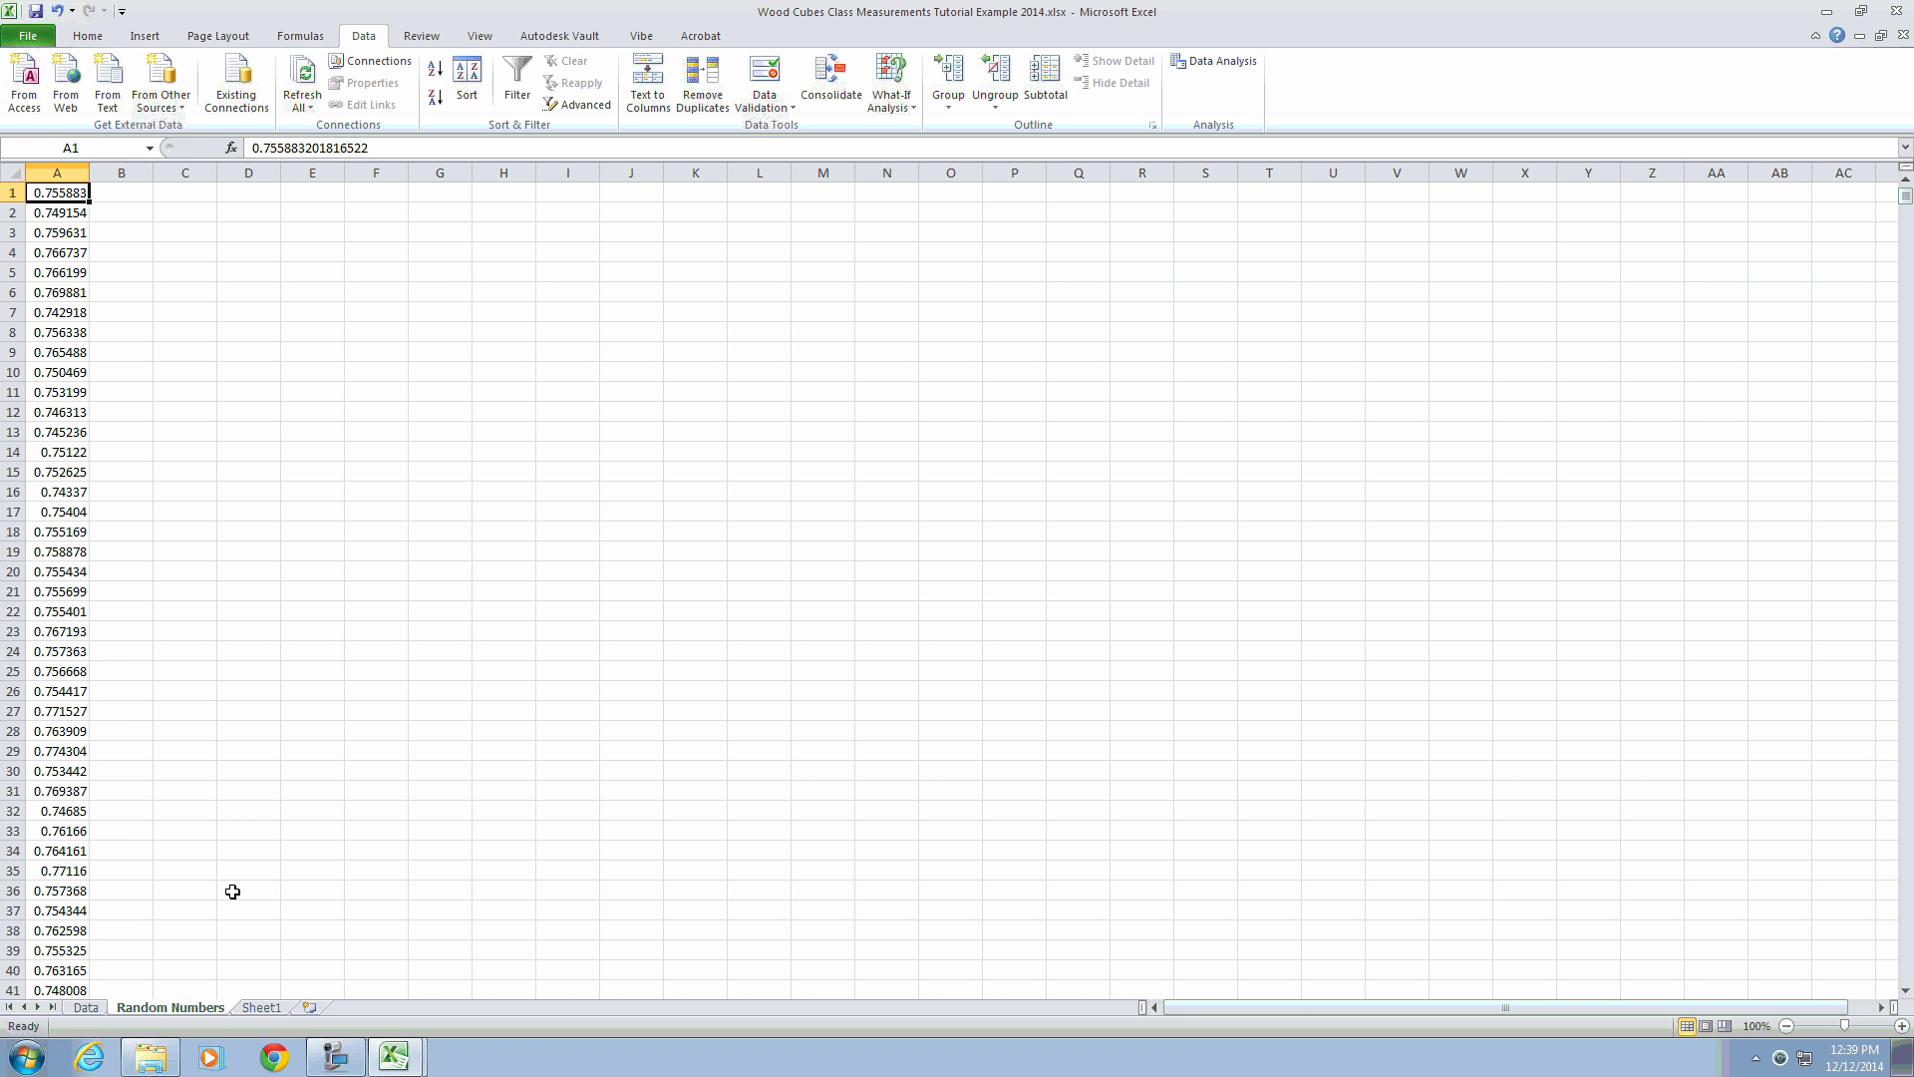
{"action": "left_click", "coordinate": [86, 1007]}
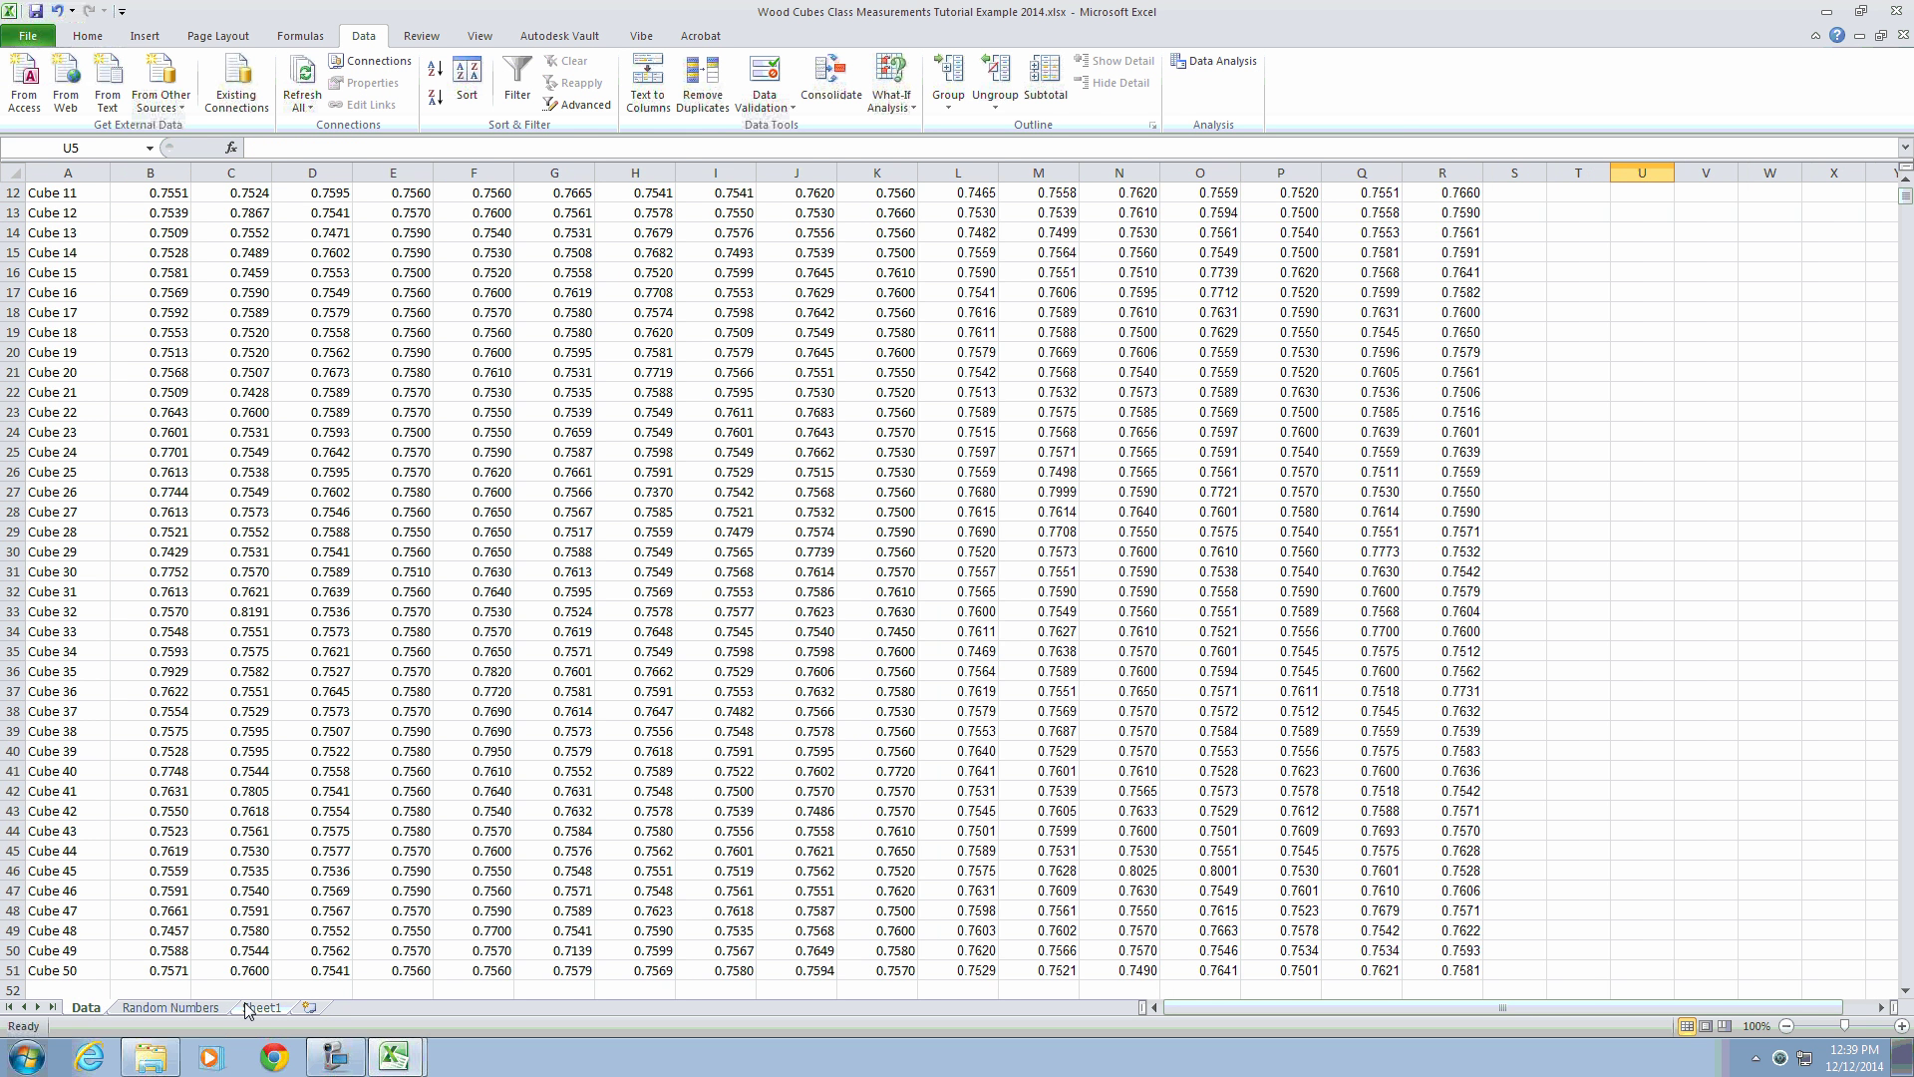
Step: On the Population Analysis sheet, enter the heading 'Bins' in cell C10
{"action": "left_click", "coordinate": [257, 1007]}
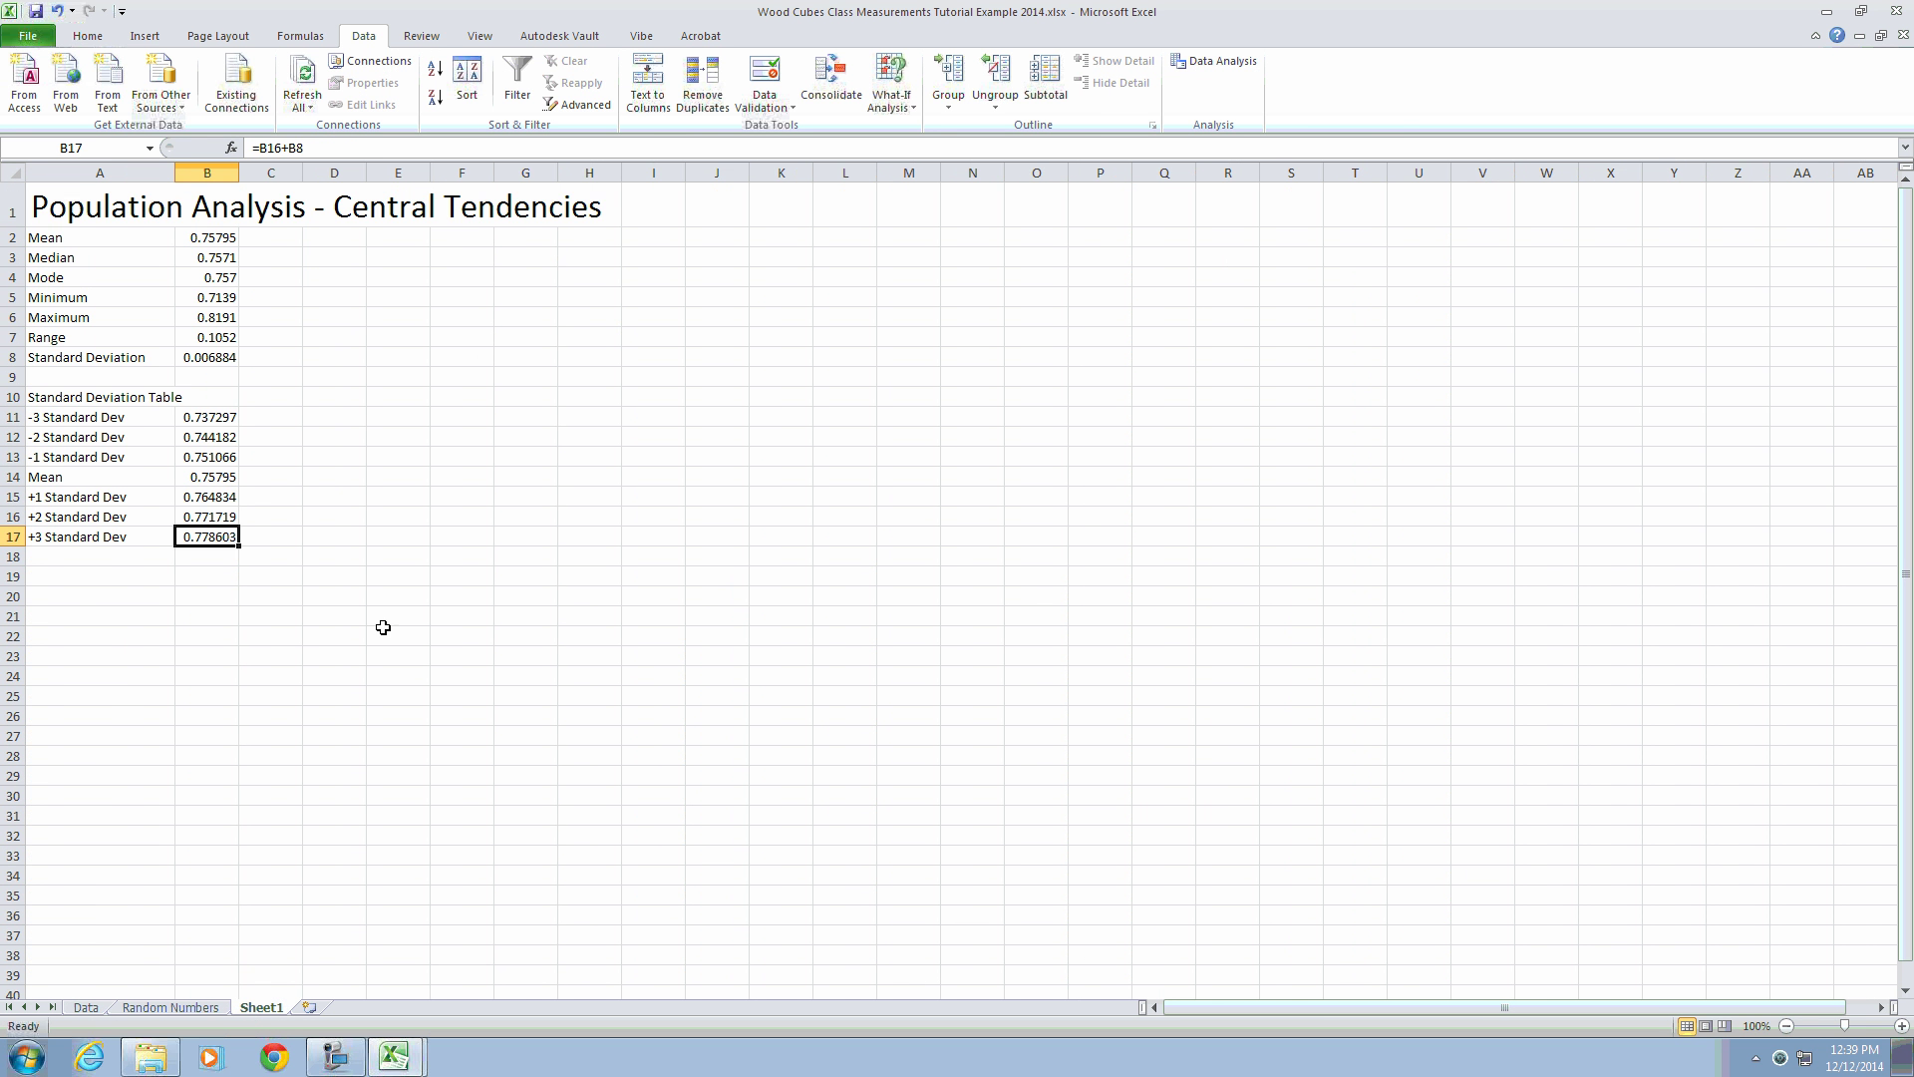
{"action": "left_click", "coordinate": [258, 413]}
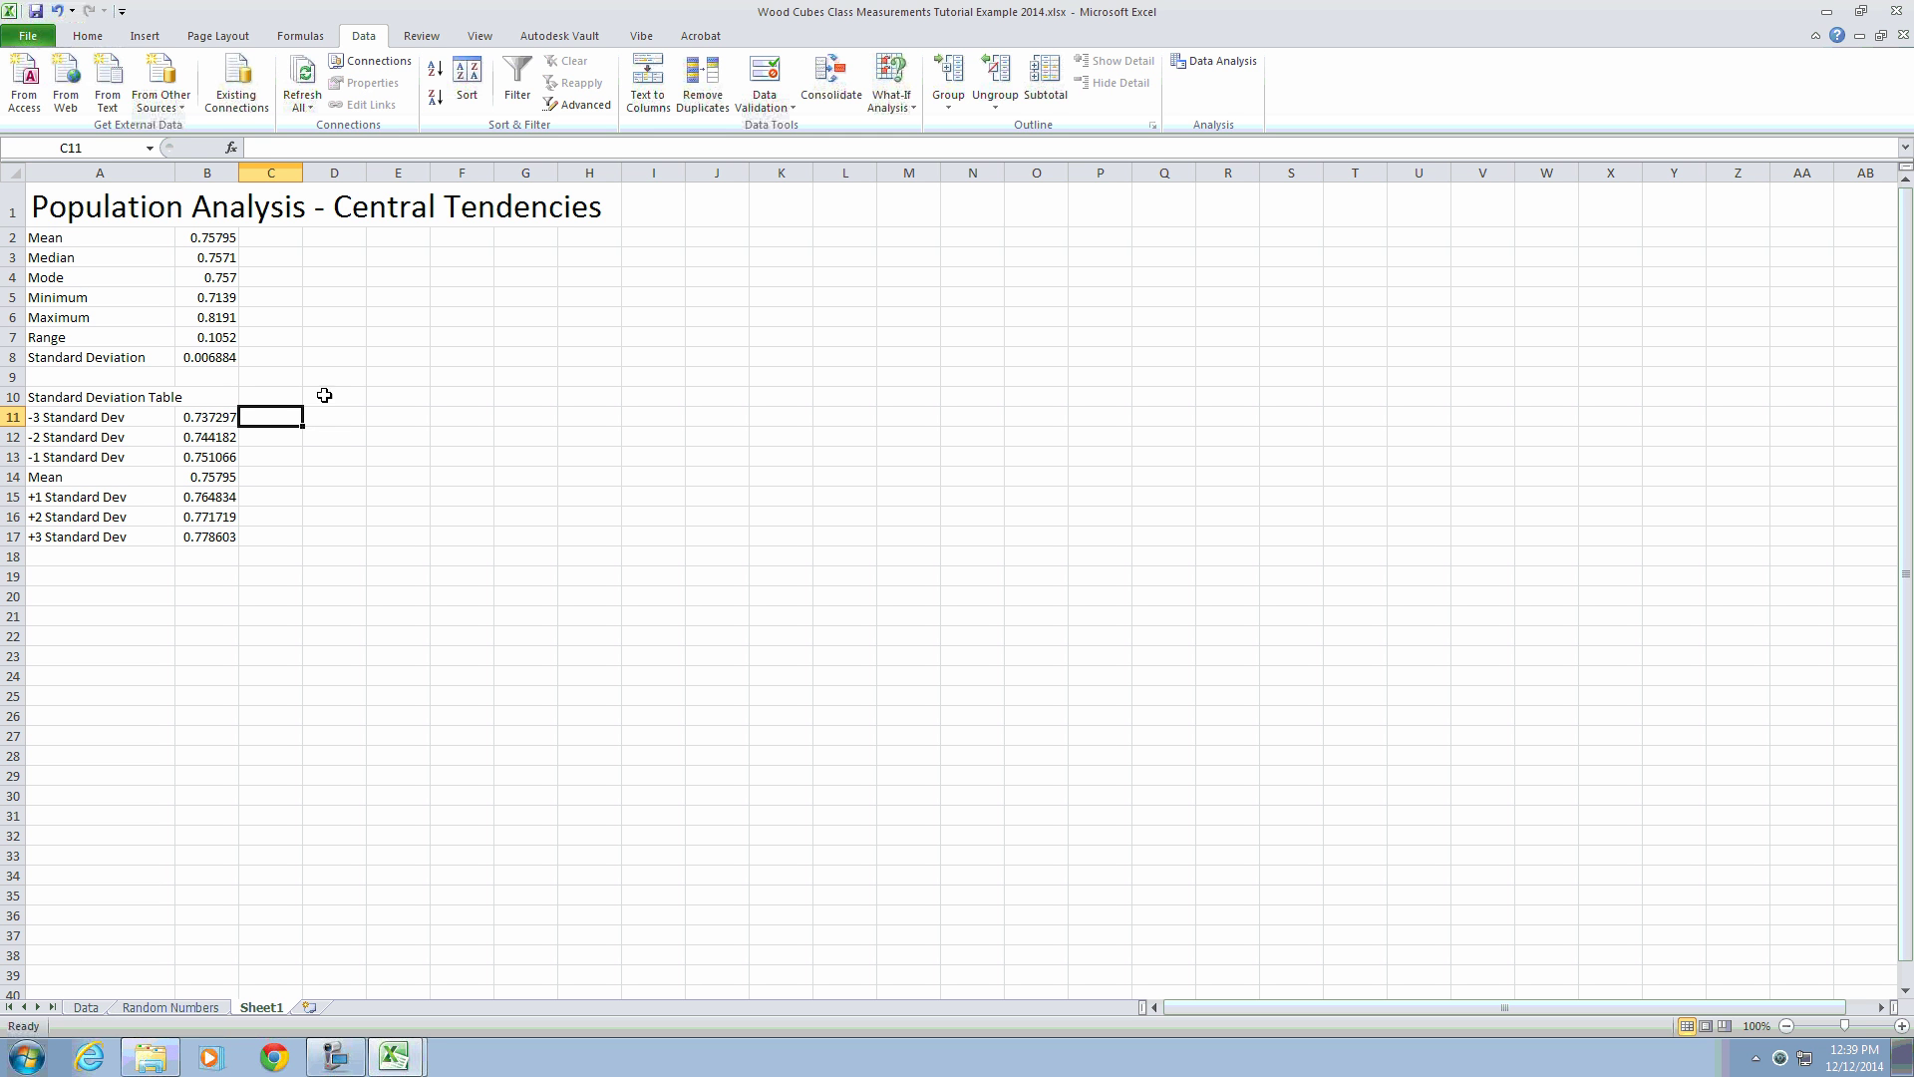
{"action": "left_click", "coordinate": [266, 402]}
{"action": "type", "text": "Bins"}
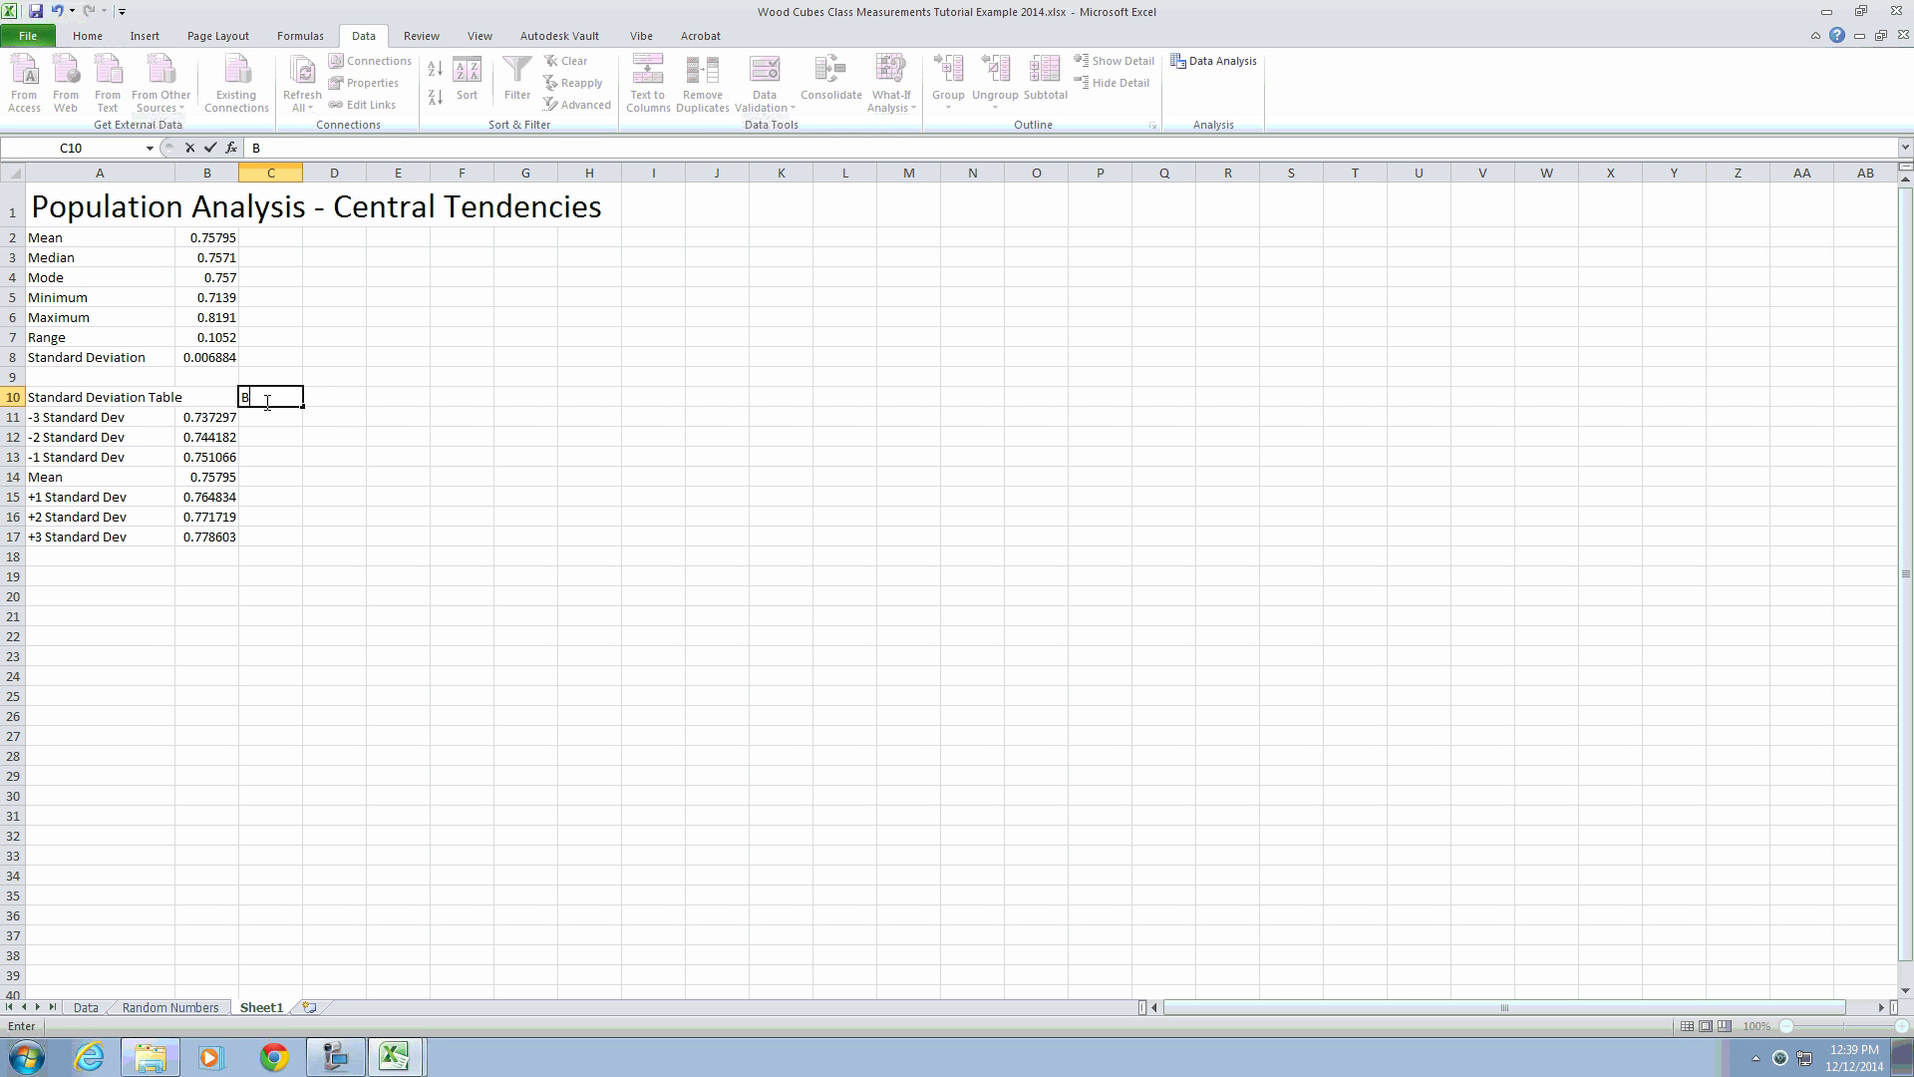
{"action": "key", "text": "Return"}
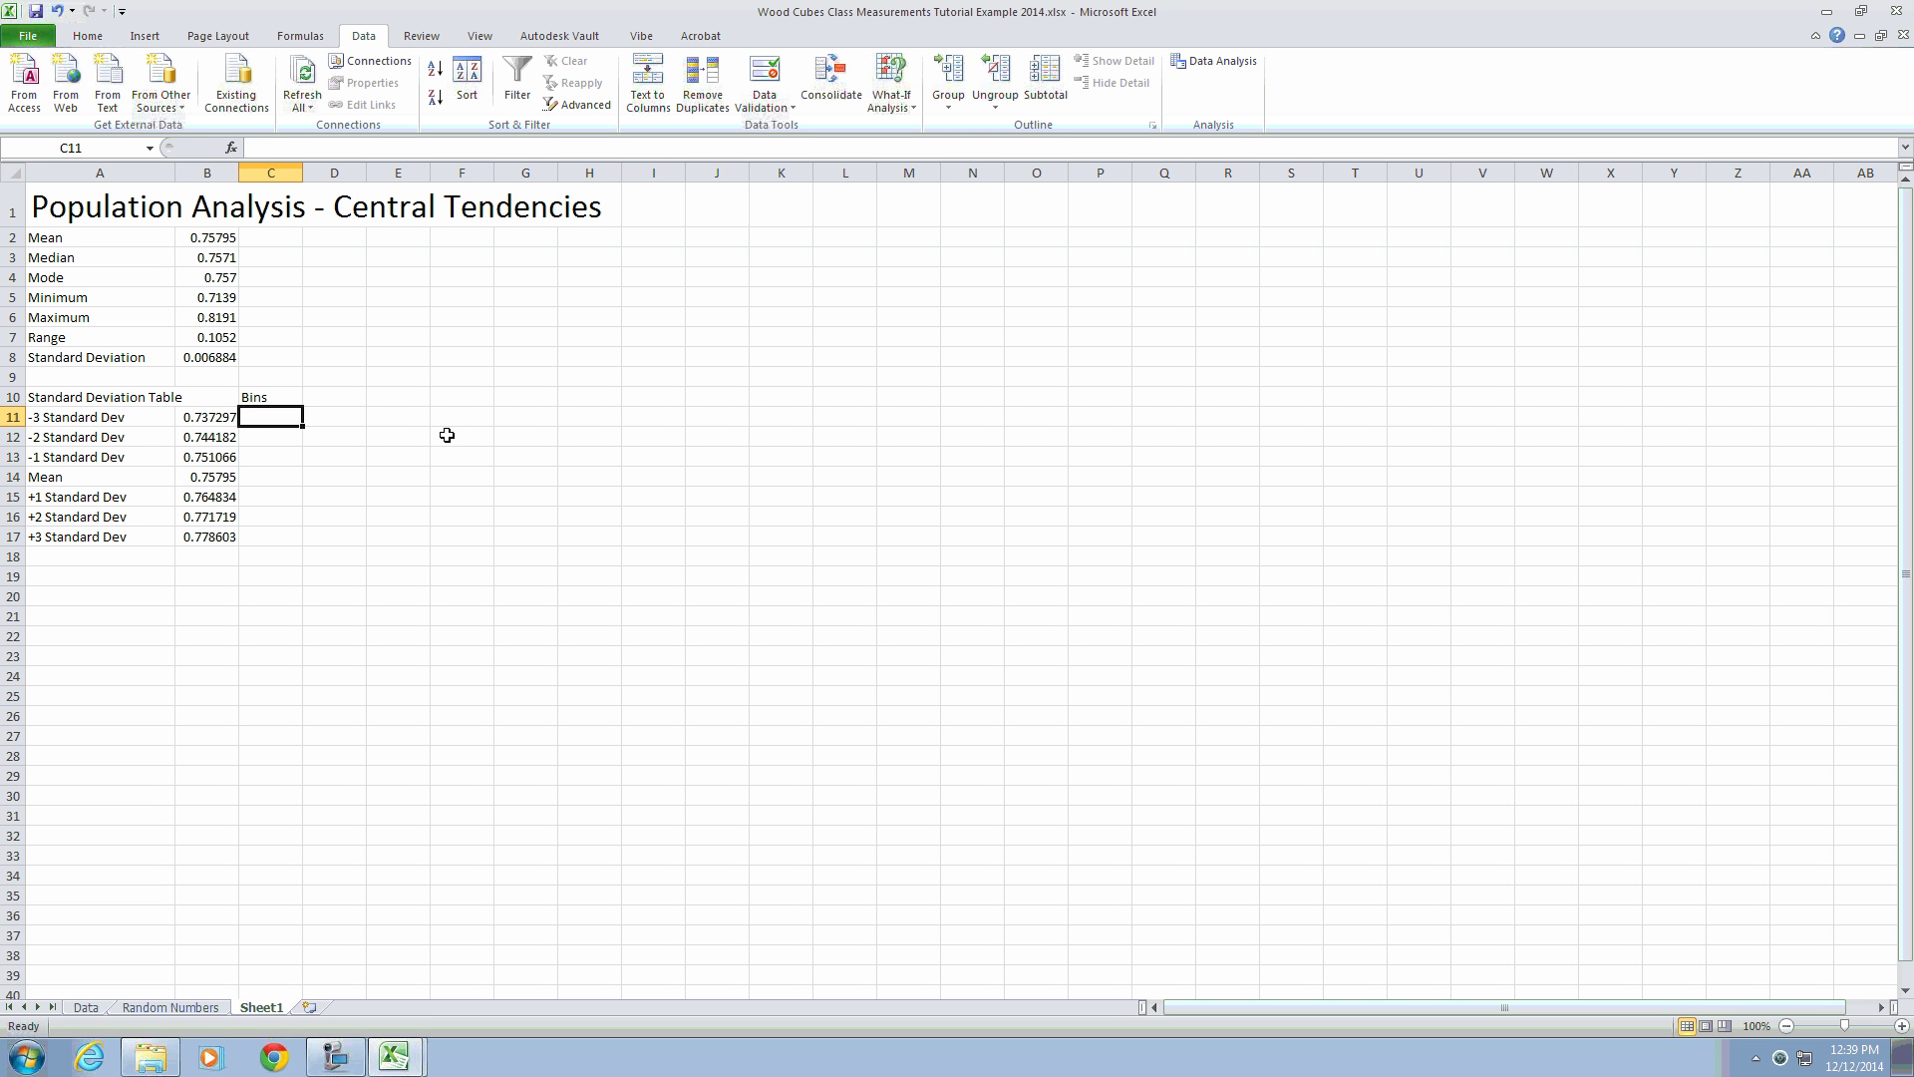
Step: Enter the first bin limit =B11+0.5*$B$8 in C11
{"action": "type", "text": "="}
{"action": "left_click", "coordinate": [221, 416]}
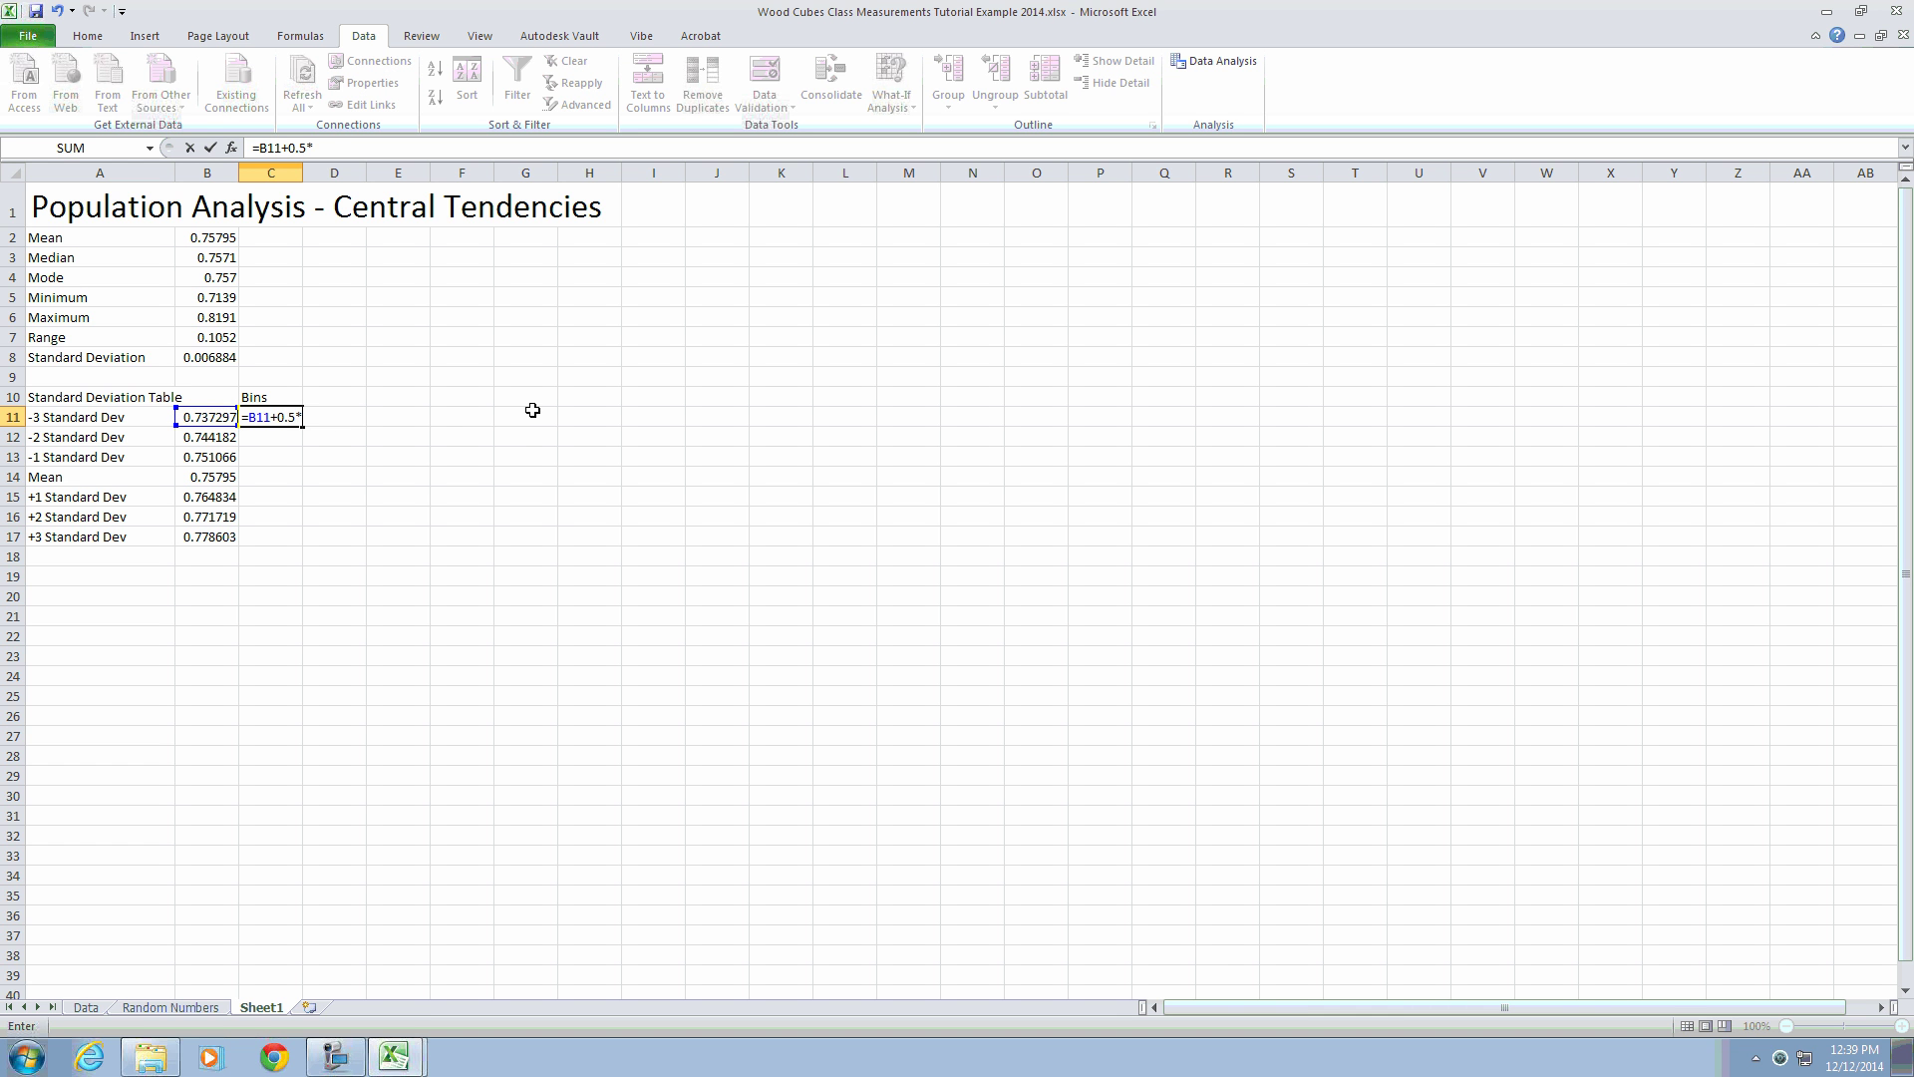
{"action": "left_click", "coordinate": [220, 363]}
{"action": "left_click", "coordinate": [330, 149]}
{"action": "type", "text": "$B$8"}
{"action": "key", "text": "Return"}
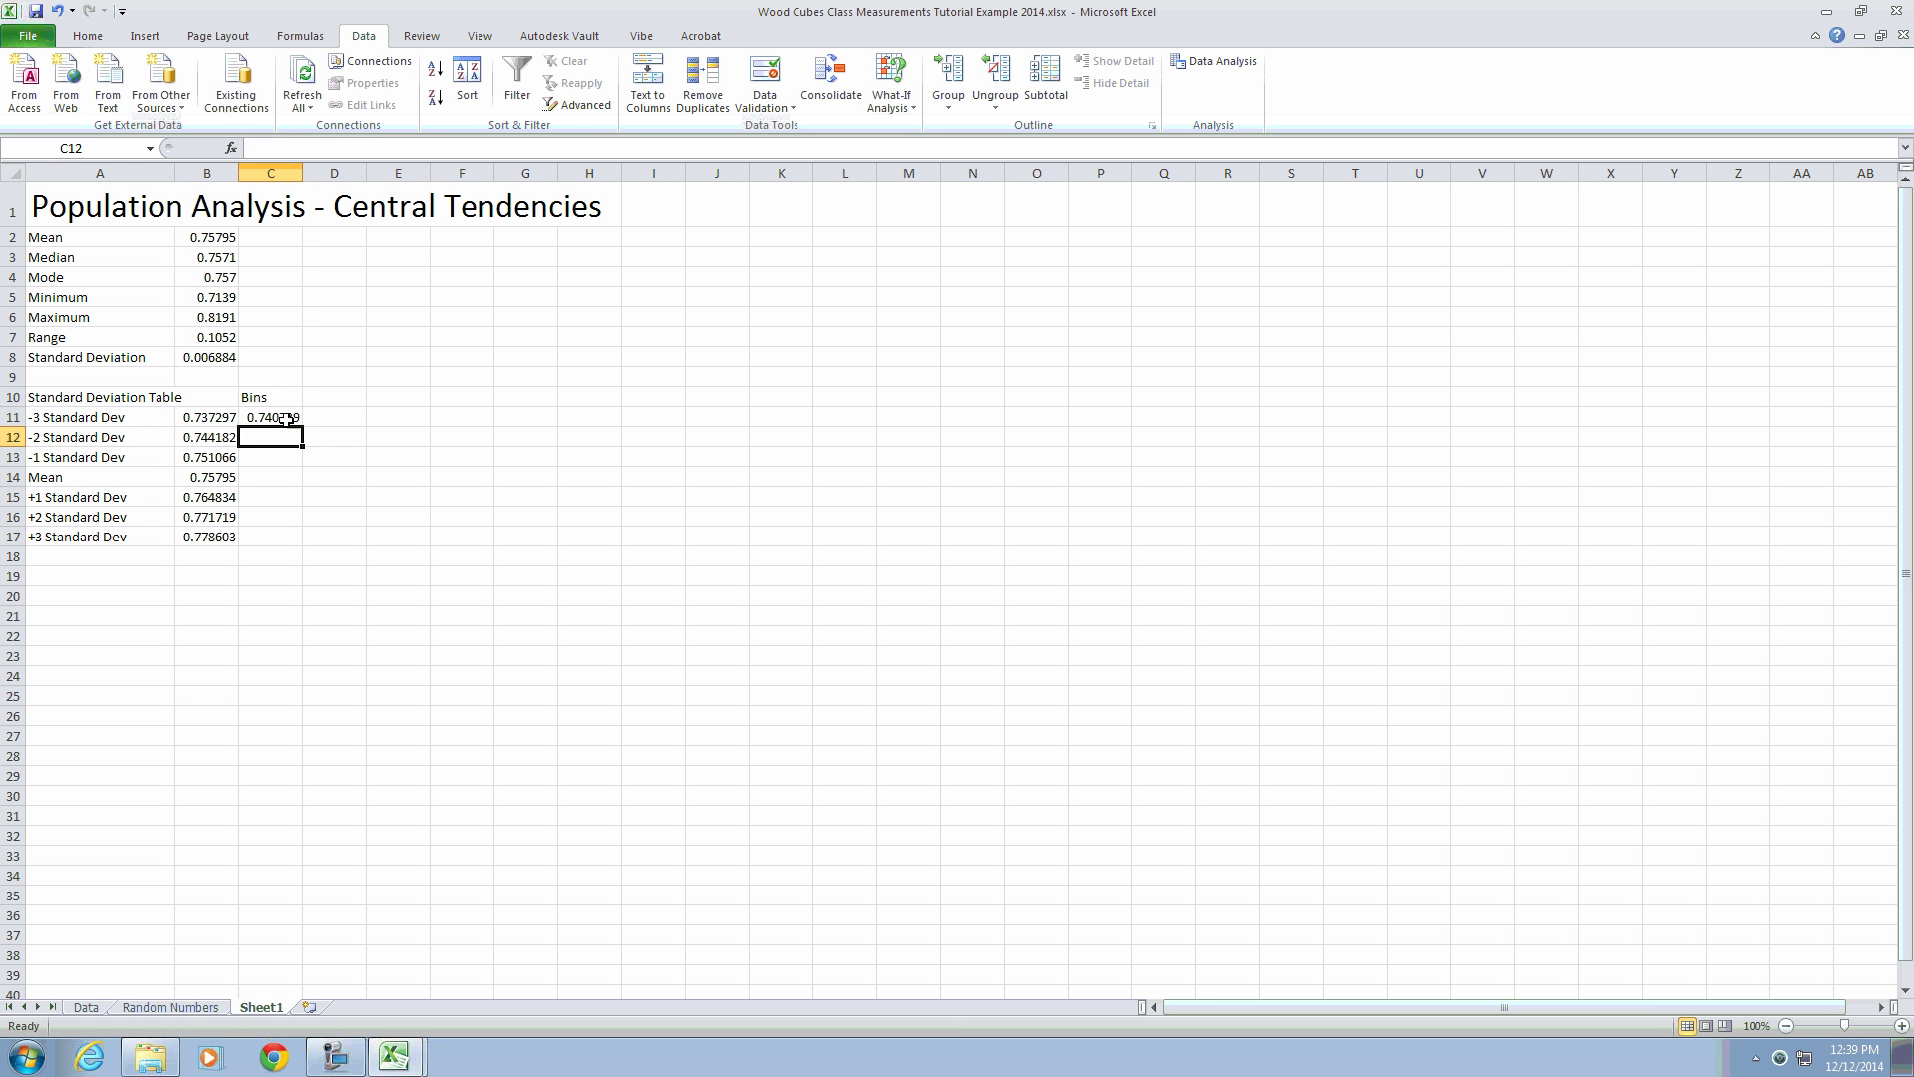
Step: Fill the bin formula down to C17 and check each copied formula
{"action": "left_click", "coordinate": [284, 417]}
{"action": "left_click_drag", "start_coordinate": [302, 427], "coordinate": [309, 546]}
{"action": "left_click", "coordinate": [273, 439]}
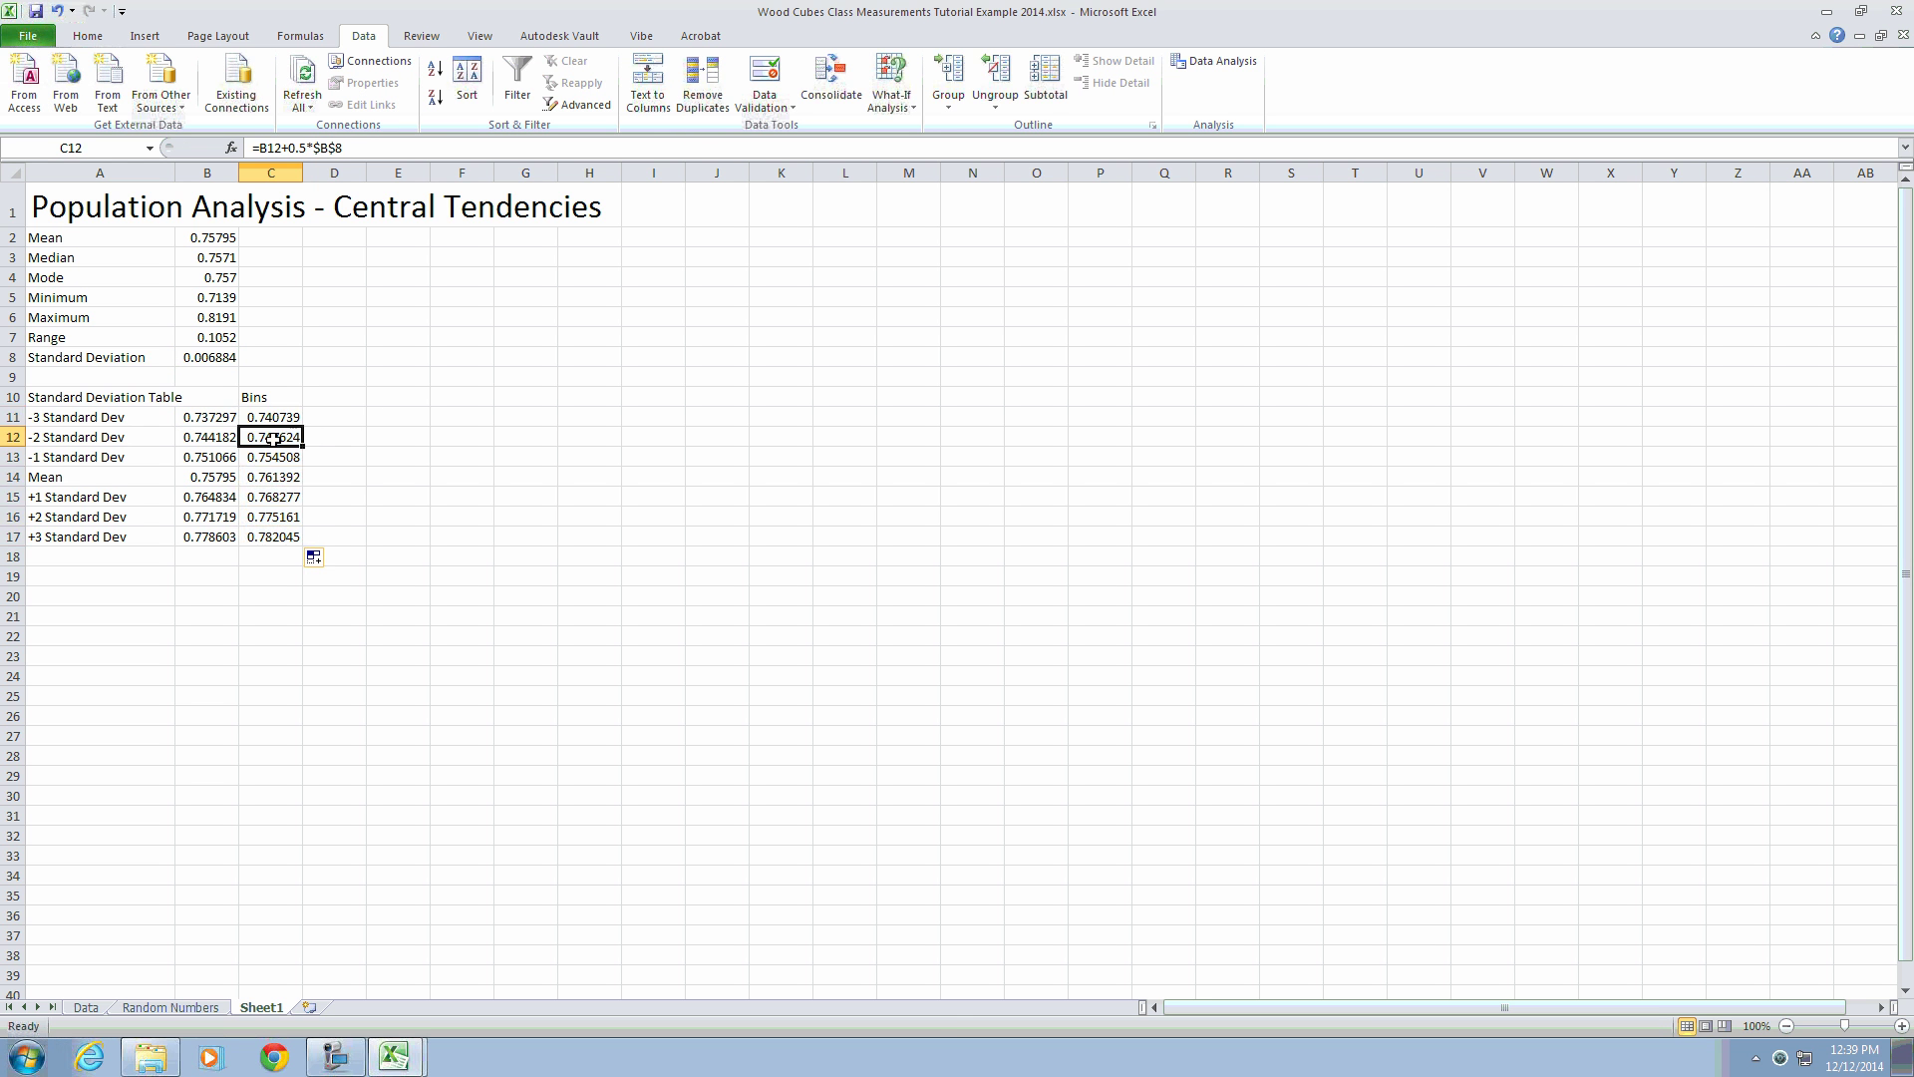
{"action": "left_click", "coordinate": [276, 456]}
{"action": "left_click", "coordinate": [279, 476]}
{"action": "left_click", "coordinate": [284, 491]}
{"action": "left_click", "coordinate": [284, 514]}
{"action": "left_click", "coordinate": [286, 534]}
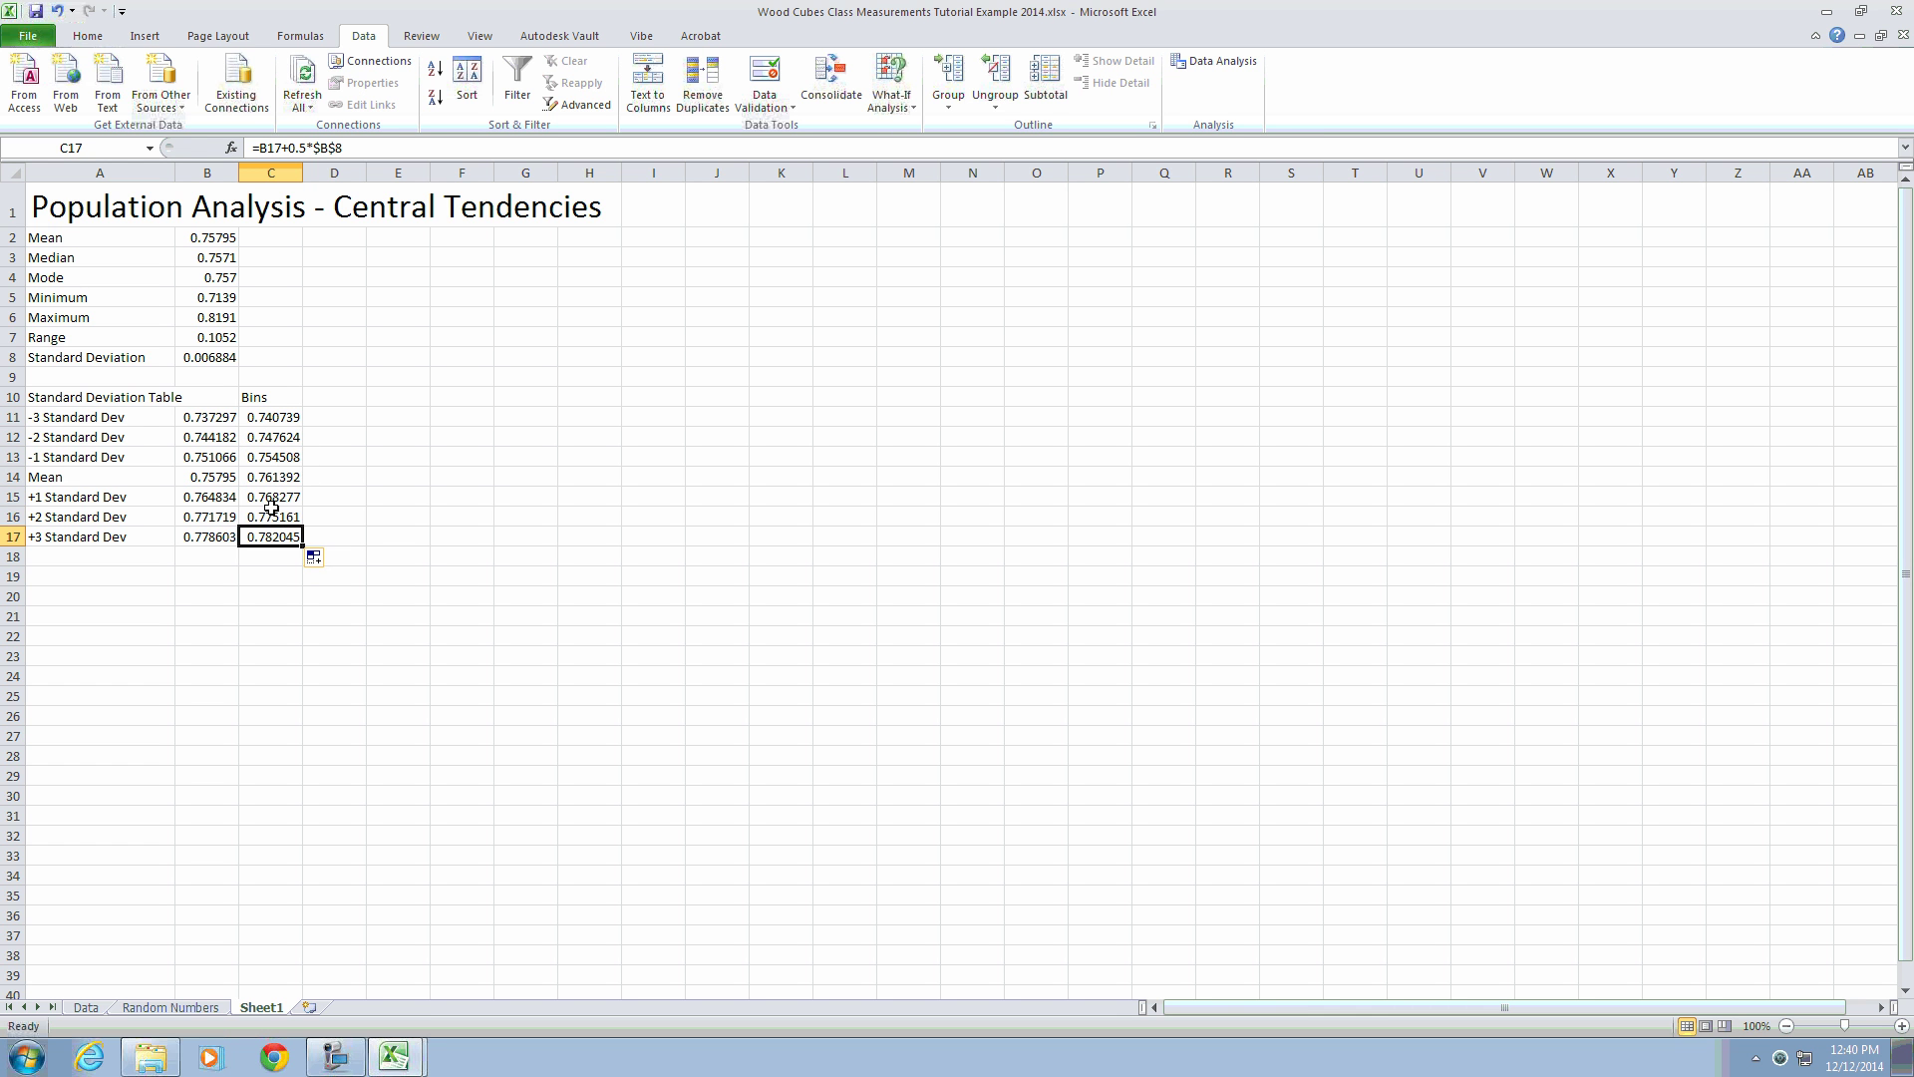
Step: Add a 'Normal Count' heading in D10 and widen column D to fit it
{"action": "left_click", "coordinate": [272, 476]}
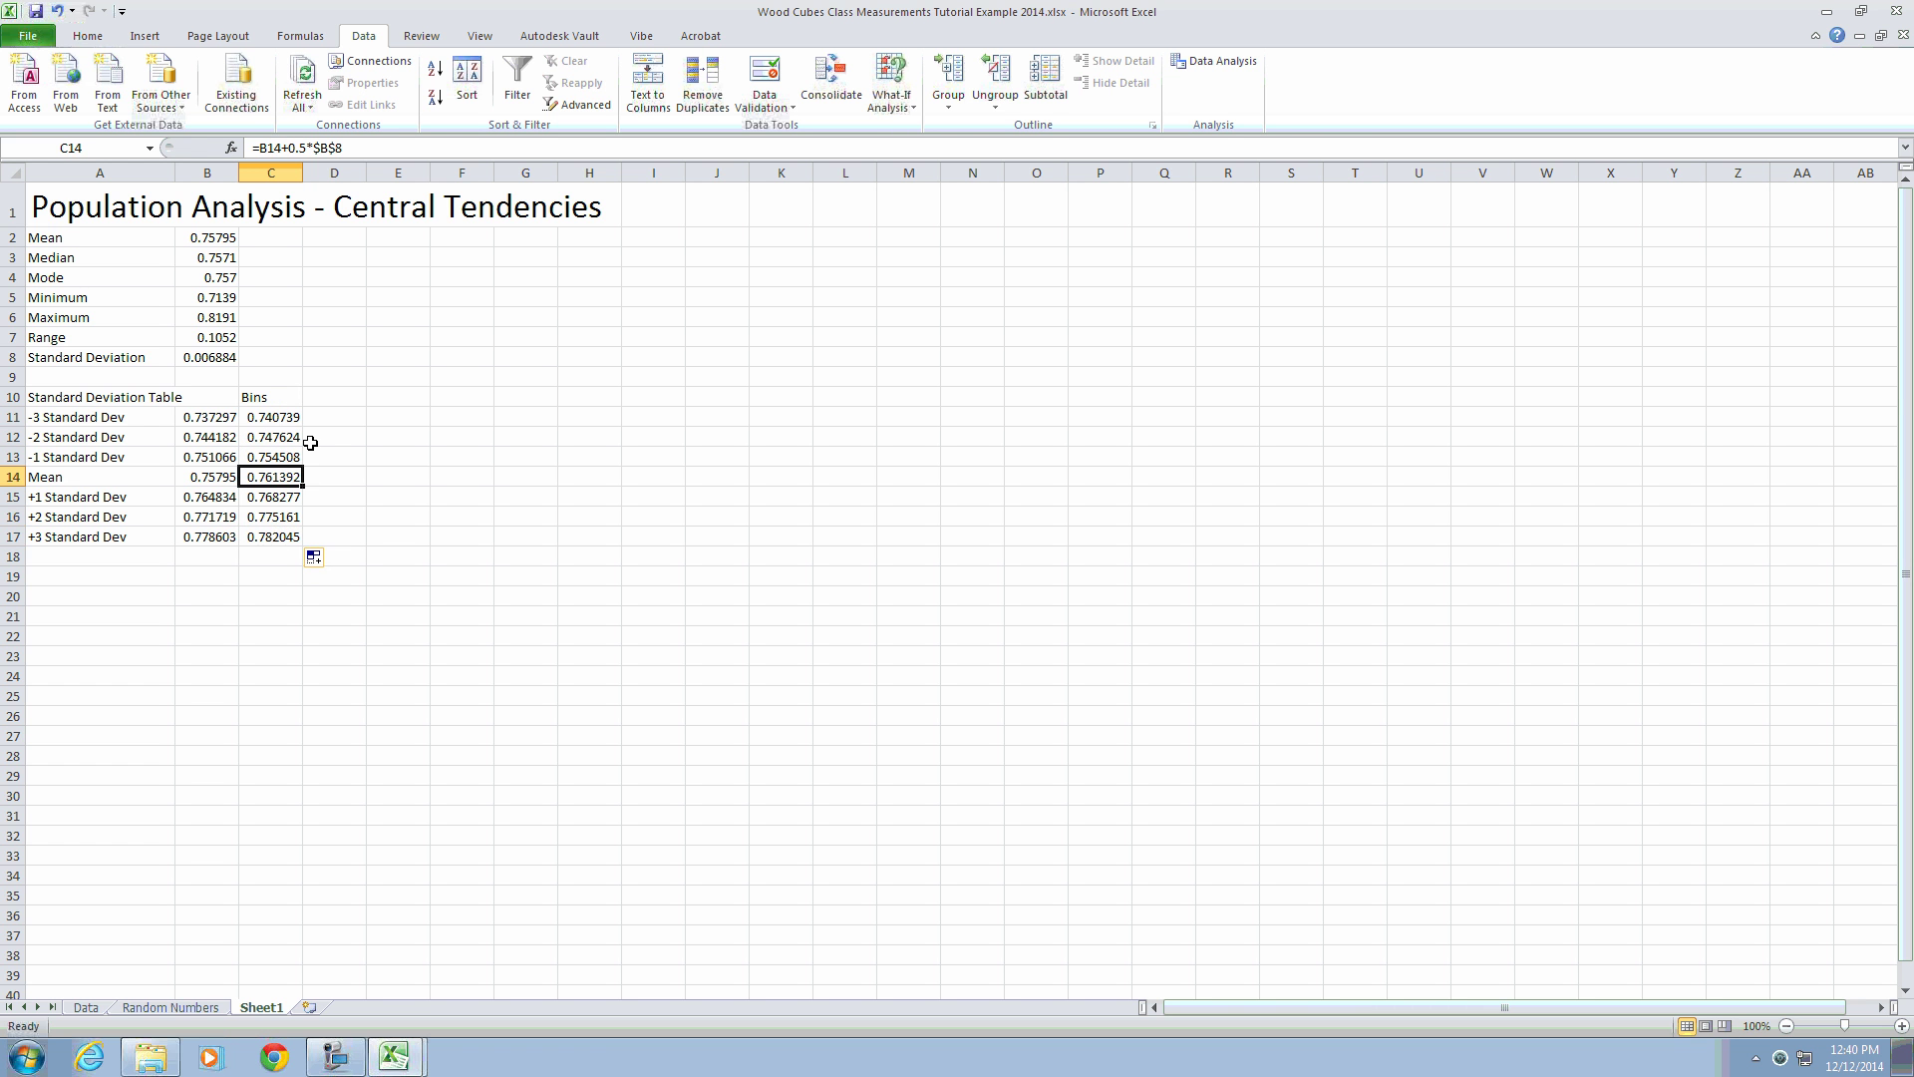
{"action": "left_click", "coordinate": [344, 399]}
{"action": "type", "text": "N"}
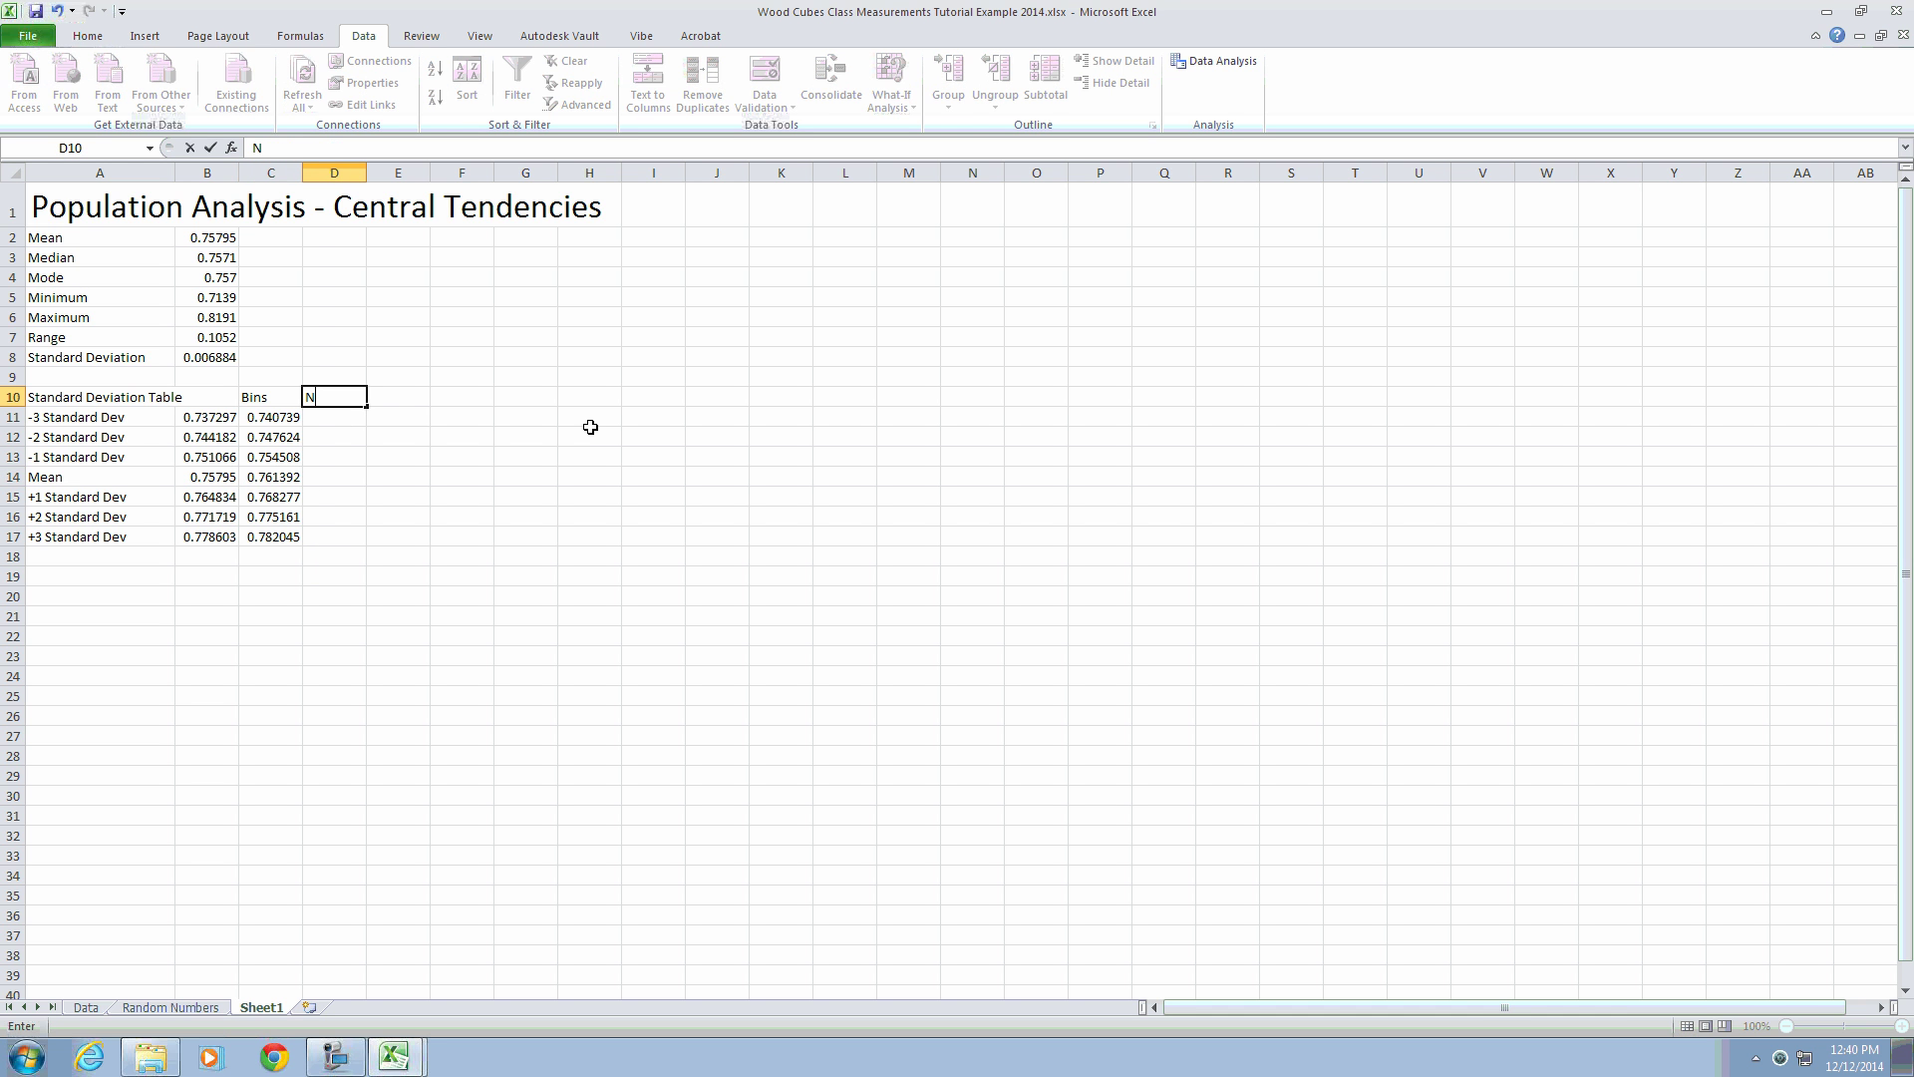
{"action": "type", "text": "ormal Count"}
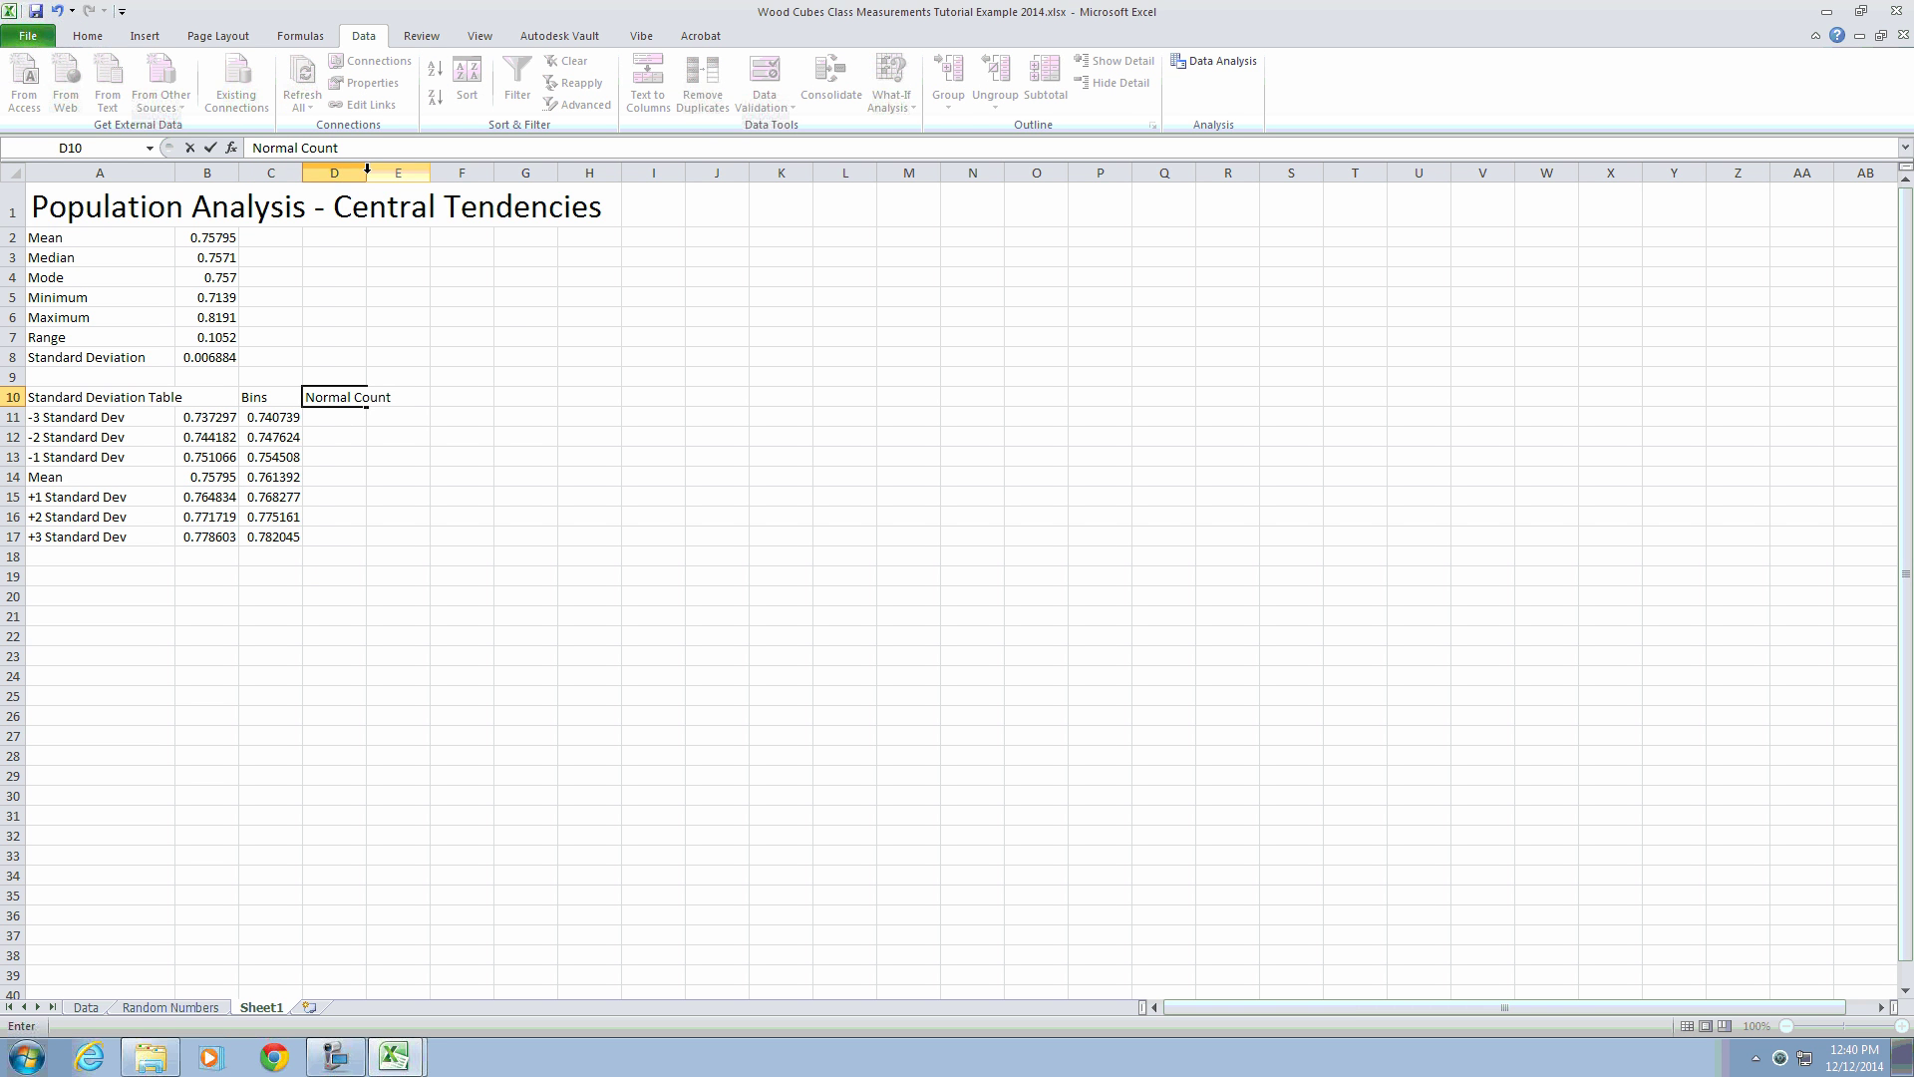
{"action": "key", "text": "ctrl+Return"}
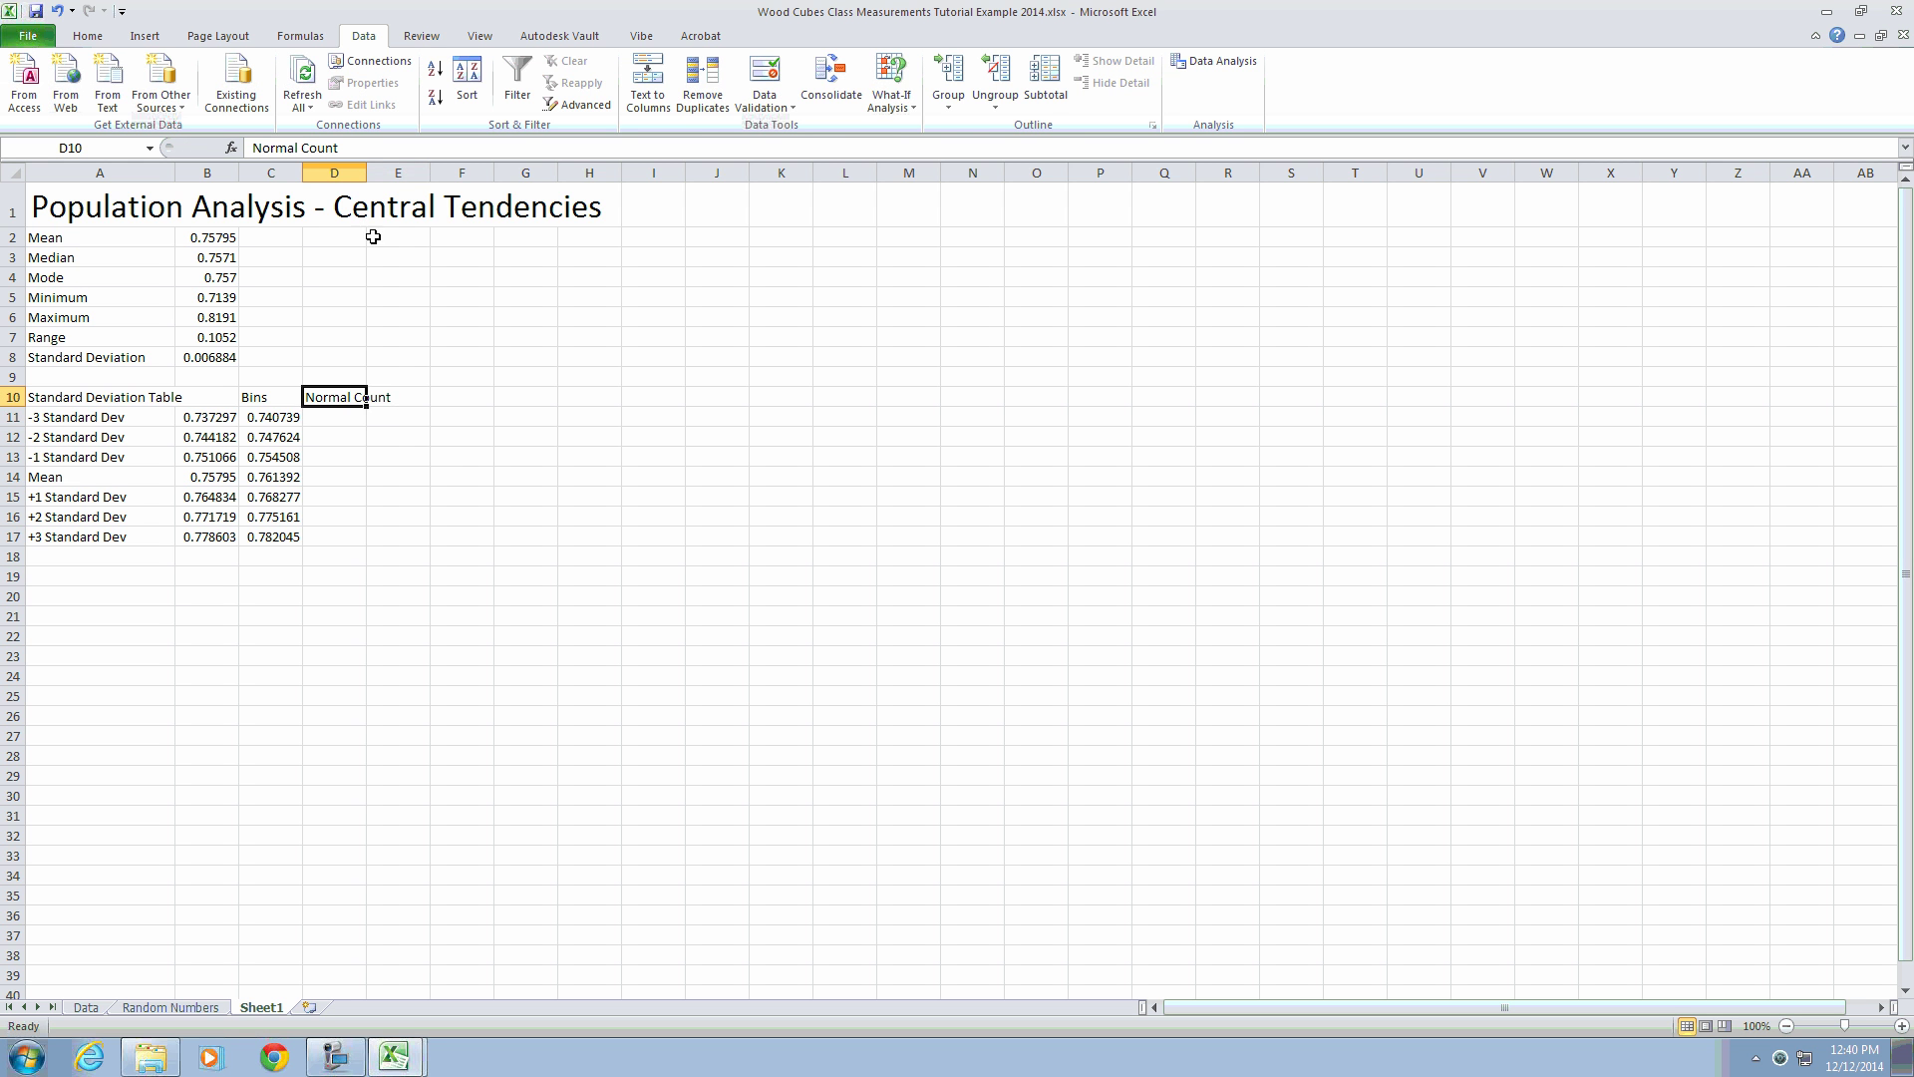
{"action": "left_click_drag", "start_coordinate": [367, 173], "coordinate": [404, 173]}
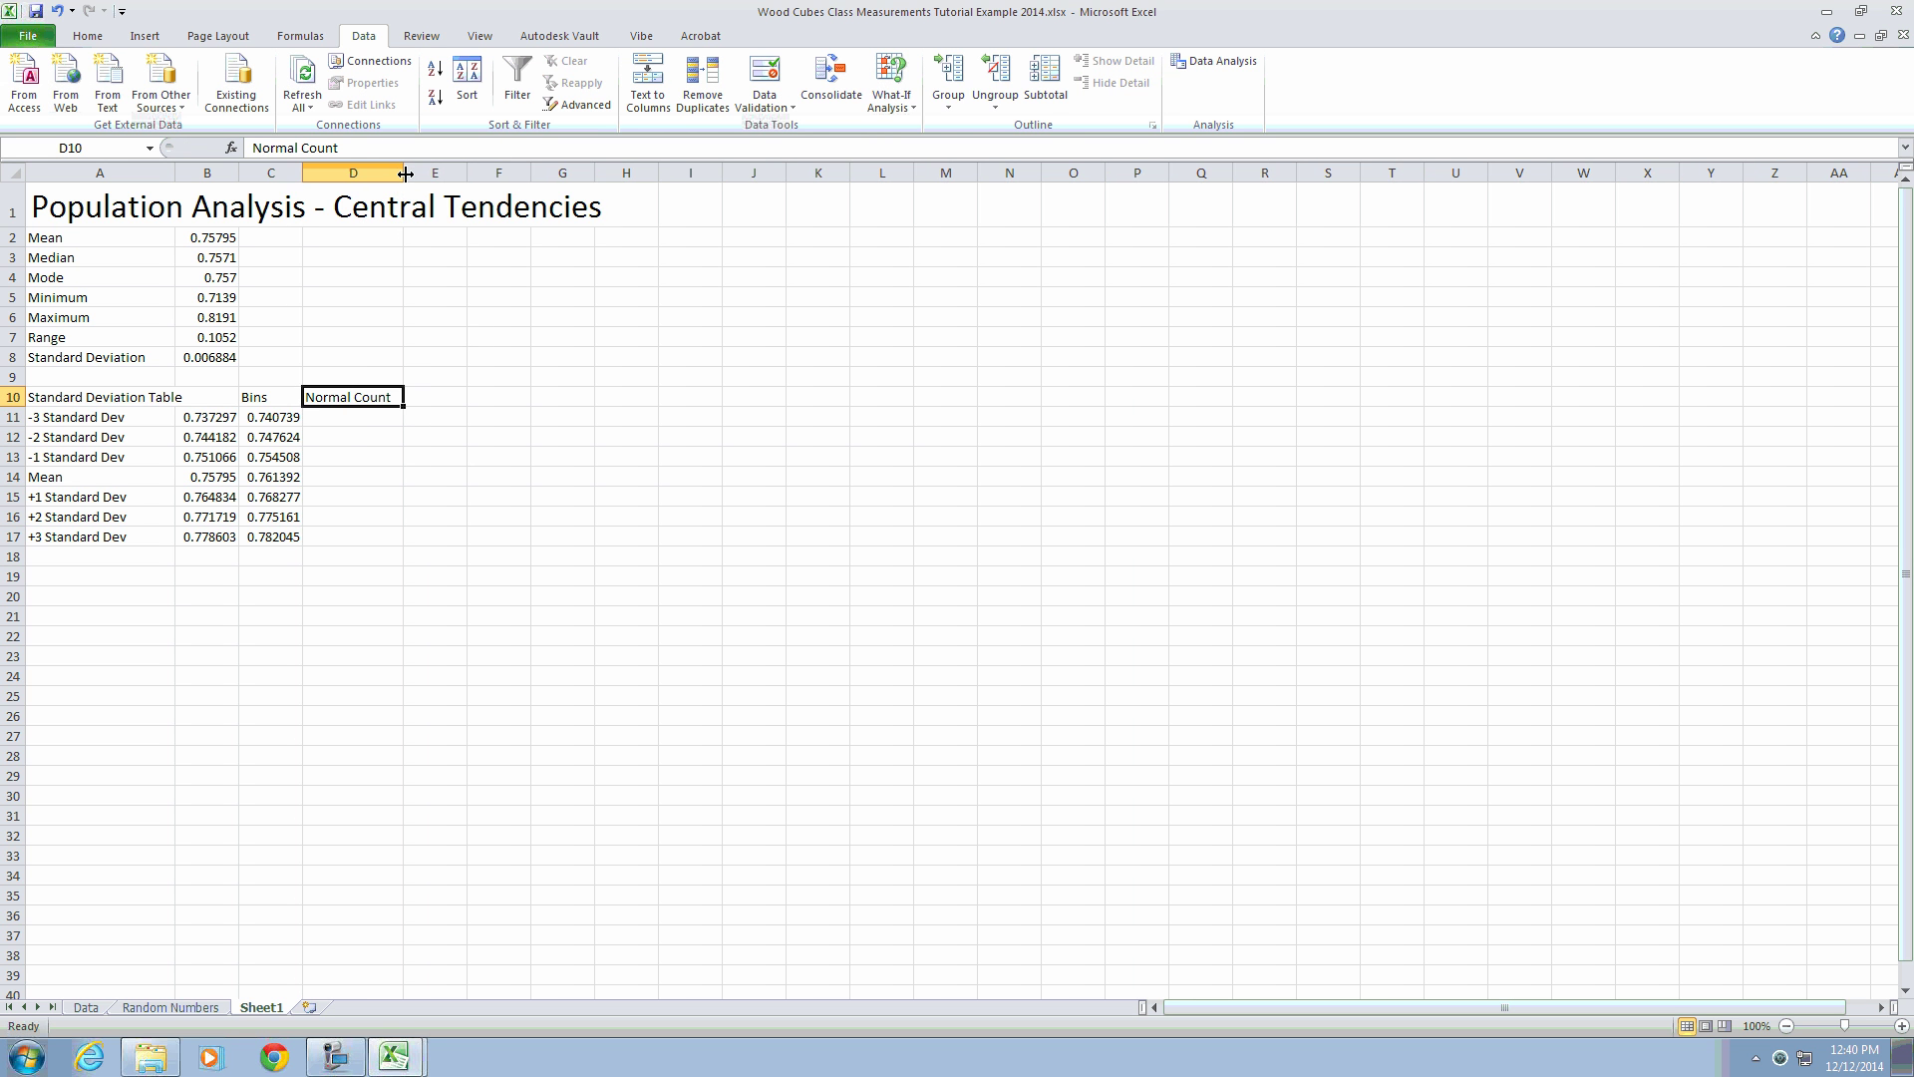
{"action": "left_click", "coordinate": [322, 417]}
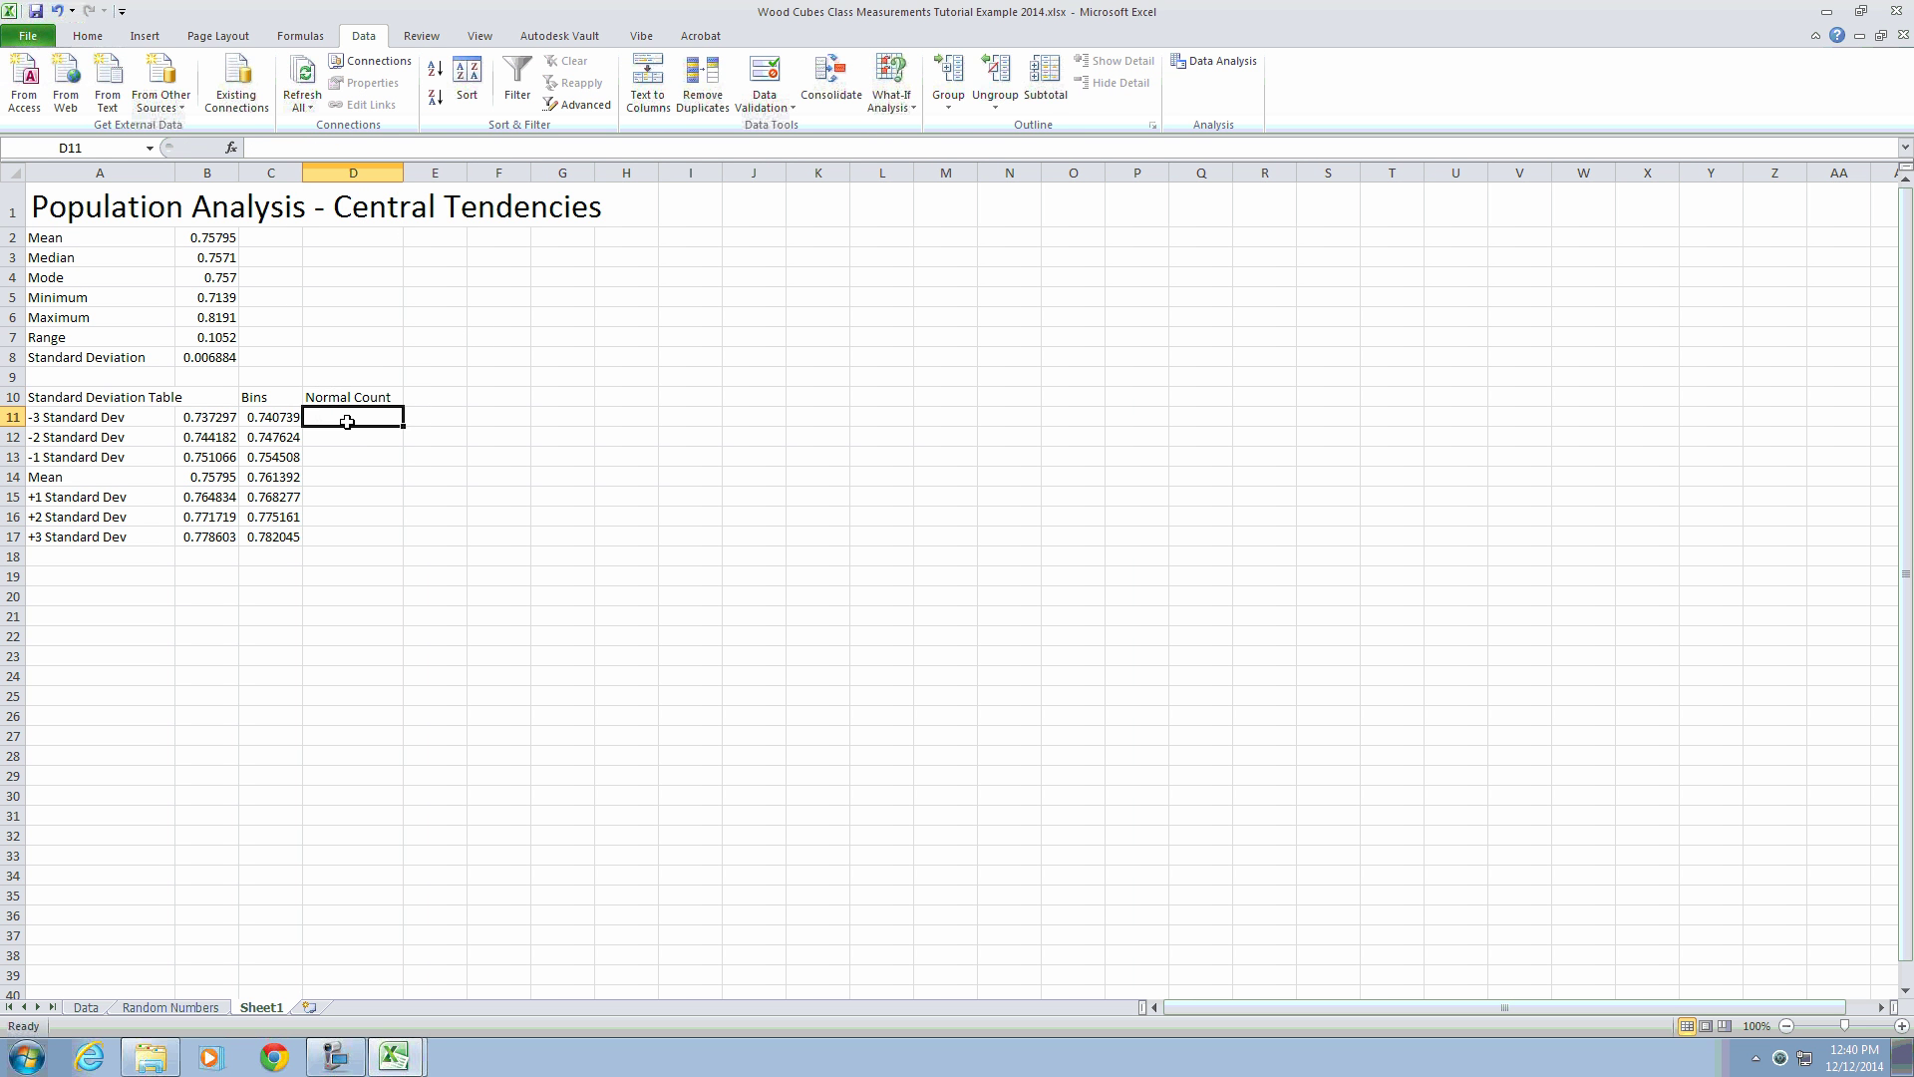
Step: Start a FREQUENCY formula in D11 using Random Numbers A1:A10000 as the data
{"action": "type", "text": "=freq"}
{"action": "key", "text": "Tab"}
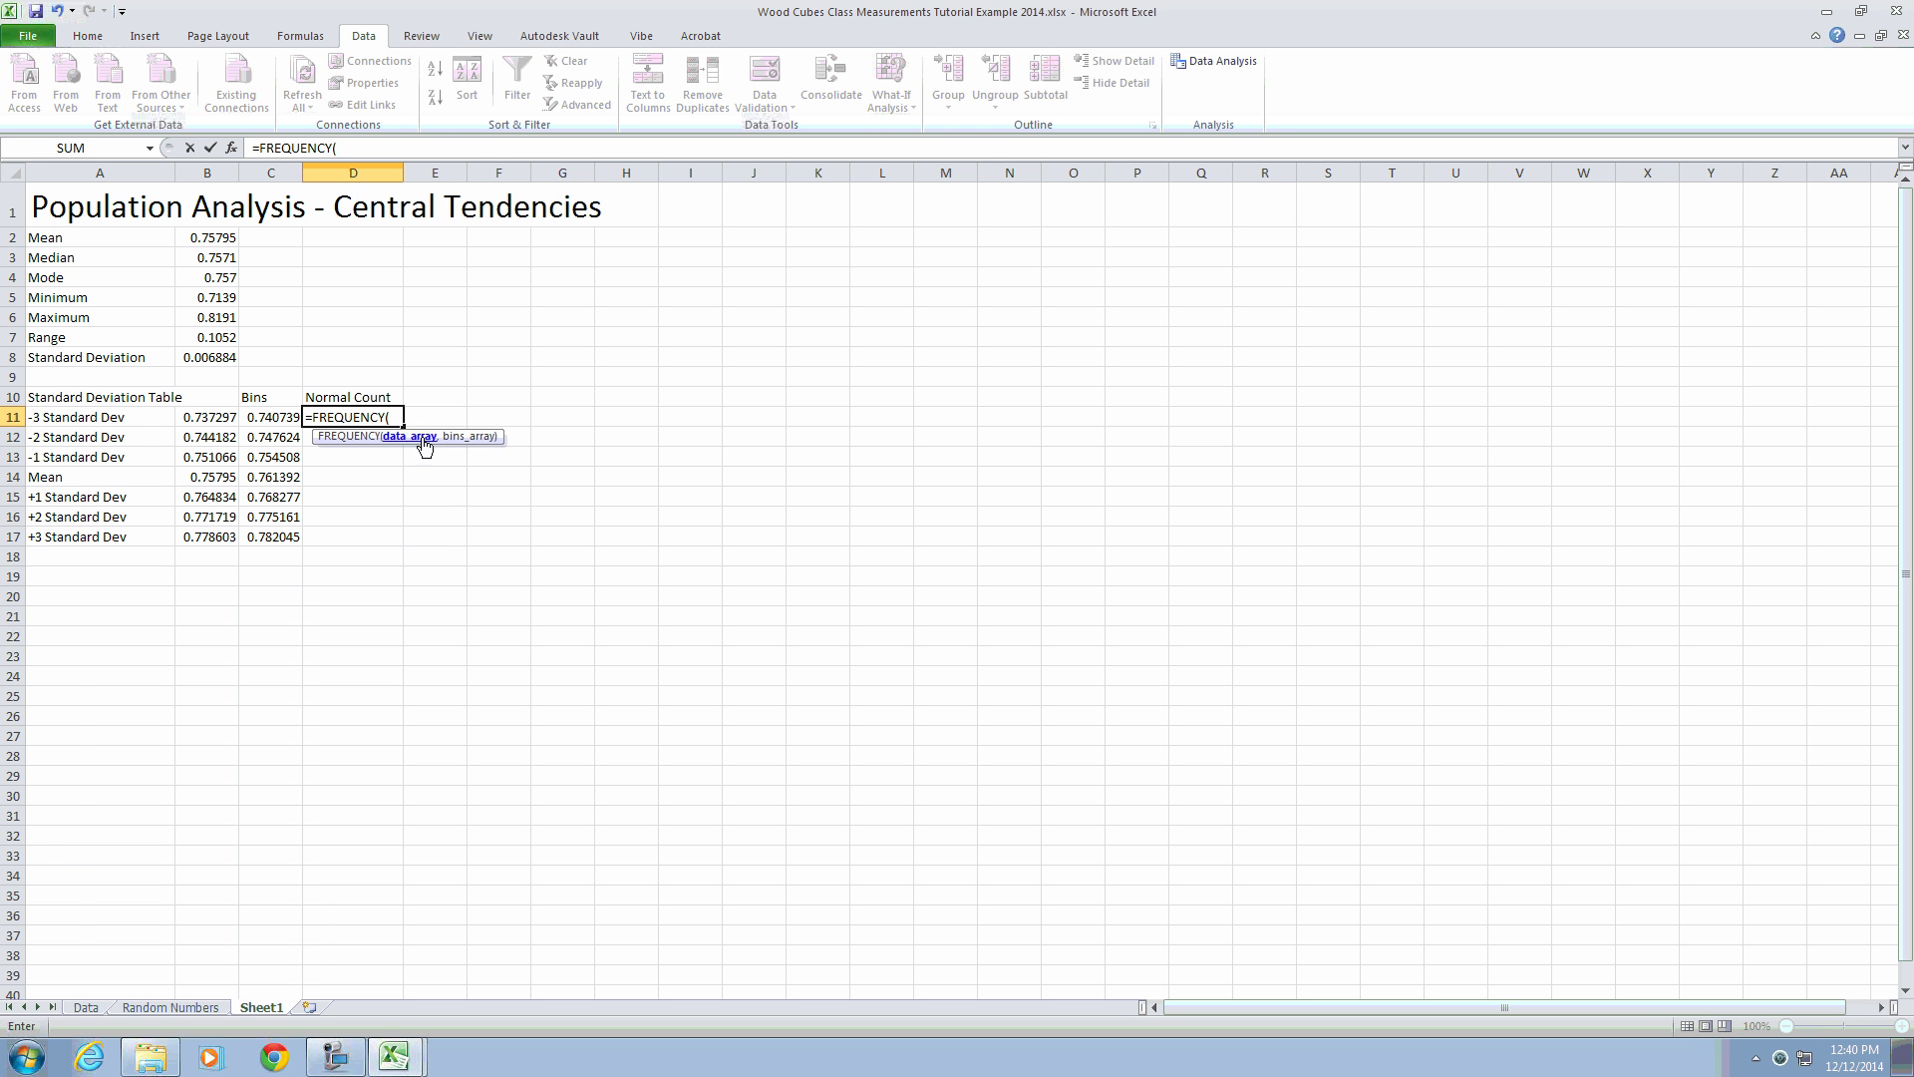
{"action": "left_click", "coordinate": [171, 1007]}
{"action": "left_click", "coordinate": [51, 197]}
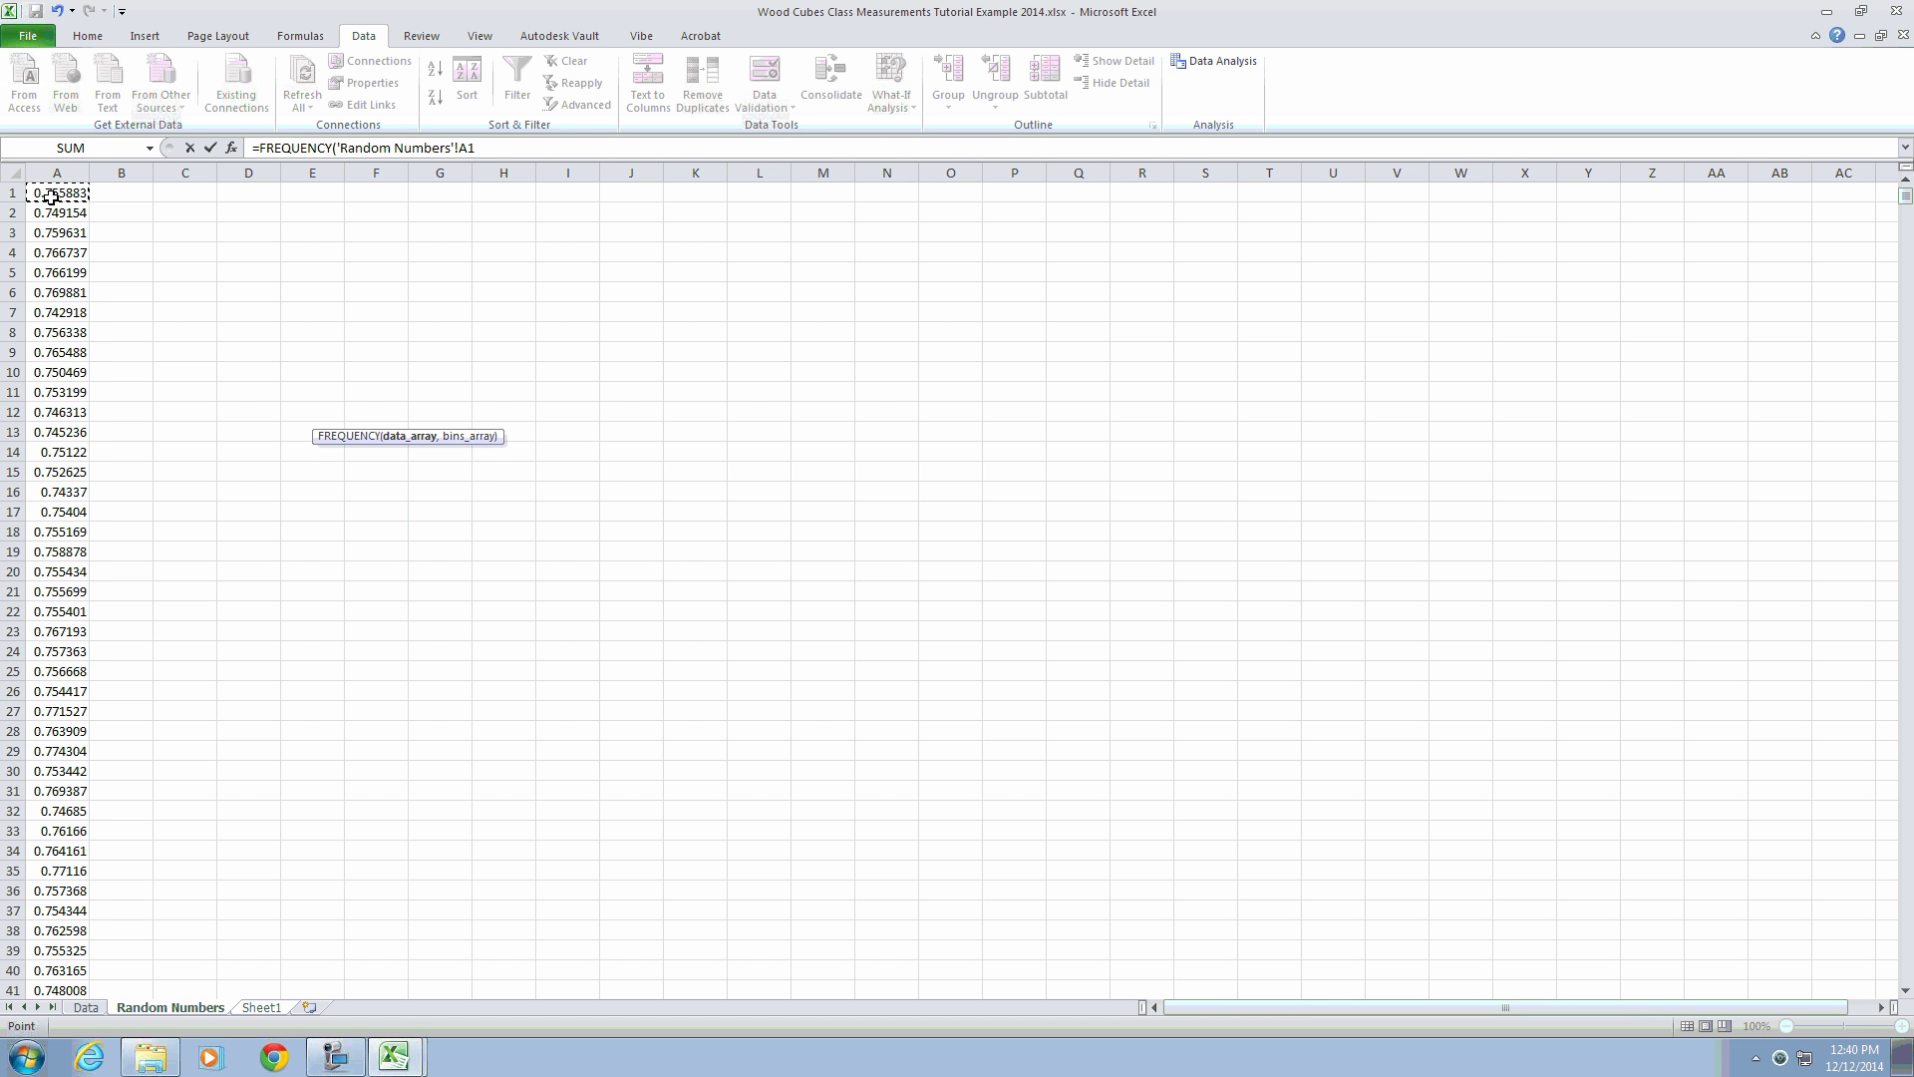
{"action": "key", "text": "ctrl+Down"}
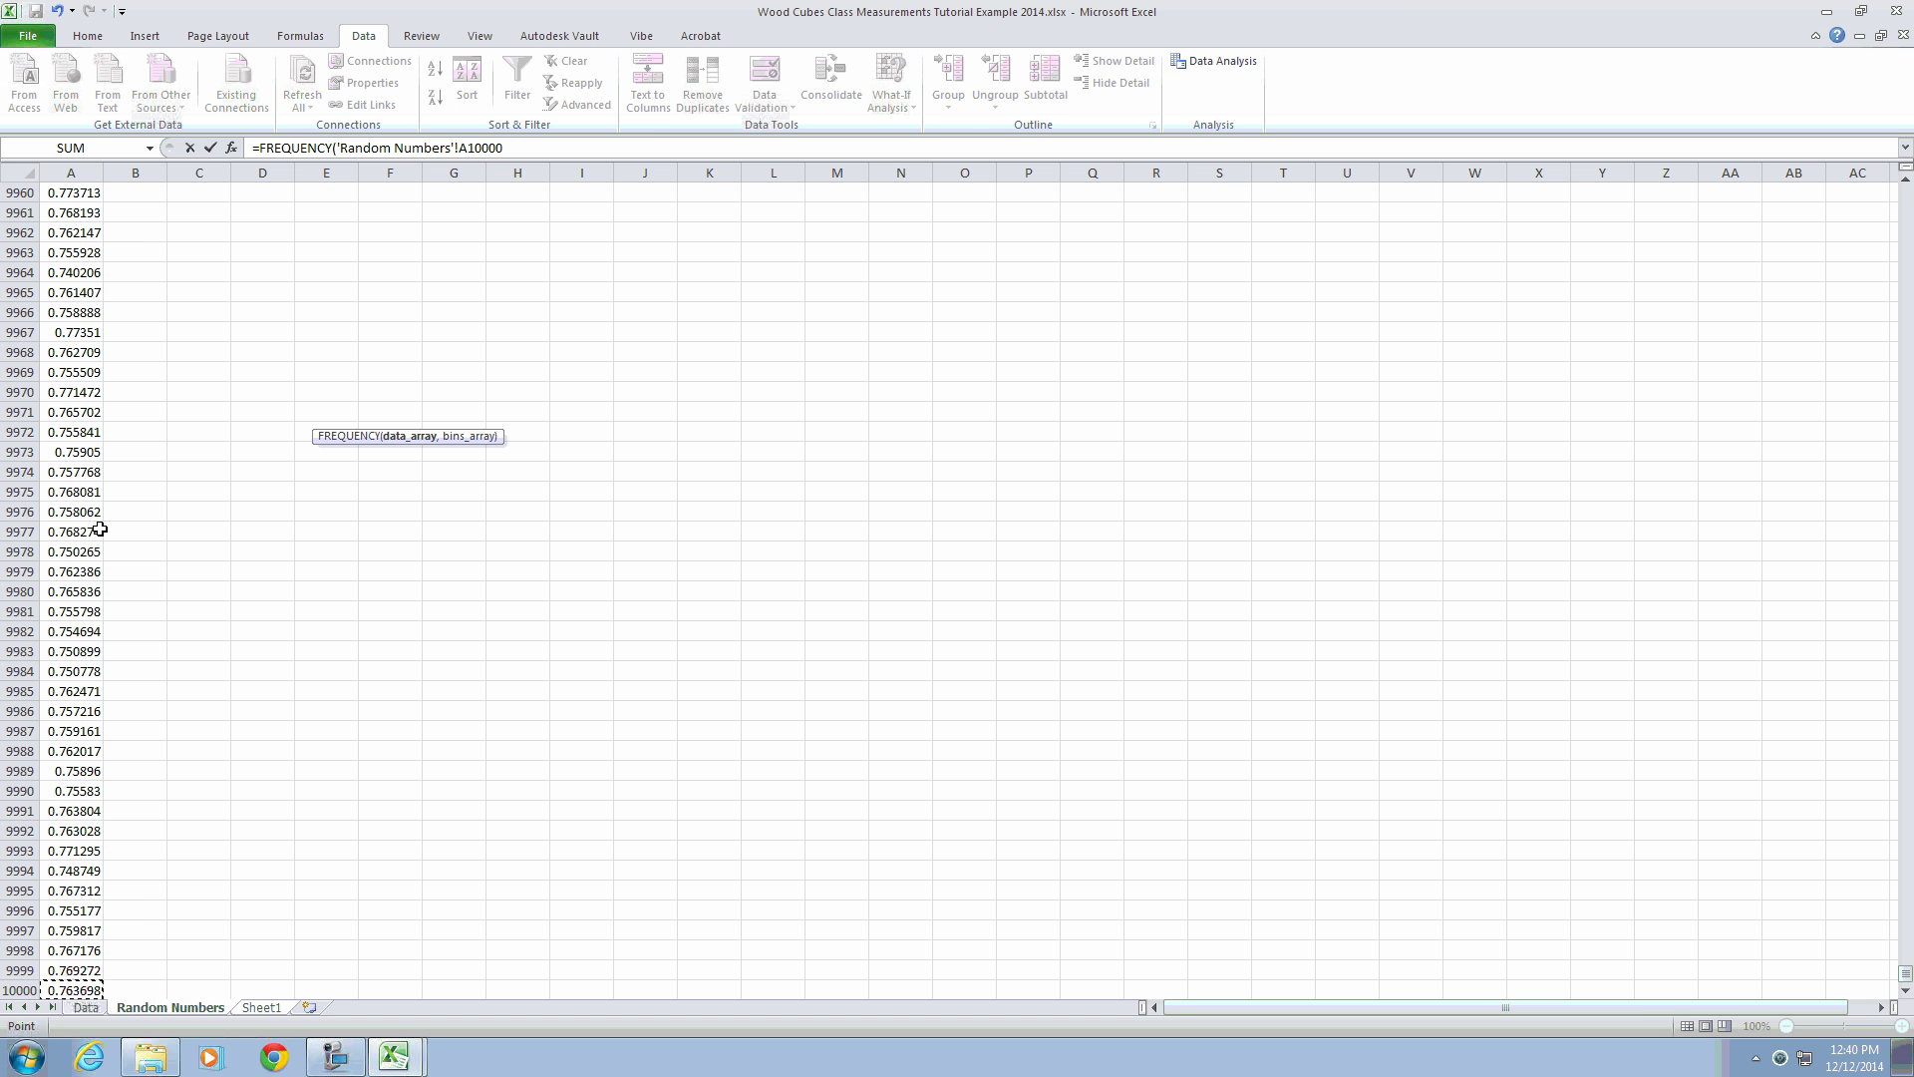
{"action": "key", "text": "ctrl+Up"}
{"action": "key", "text": "ctrl+shift+Down"}
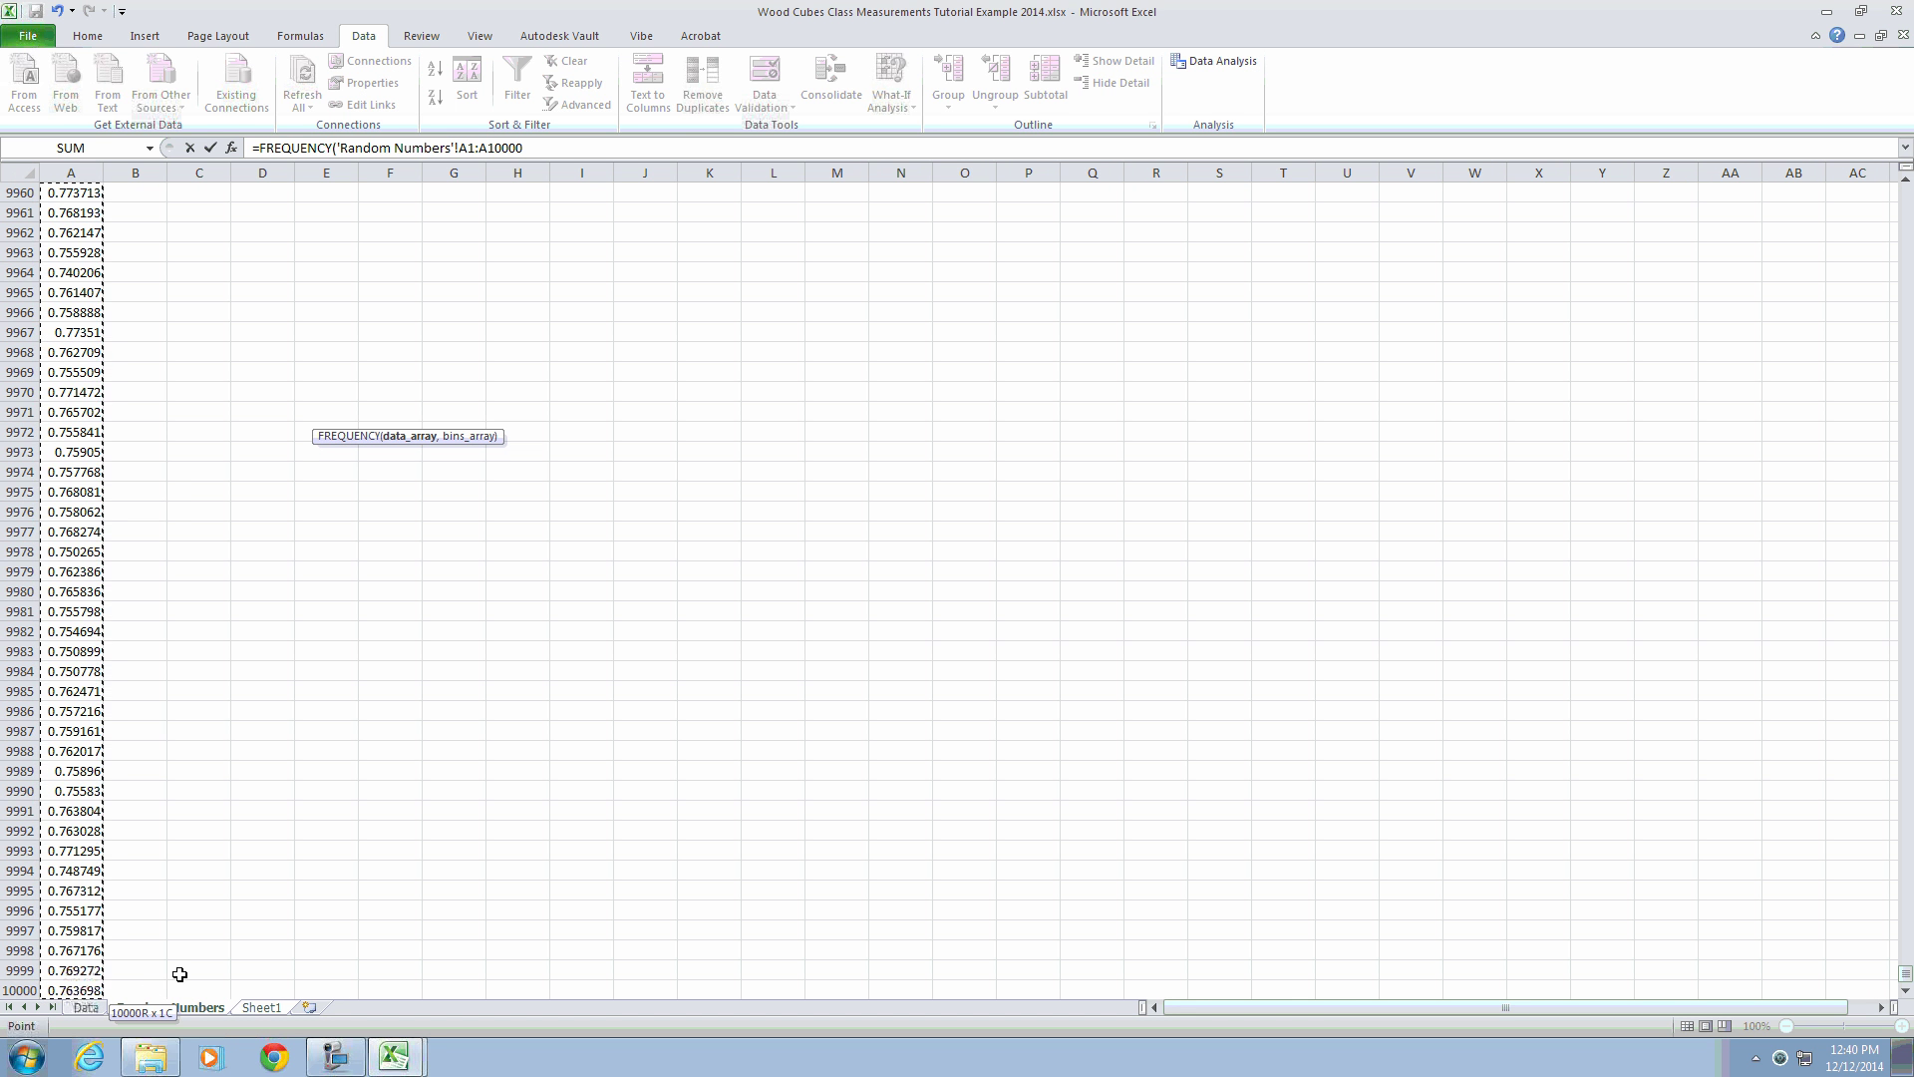
{"action": "key", "text": "Return"}
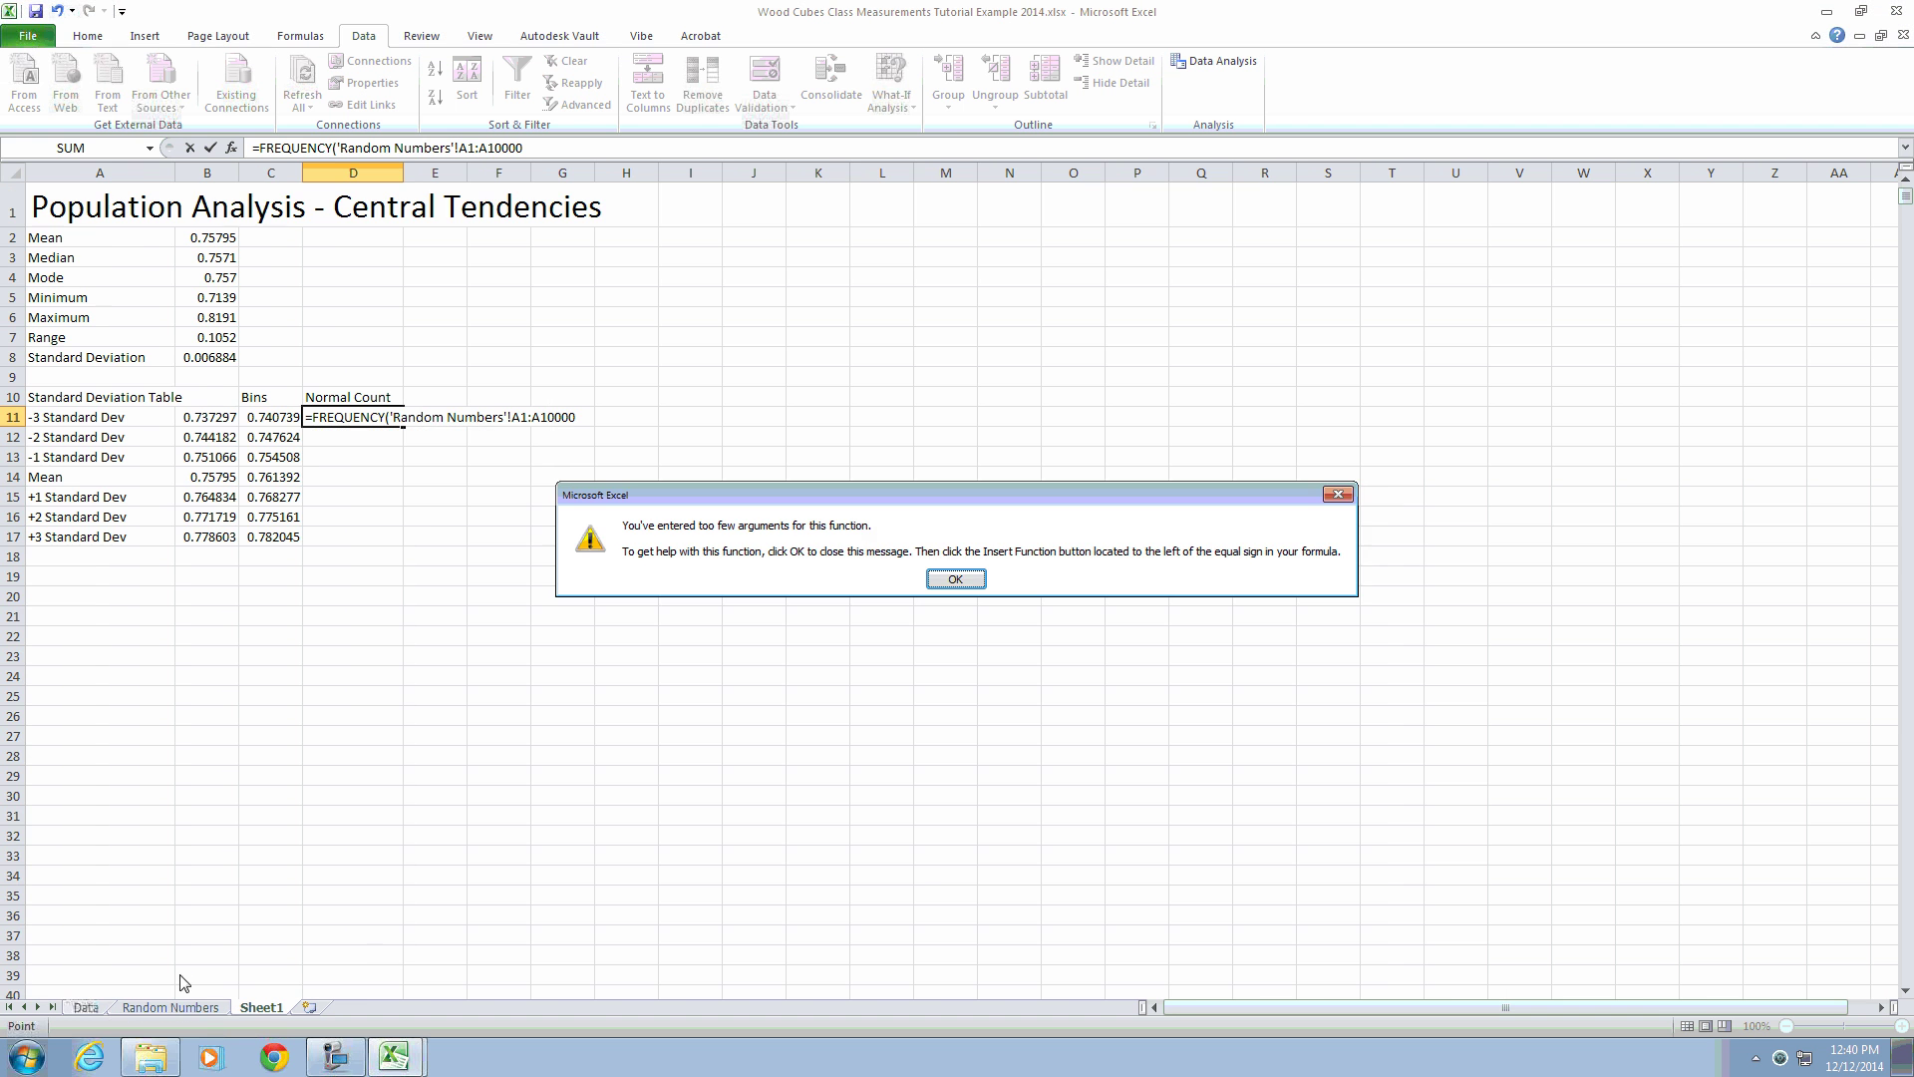
Step: Add bins C11:C17 as the FREQUENCY formula's second argument
{"action": "left_click", "coordinate": [957, 580]}
{"action": "left_click", "coordinate": [578, 149]}
{"action": "type", "text": ","}
{"action": "left_click_drag", "start_coordinate": [263, 417], "coordinate": [269, 536]}
{"action": "key", "text": "Return"}
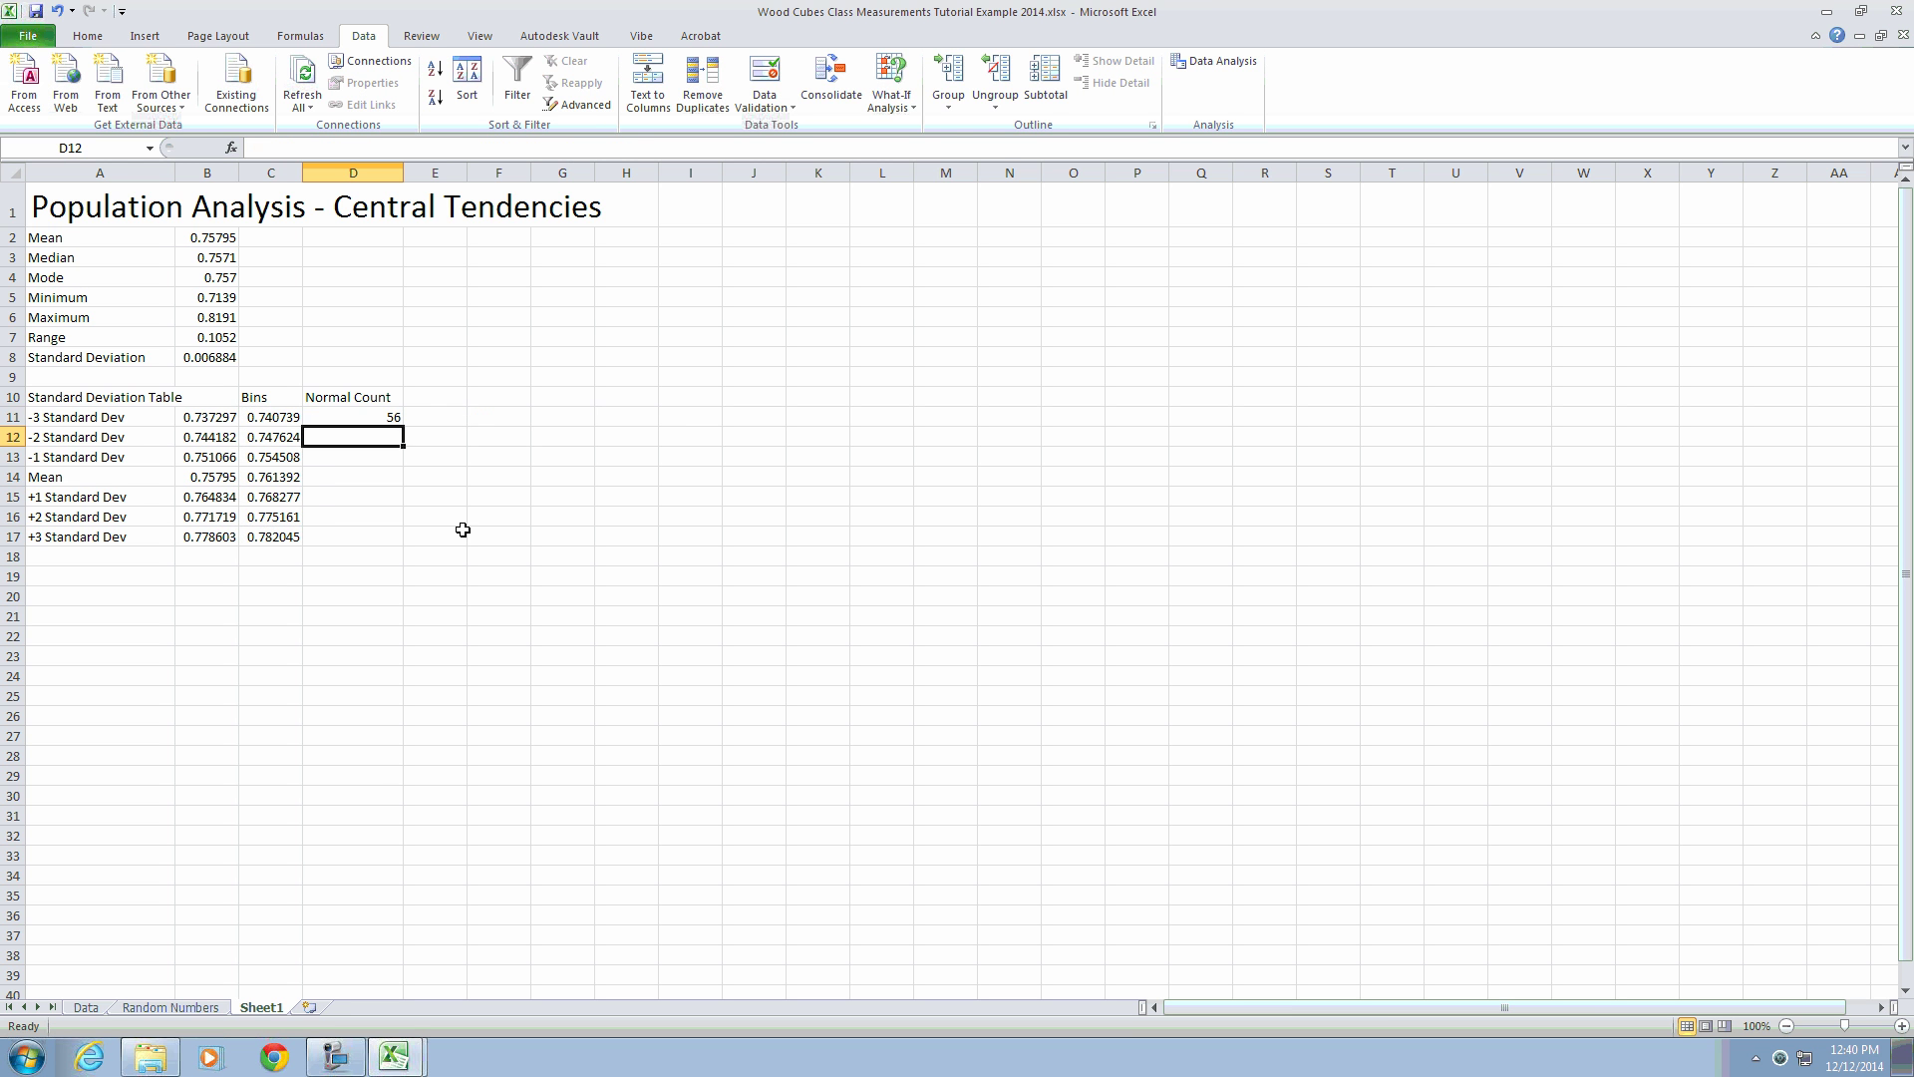
Step: Array-enter the FREQUENCY formula across D11:D17 and check the counts
{"action": "left_click", "coordinate": [379, 419]}
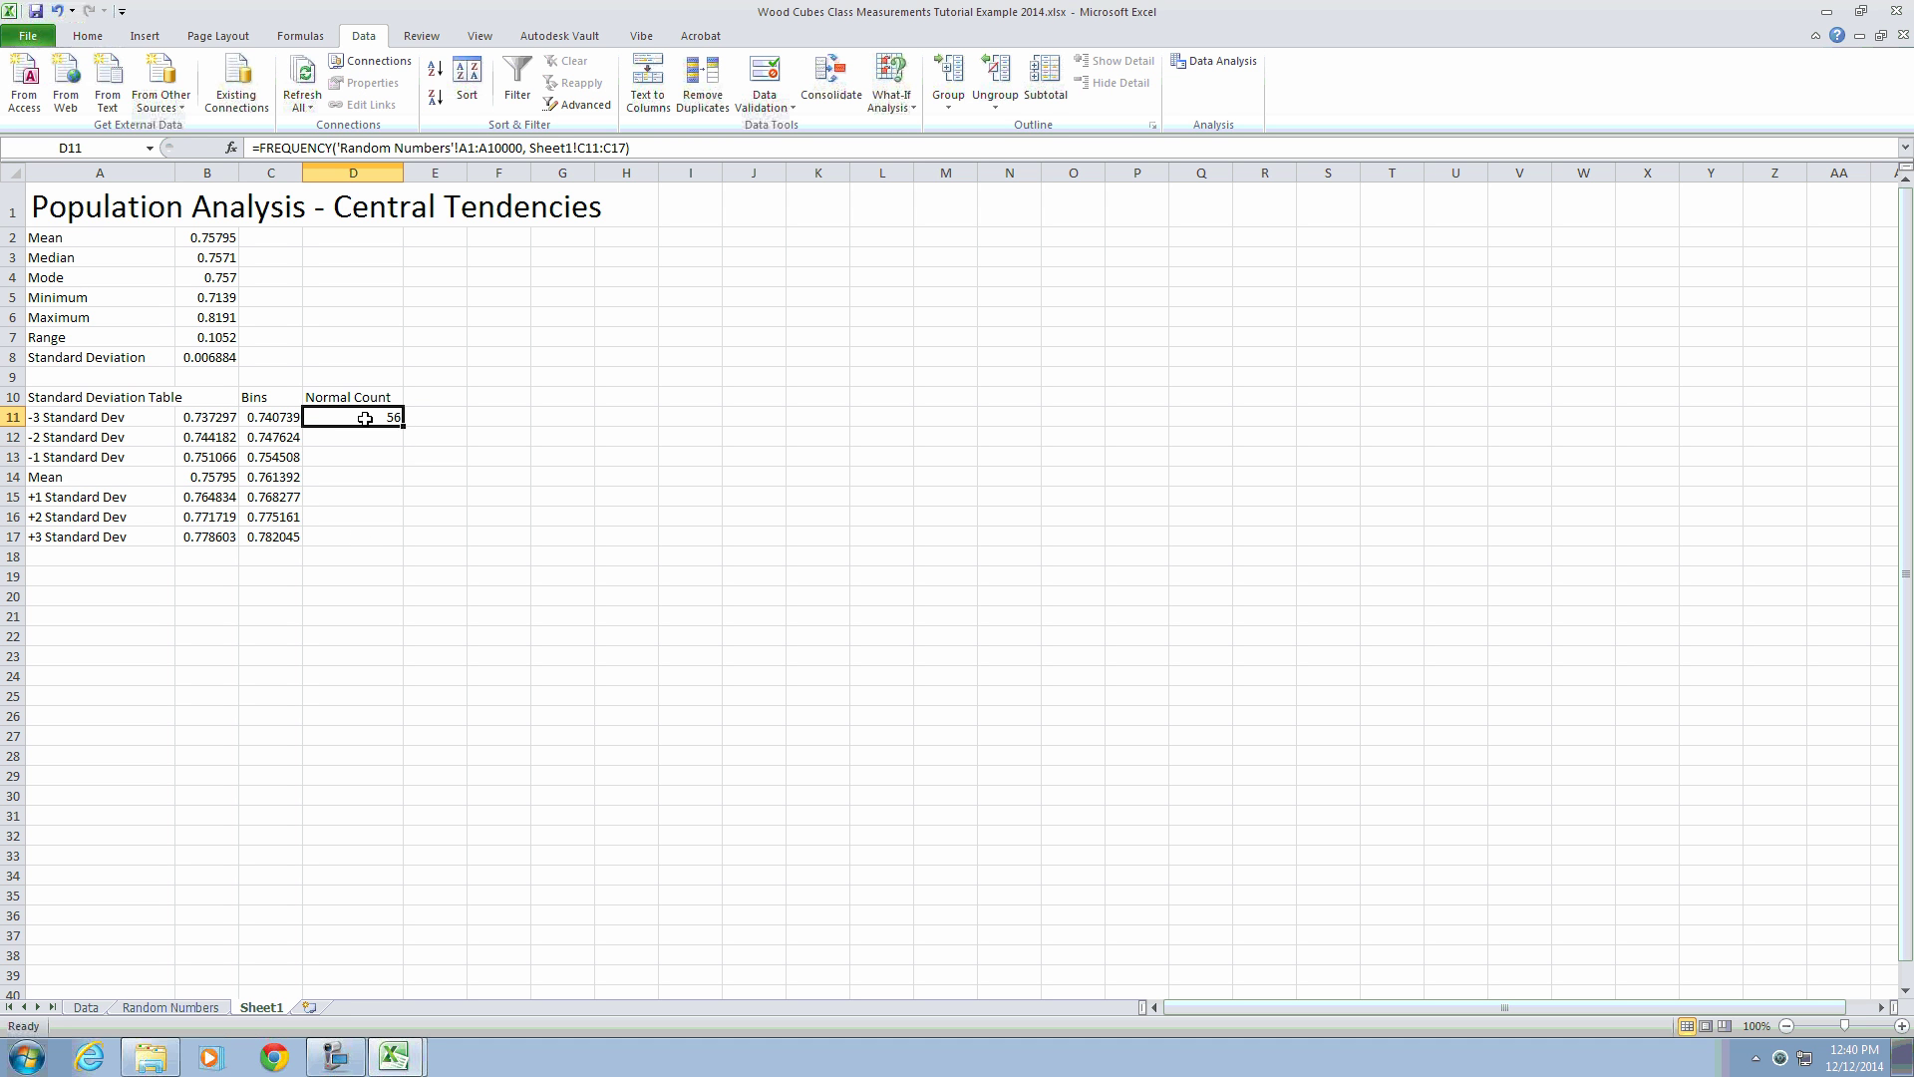
{"action": "left_click_drag", "start_coordinate": [351, 419], "coordinate": [347, 534]}
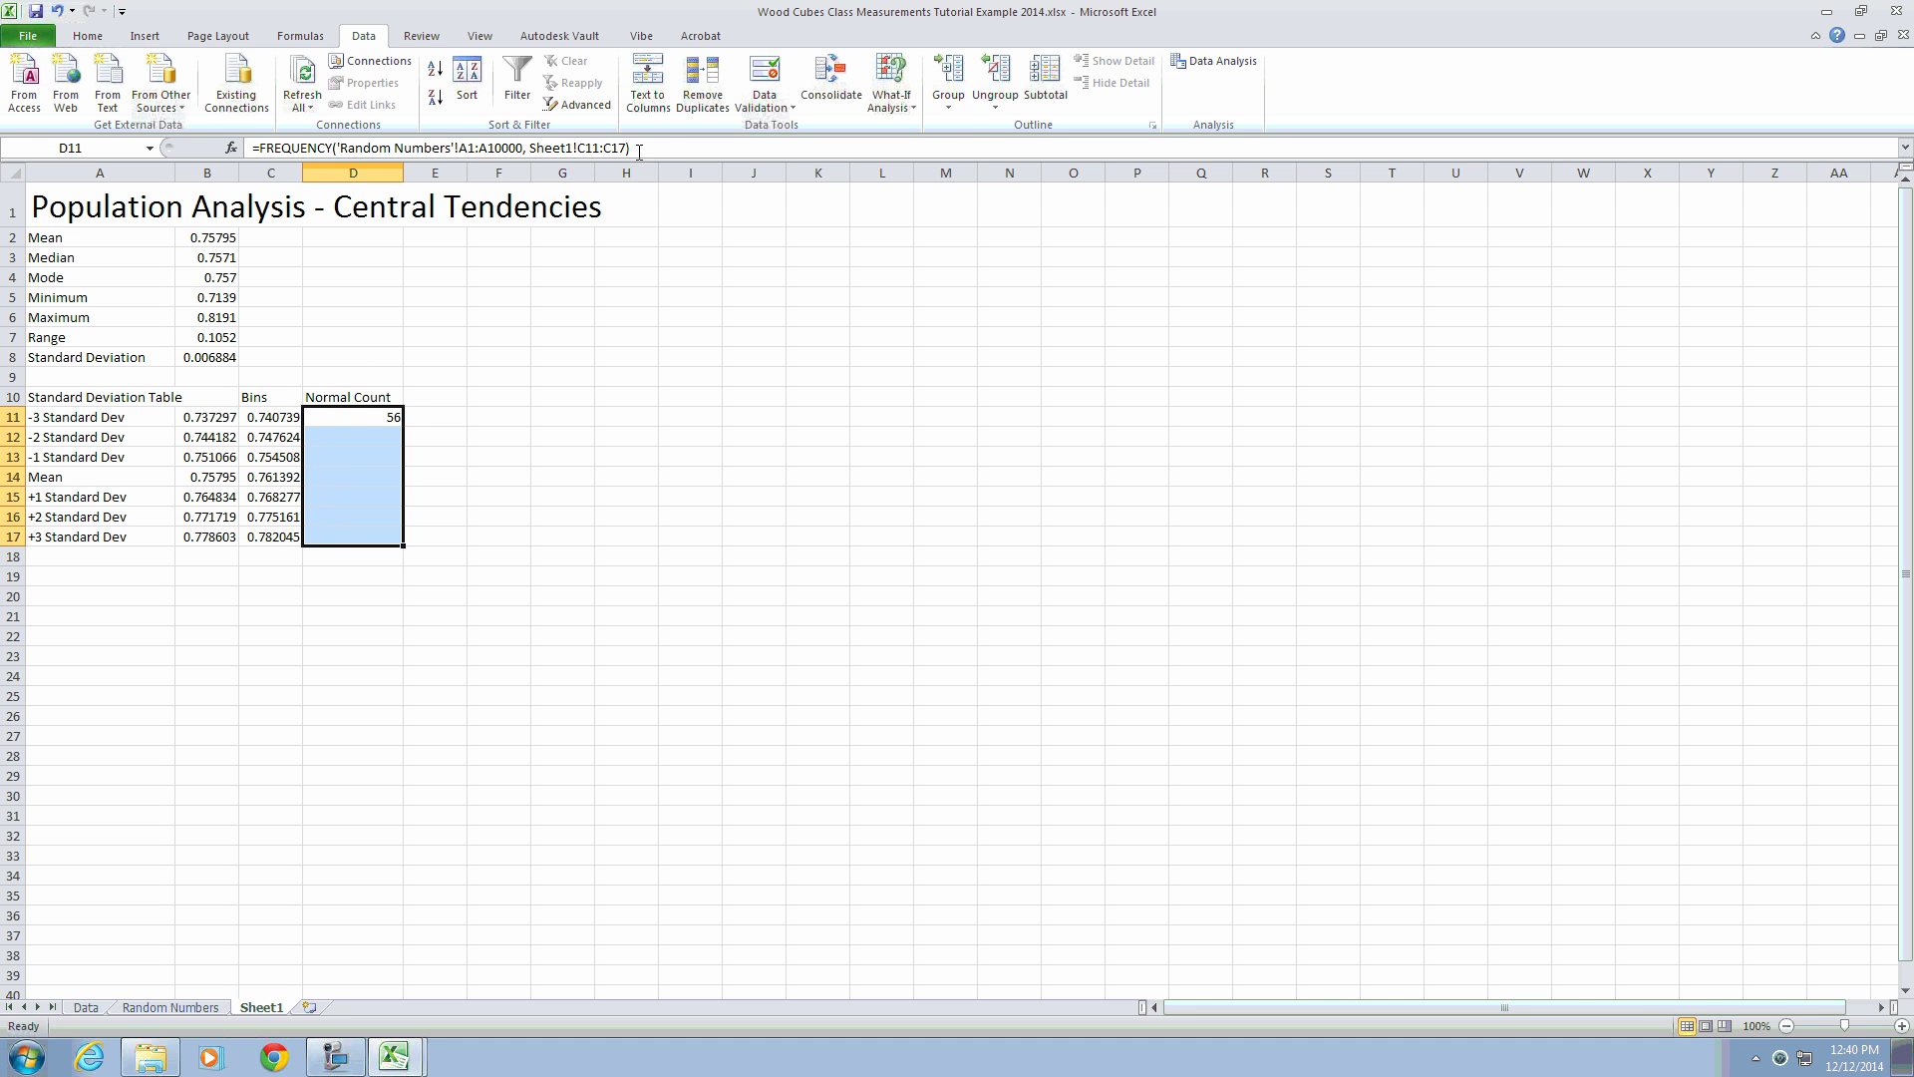
{"action": "left_click", "coordinate": [547, 147]}
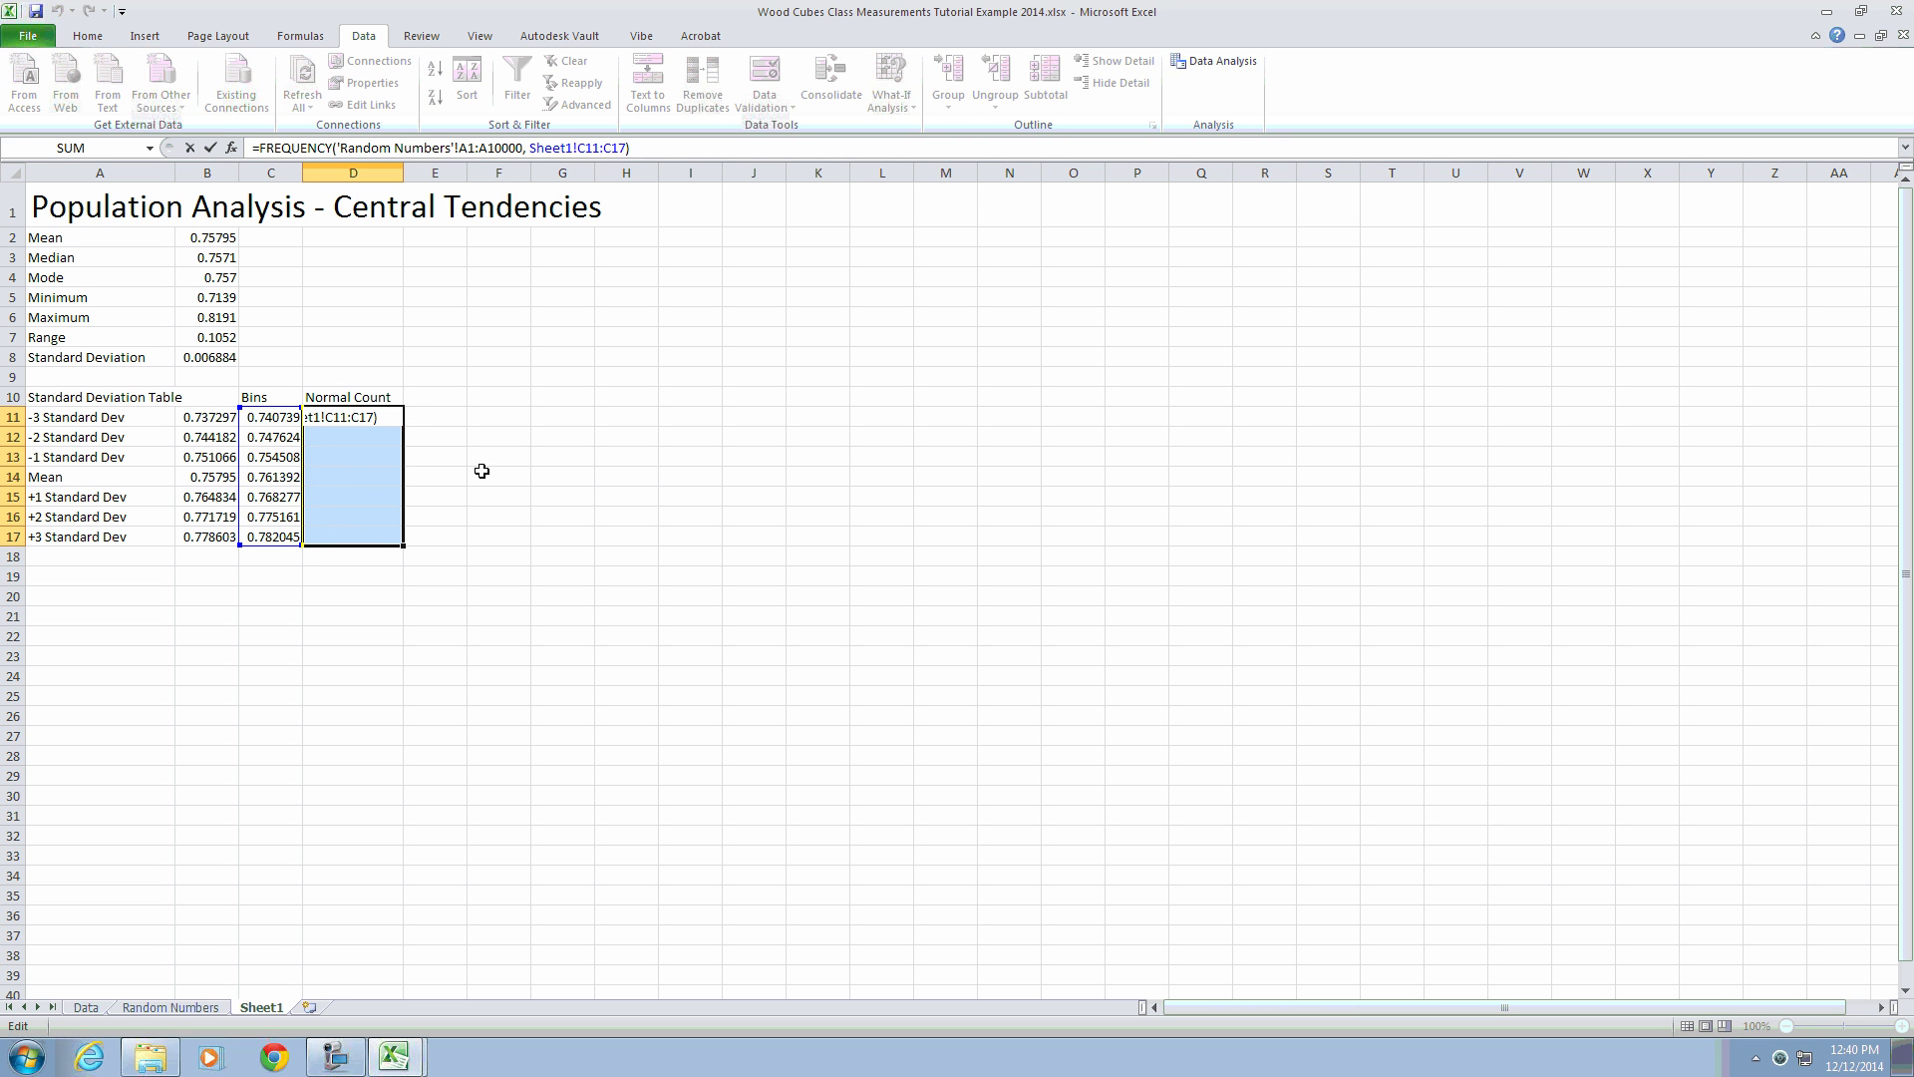
{"action": "key", "text": "ctrl+shift+Return"}
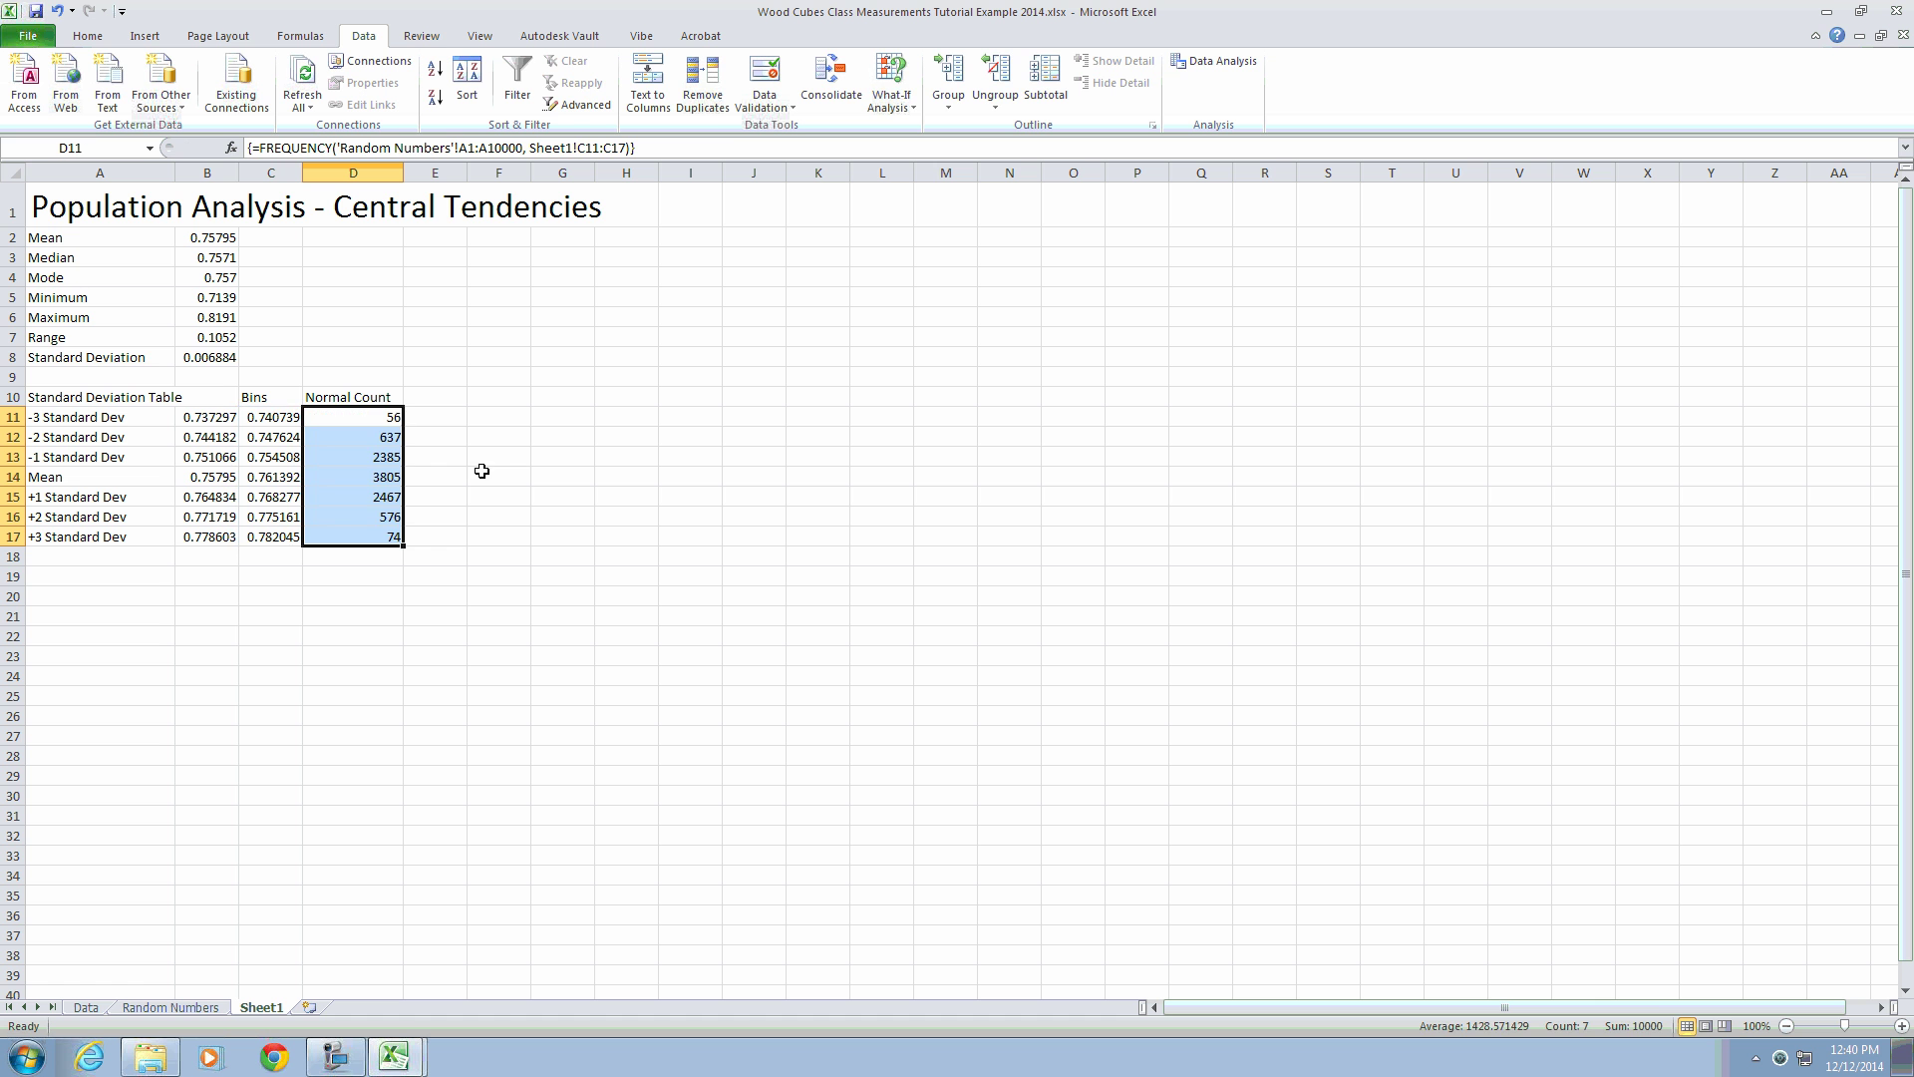
{"action": "left_click", "coordinate": [364, 534]}
{"action": "left_click", "coordinate": [379, 423]}
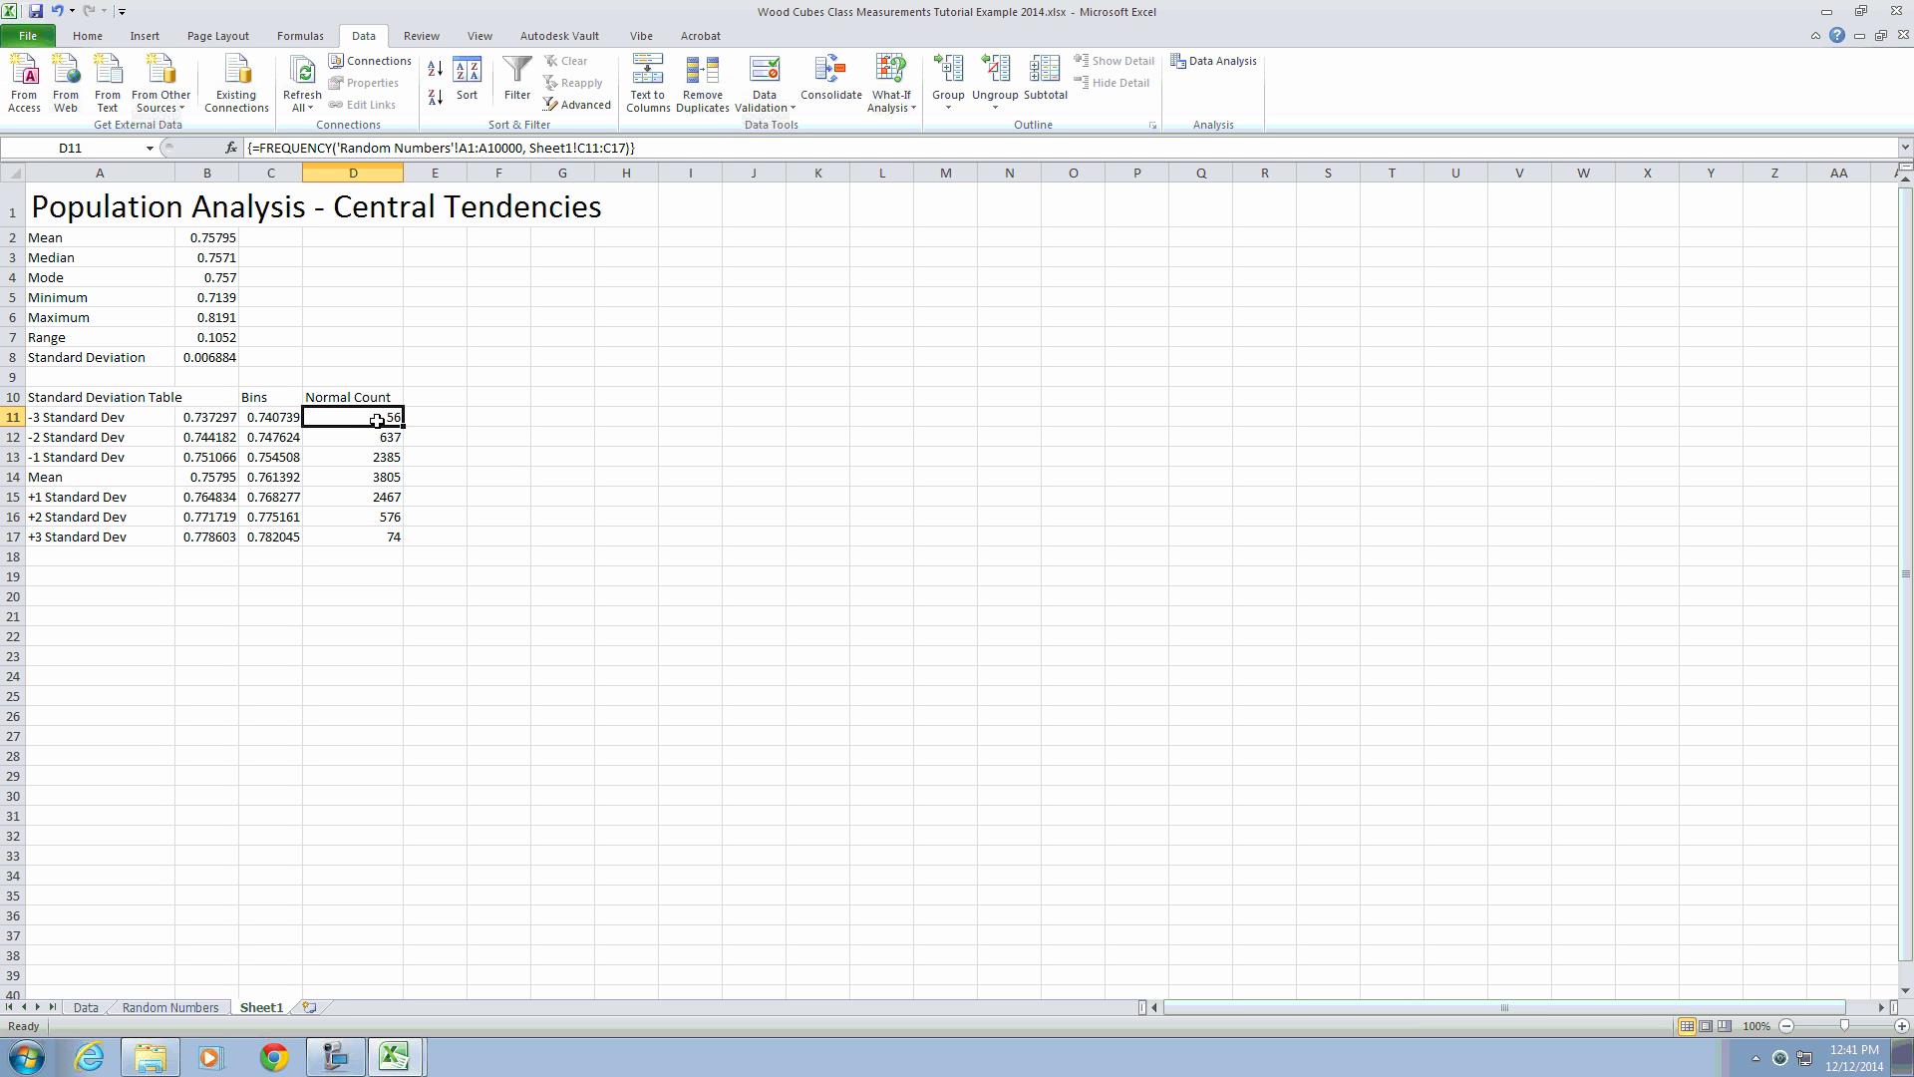
Step: Chart labels A10:A17 with Normal Count D10:D17 as a clustered column chart beside the table
{"action": "left_click", "coordinate": [363, 539]}
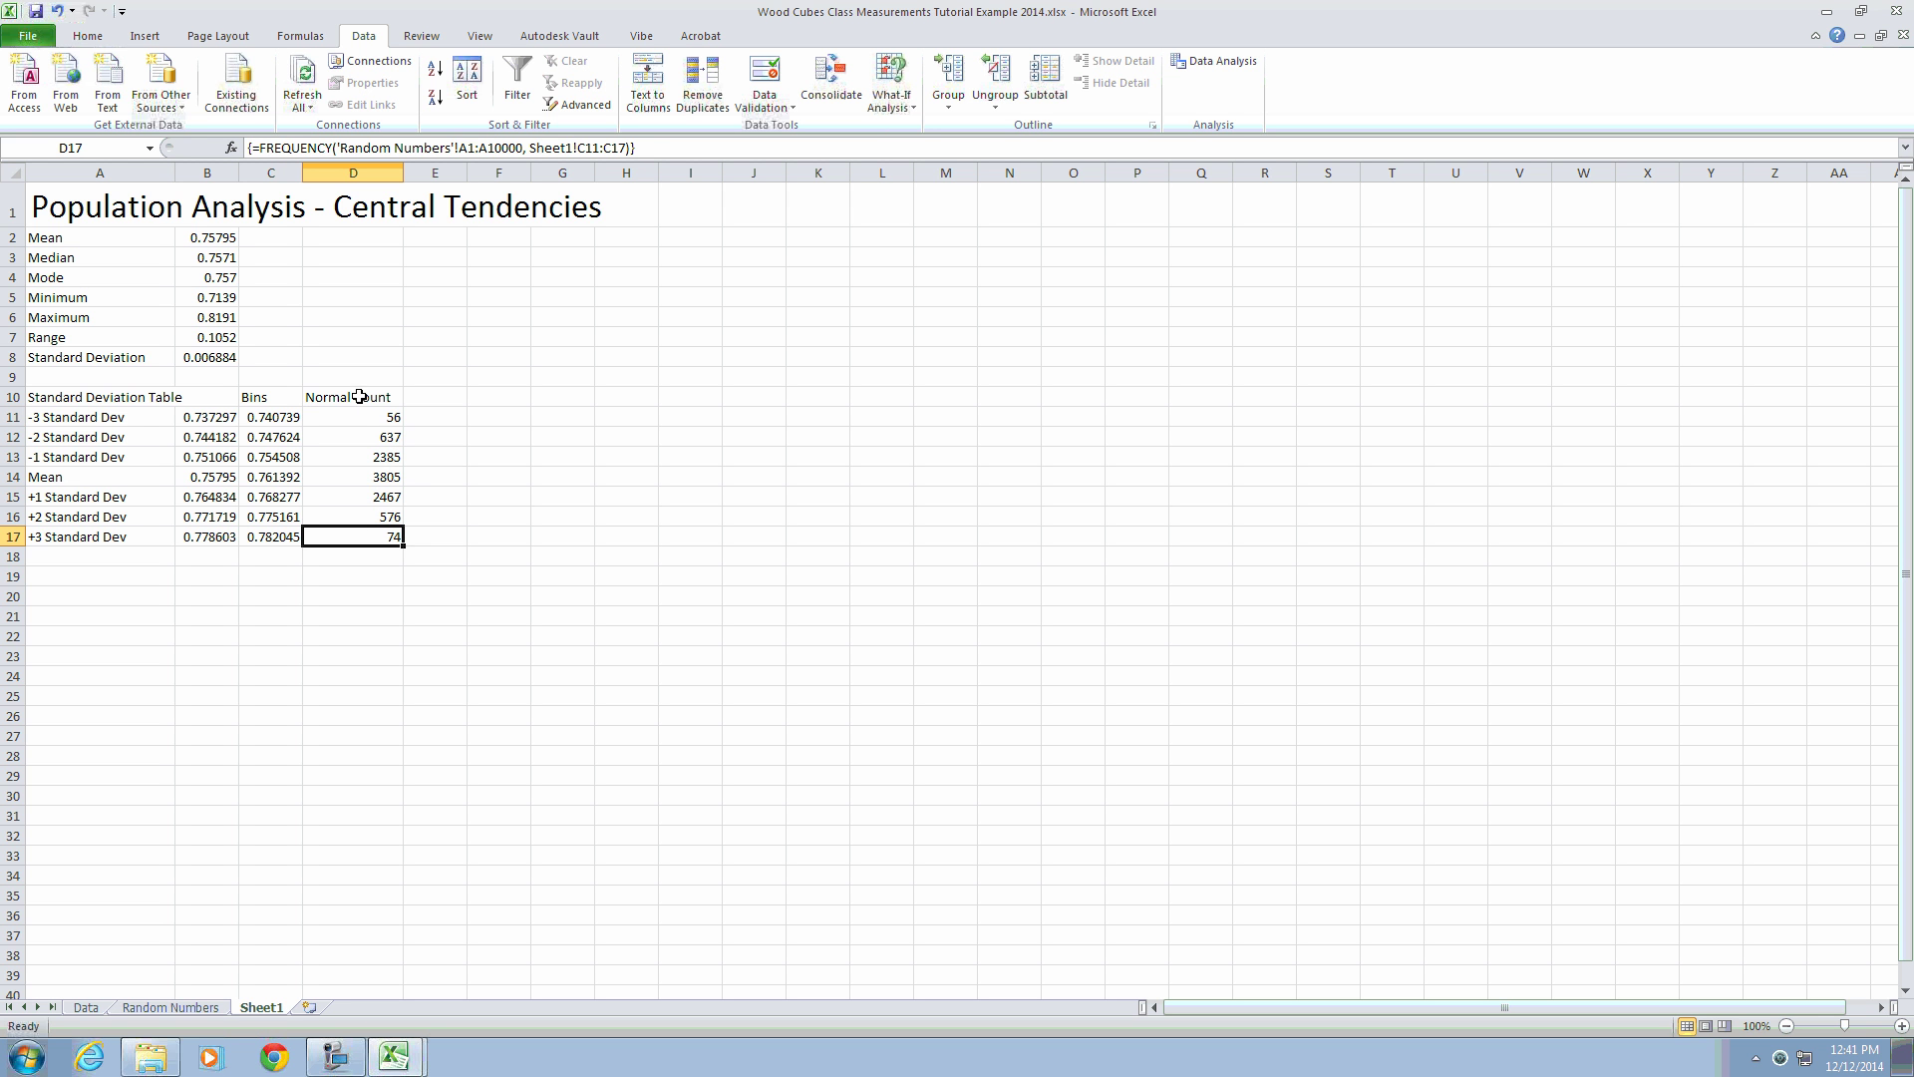
{"action": "left_click_drag", "start_coordinate": [219, 398], "coordinate": [217, 529]}
{"action": "left_click_drag", "start_coordinate": [375, 397], "coordinate": [365, 533]}
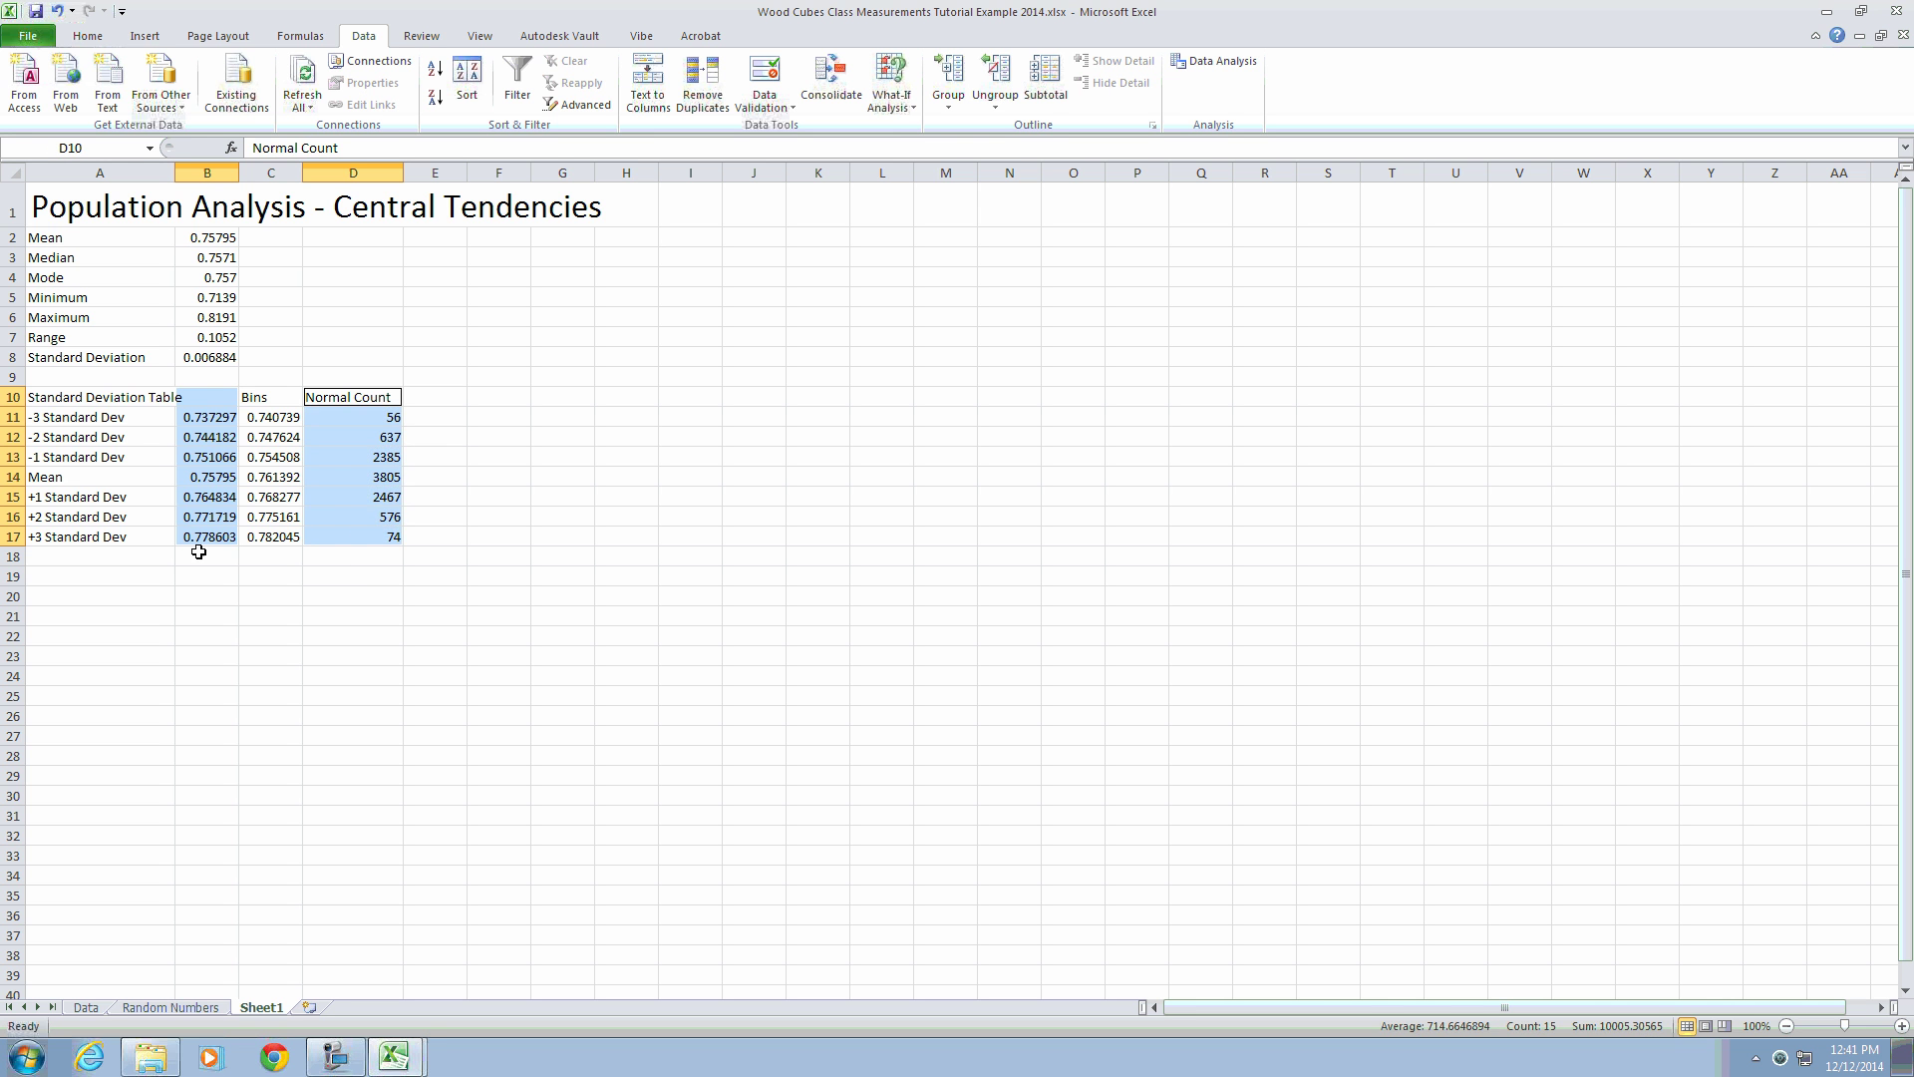
{"action": "left_click", "coordinate": [359, 456]}
{"action": "left_click_drag", "start_coordinate": [134, 399], "coordinate": [129, 538]}
{"action": "left_click_drag", "start_coordinate": [359, 397], "coordinate": [355, 534]}
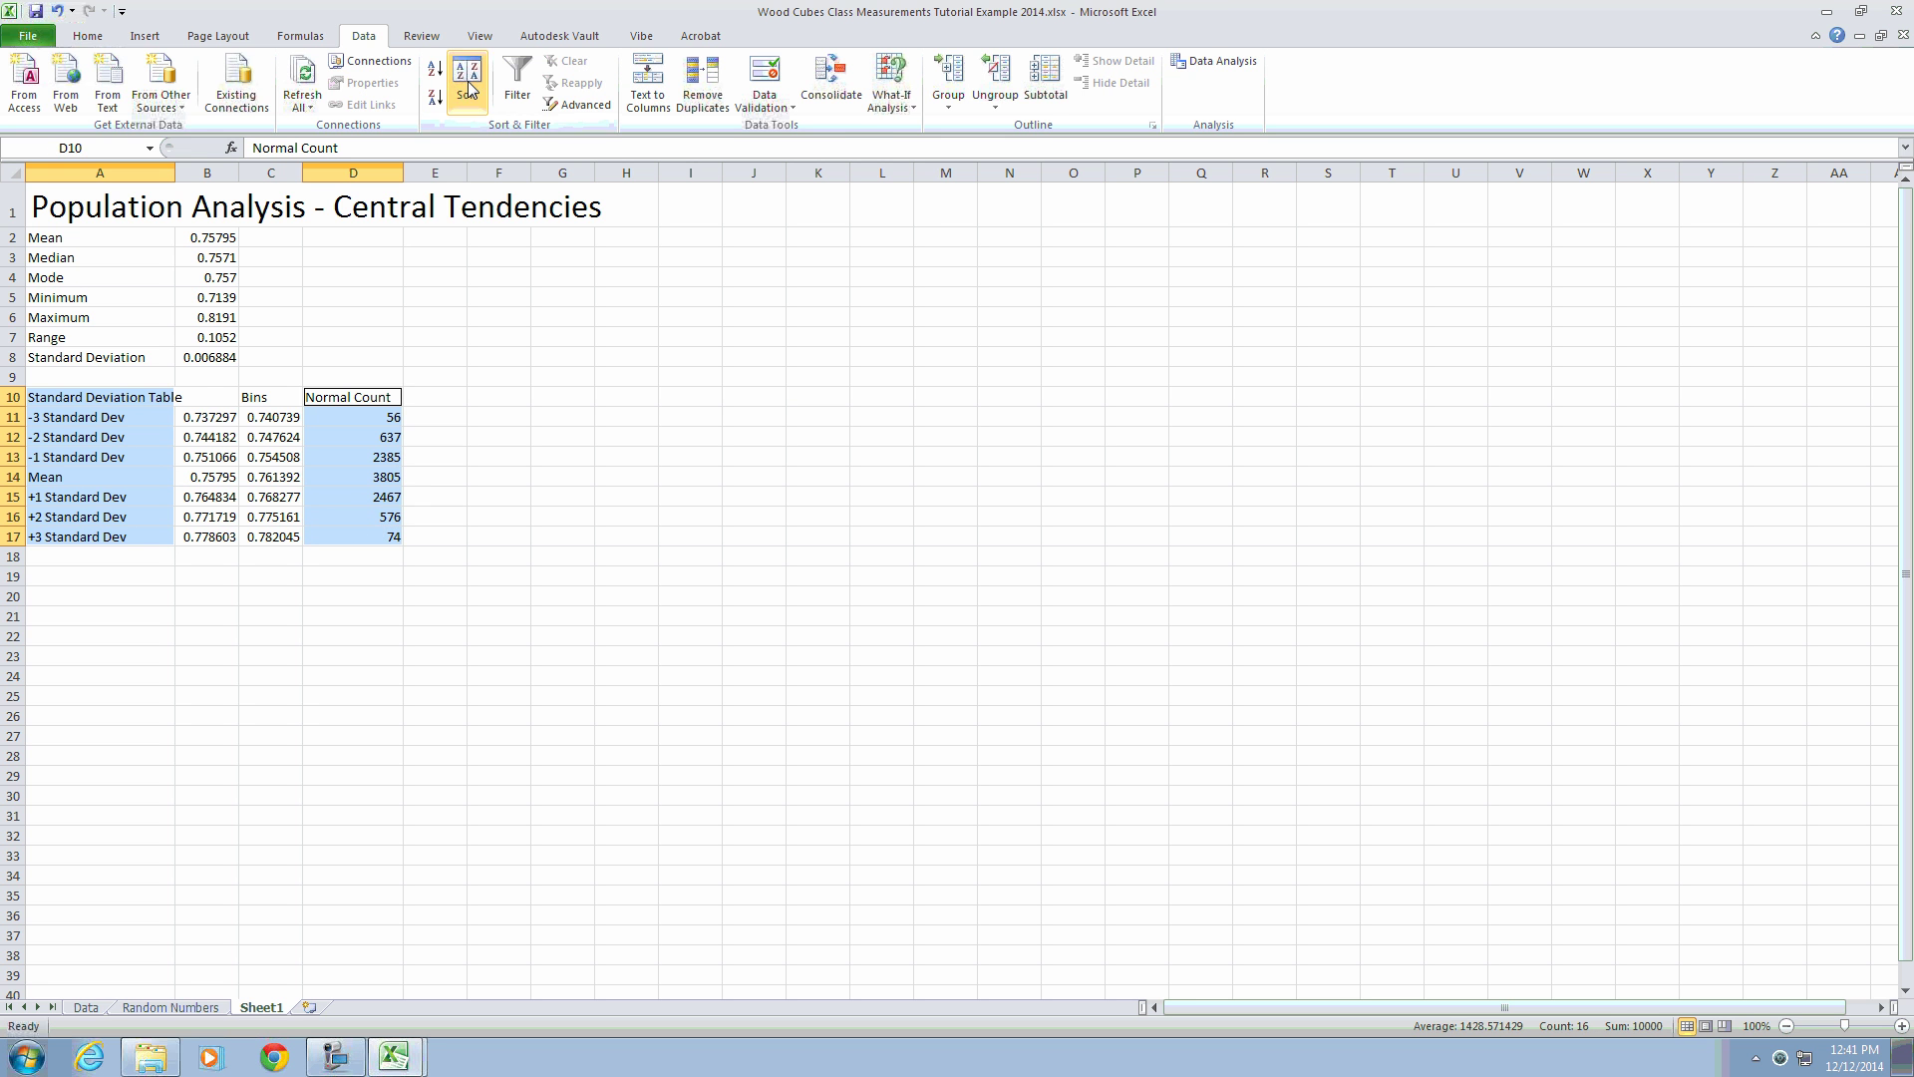
{"action": "left_click", "coordinate": [145, 36]}
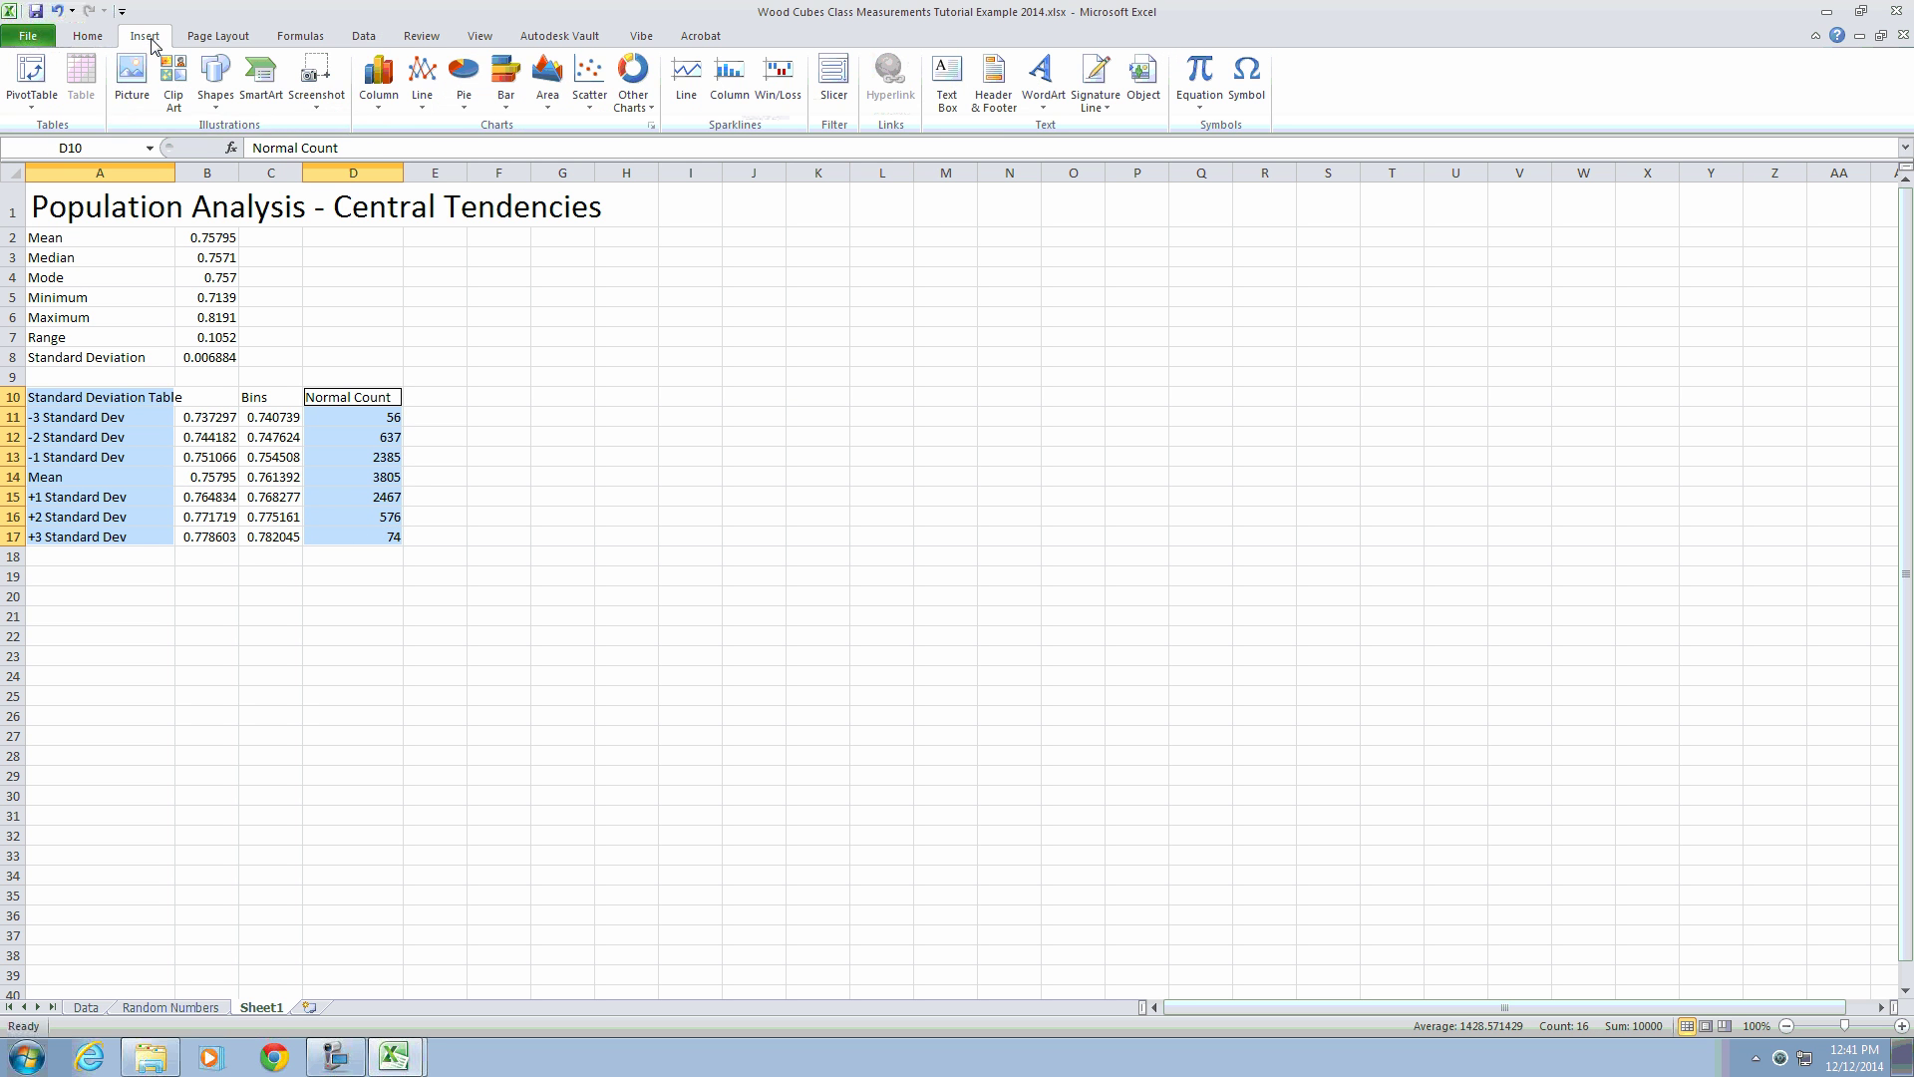
{"action": "left_click", "coordinate": [383, 106]}
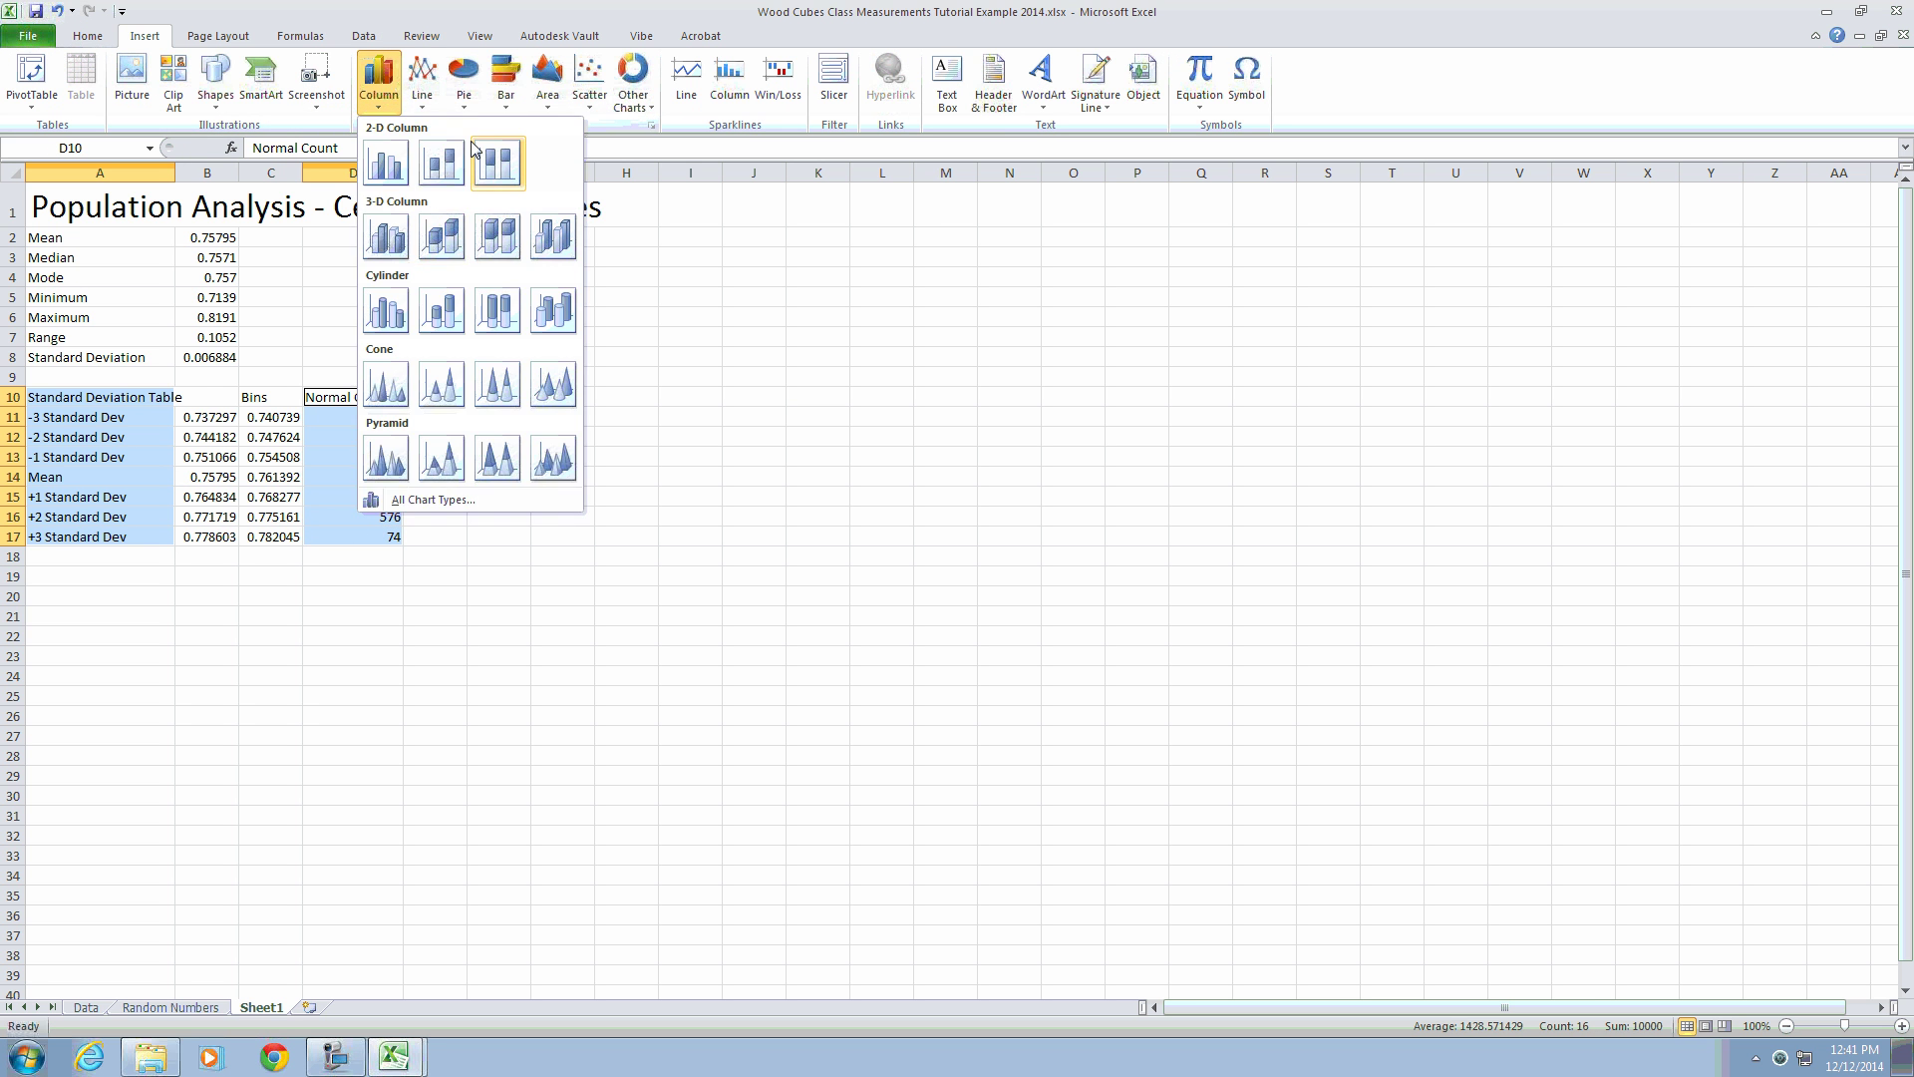
{"action": "left_click", "coordinate": [386, 161]}
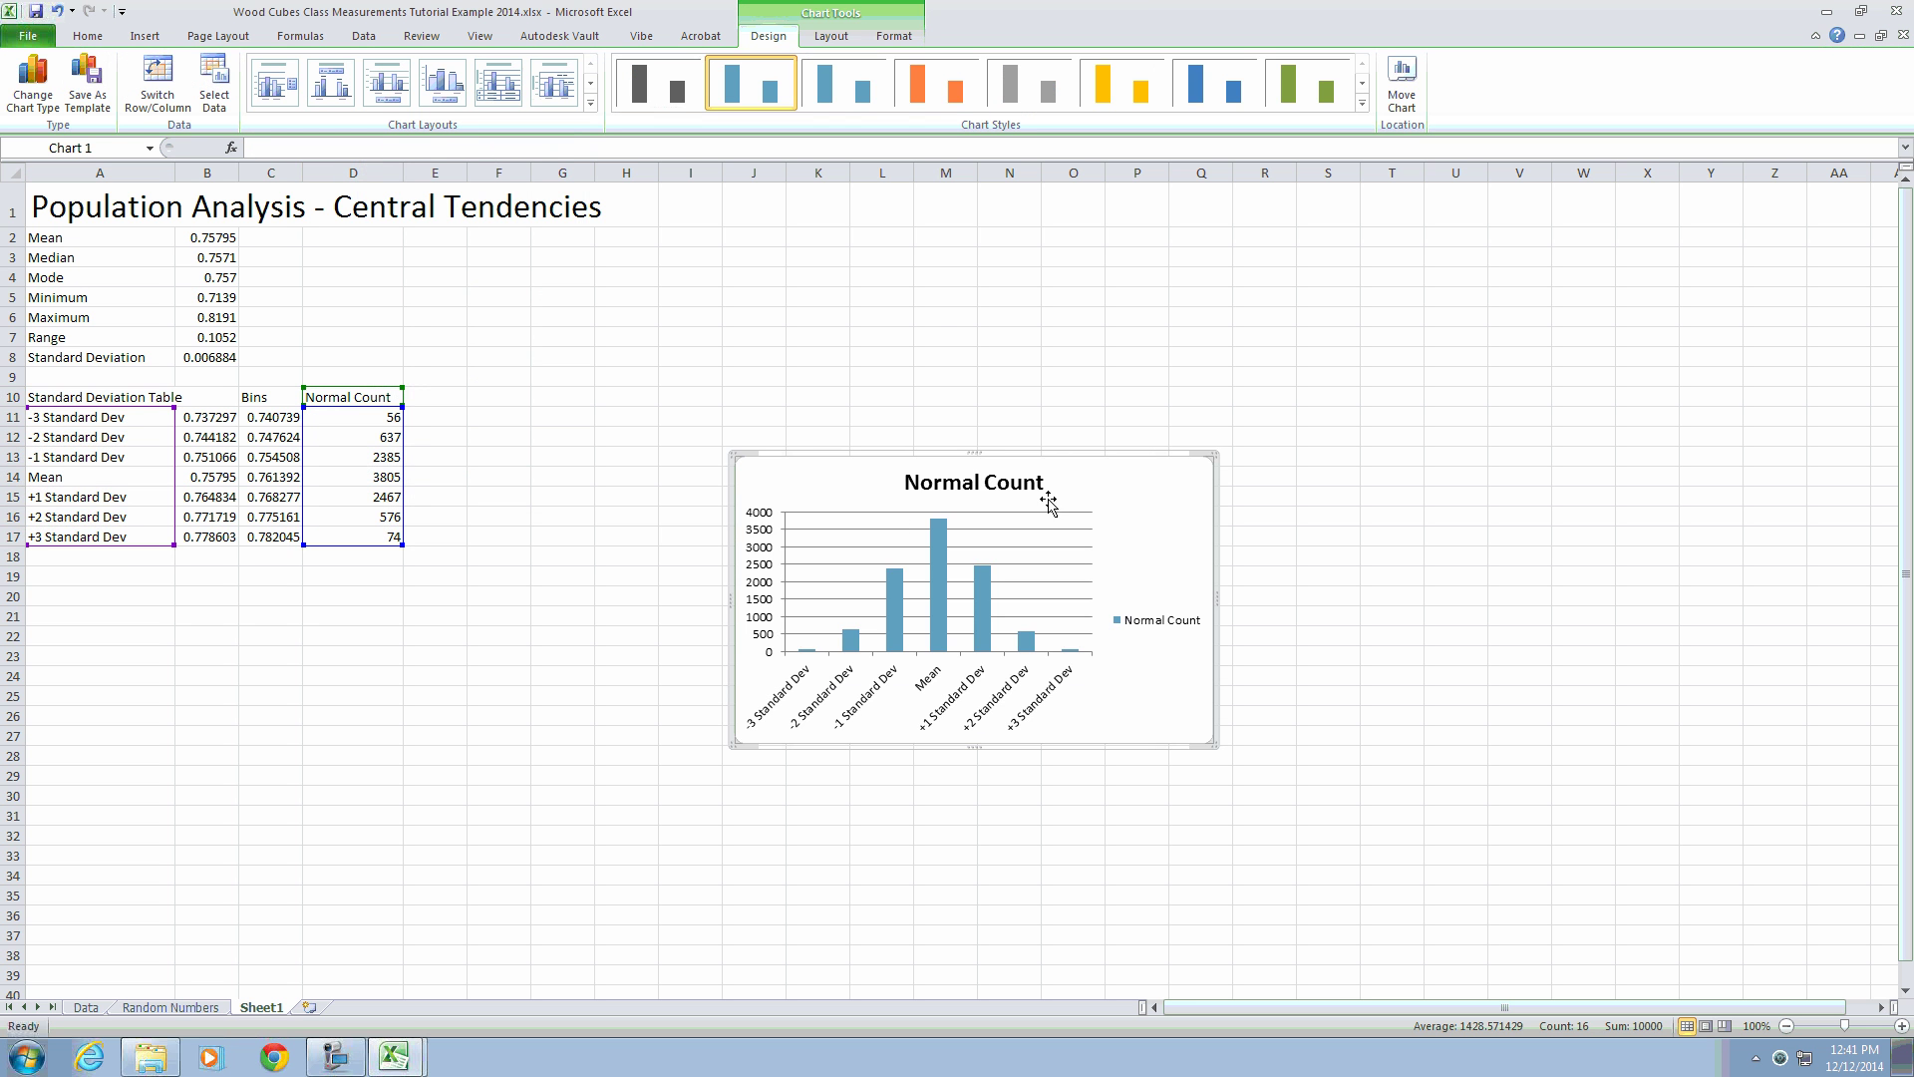
{"action": "left_click_drag", "start_coordinate": [1057, 452], "coordinate": [955, 202]}
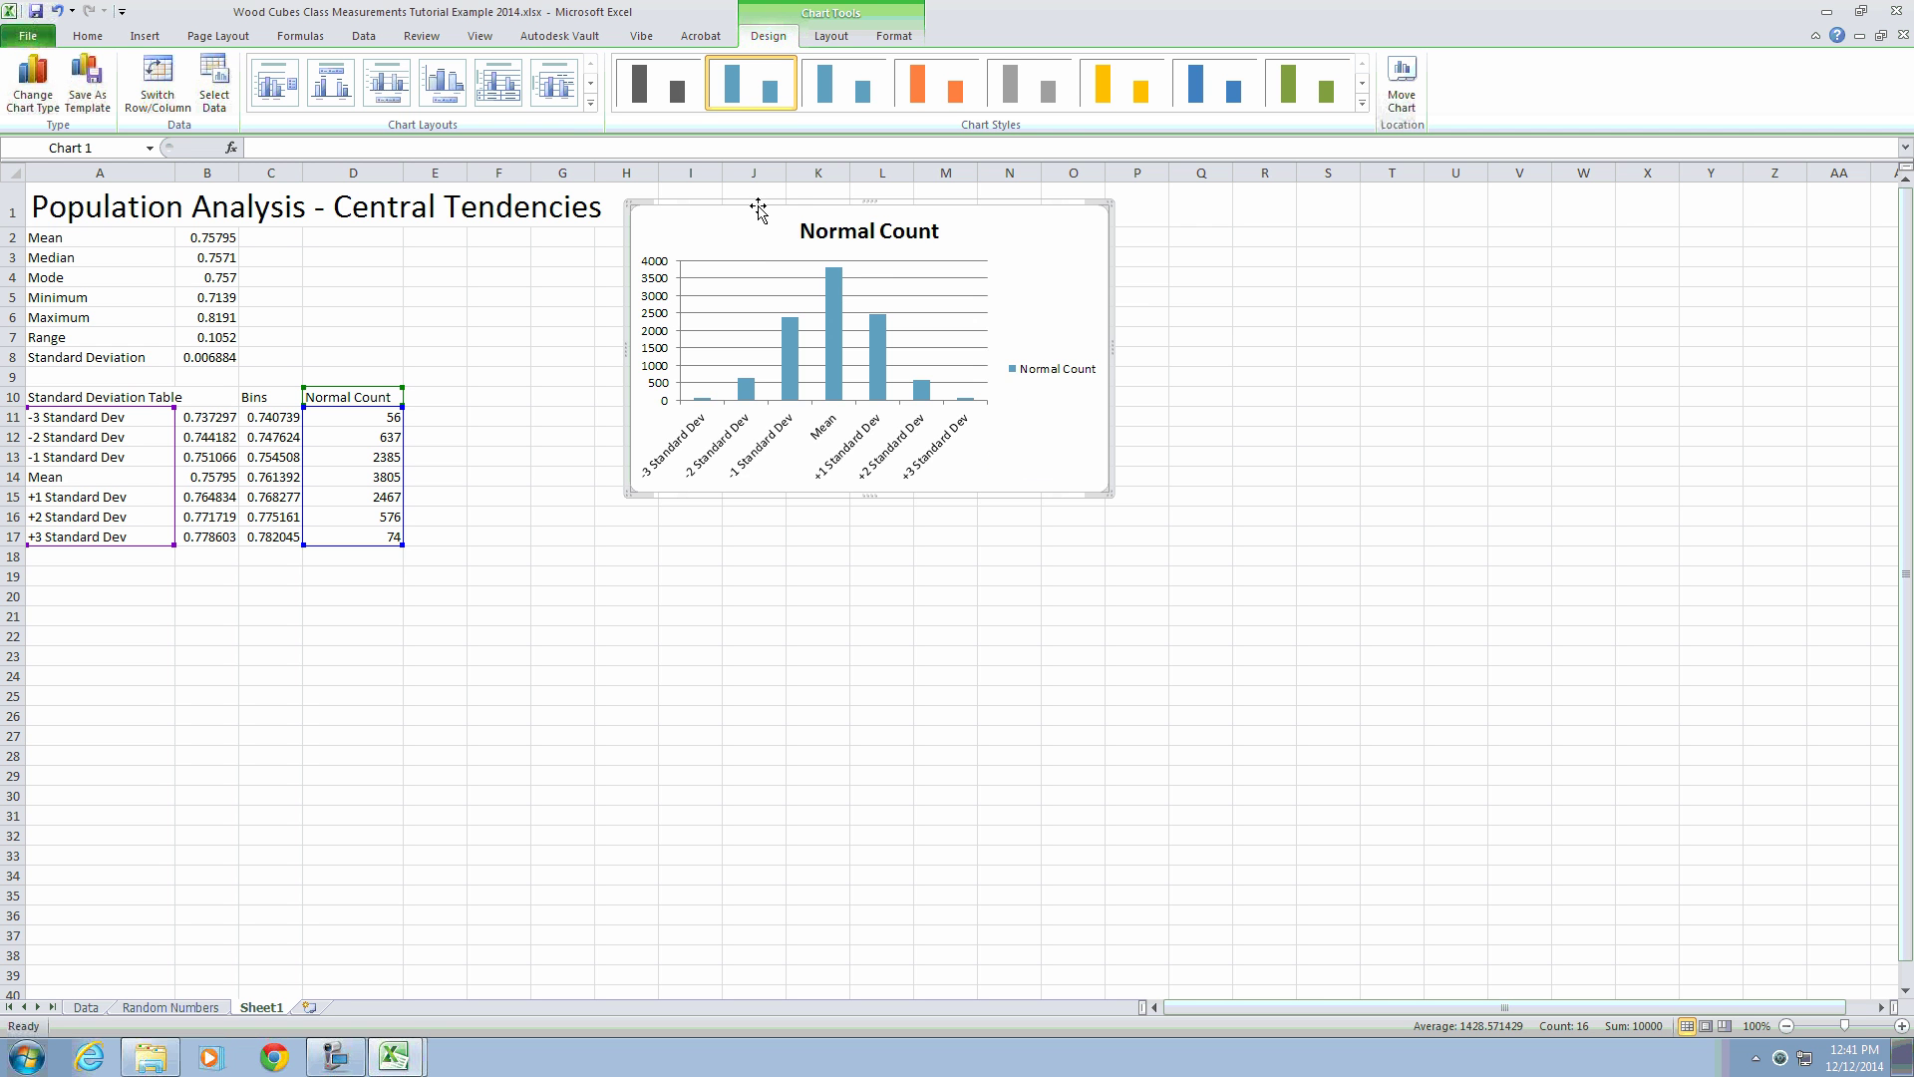
{"action": "left_click_drag", "start_coordinate": [761, 204], "coordinate": [812, 198]}
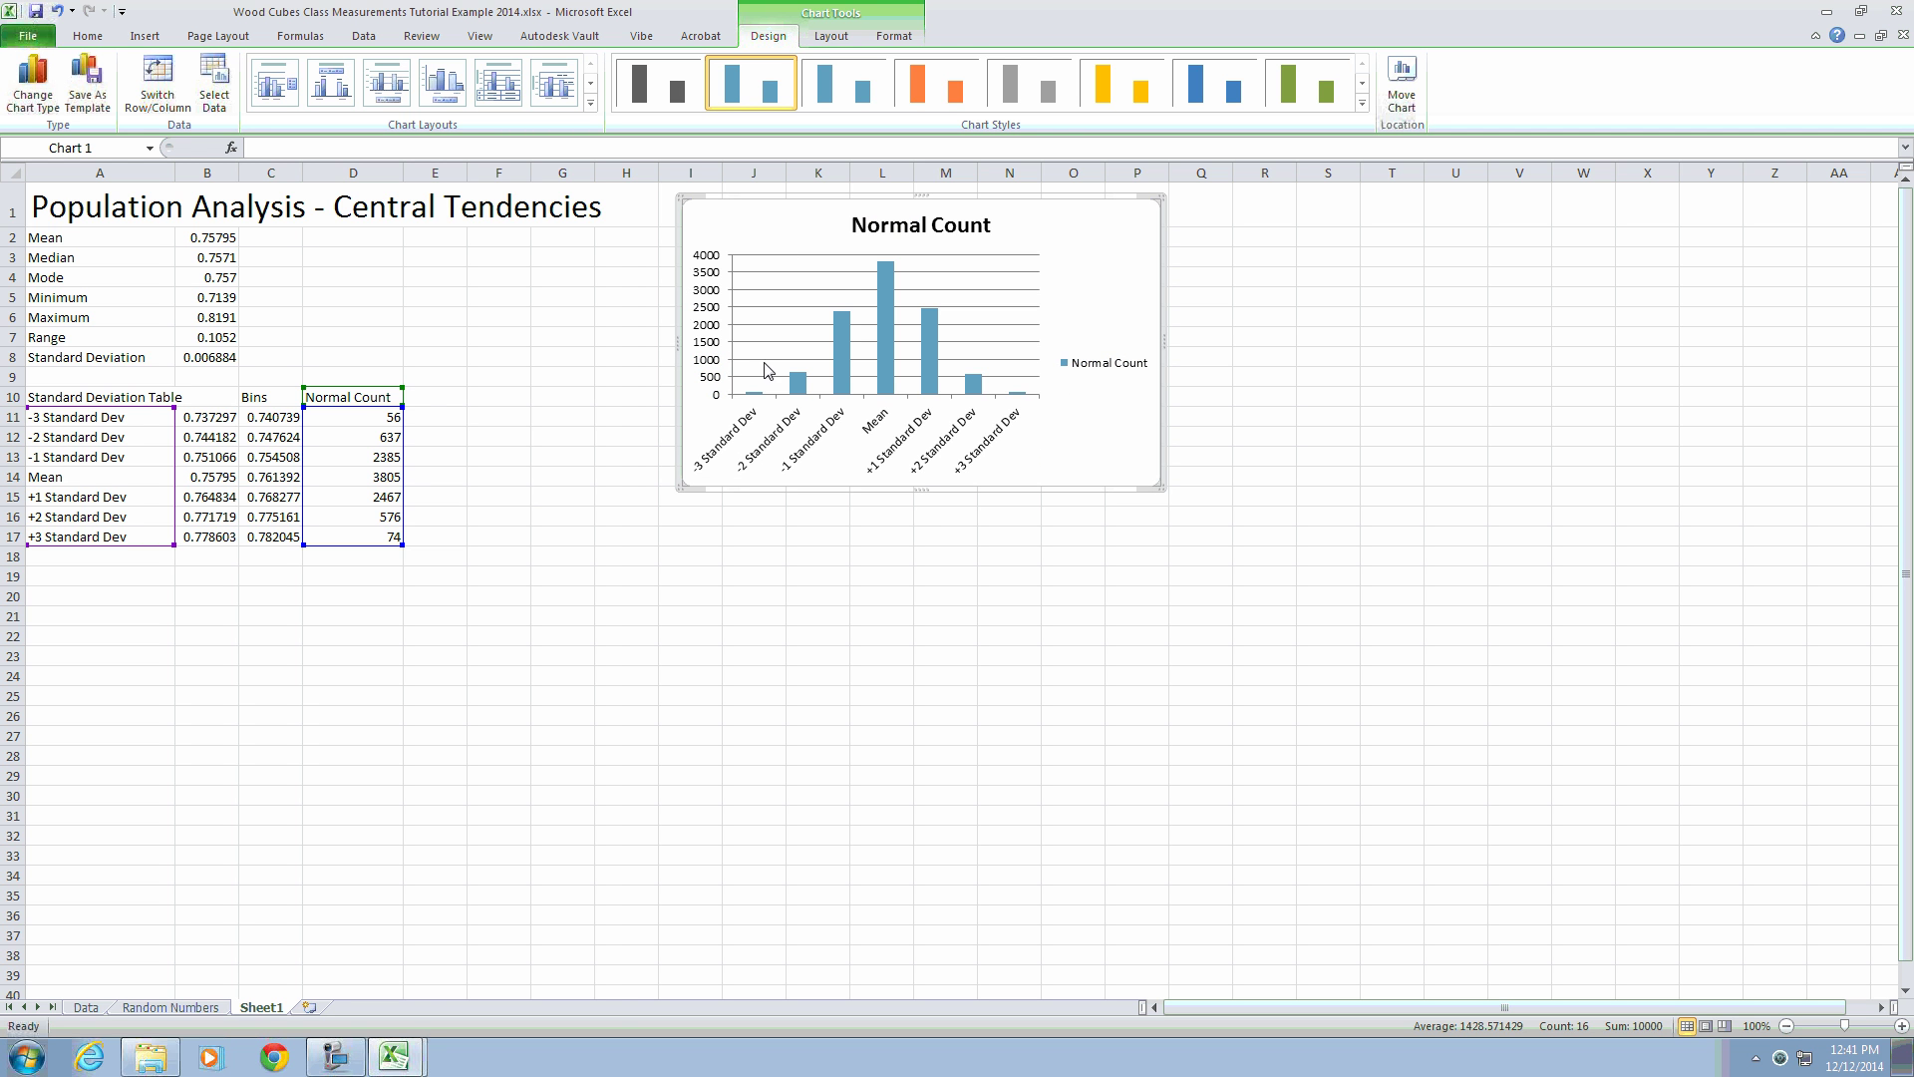
Step: Add an 'Actual Count' heading in E10 and widen column E to fit it
{"action": "left_click", "coordinate": [451, 400]}
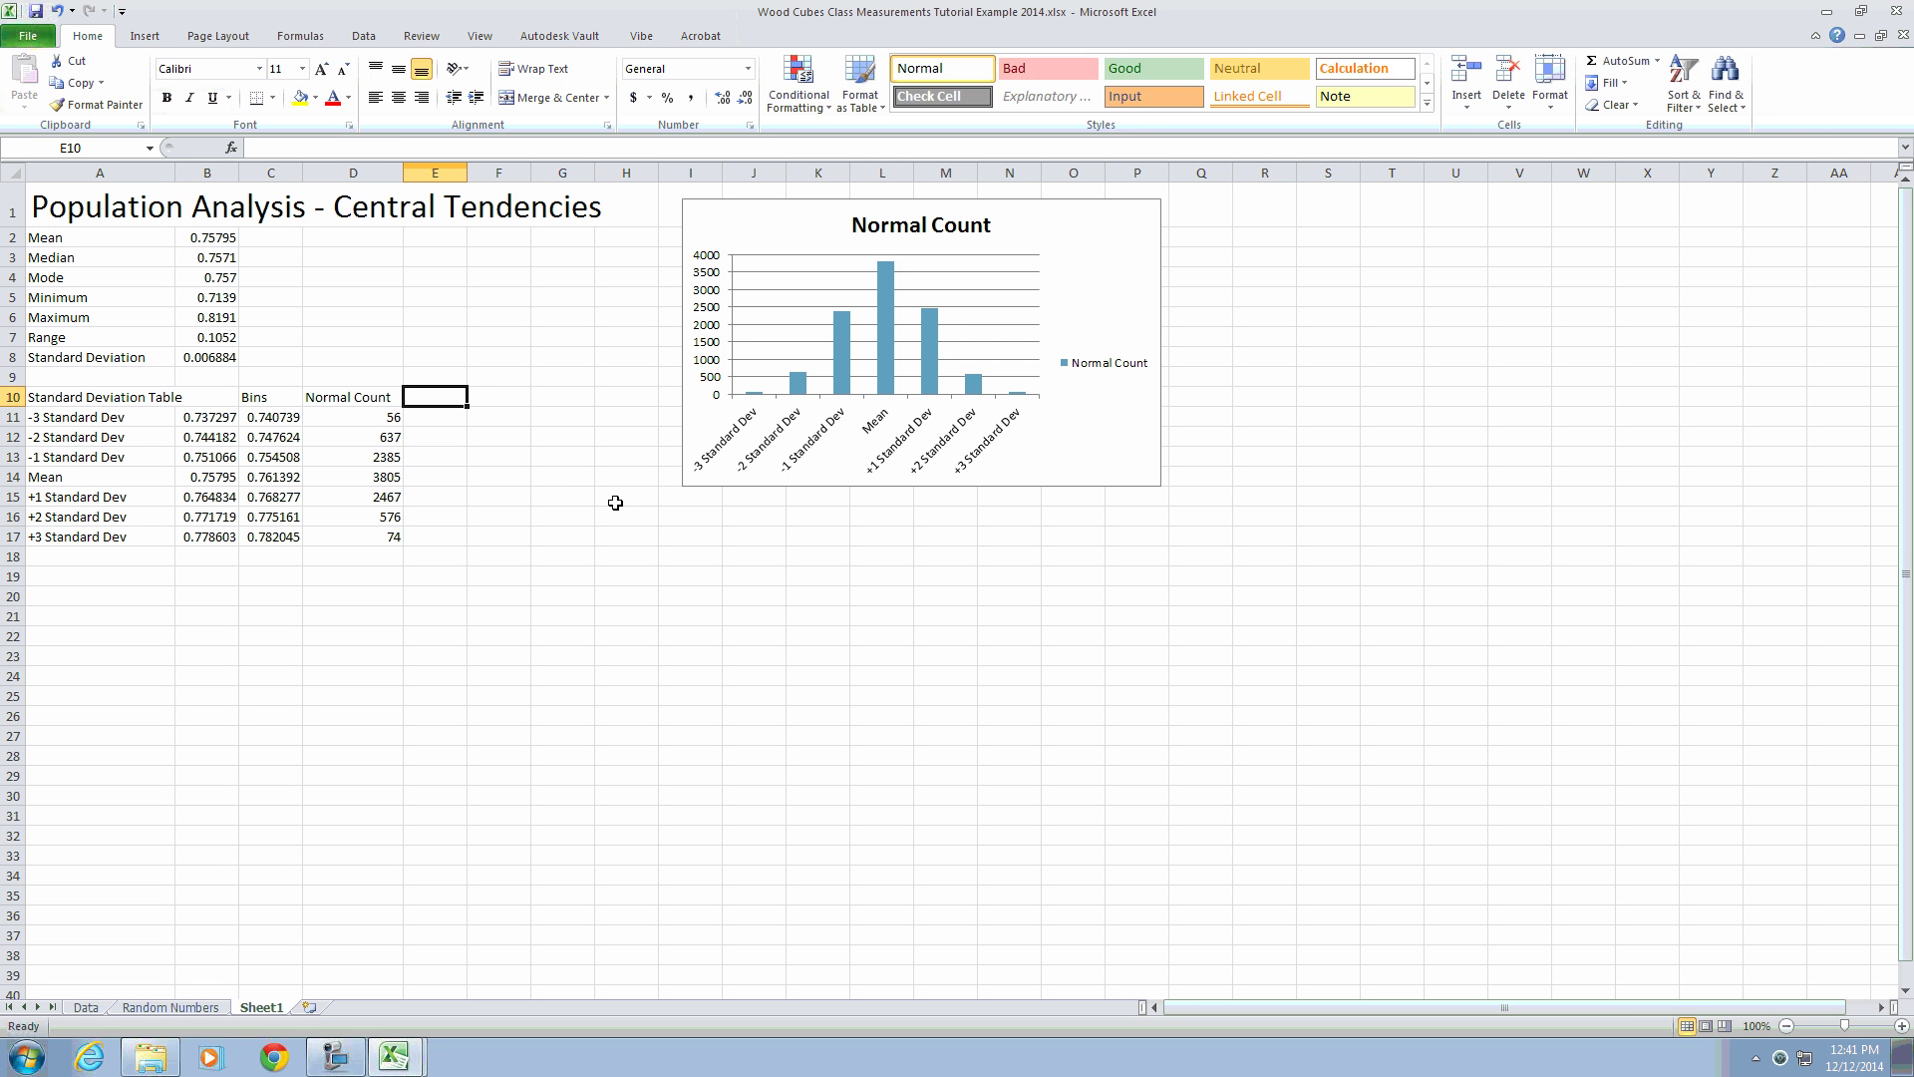
{"action": "type", "text": "Actual Count"}
{"action": "key", "text": "Return"}
{"action": "left_click_drag", "start_coordinate": [468, 173], "coordinate": [510, 174]}
Step: Start a FREQUENCY formula in E11 over the Data sheet measurements B2:R51
{"action": "type", "text": "=fr"}
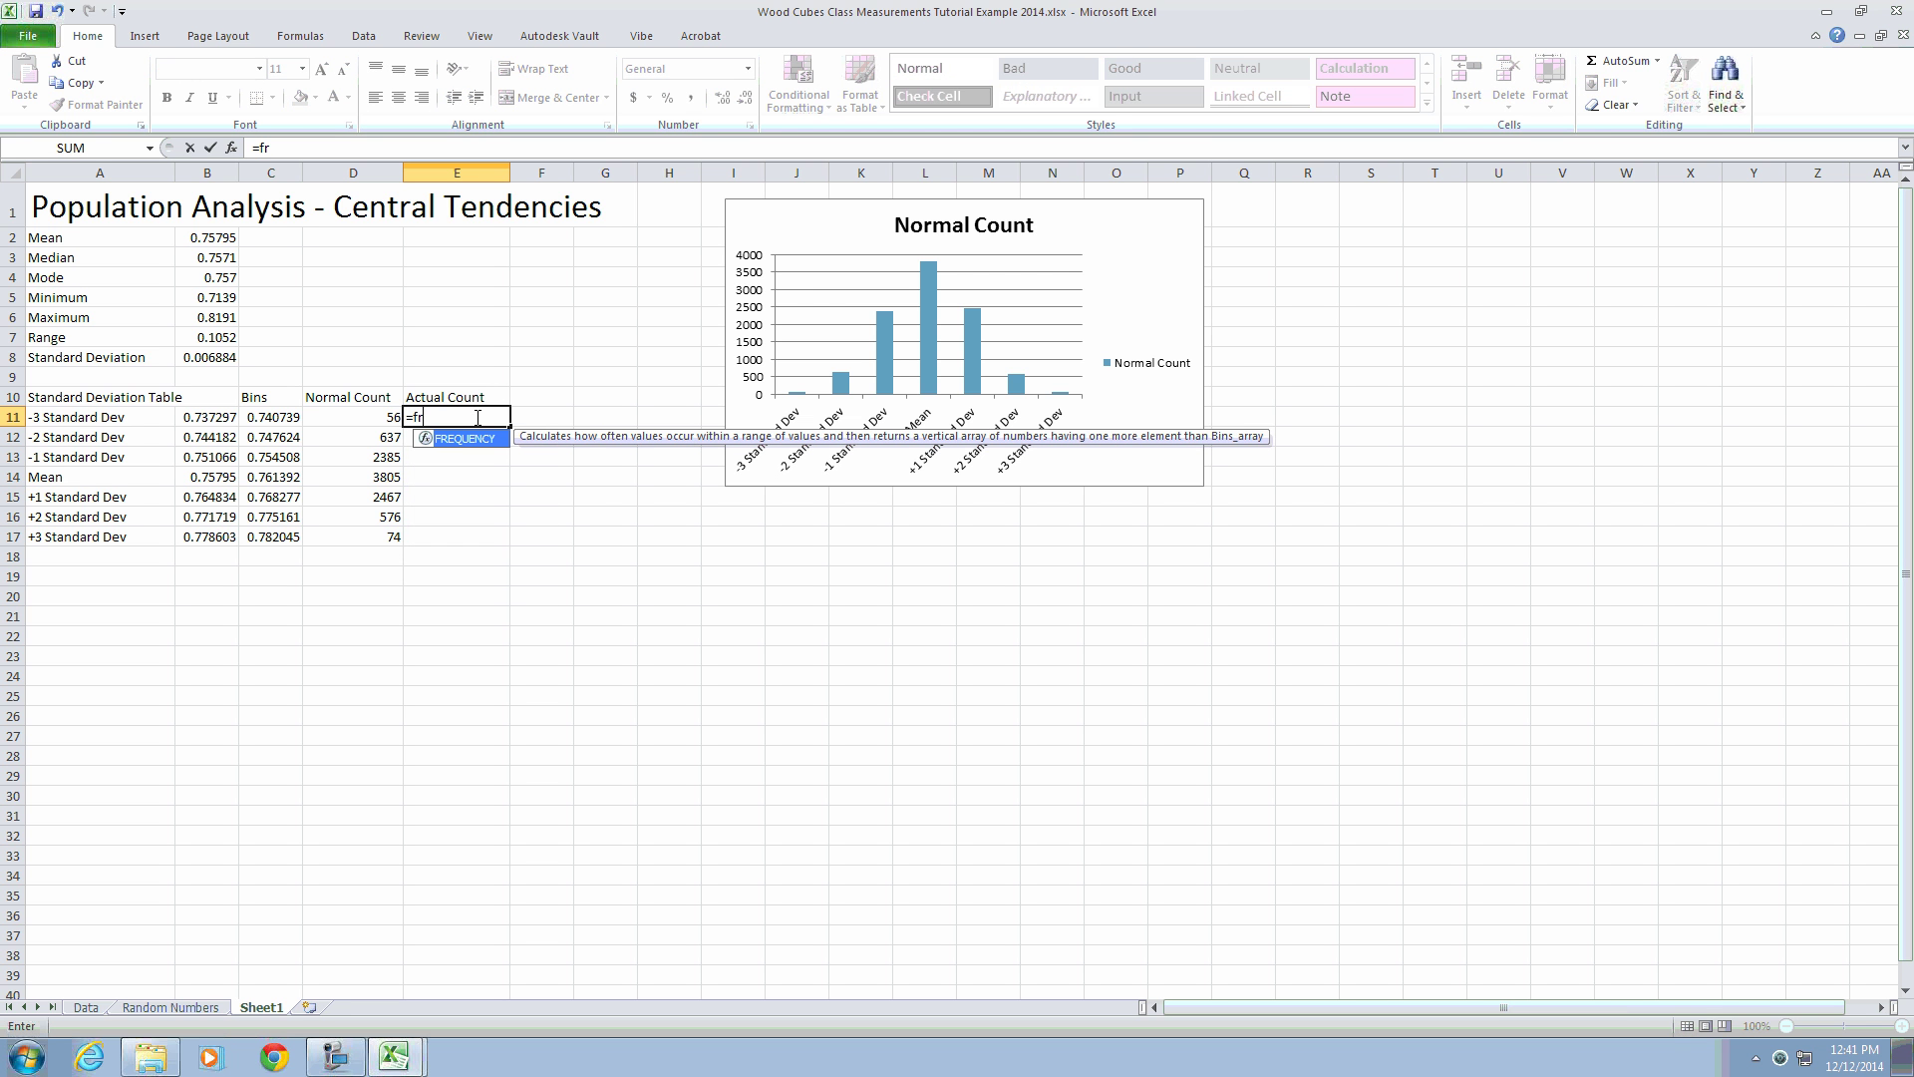
{"action": "type", "text": "e"}
{"action": "key", "text": "Tab"}
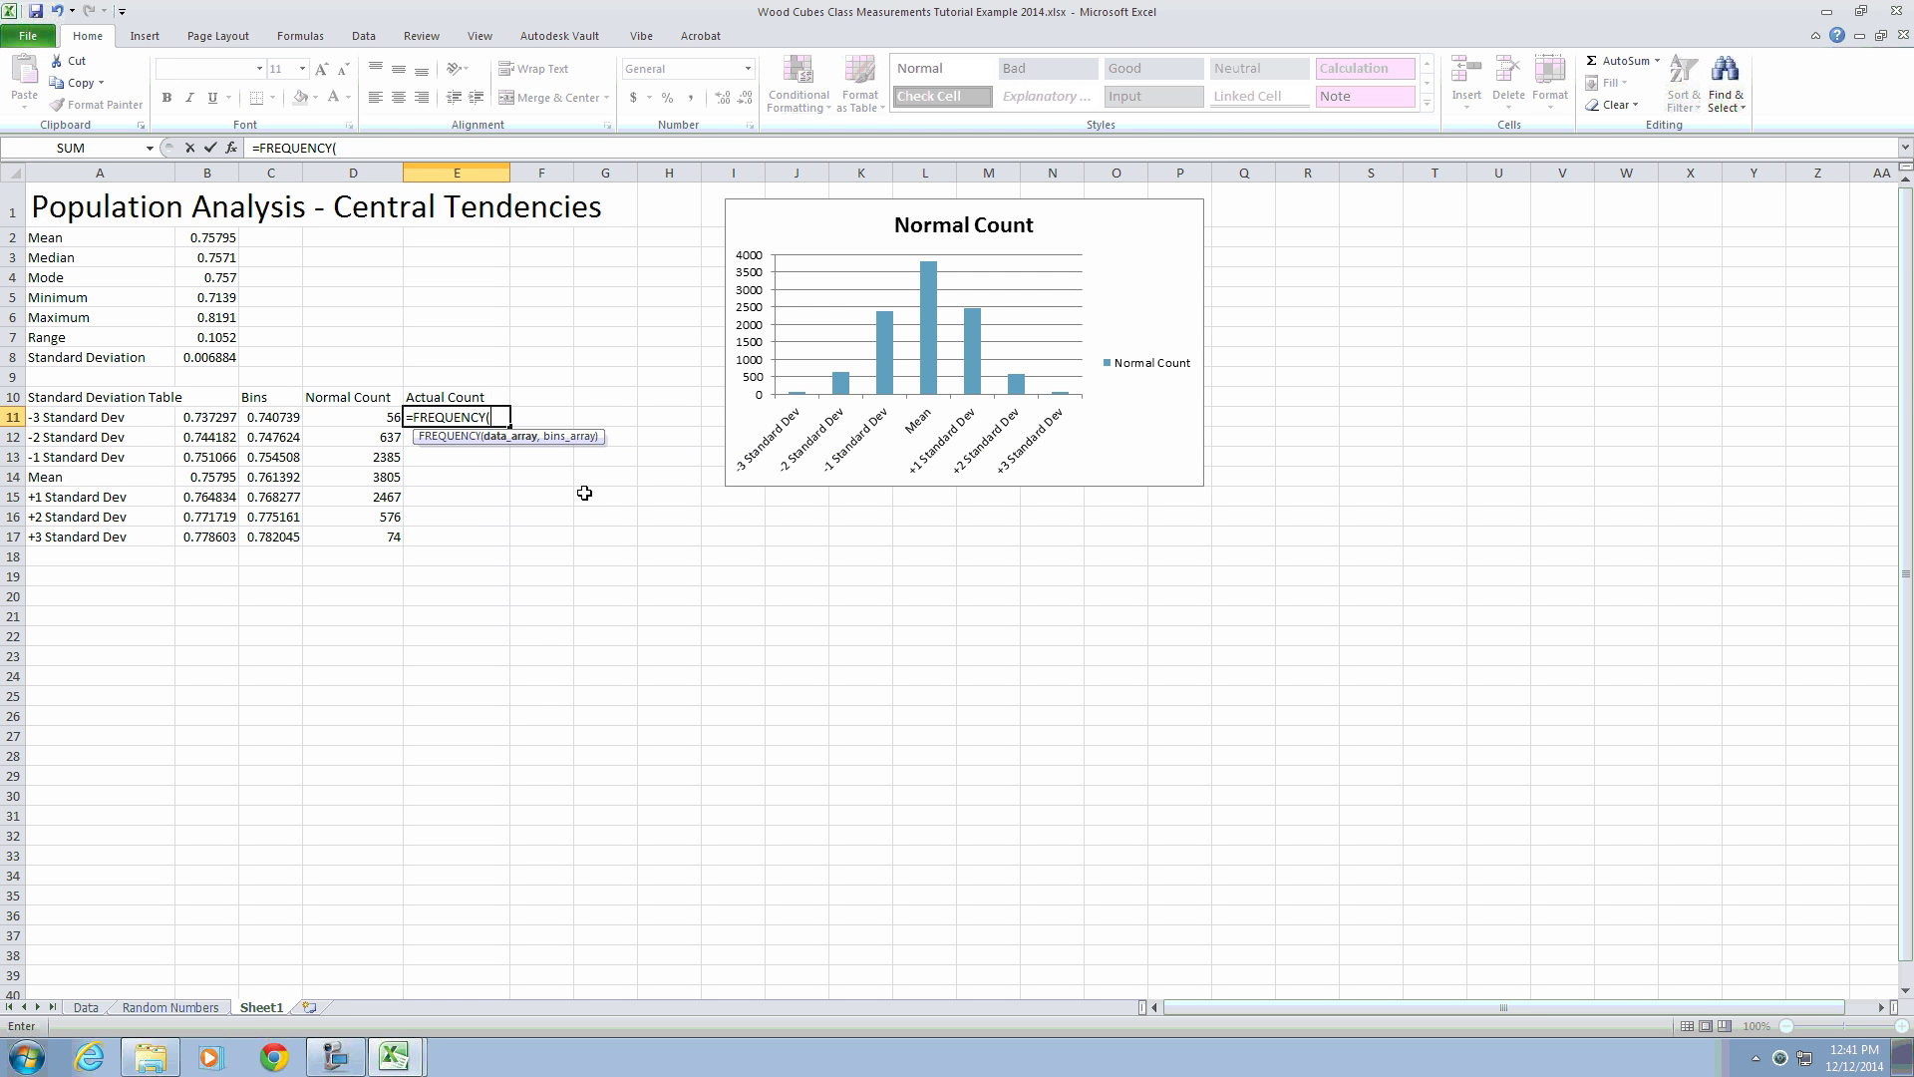
{"action": "left_click", "coordinate": [86, 1007]}
{"action": "left_click_drag", "start_coordinate": [176, 213], "coordinate": [1450, 982]}
{"action": "key", "text": "Return"}
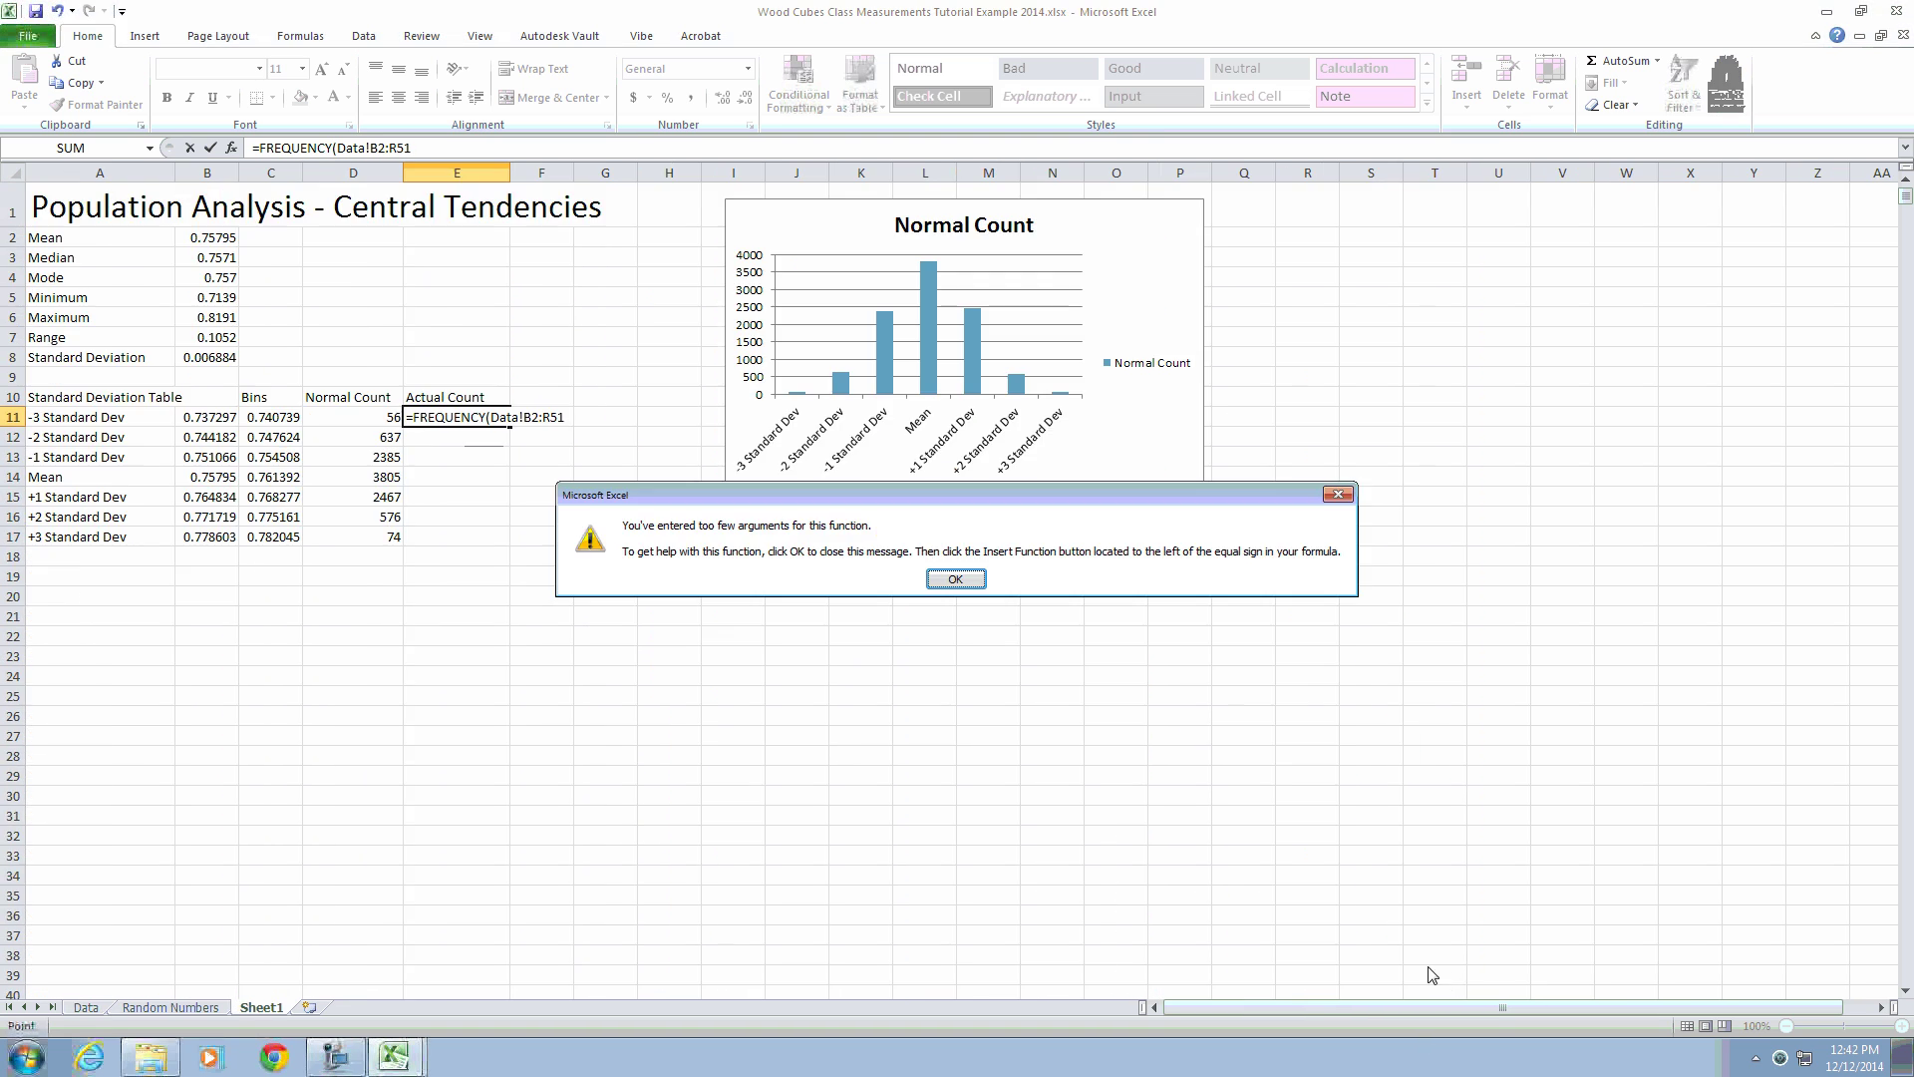
Step: Add Sheet1 bins C11:C17 as the formula's second argument
{"action": "left_click", "coordinate": [955, 580]}
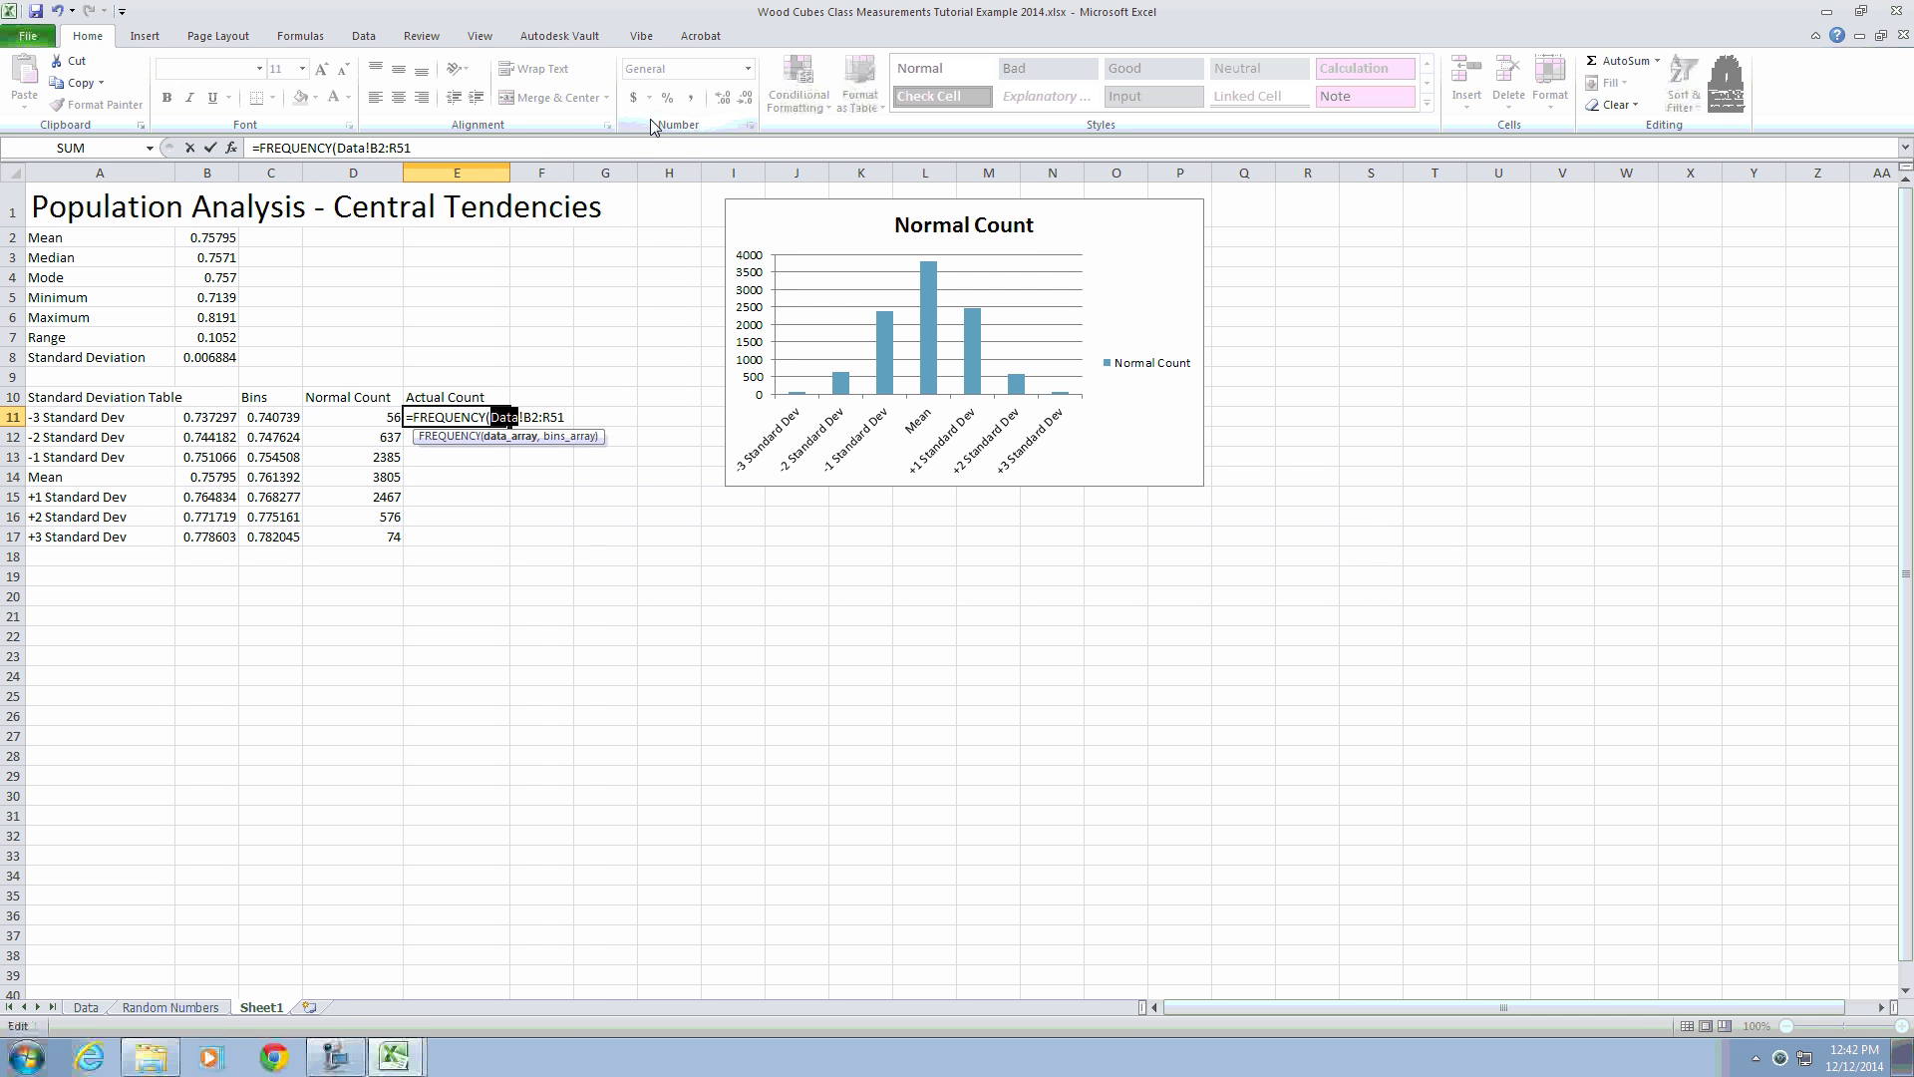
{"action": "left_click", "coordinate": [498, 146]}
{"action": "type", "text": ","}
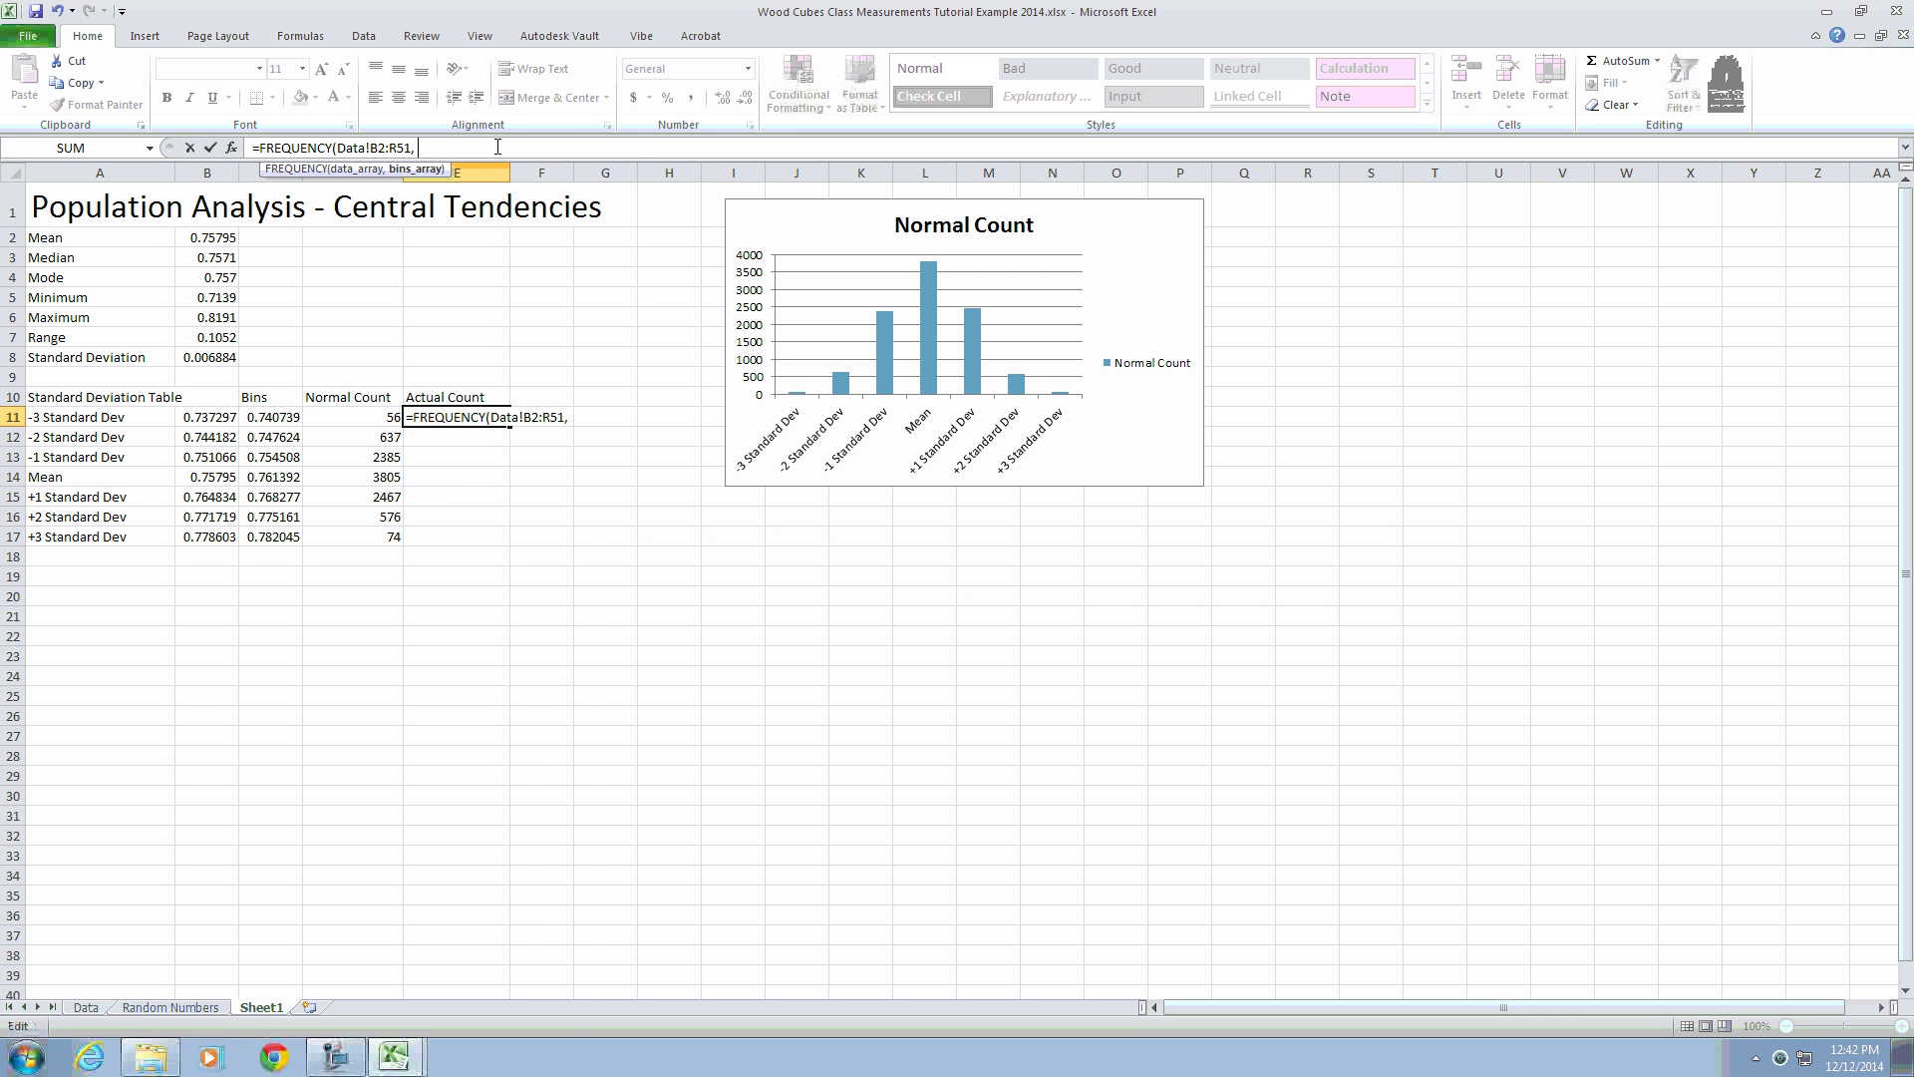
{"action": "left_click_drag", "start_coordinate": [282, 419], "coordinate": [278, 506]}
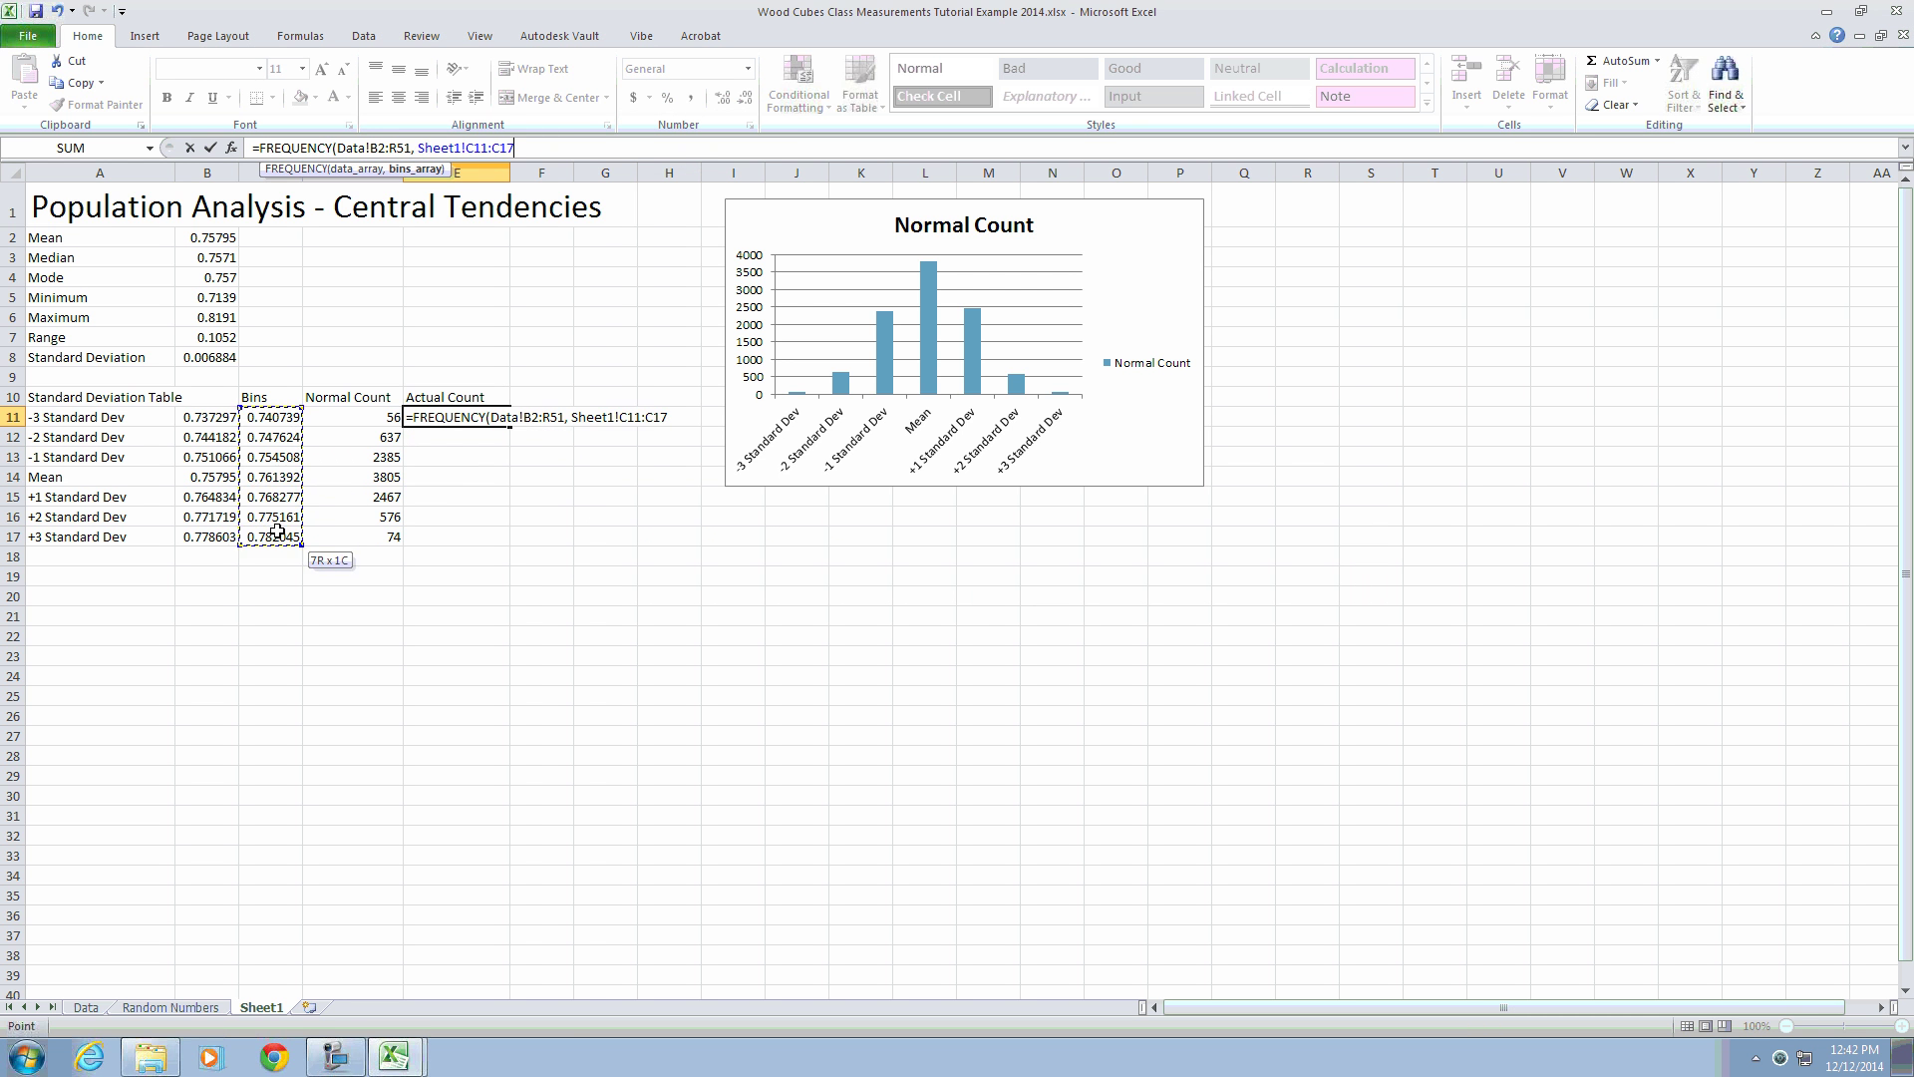
{"action": "left_click_drag", "start_coordinate": [276, 533], "coordinate": [275, 533]}
{"action": "key", "text": "Return"}
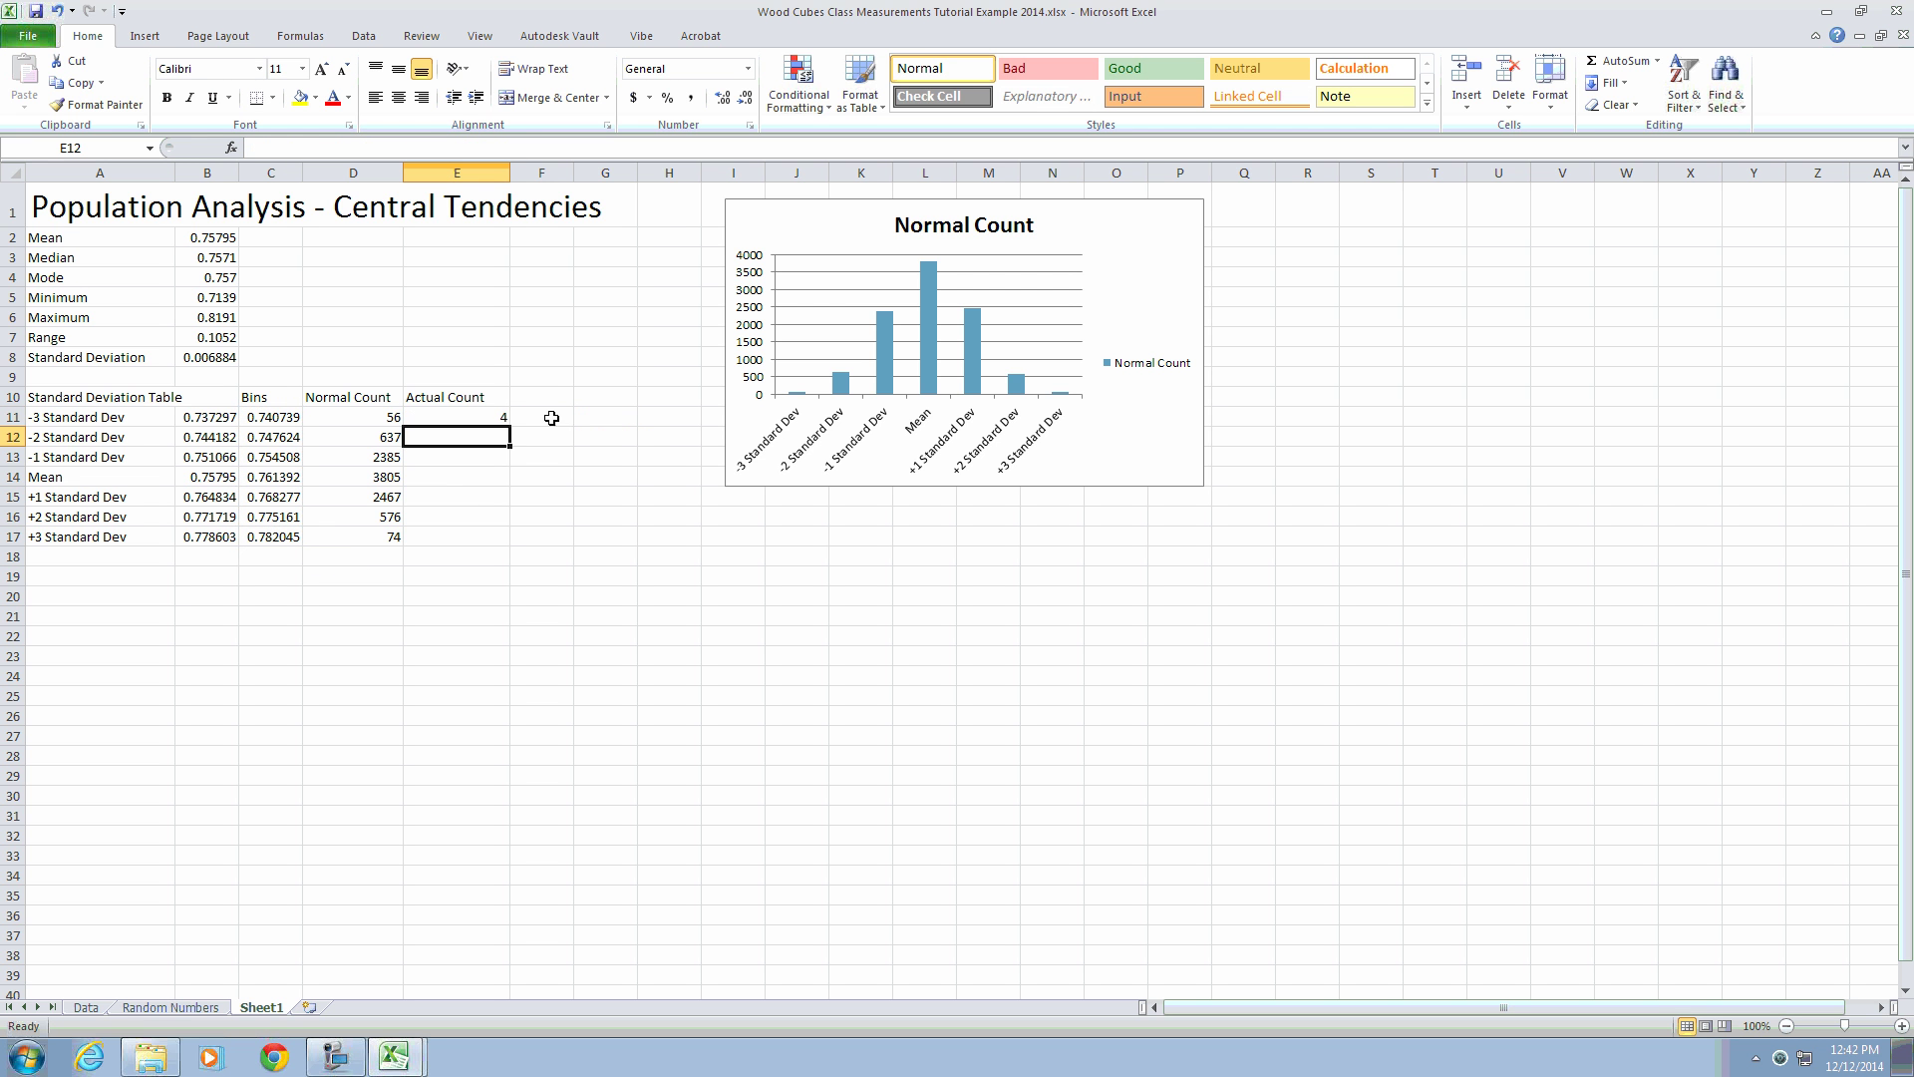
Step: Array-enter the Actual Count FREQUENCY formula across E11:E17 and check the results
{"action": "left_click_drag", "start_coordinate": [471, 415], "coordinate": [464, 542]}
{"action": "left_click", "coordinate": [542, 153]}
{"action": "key", "text": "ctrl+shift+Return"}
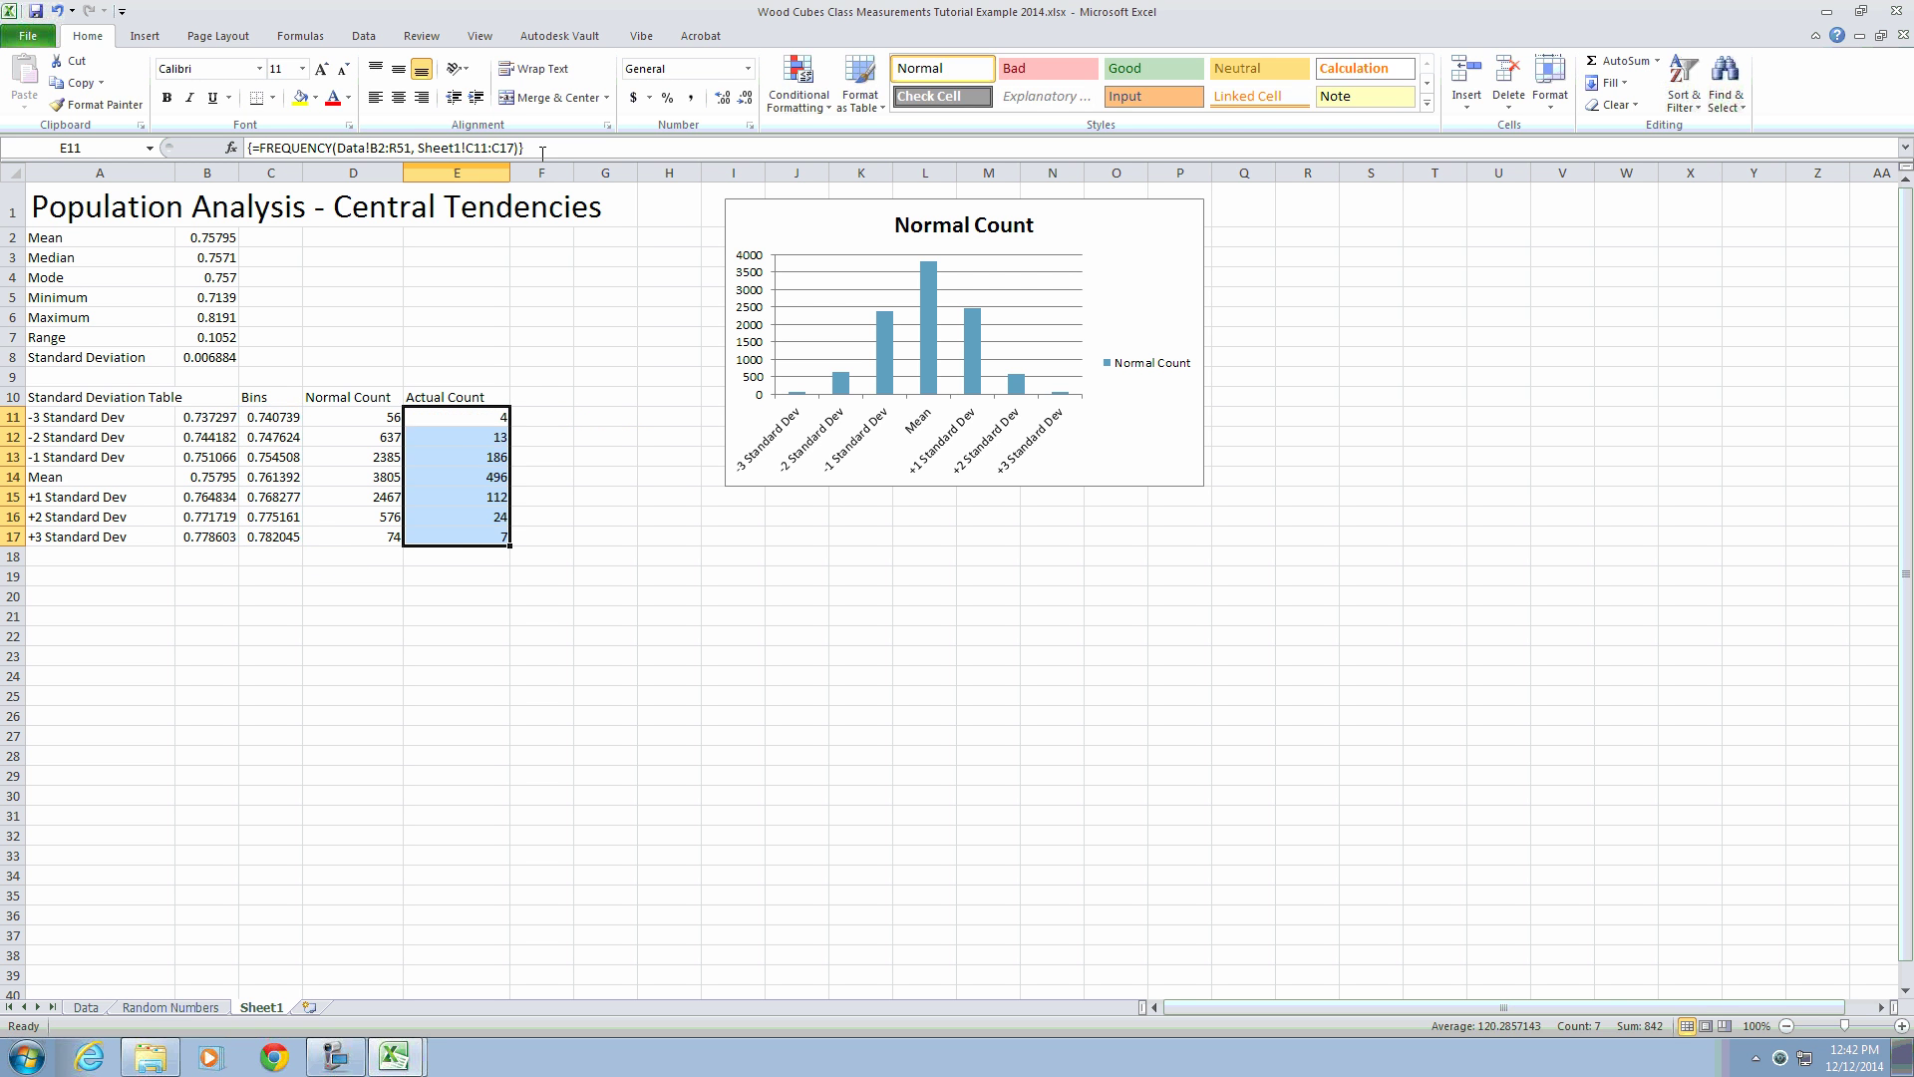
{"action": "left_click", "coordinate": [484, 477]}
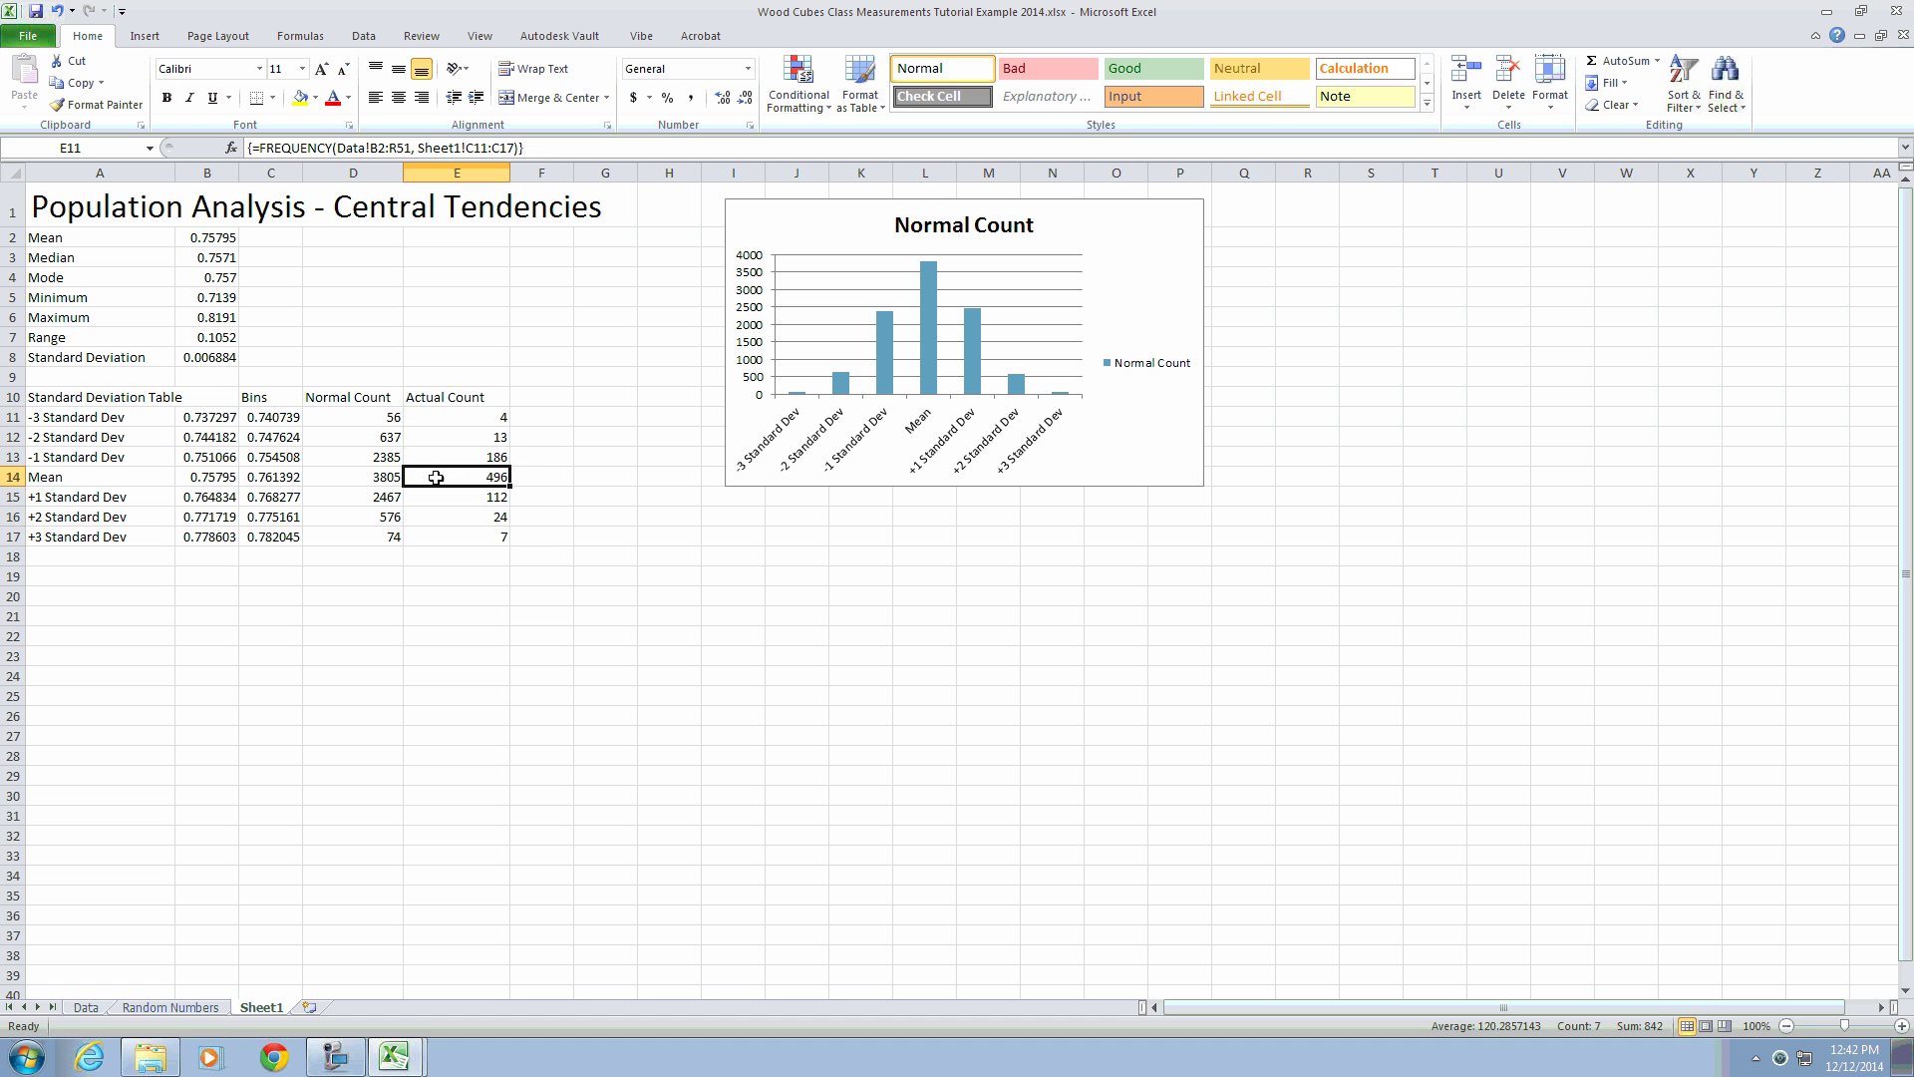
Step: Chart labels A10:A17 with Actual Count E10:E17 as a clustered column chart below the first chart
{"action": "left_click", "coordinate": [463, 540]}
{"action": "left_click", "coordinate": [473, 420]}
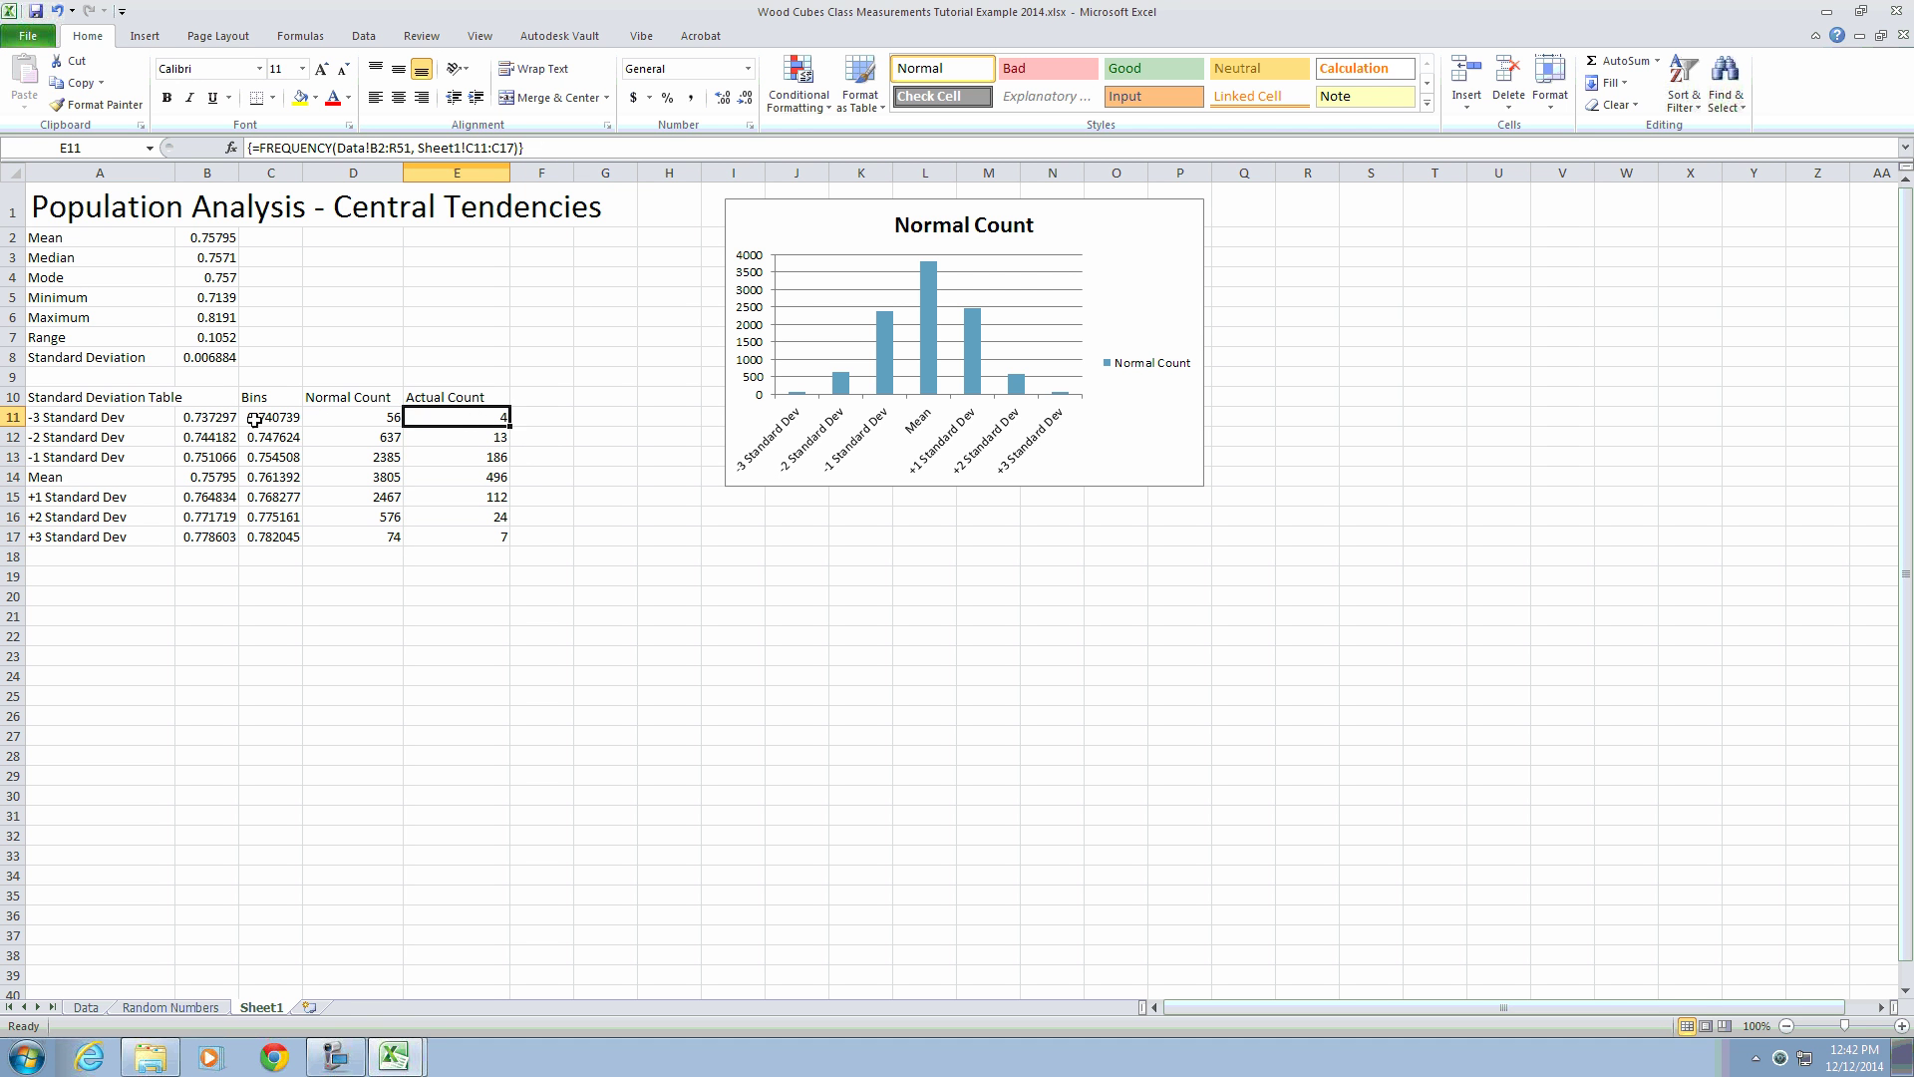
{"action": "left_click_drag", "start_coordinate": [109, 400], "coordinate": [119, 538]}
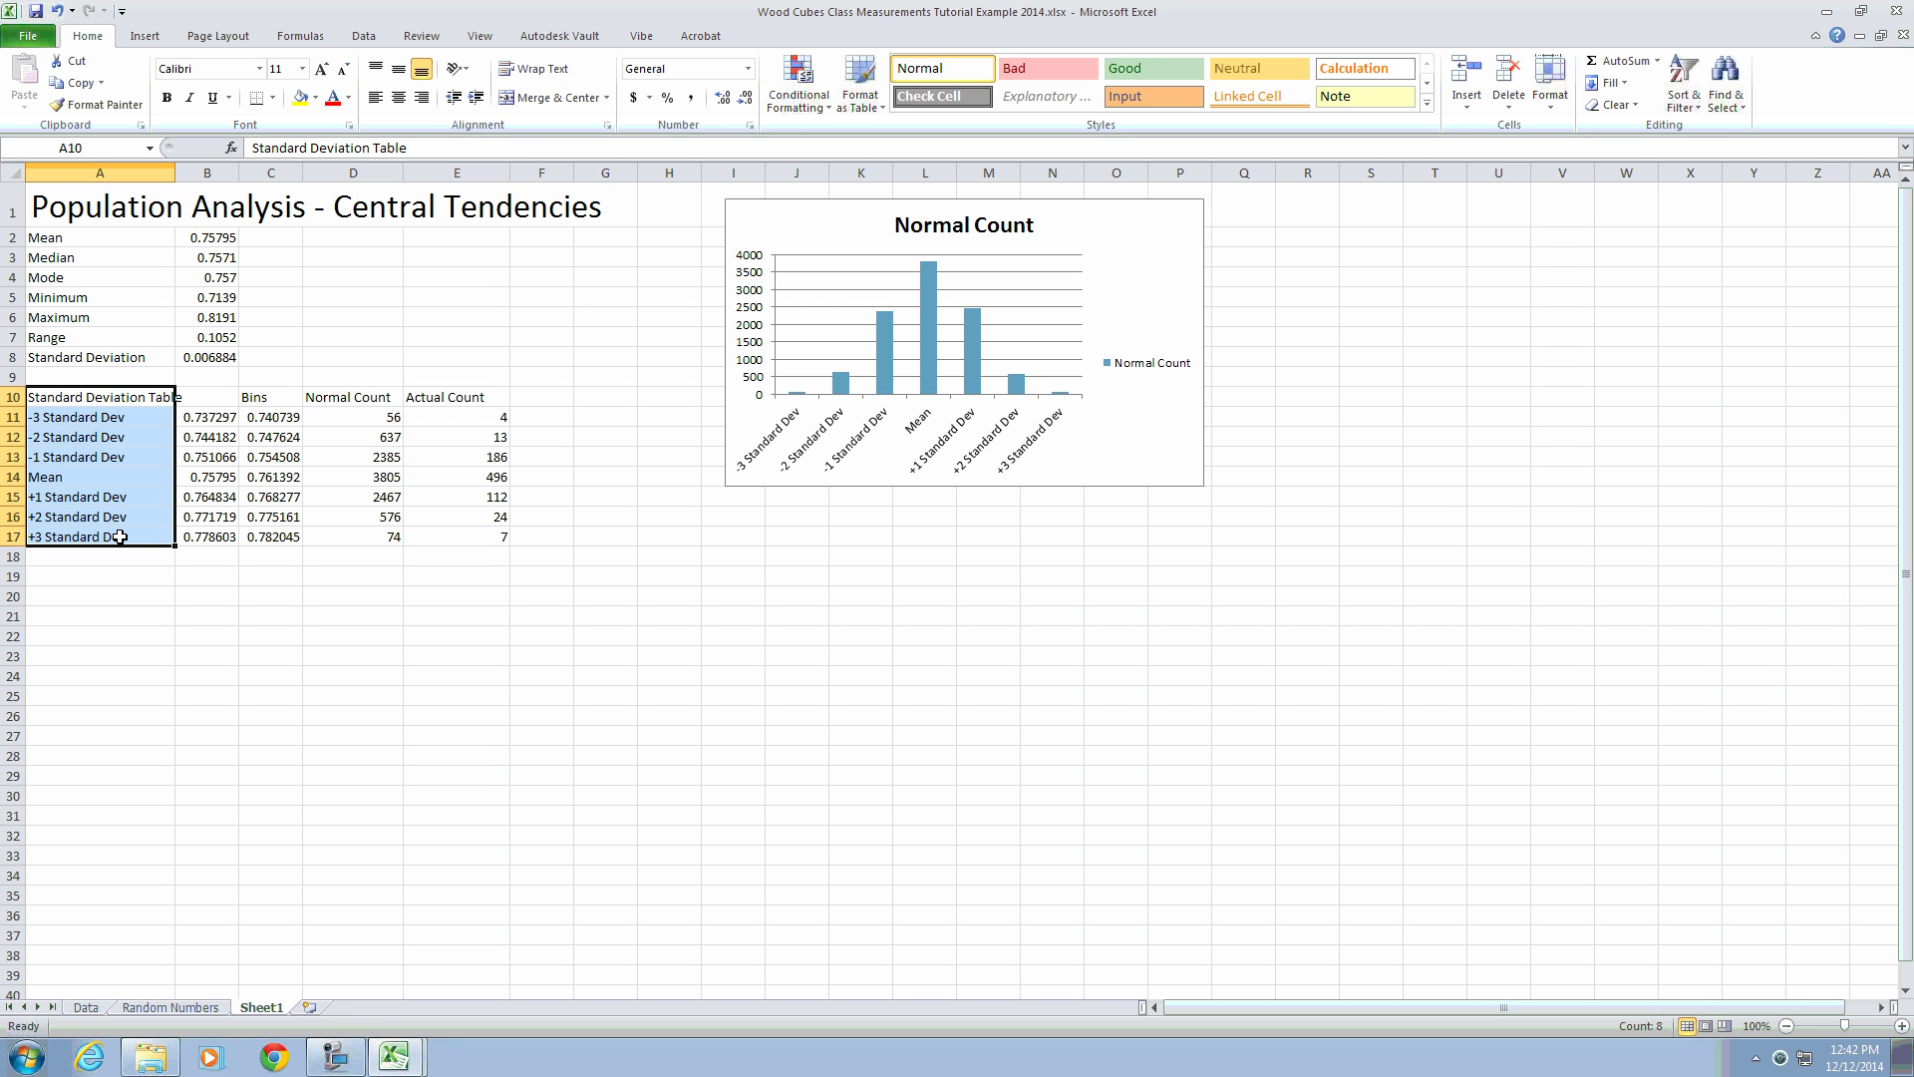
{"action": "left_click_drag", "start_coordinate": [459, 399], "coordinate": [469, 535]}
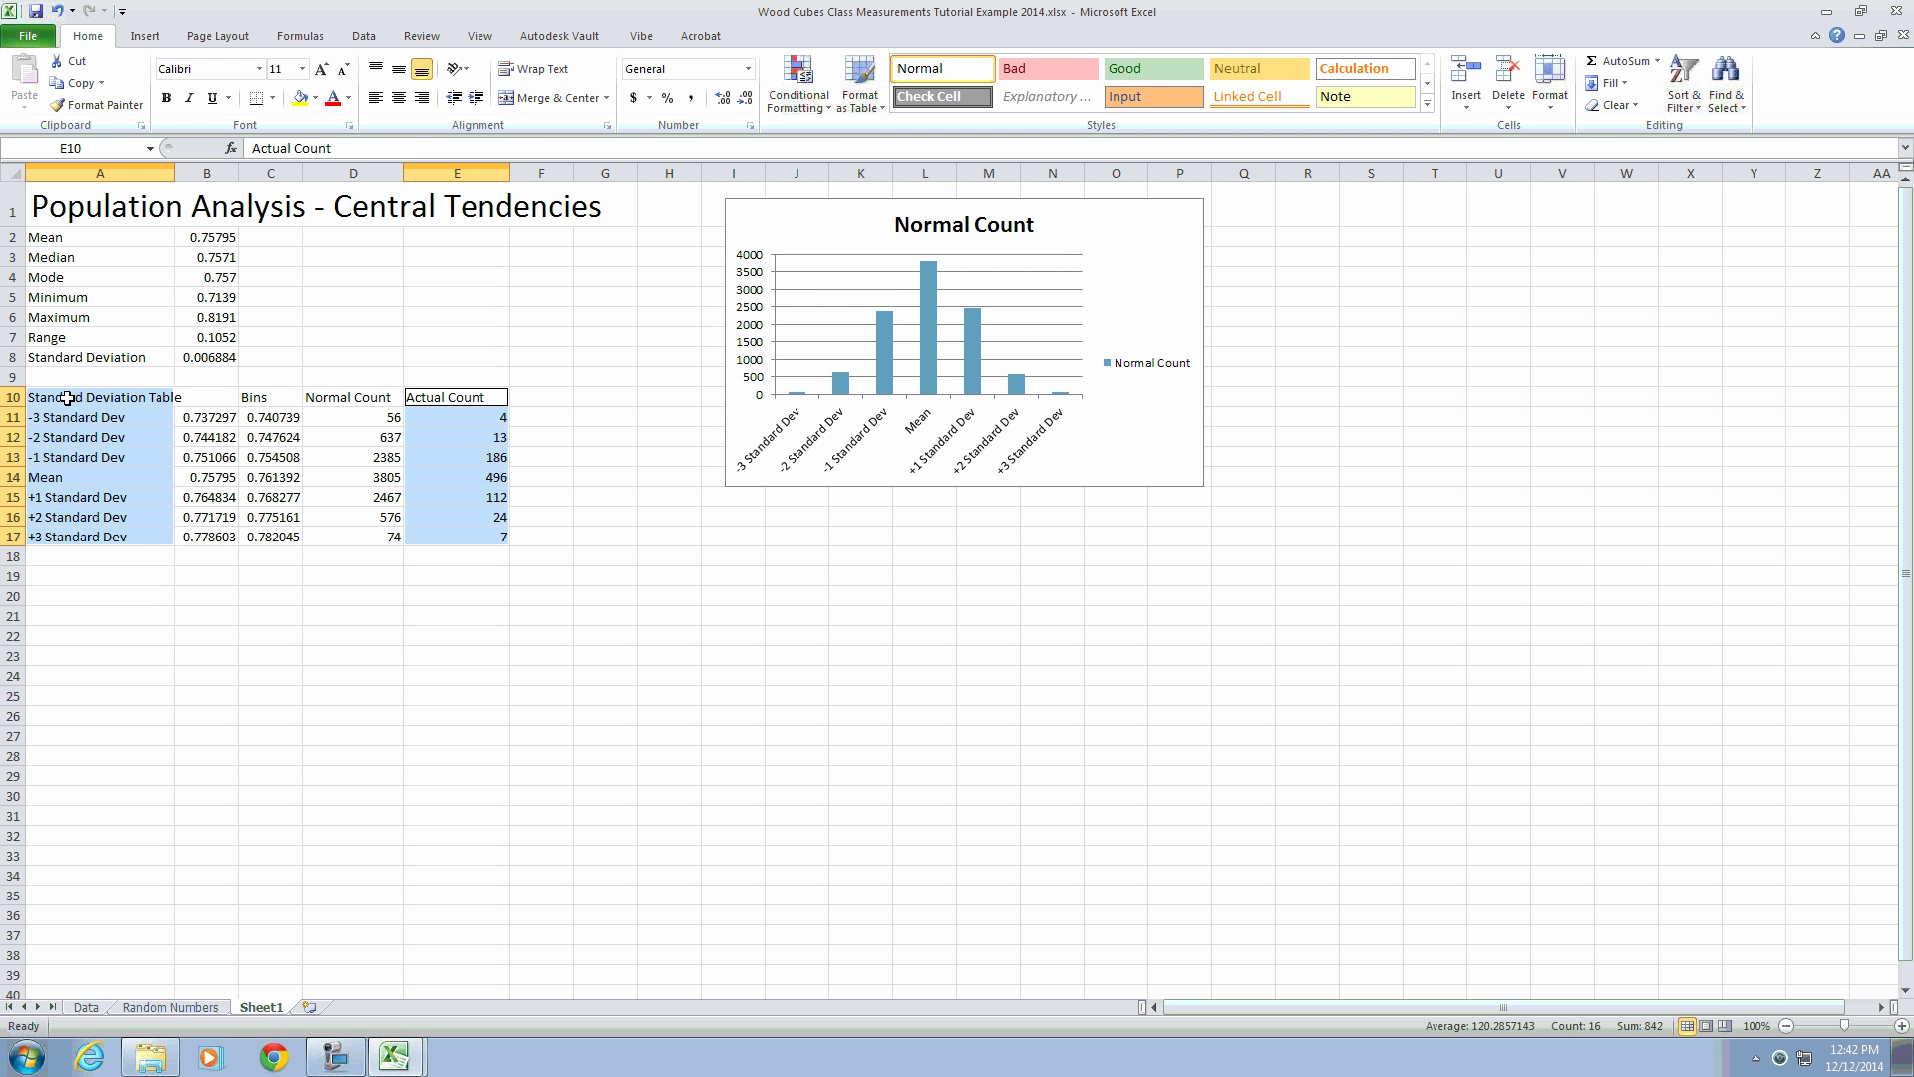
{"action": "left_click", "coordinate": [144, 36]}
{"action": "left_click", "coordinate": [379, 82]}
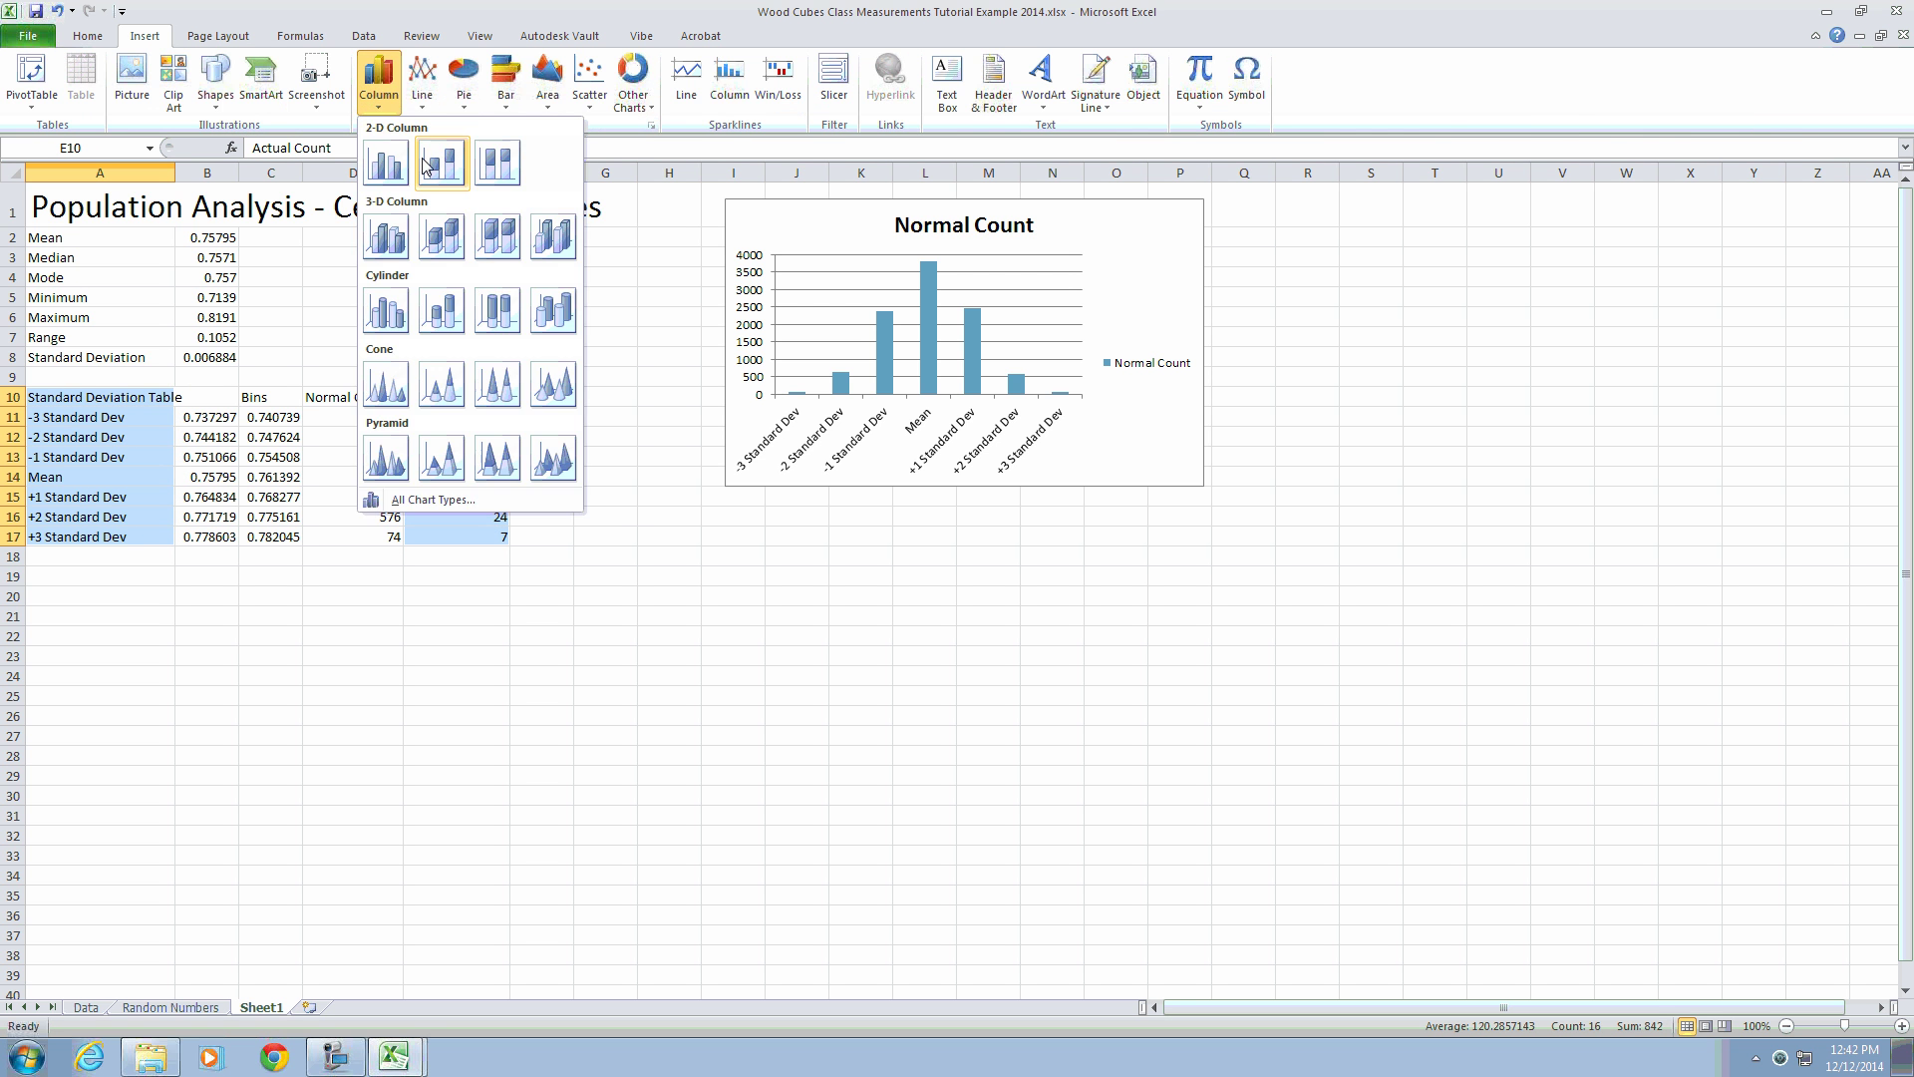
{"action": "left_click", "coordinate": [387, 177]}
{"action": "left_click_drag", "start_coordinate": [1070, 492], "coordinate": [1067, 540]}
{"action": "left_click", "coordinate": [1318, 597]}
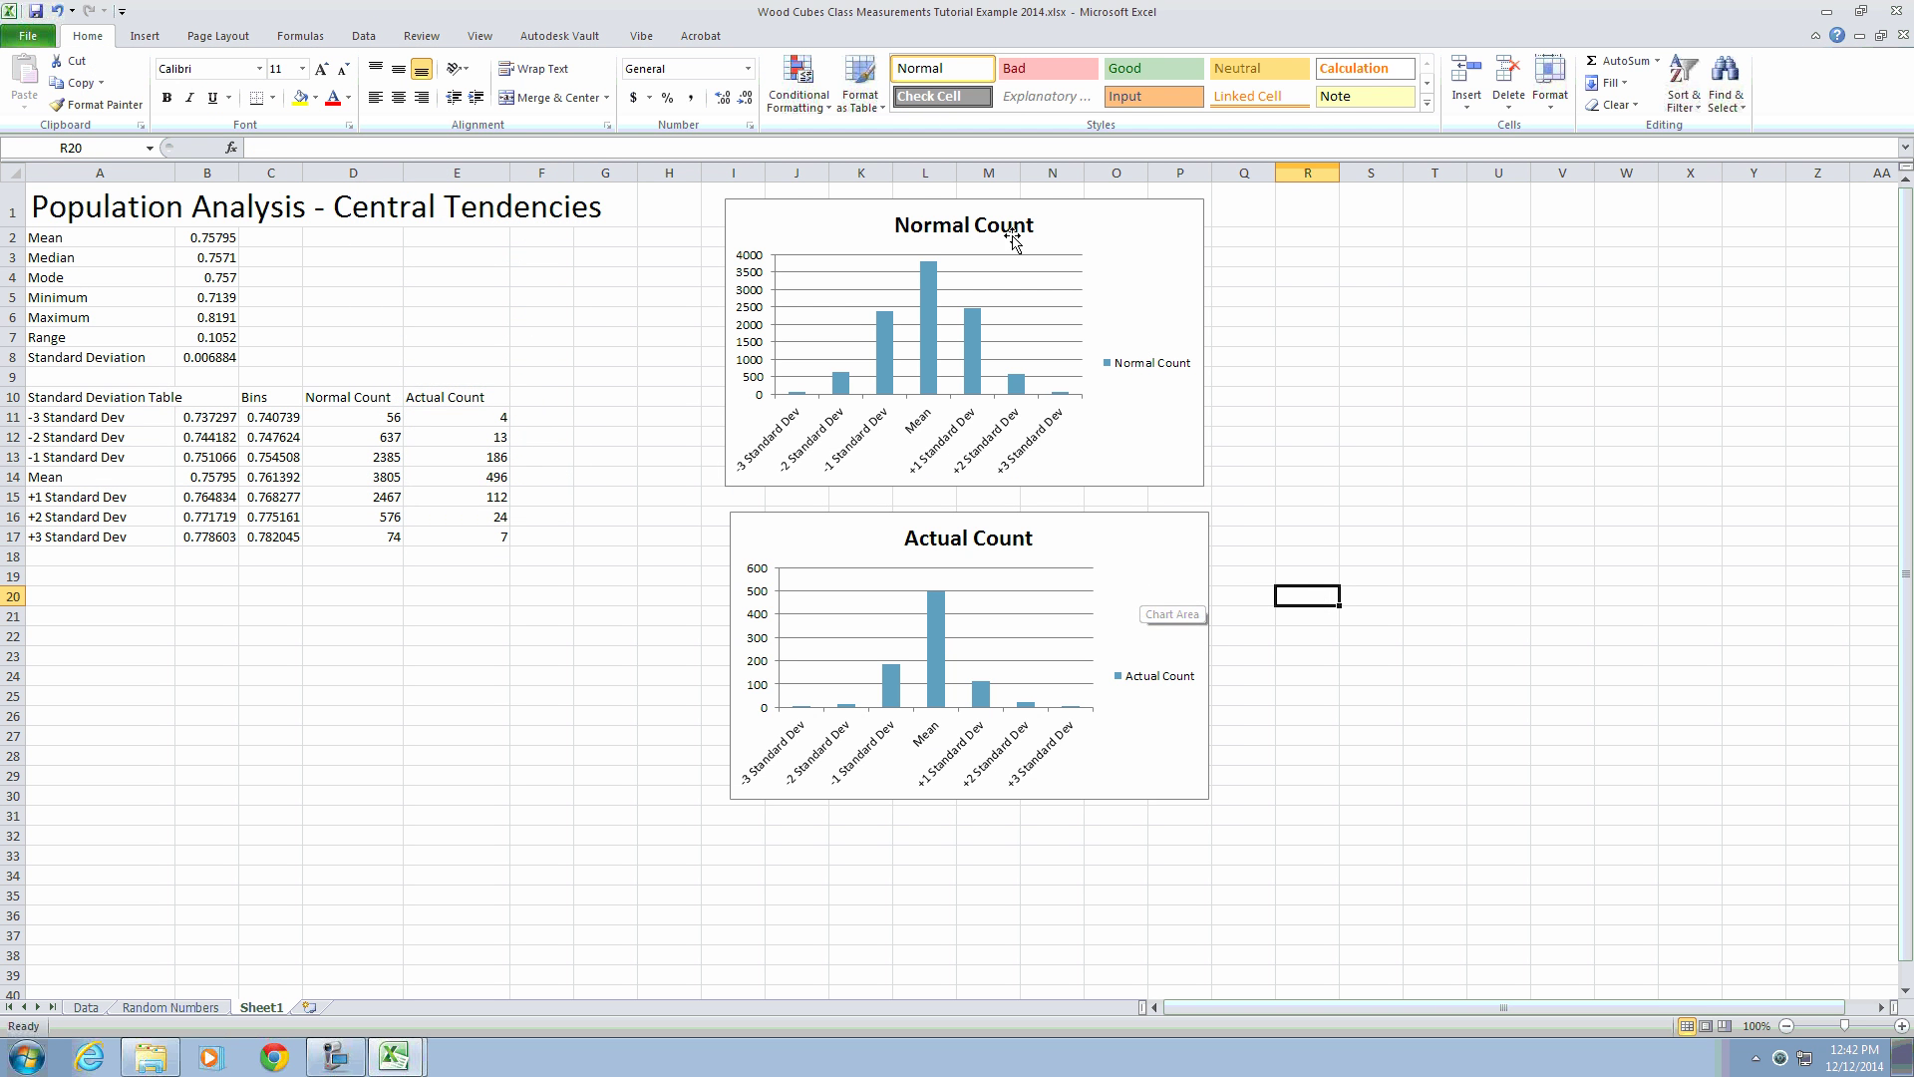
{"action": "left_click", "coordinate": [1122, 379]}
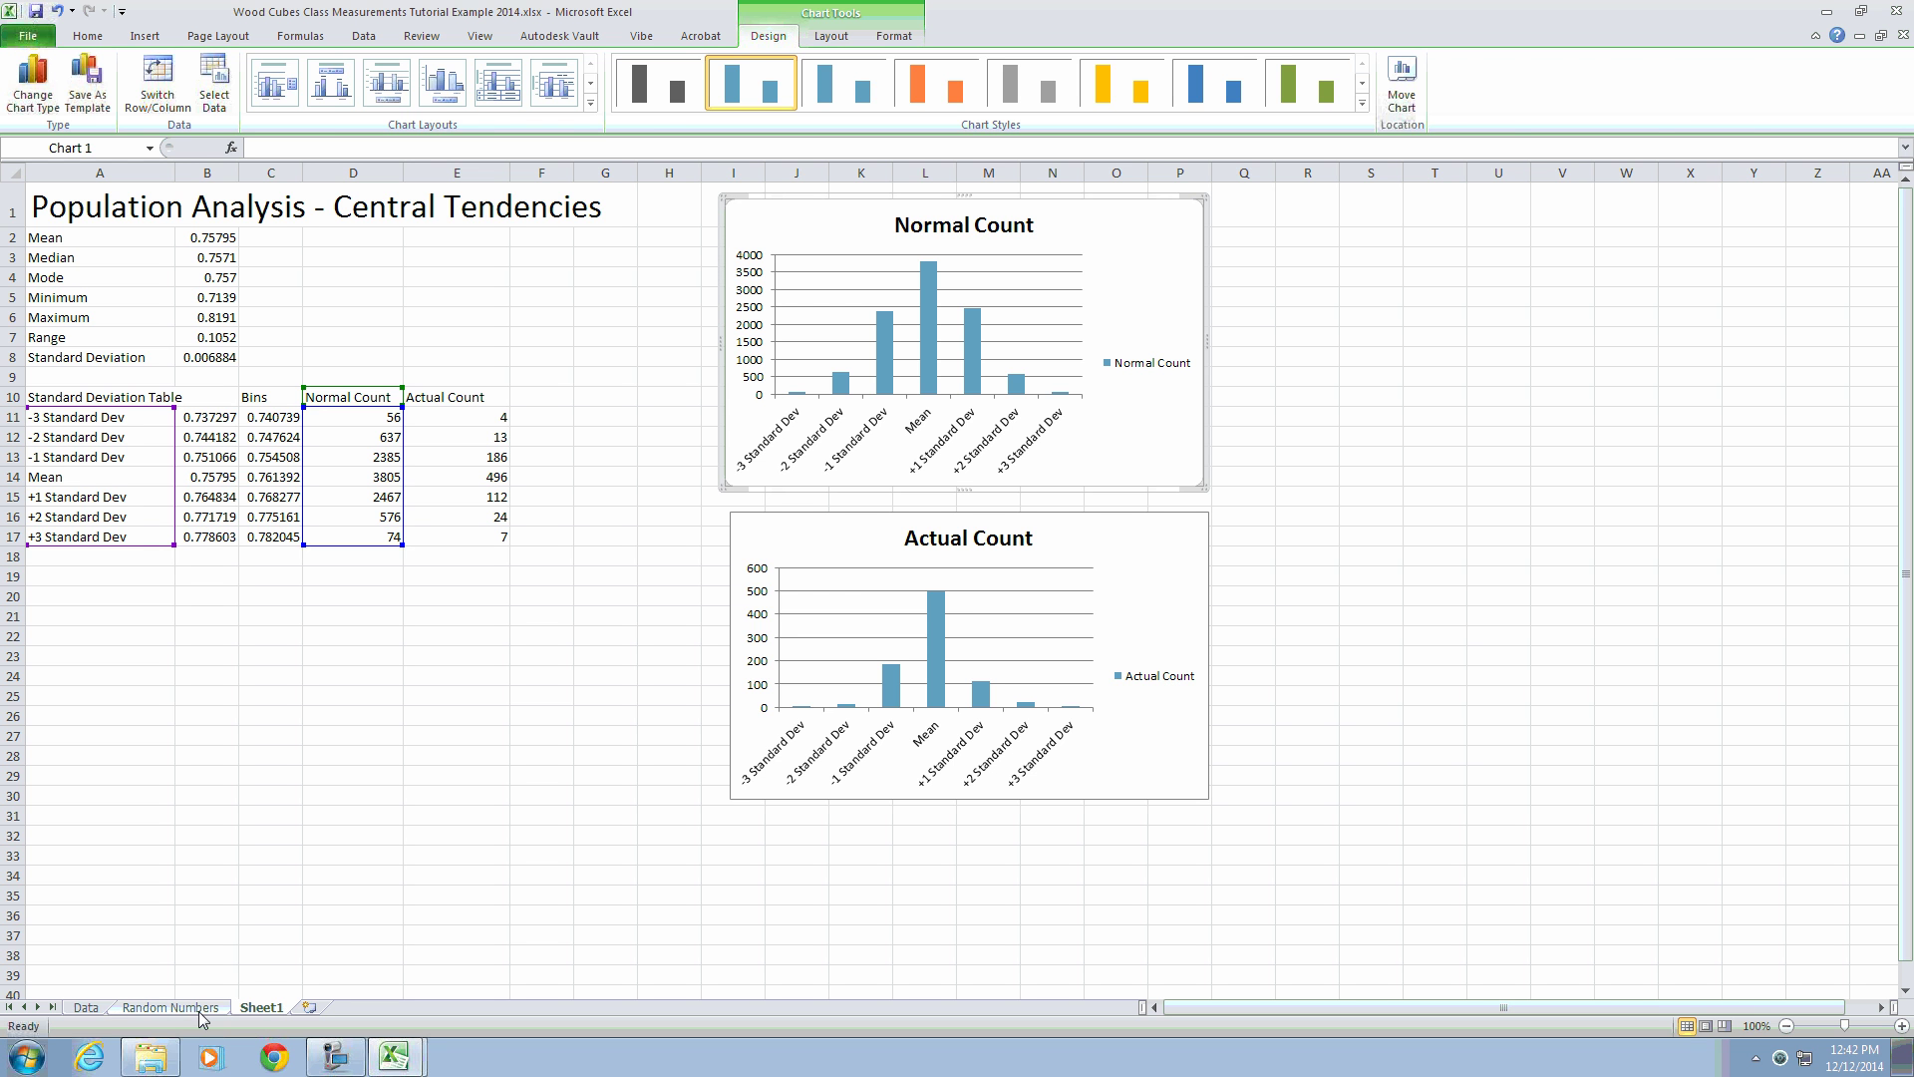
{"action": "left_click", "coordinate": [115, 615]}
{"action": "left_click", "coordinate": [92, 550]}
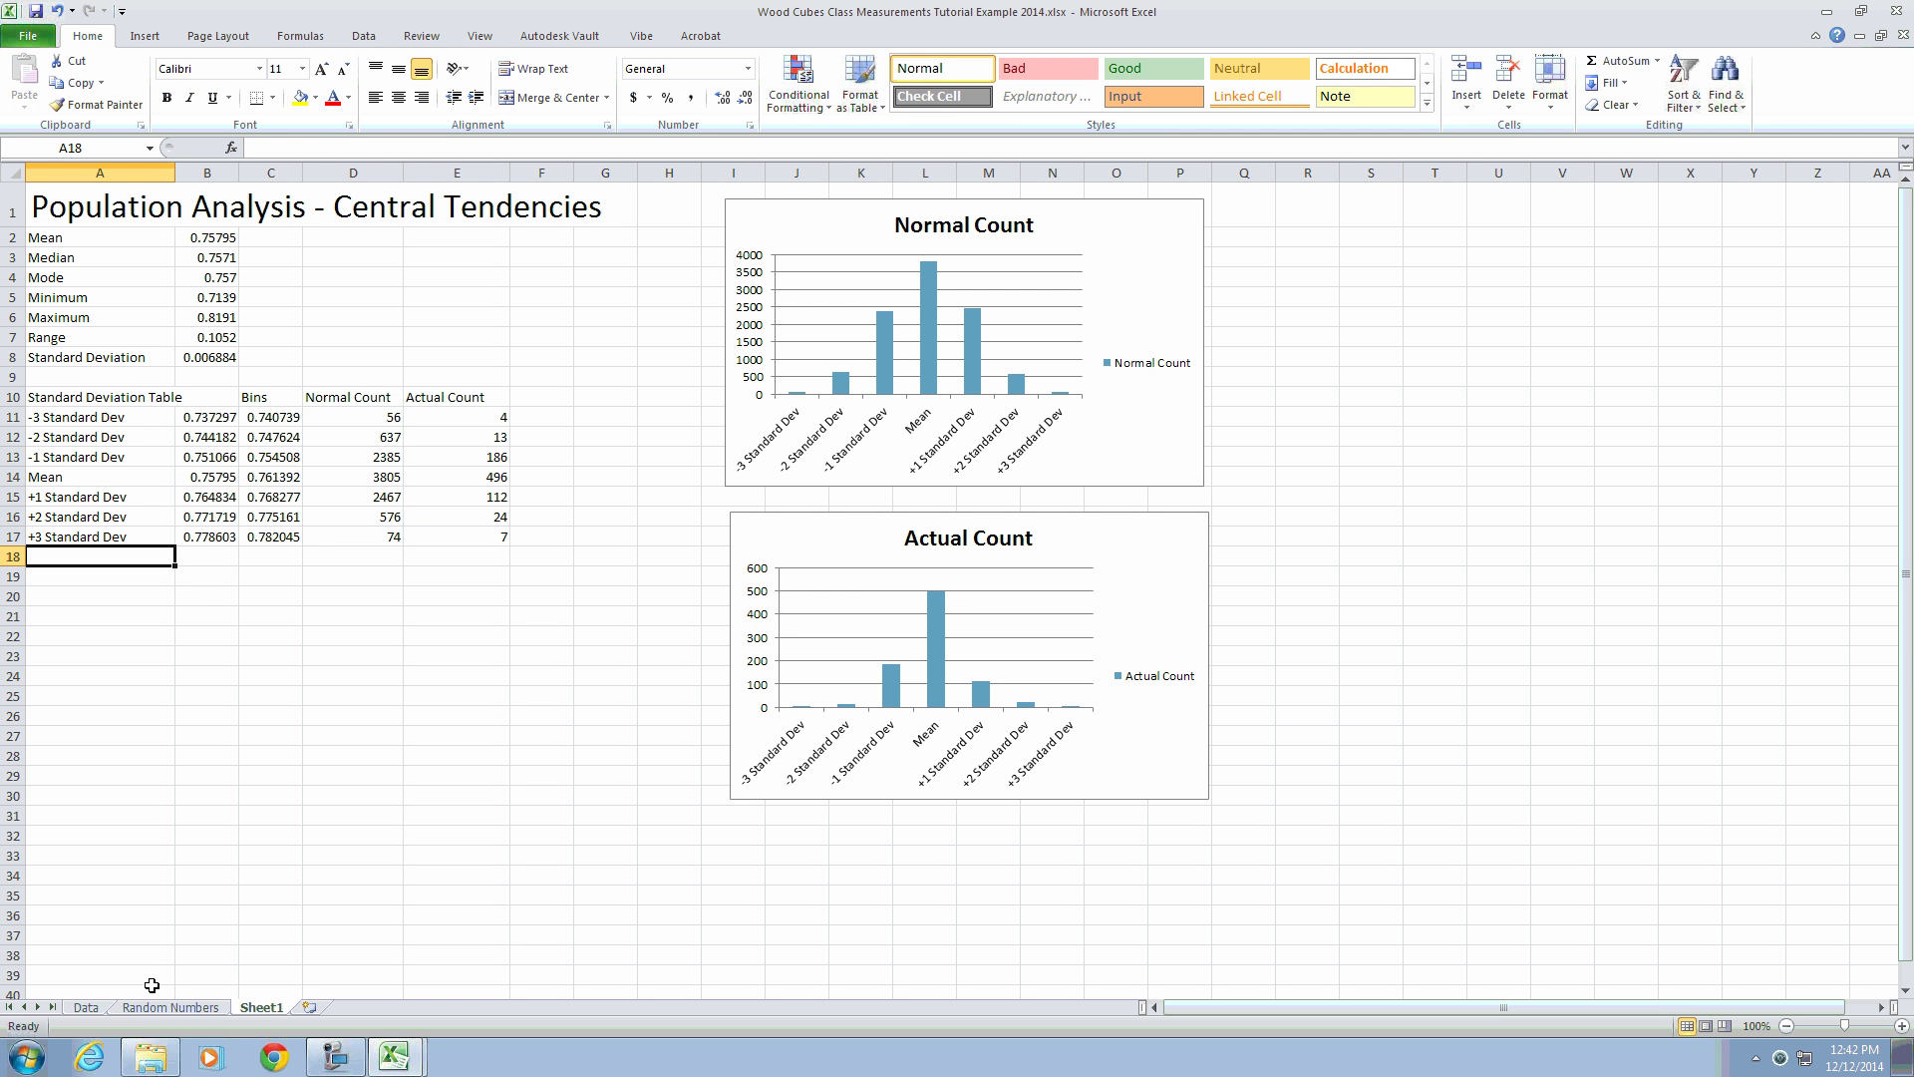